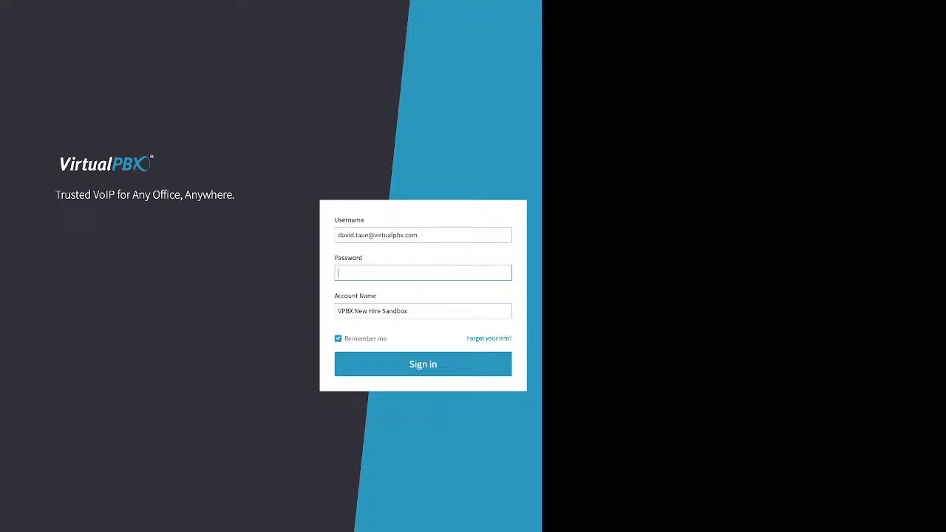
- Point out the sign-in form's Username, Password and Account Name fields, focusing the empty password field
left_click(423, 235)
key("ctrl+a")
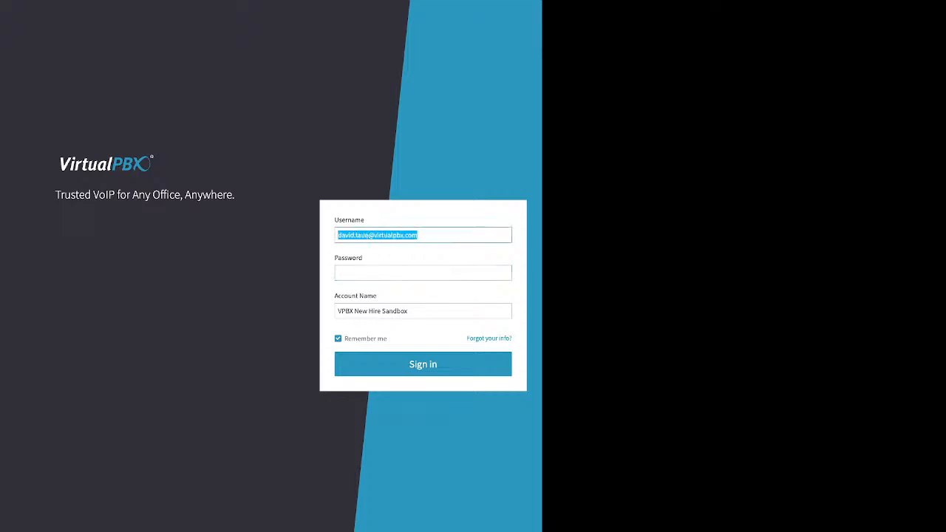
left_click_drag(364, 219, 339, 219)
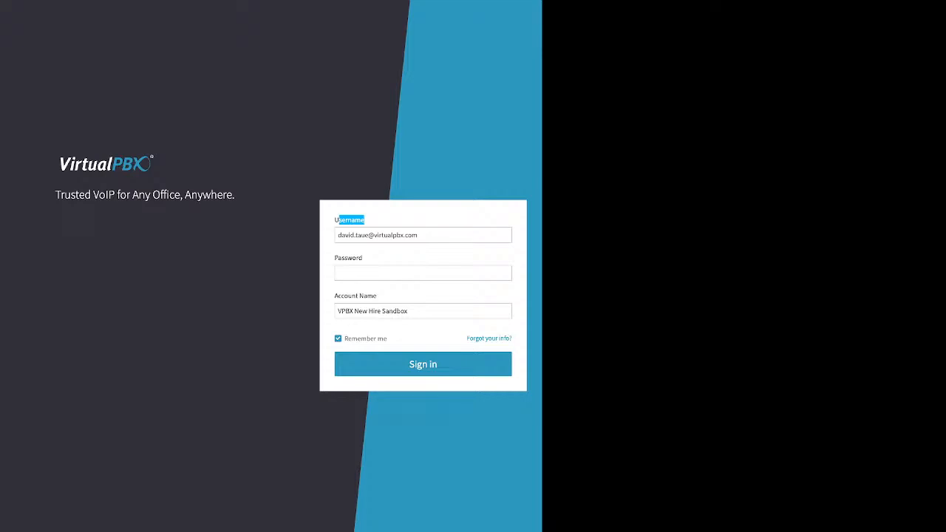
left_click_drag(362, 257, 335, 257)
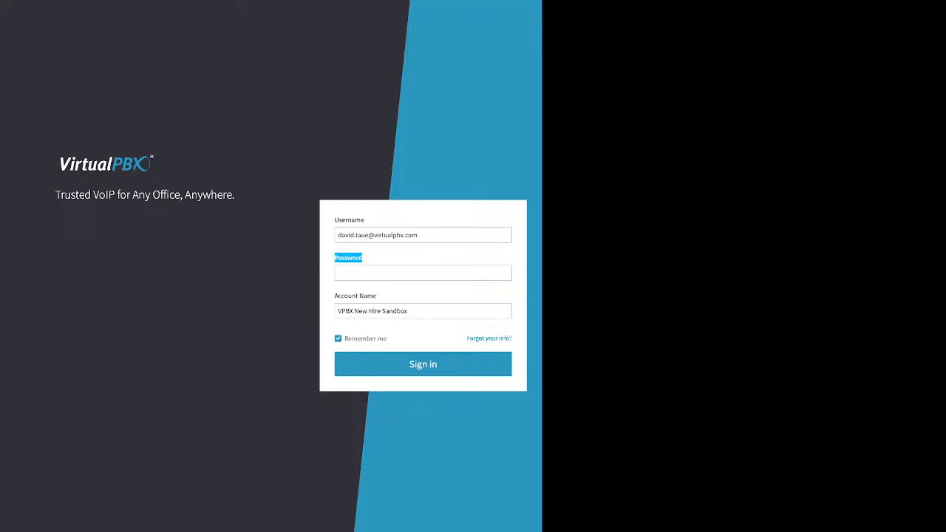
left_click(335, 257)
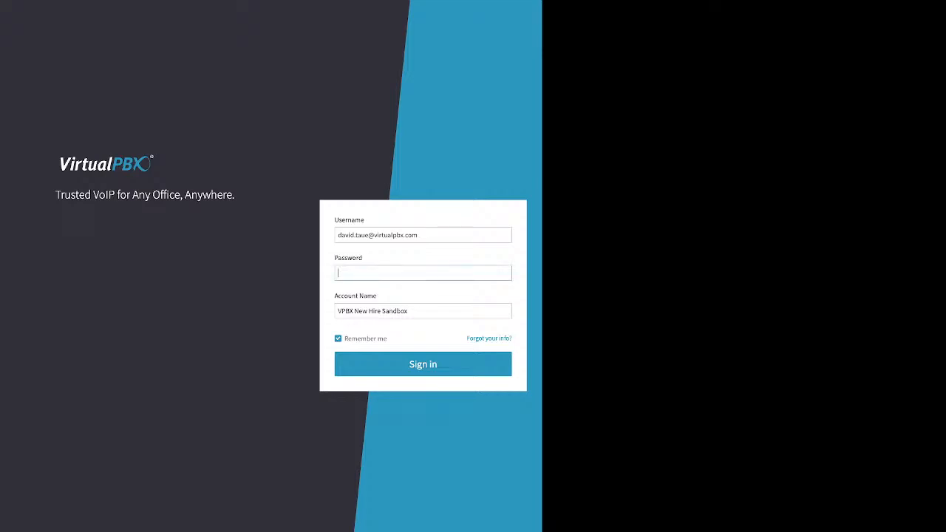
left_click_drag(377, 295, 334, 296)
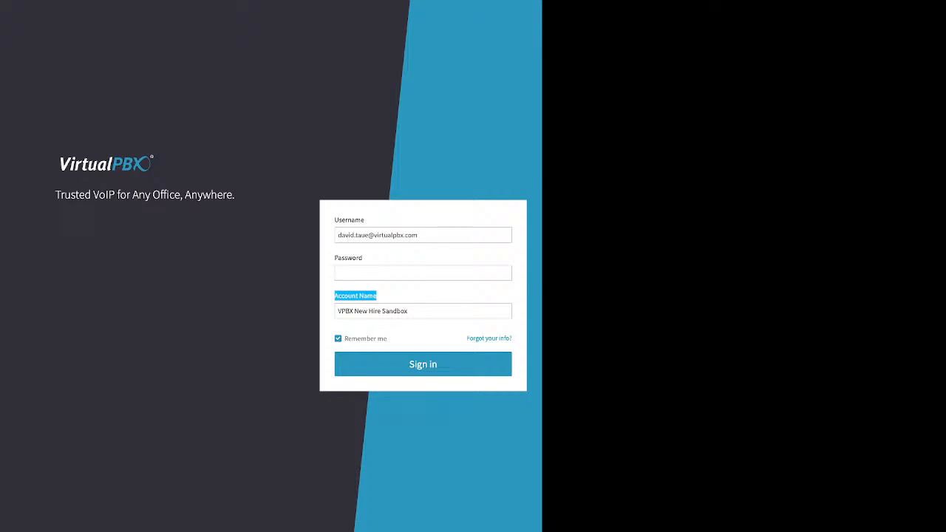
left_click(356, 295)
- Open the 'Forgot your info?' recovery form and highlight its Email/Username and account name/phone requirements
left_click_drag(467, 339, 511, 339)
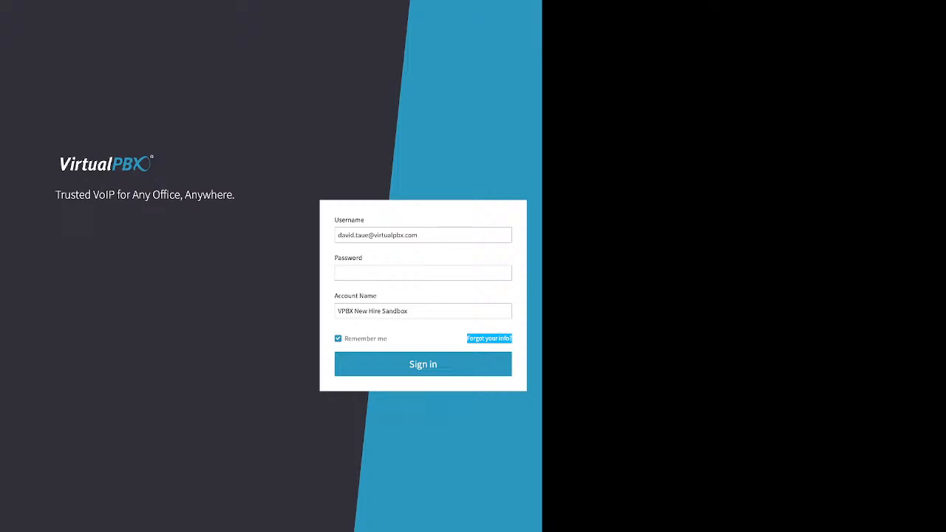
left_click(489, 338)
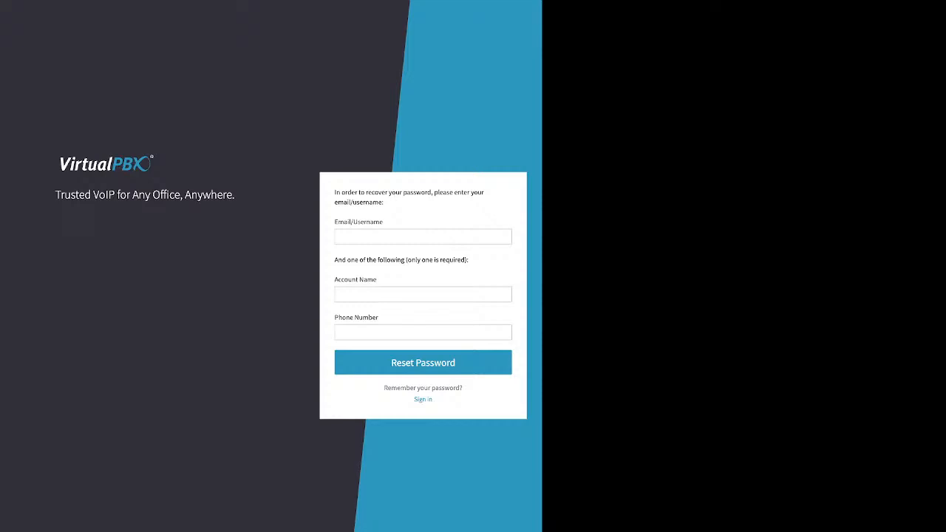
triple_click(358, 222)
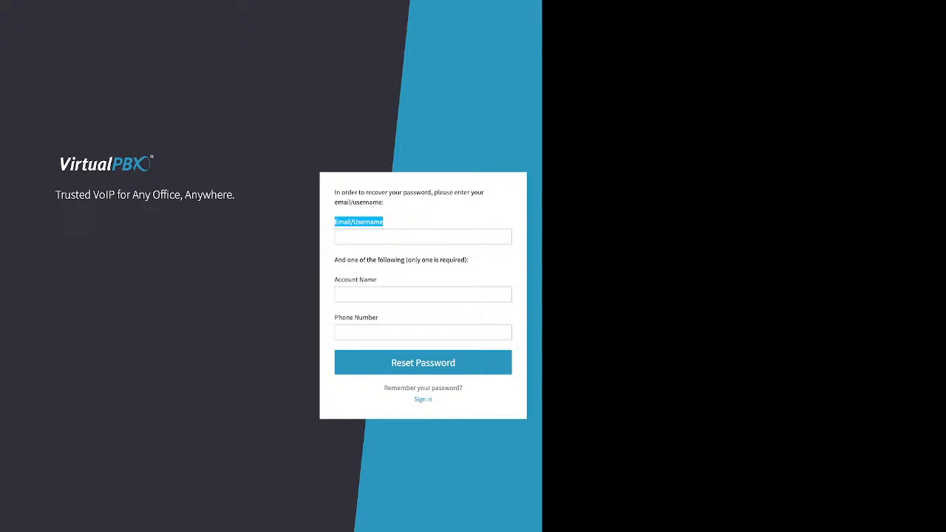
left_click(473, 260)
left_click_drag(470, 260, 396, 260)
left_click(473, 261)
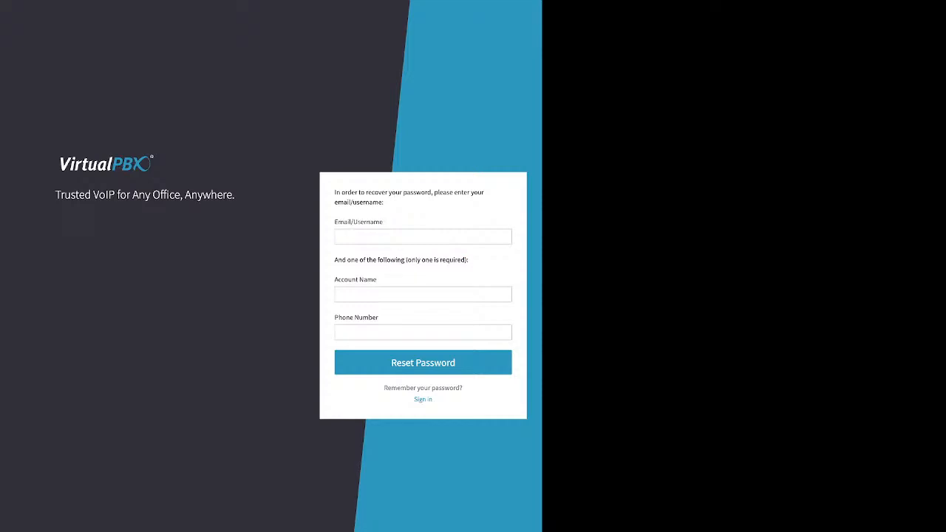
left_click_drag(470, 260, 335, 260)
- Return to sign-in, enter the account password, and point out the Remember me option
left_click(423, 399)
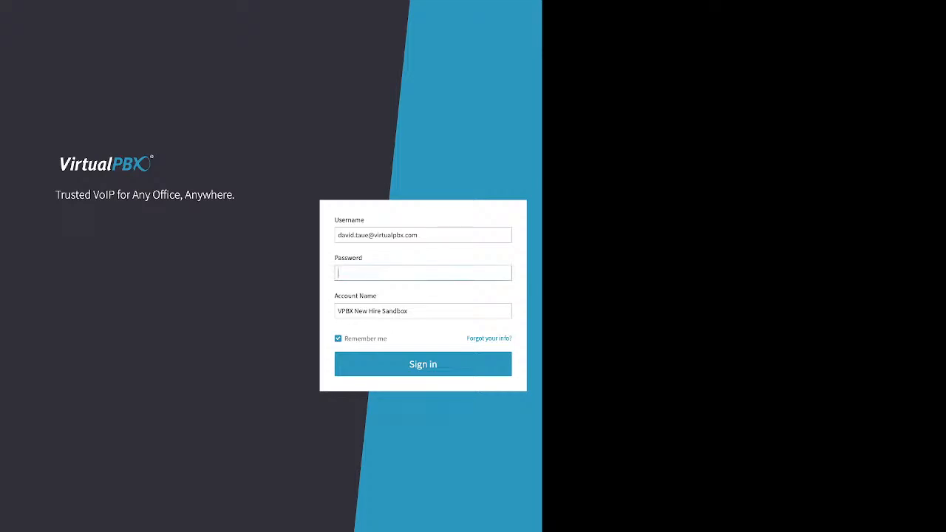
type("•••••••")
left_click_drag(387, 339, 344, 339)
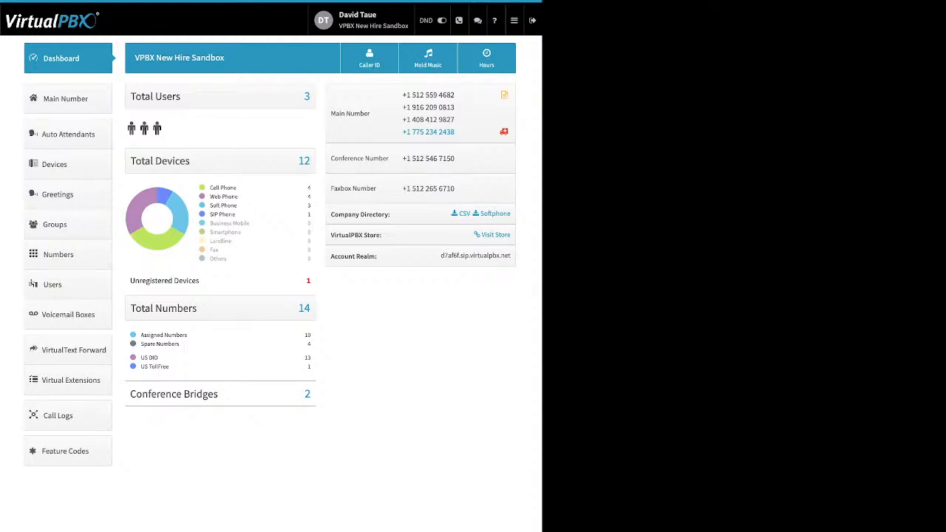
- Open Settings > User from the profile name in the top bar
left_click(362, 19)
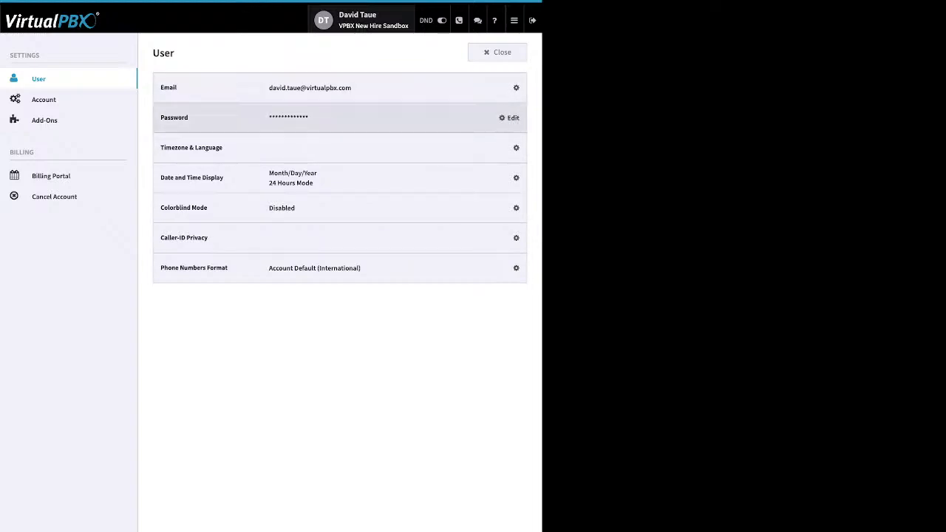
- Expand and close Password, Date and Time Display, and Timezone & Language unchanged, then open Account settings
left_click(508, 118)
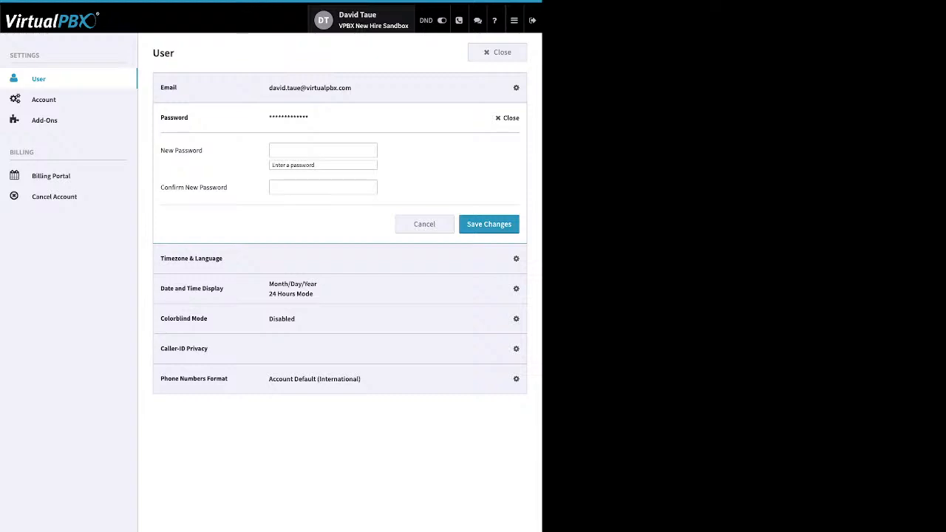
left_click(507, 118)
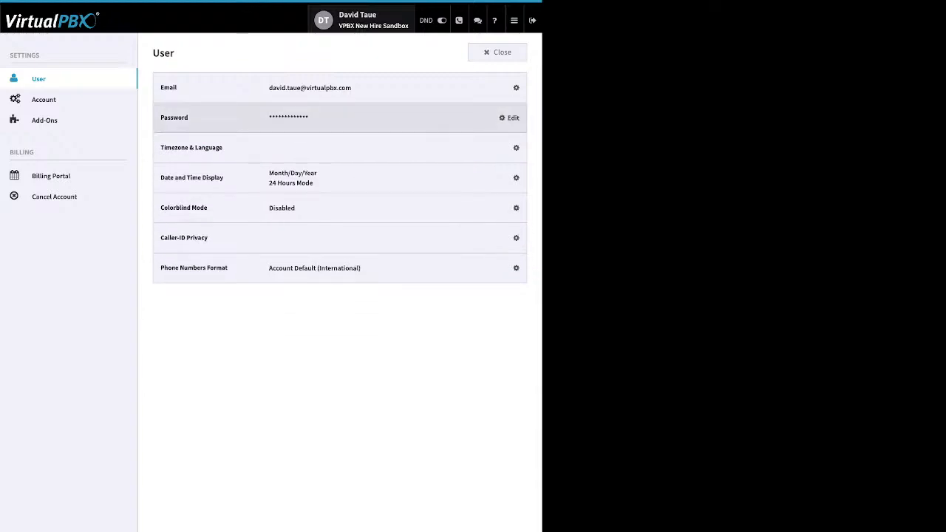
left_click(510, 177)
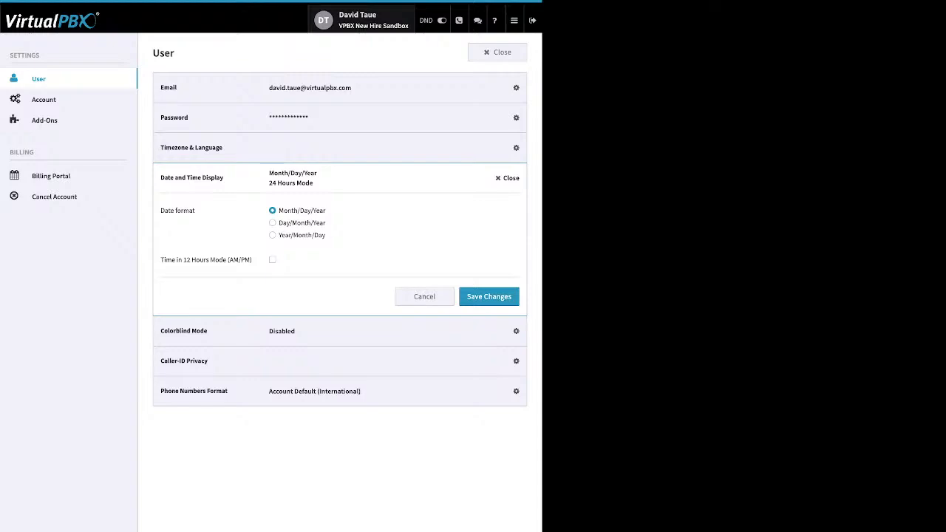
left_click(508, 178)
left_click(510, 148)
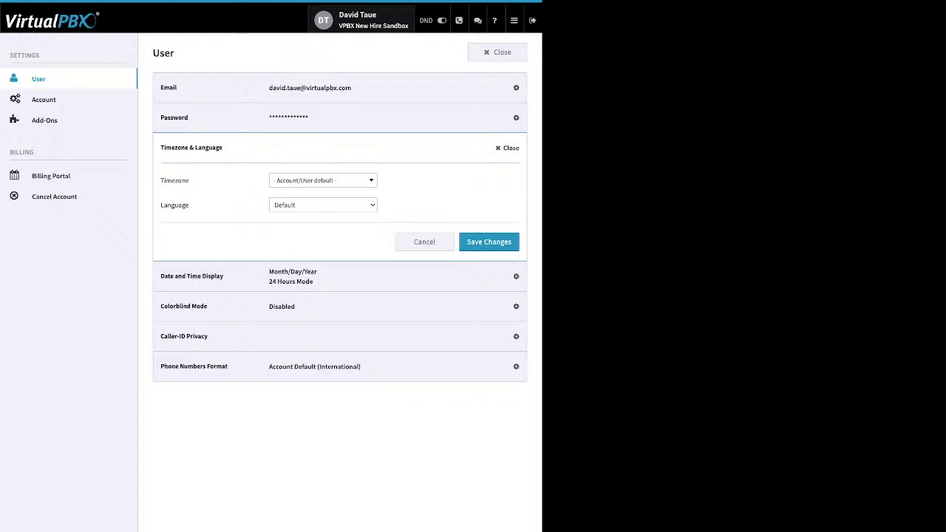
left_click(509, 148)
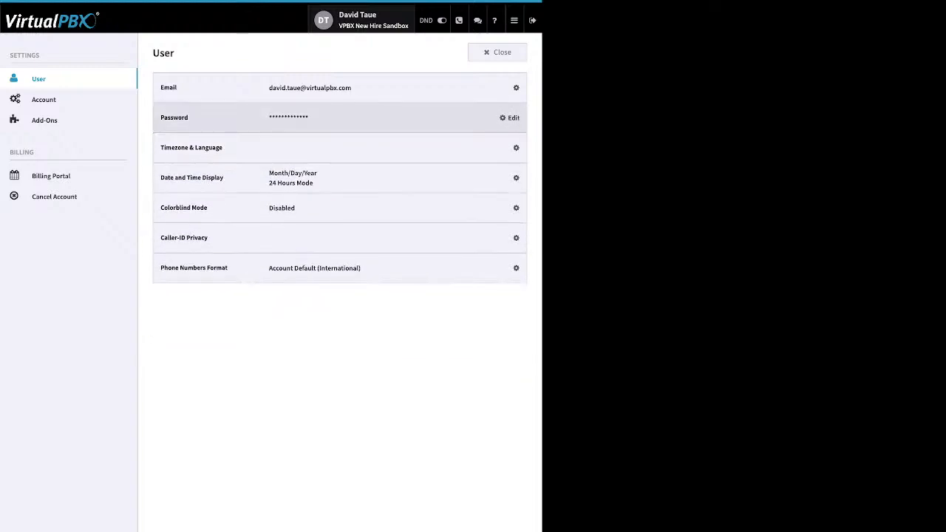
left_click(44, 99)
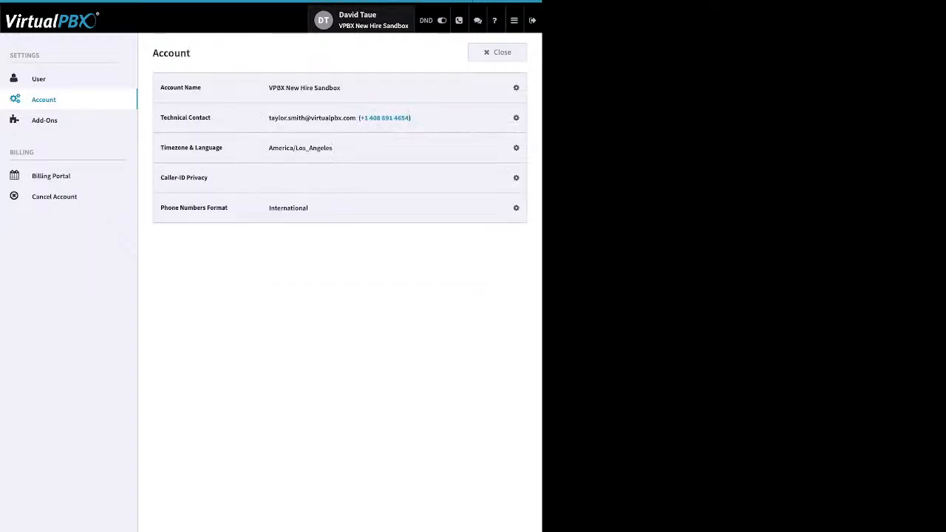
- Open and close the Technical Contact and Timezone & Language editors without saving, keeping America/Los_Angeles
left_click(509, 117)
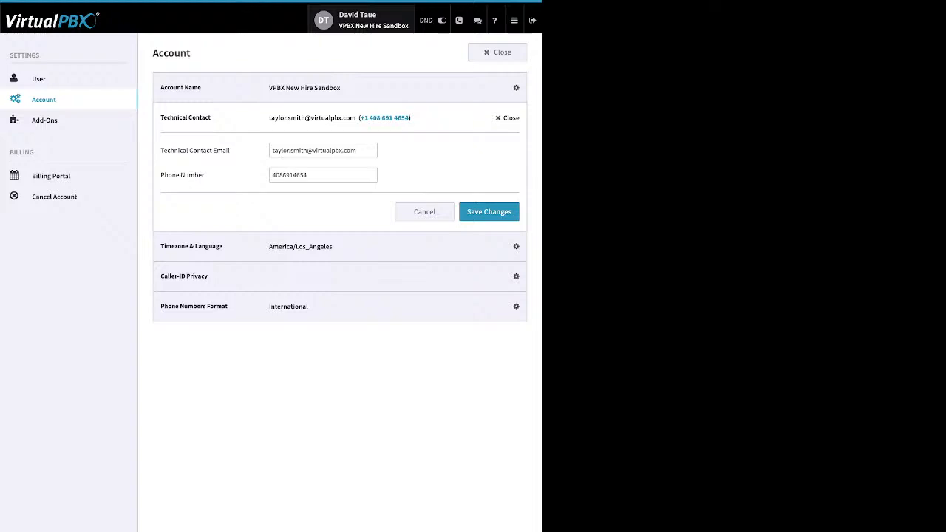
left_click(509, 118)
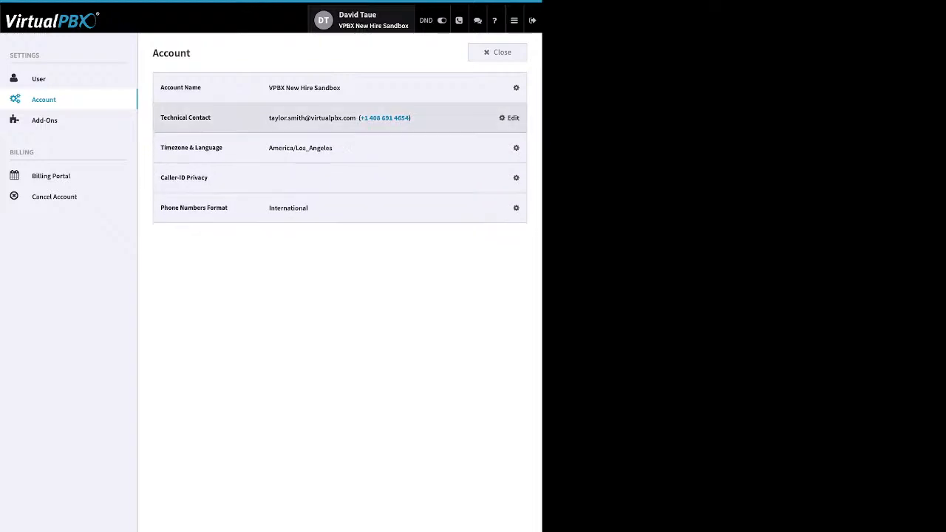
left_click(510, 148)
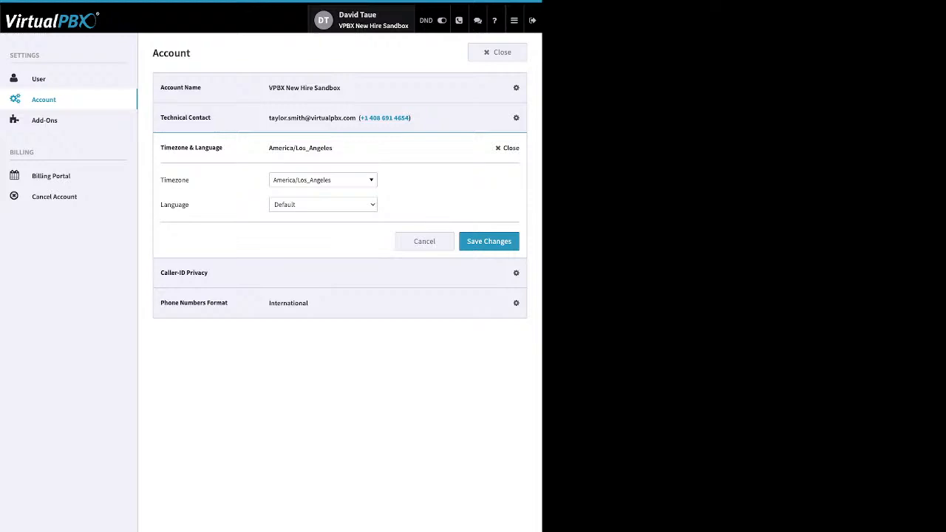
left_click(508, 148)
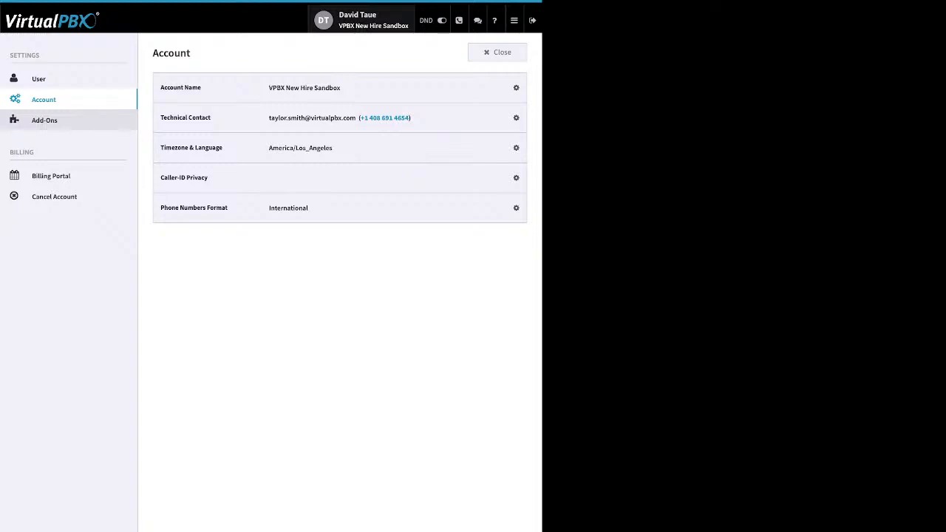
- Show the Pro plan's Add-Ons page with VirtualText Forward, Auto Attendants, Dynamic Caller ID and Advanced Reporting enabled
left_click(44, 120)
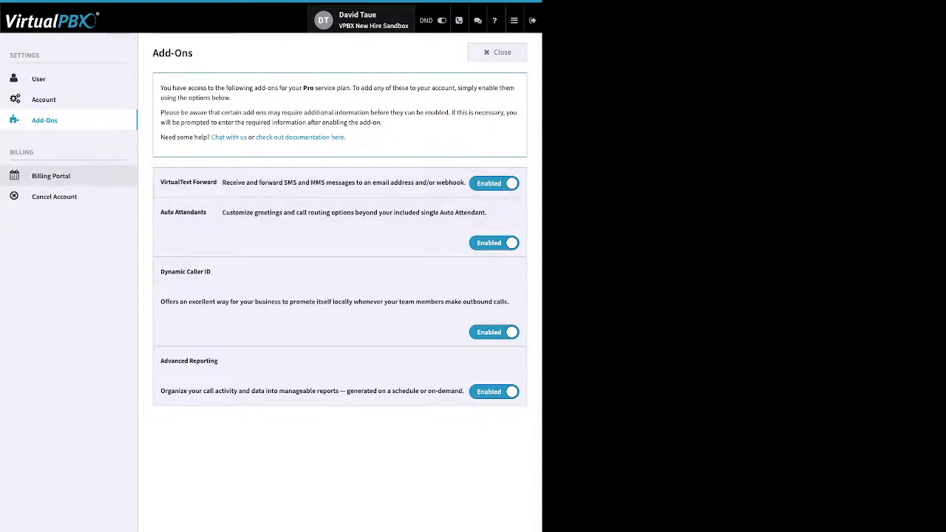
- Open the Billing Portal page and highlight its Access Customer Portal link text
left_click(51, 175)
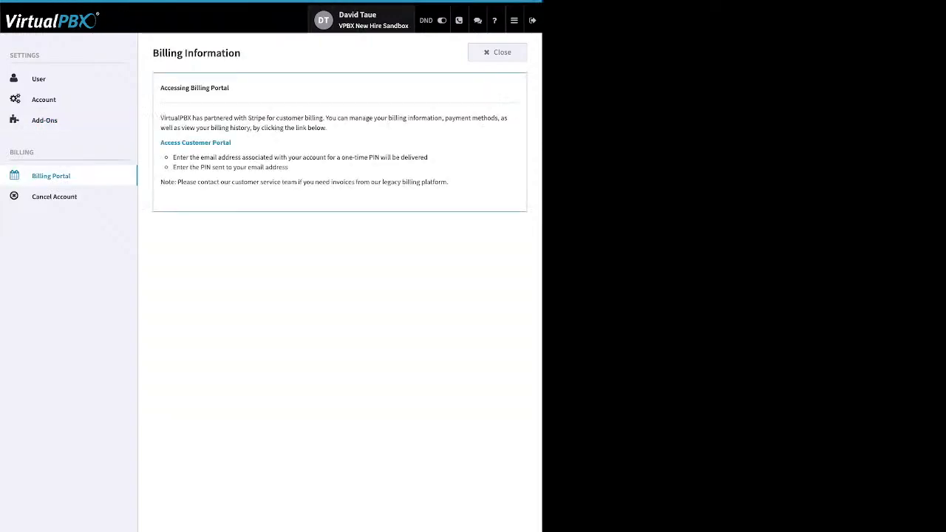
left_click_drag(232, 143, 160, 142)
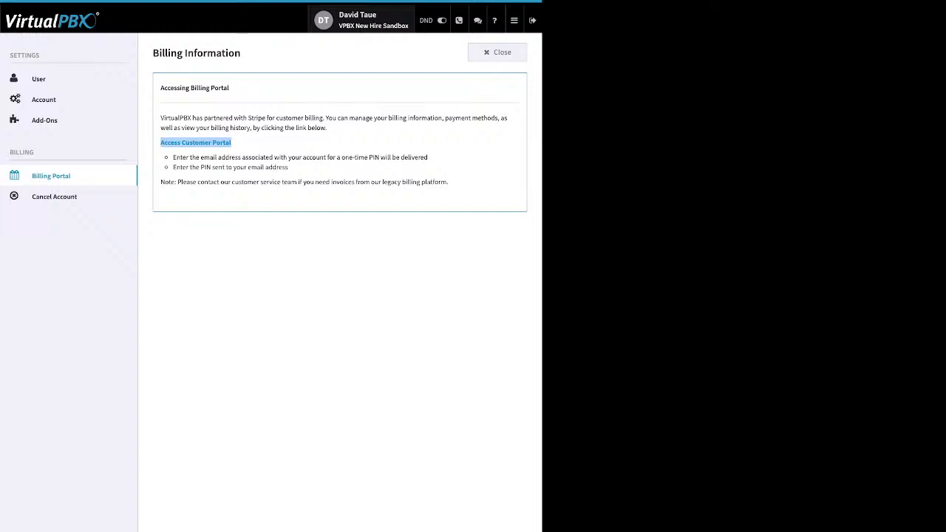
left_click(255, 143)
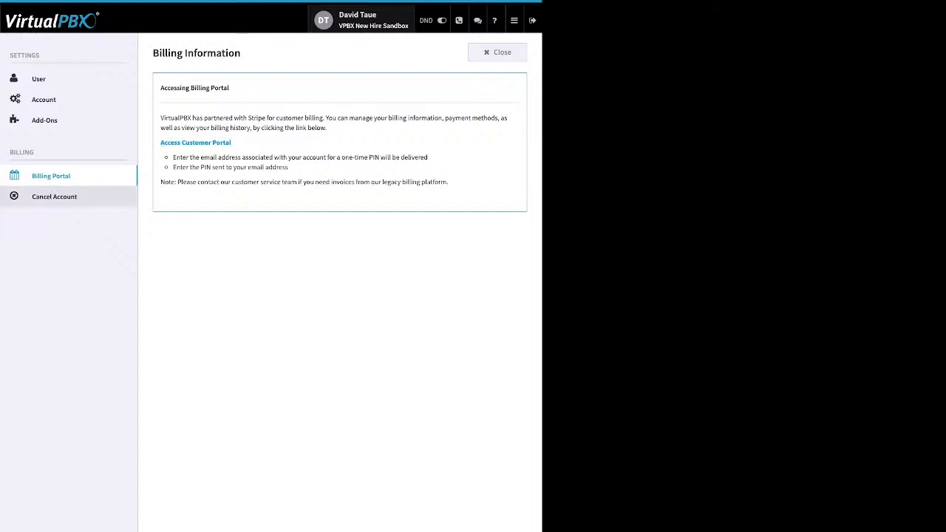
- View the Cancel Account page, then close settings to return to the Dashboard
left_click(55, 197)
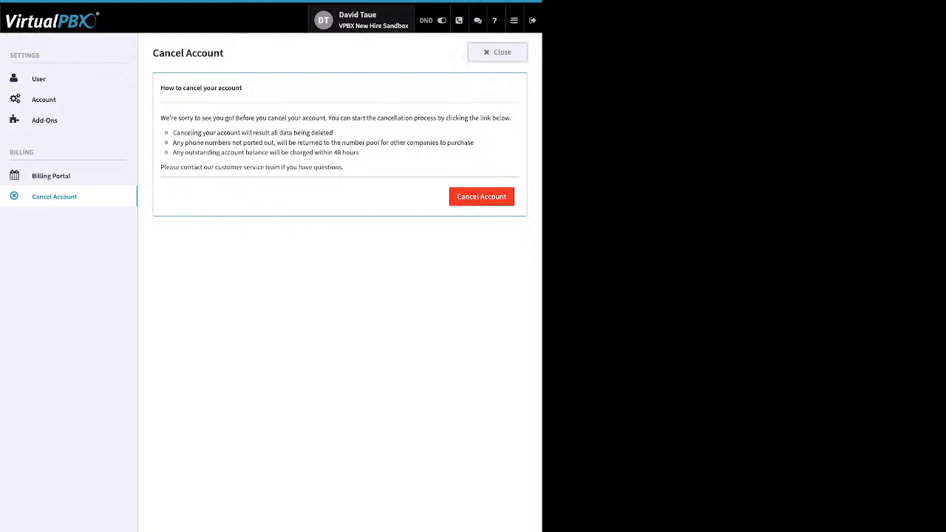
left_click(497, 53)
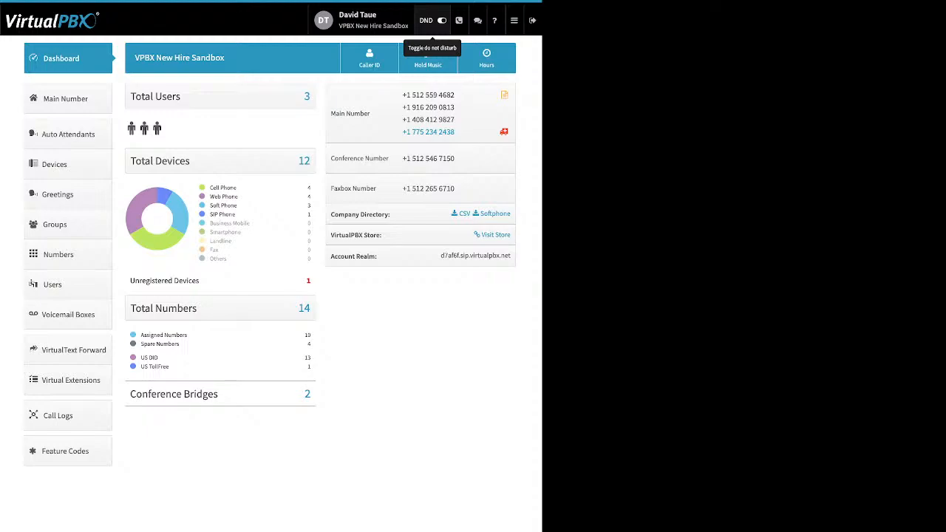
- Turn Do Not Disturb off with the DND toggle in the top bar
left_click(433, 20)
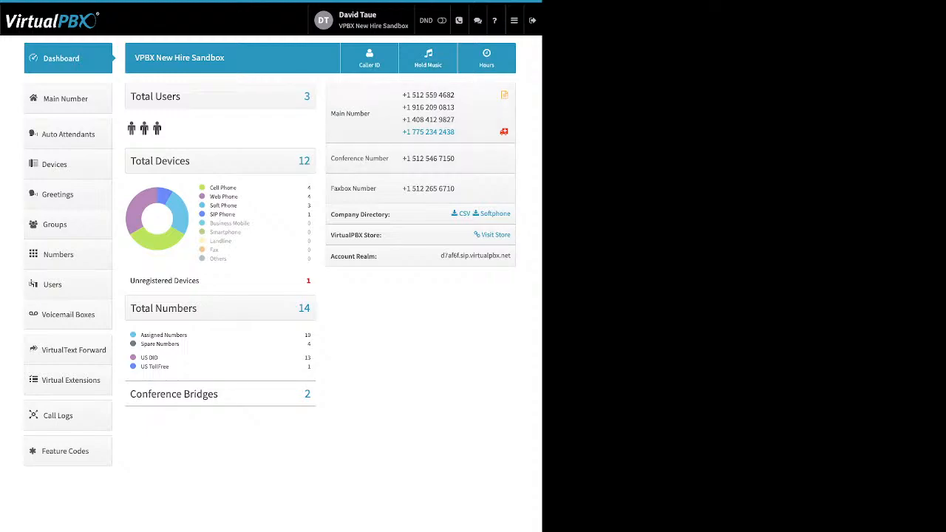
- Switch the top-bar DND toggle back on
left_click(441, 19)
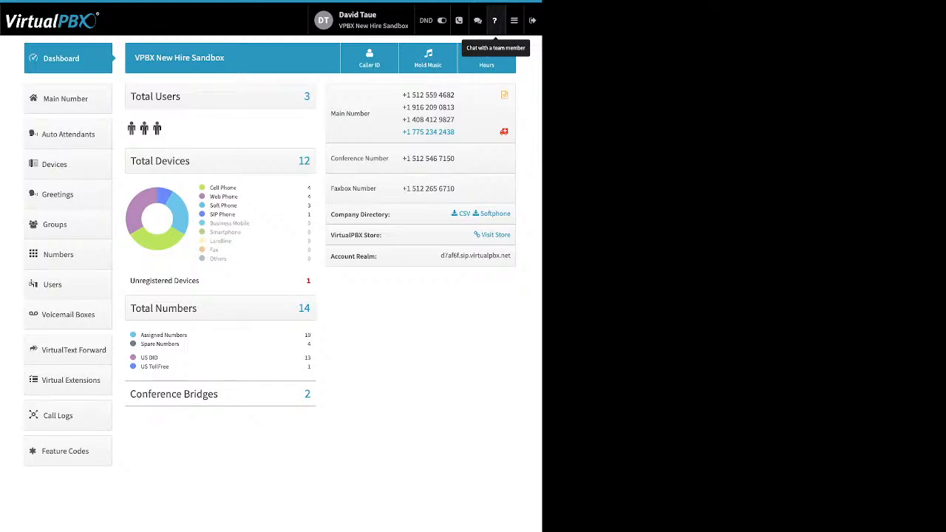
left_click(513, 20)
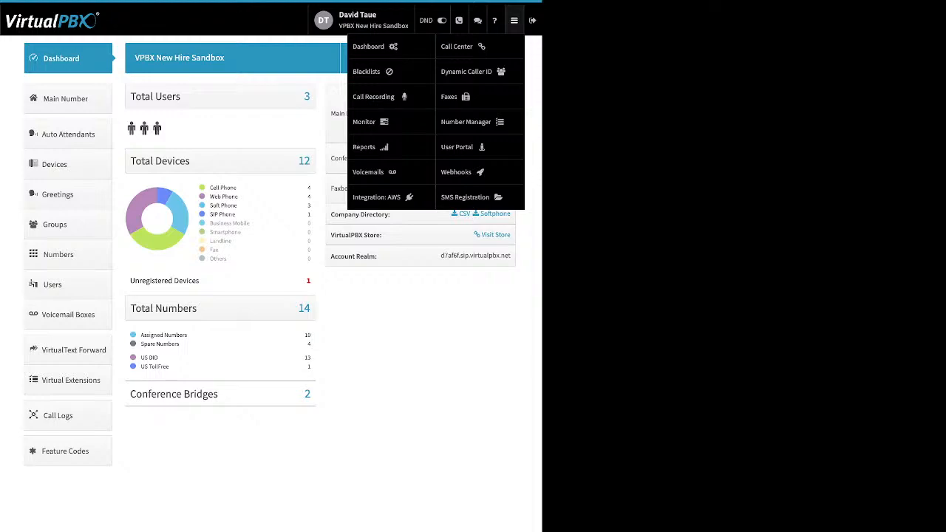
mouse_move(513, 20)
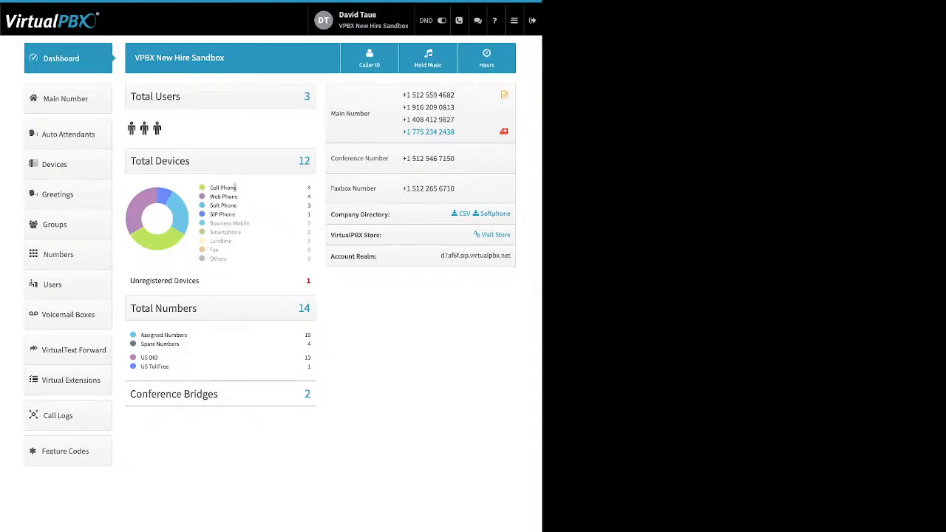
left_click_drag(235, 188, 210, 188)
left_click(223, 188)
left_click_drag(238, 196, 210, 197)
left_click_drag(237, 206, 213, 205)
left_click(238, 206)
left_click_drag(236, 215, 209, 214)
left_click_drag(199, 280, 145, 281)
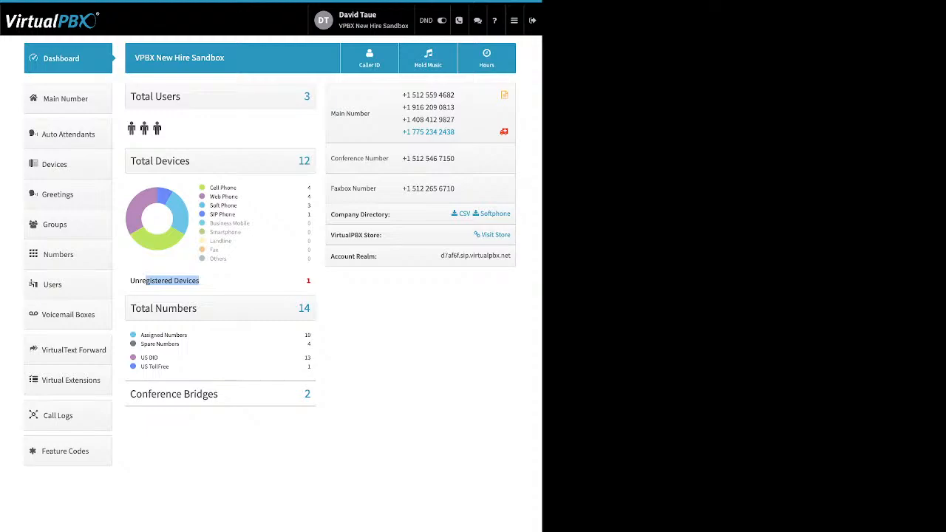
left_click(173, 281)
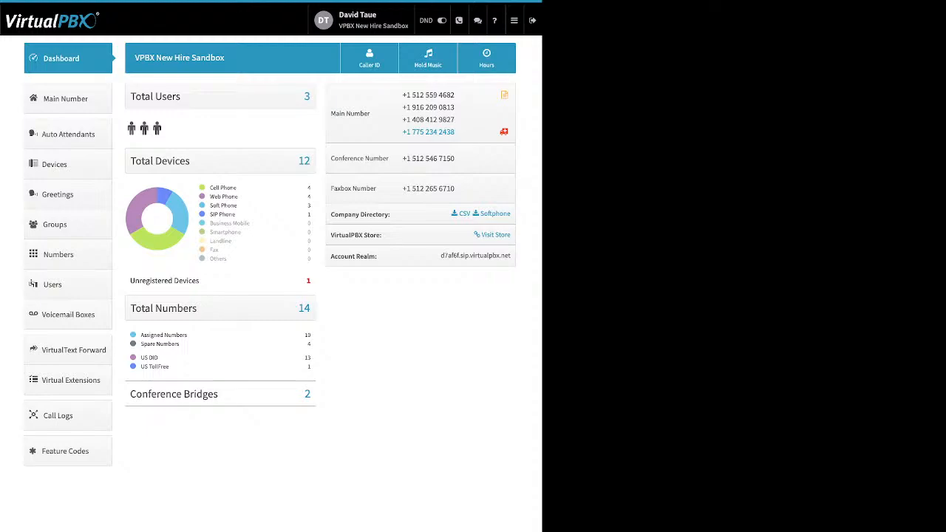
left_click_drag(141, 335, 179, 343)
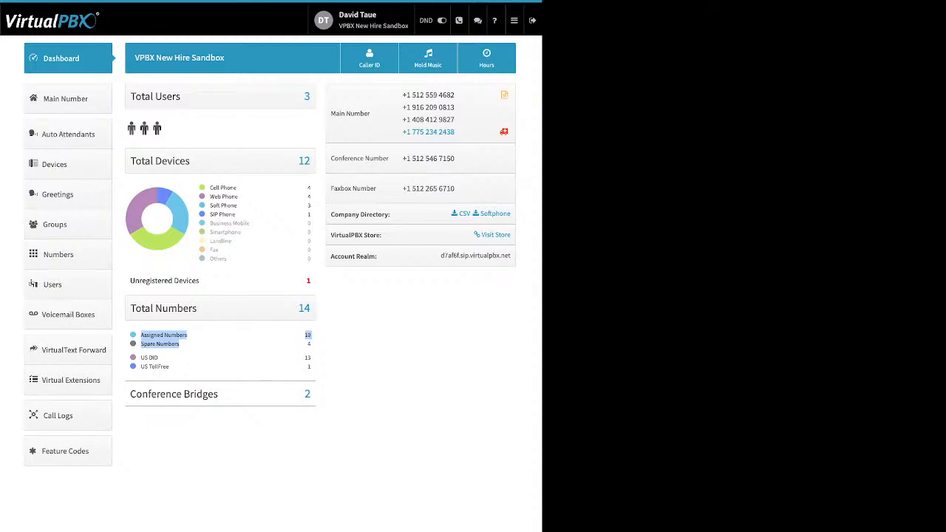
left_click(191, 347)
left_click_drag(140, 354, 169, 367)
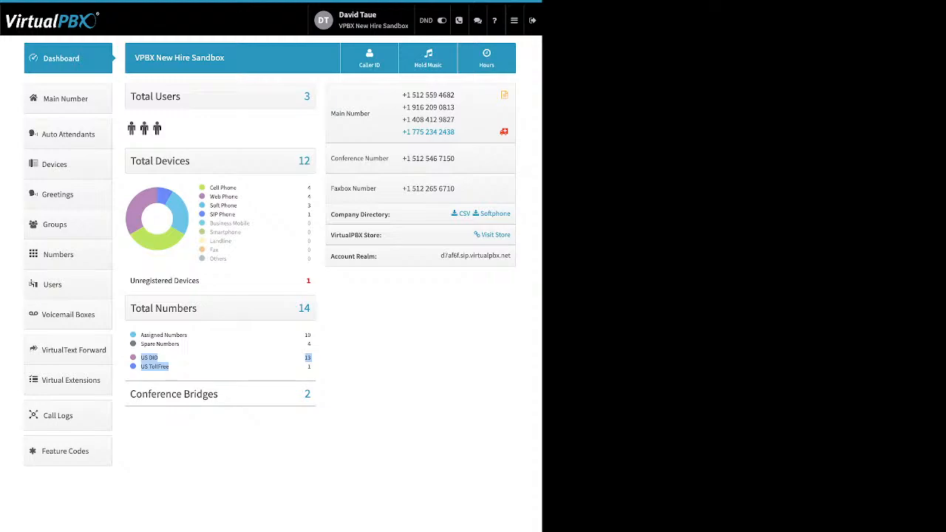
left_click(194, 367)
left_click_drag(219, 394, 150, 394)
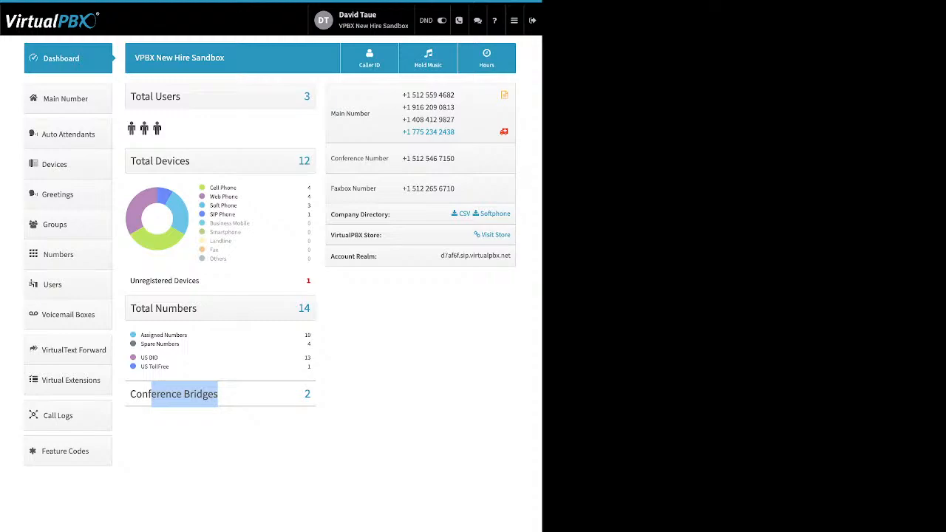
left_click(184, 395)
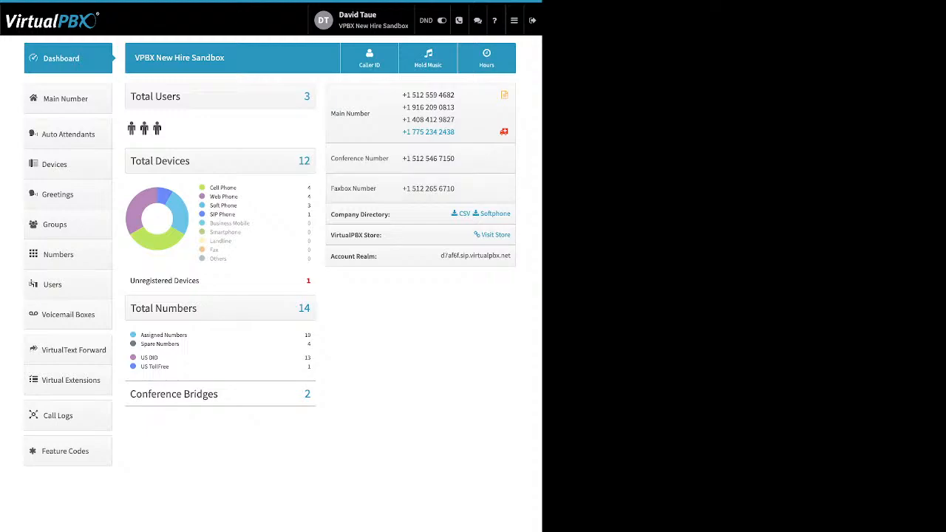
left_click_drag(390, 214, 330, 214)
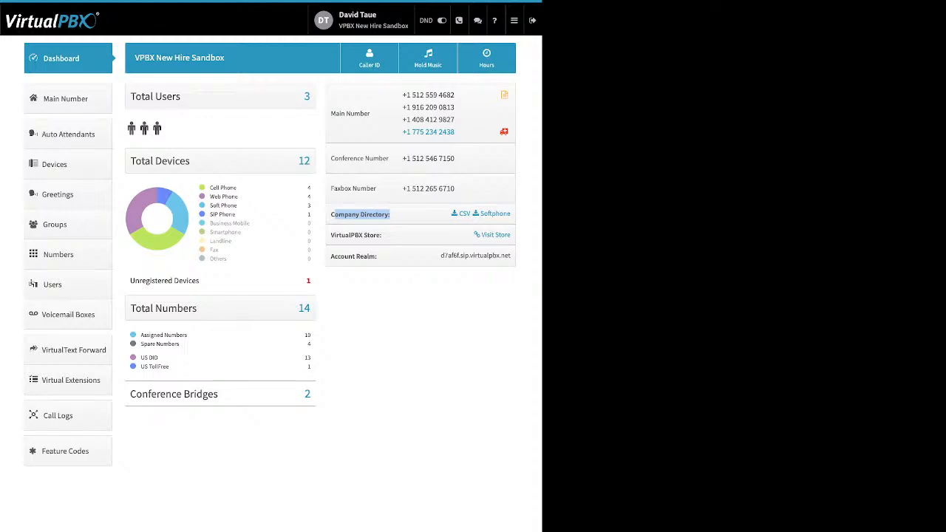
left_click(362, 215)
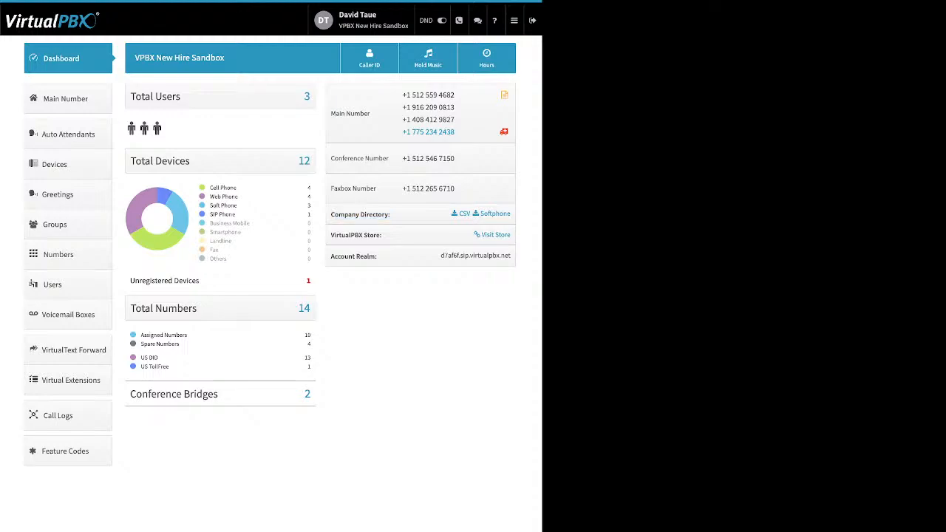
left_click_drag(392, 214, 392, 273)
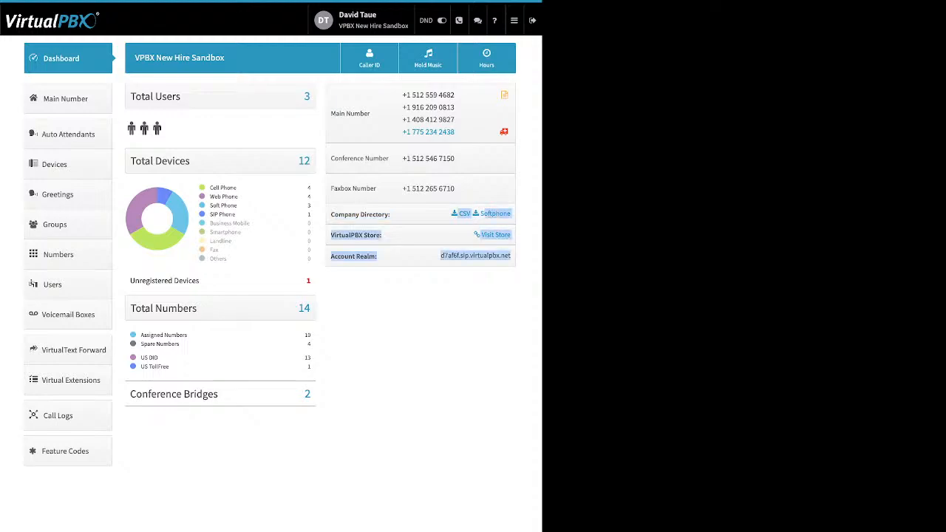
left_click(362, 214)
left_click_drag(360, 214, 337, 214)
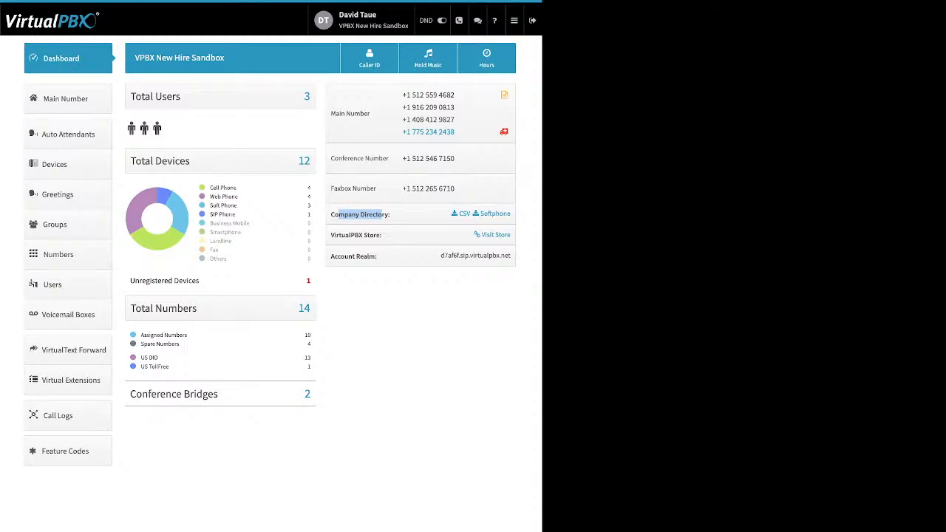
left_click(362, 215)
left_click_drag(382, 235, 331, 235)
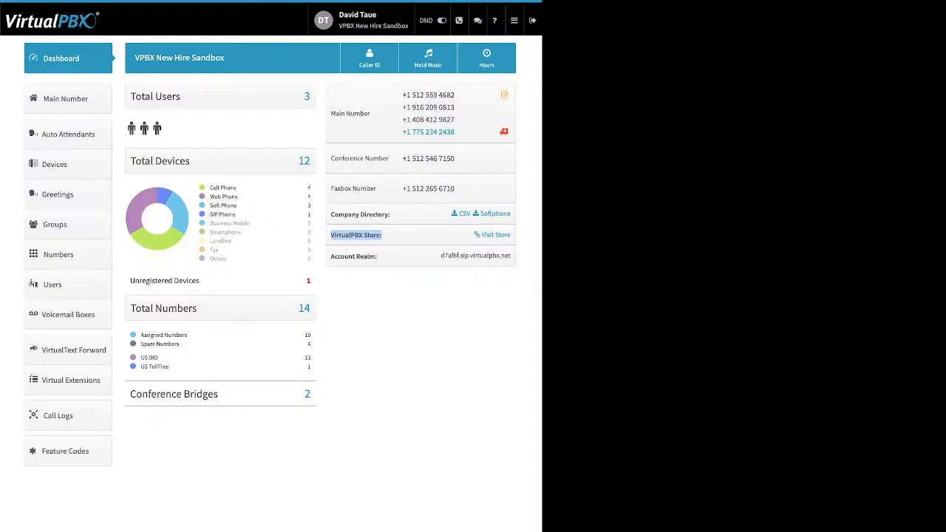
left_click(381, 234)
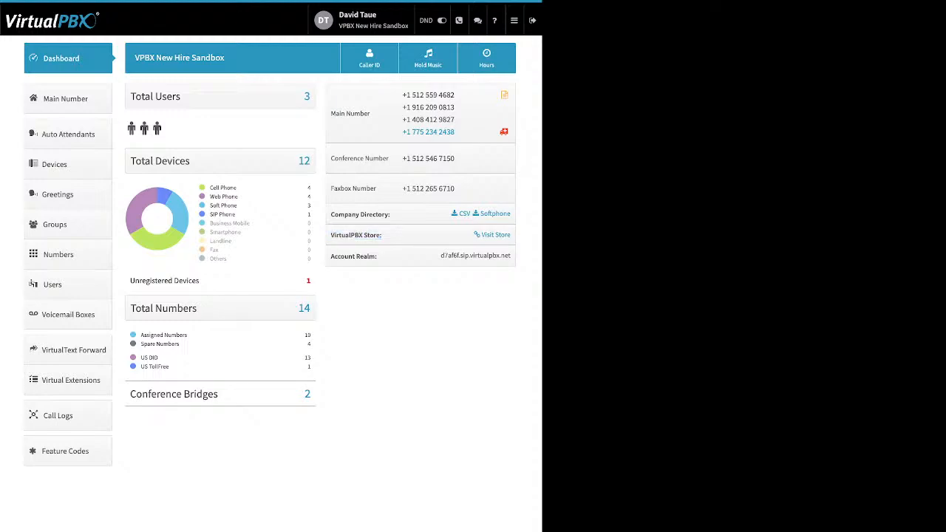
left_click_drag(378, 256, 331, 255)
left_click(378, 257)
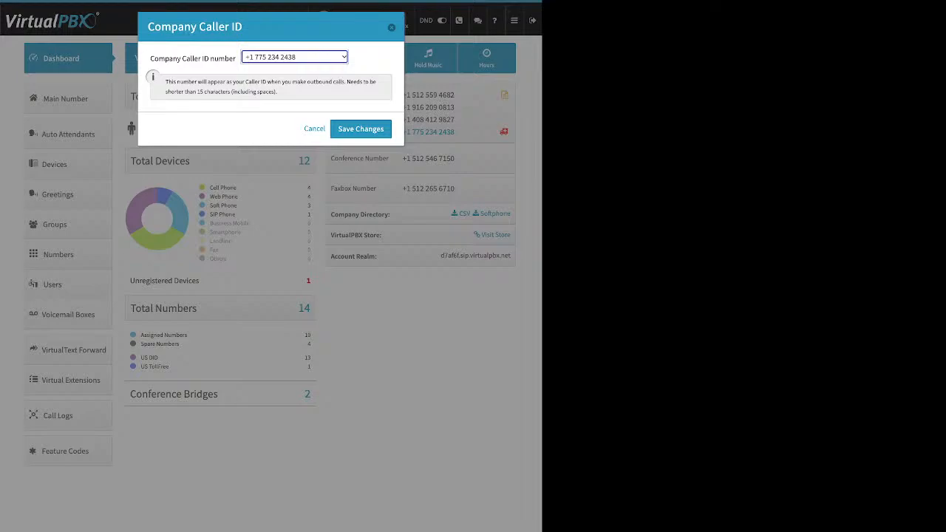
left_click(391, 27)
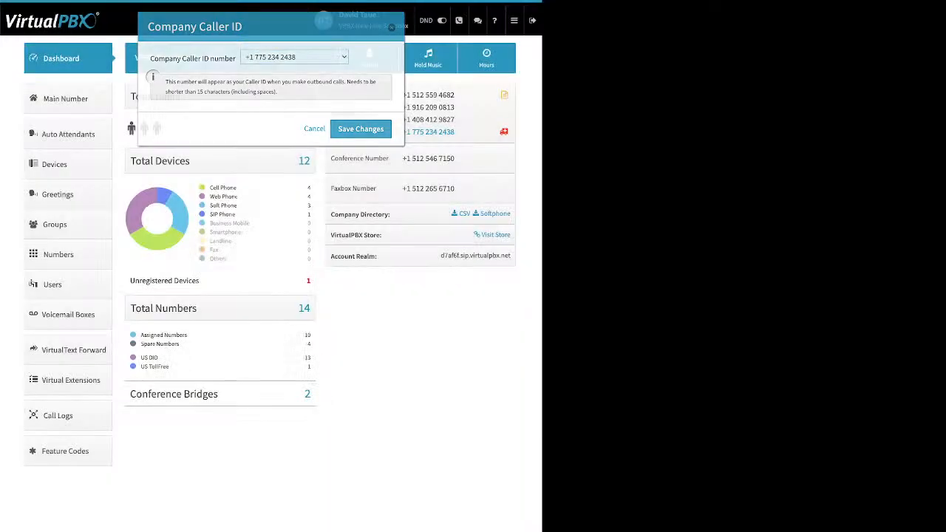
left_click(427, 59)
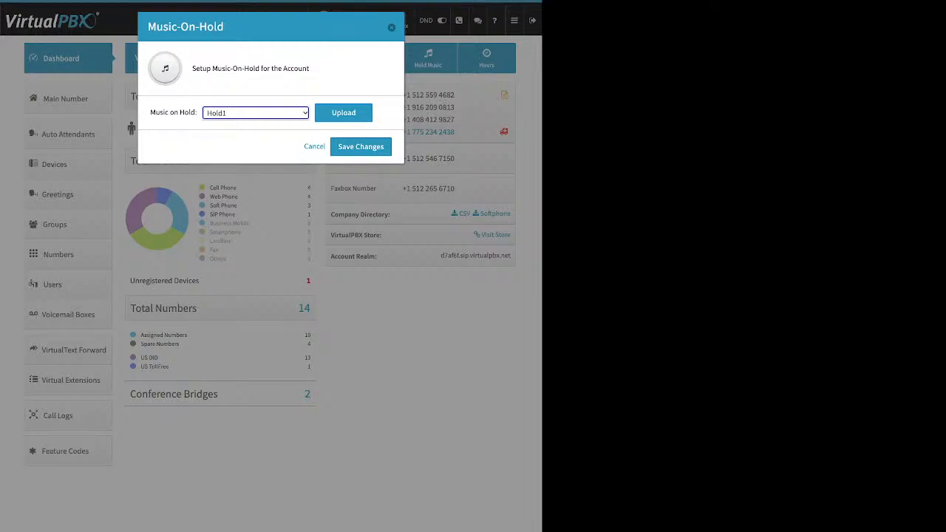
left_click(343, 113)
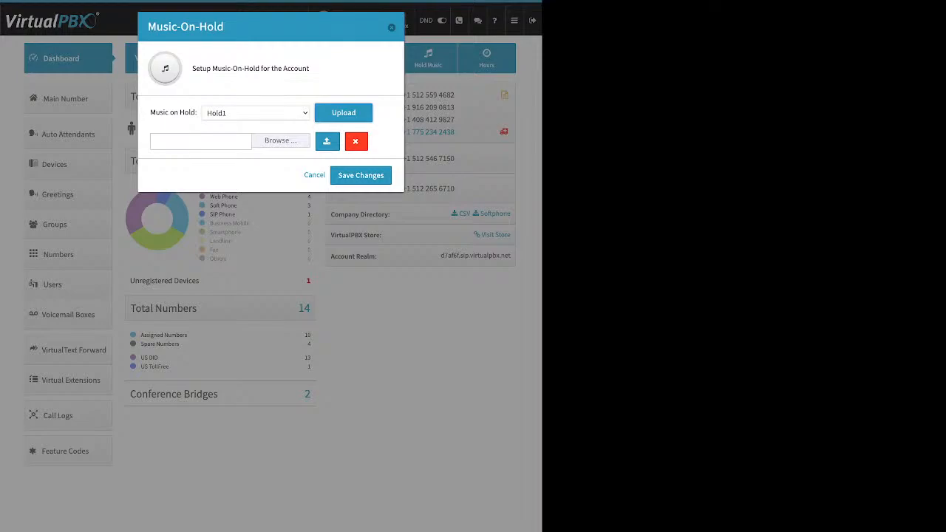
left_click(392, 27)
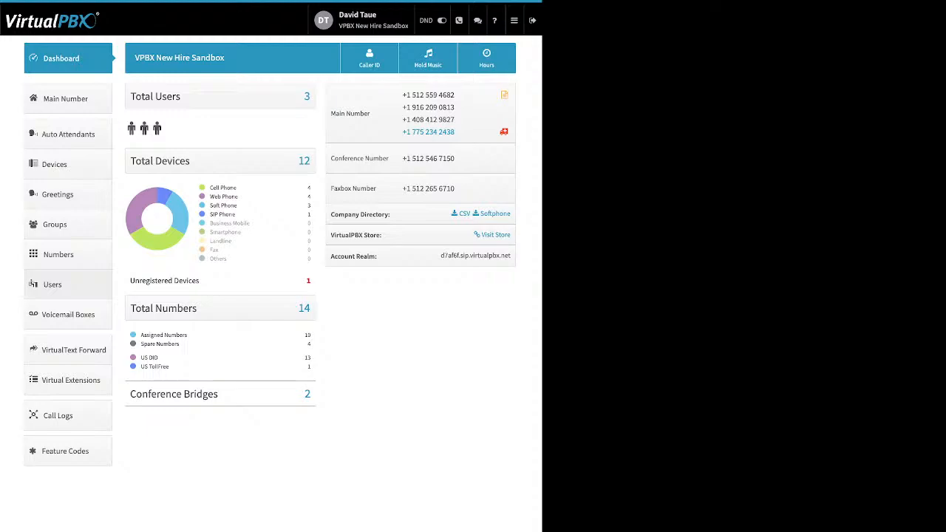
- Open the Add User and Device form from the Users list, with extension 1004 suggested
left_click(52, 284)
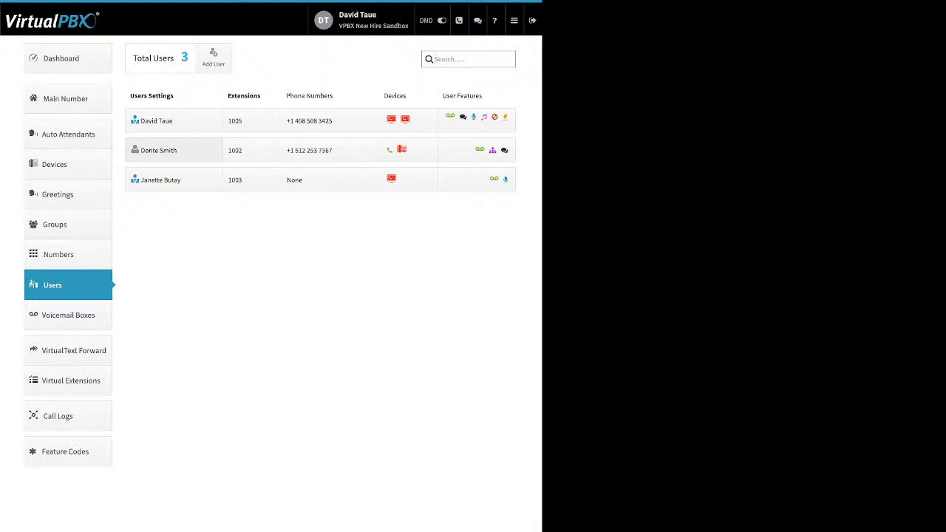
left_click(468, 59)
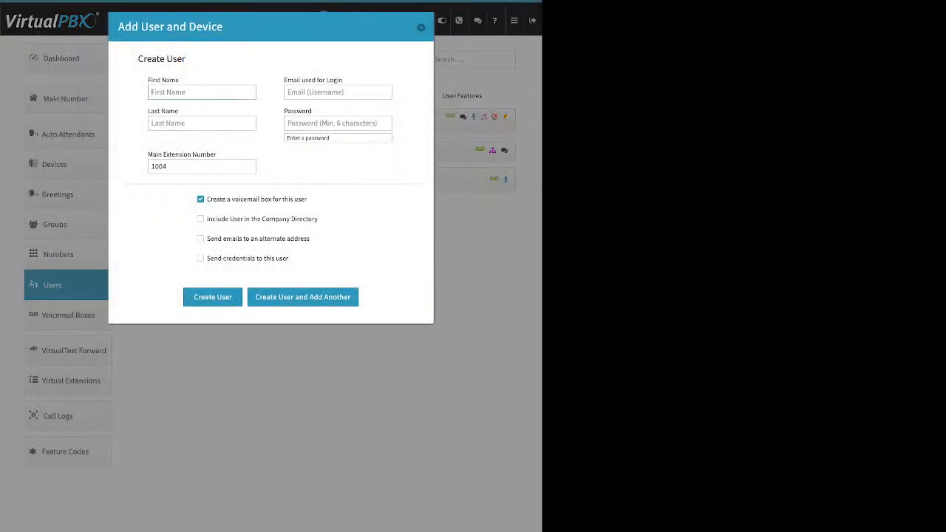
left_click_drag(180, 79, 175, 111)
left_click(173, 112)
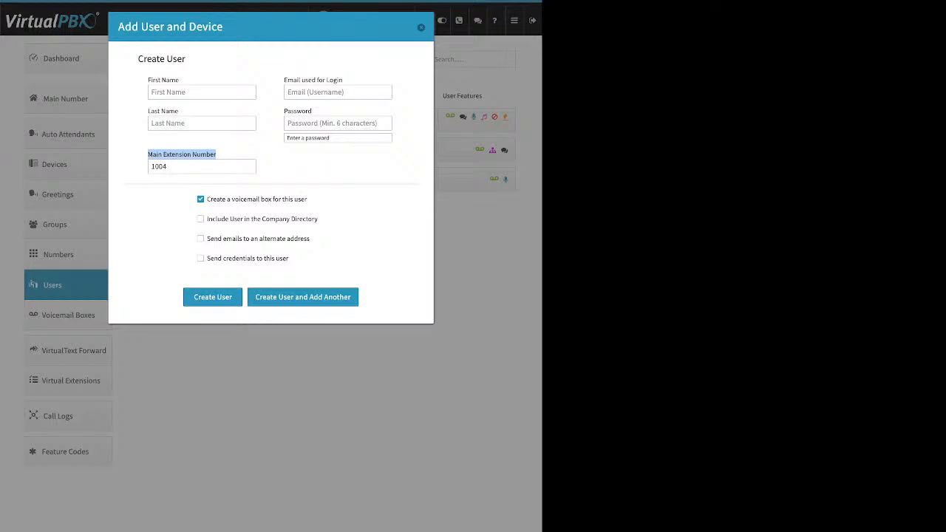
- Replace the suggested main extension 1004 with 8877
double_click(159, 167)
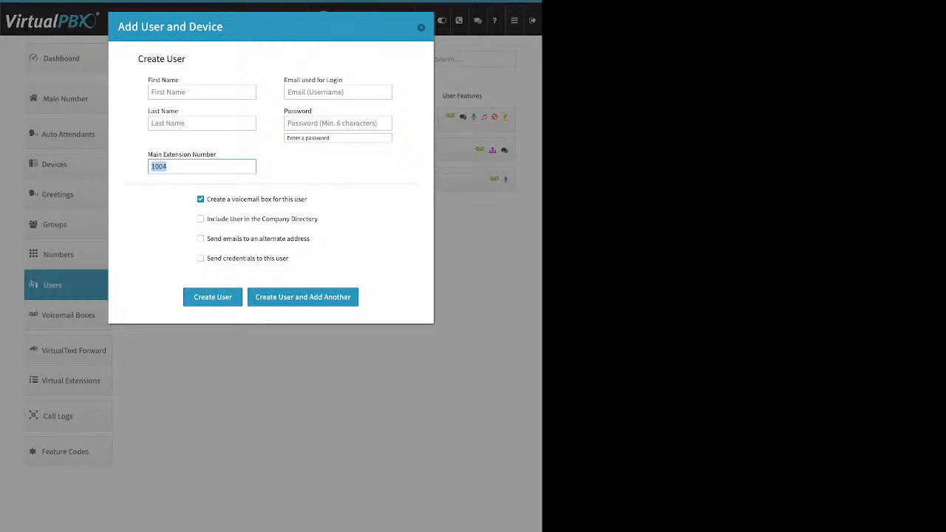
key("BackSpace")
type("8877")
- Review the voicemail box, Company Directory, alternate-email and send-credentials options, leaving alternate email off
left_click_drag(308, 198, 207, 198)
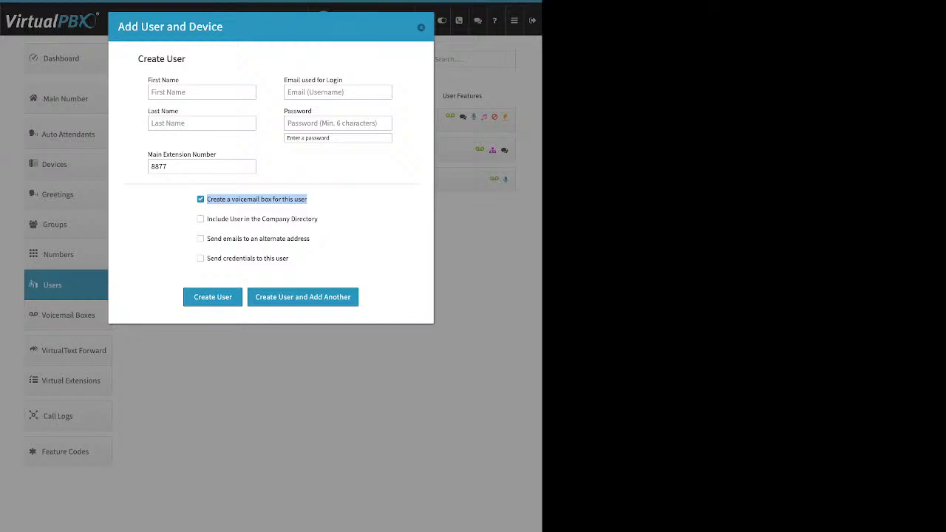
left_click_drag(318, 220, 206, 220)
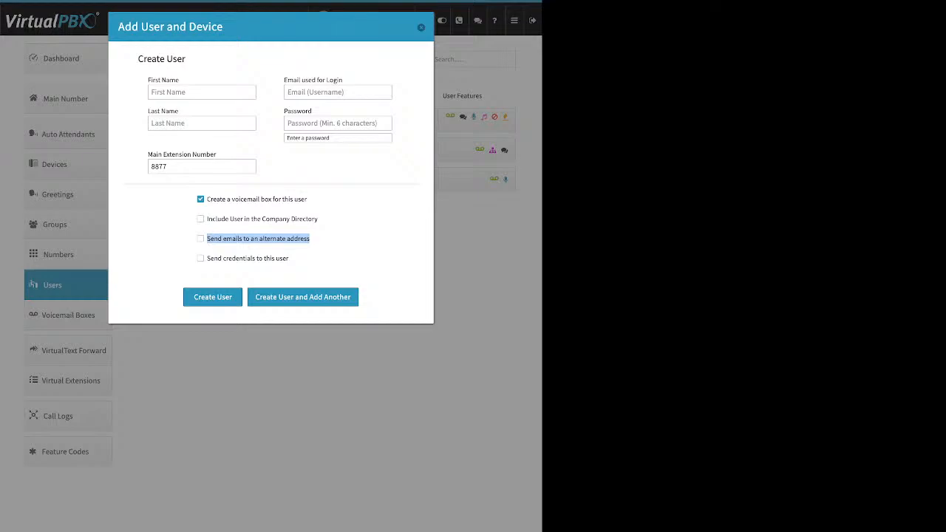
left_click(258, 238)
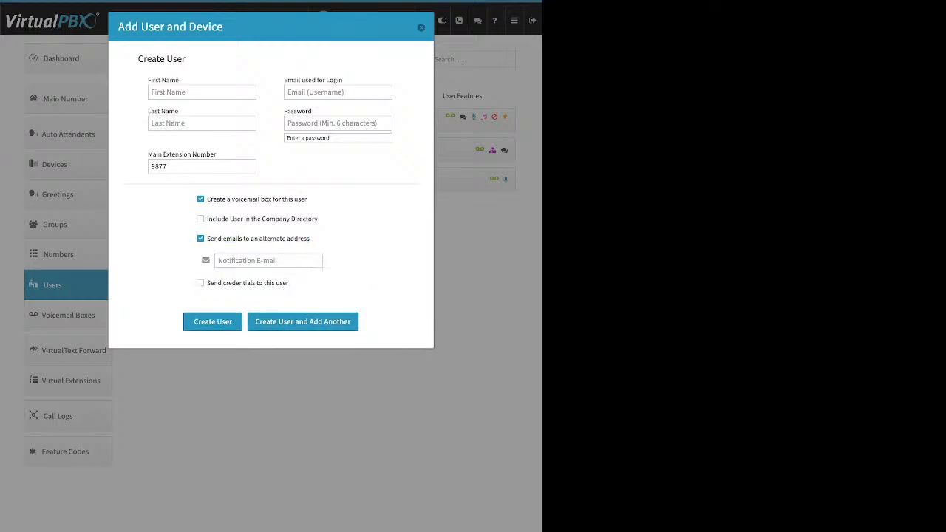
left_click(267, 261)
left_click(200, 239)
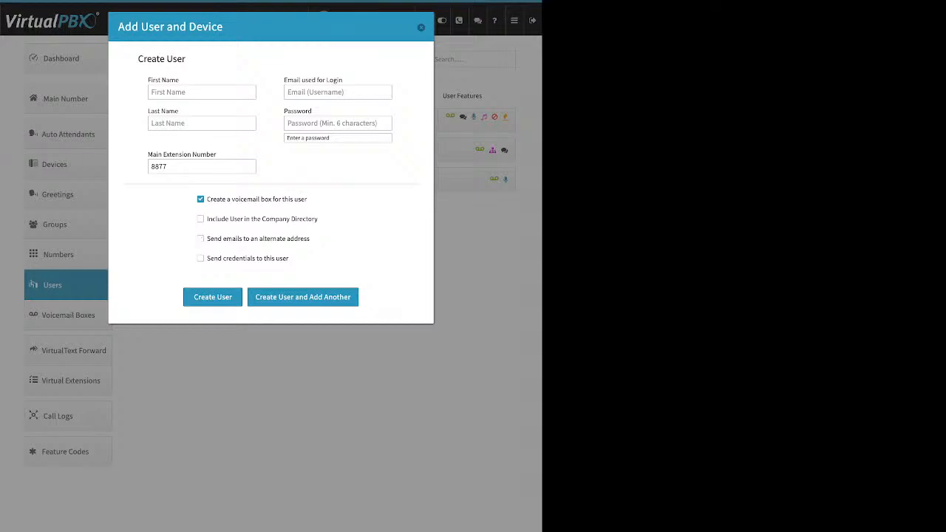
left_click_drag(289, 258, 207, 258)
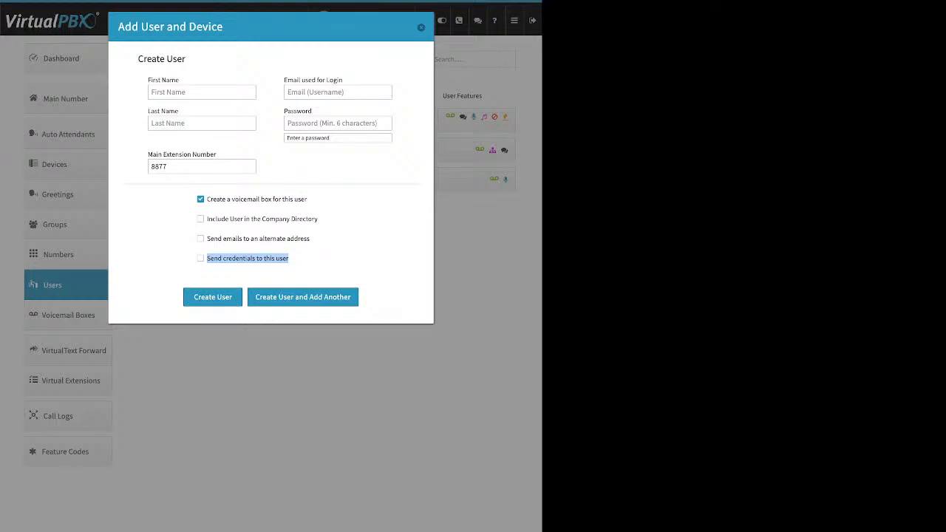
- Discard the new-user form and expand the Admin user on extension 1005
left_click(421, 27)
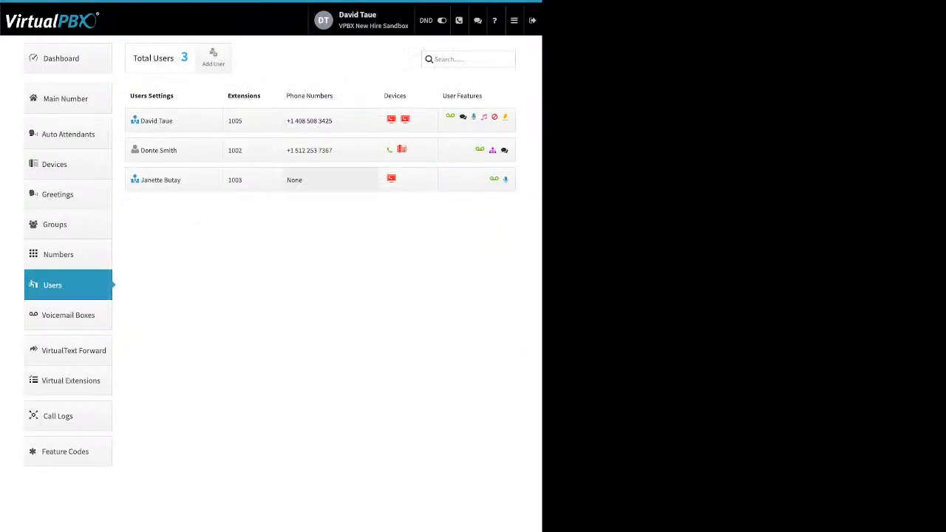
left_click(156, 121)
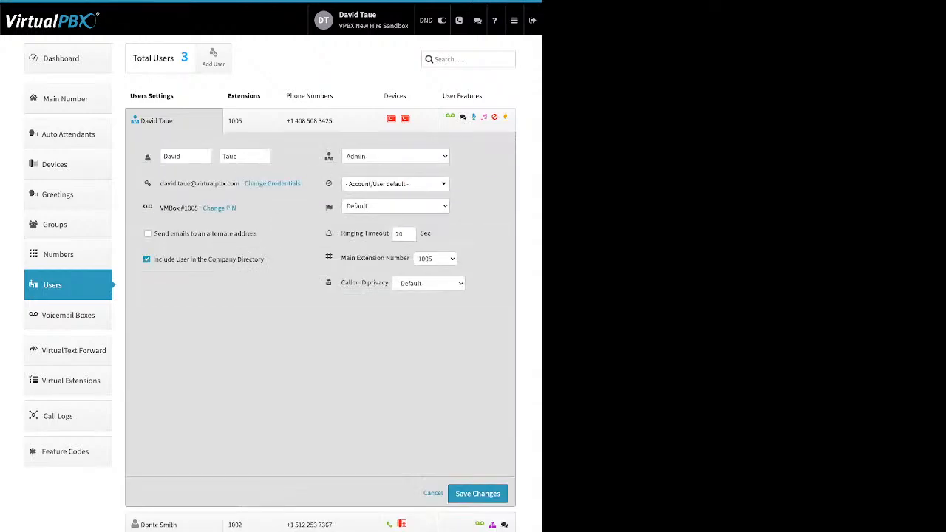
left_click_drag(180, 156, 167, 156)
left_click(167, 156)
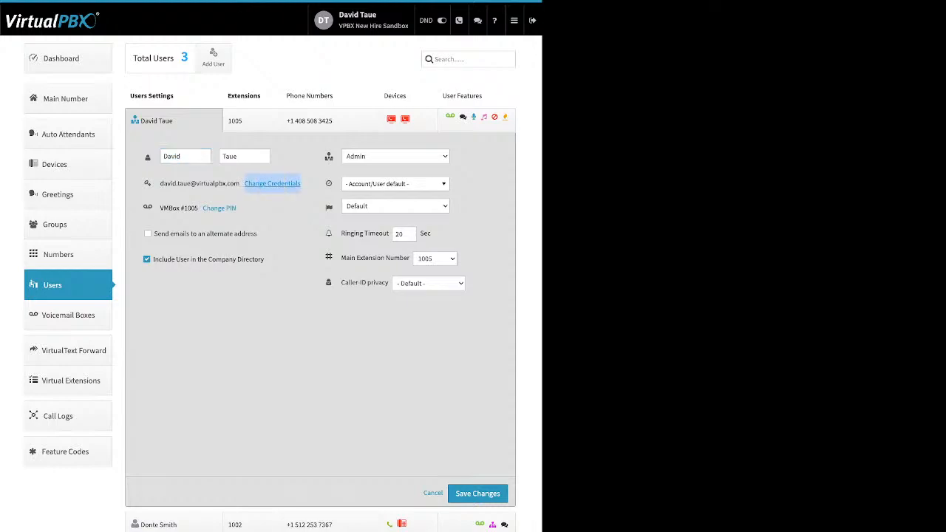
- Review the user's login email, password and reset-instruction fields, then cancel without saving
left_click(272, 183)
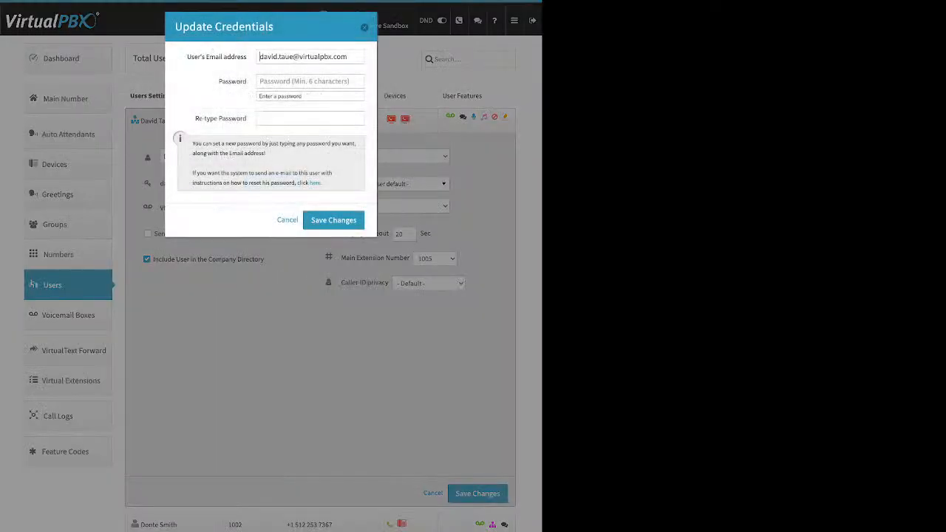
left_click_drag(187, 57, 236, 81)
left_click_drag(195, 118, 246, 118)
left_click_drag(323, 183, 309, 182)
key("Escape")
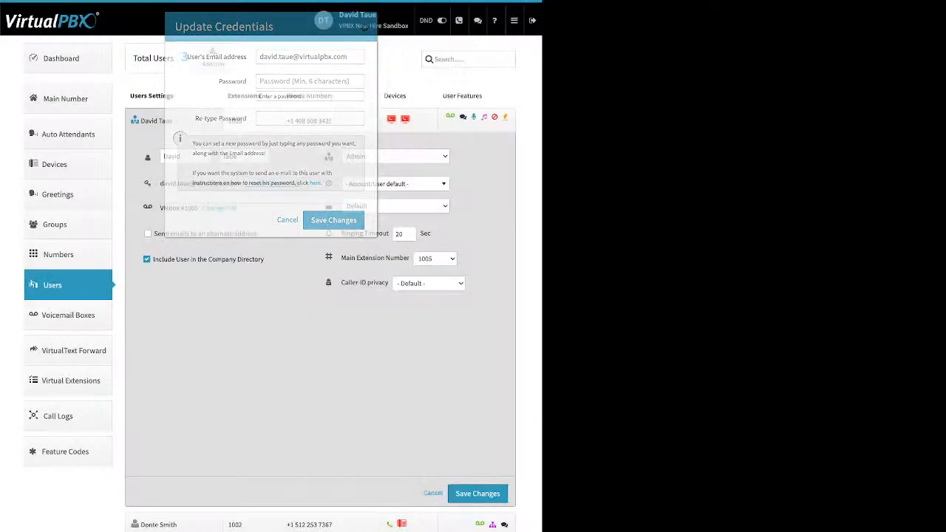
left_click_drag(237, 208, 203, 208)
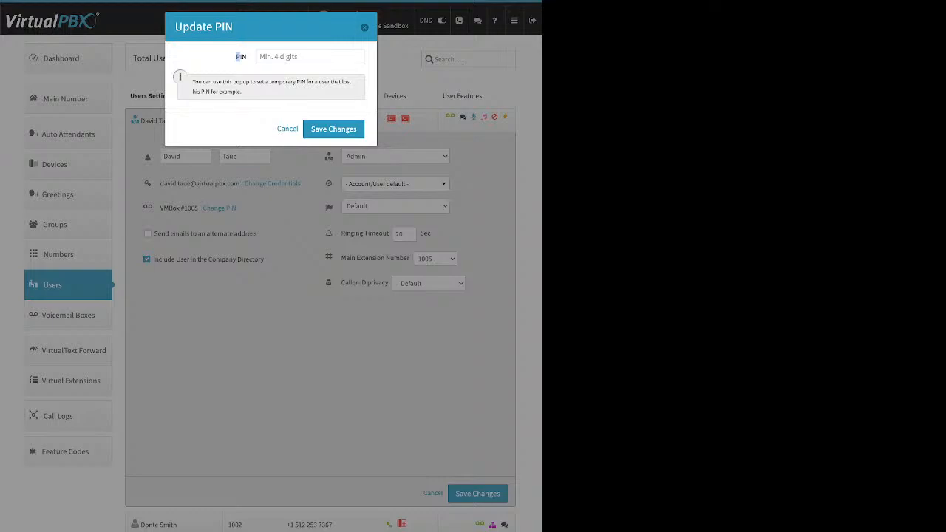
key("Escape")
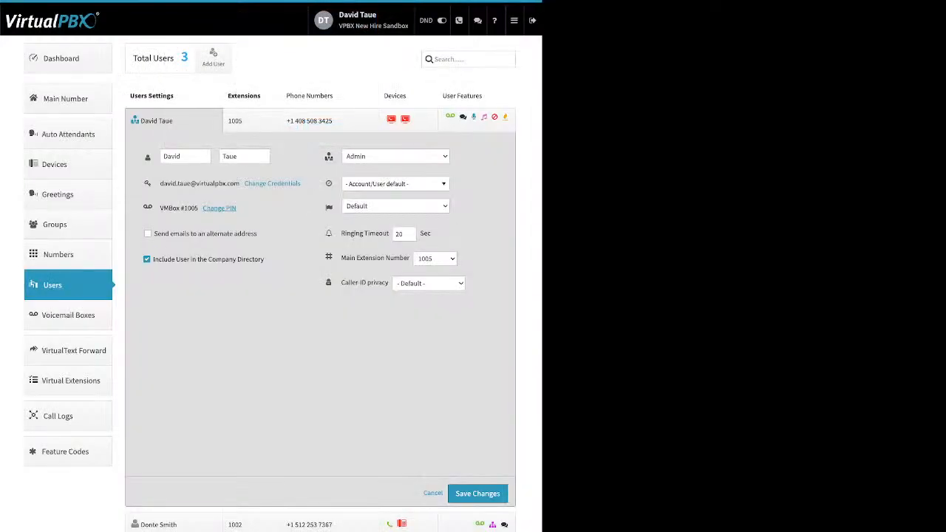
left_click_drag(258, 233, 191, 233)
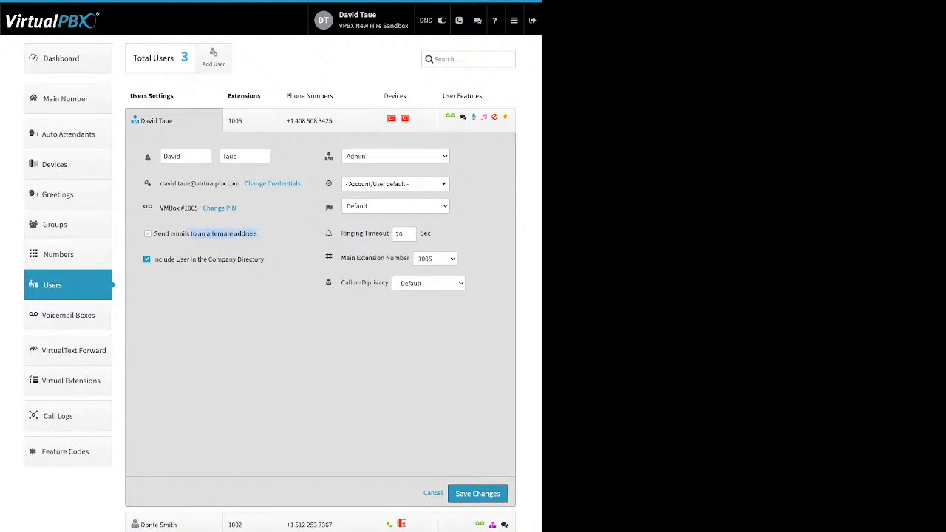
left_click_drag(258, 234, 154, 234)
left_click(267, 245)
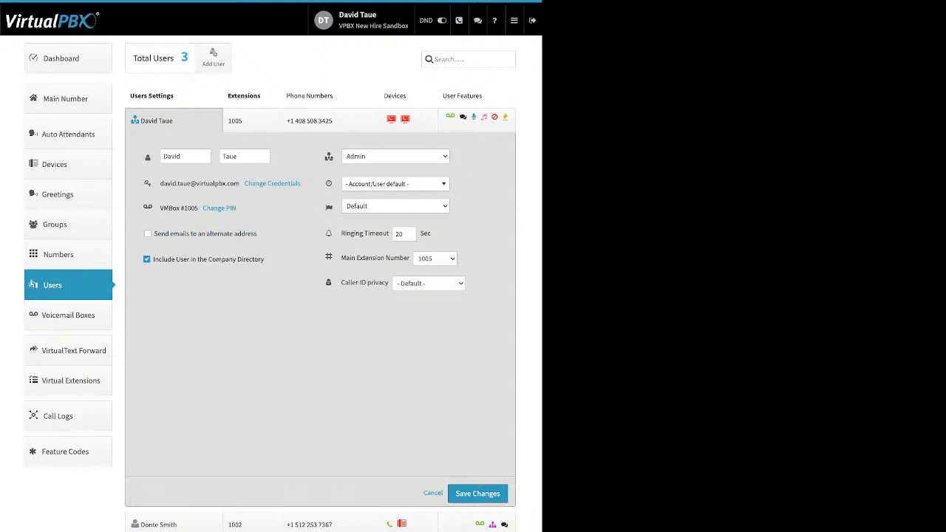
left_click_drag(265, 260, 153, 259)
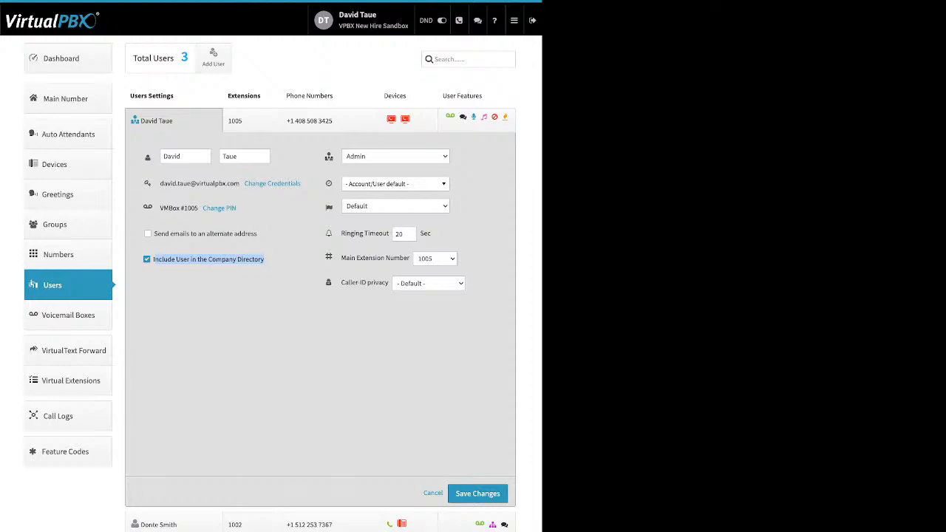
left_click(281, 259)
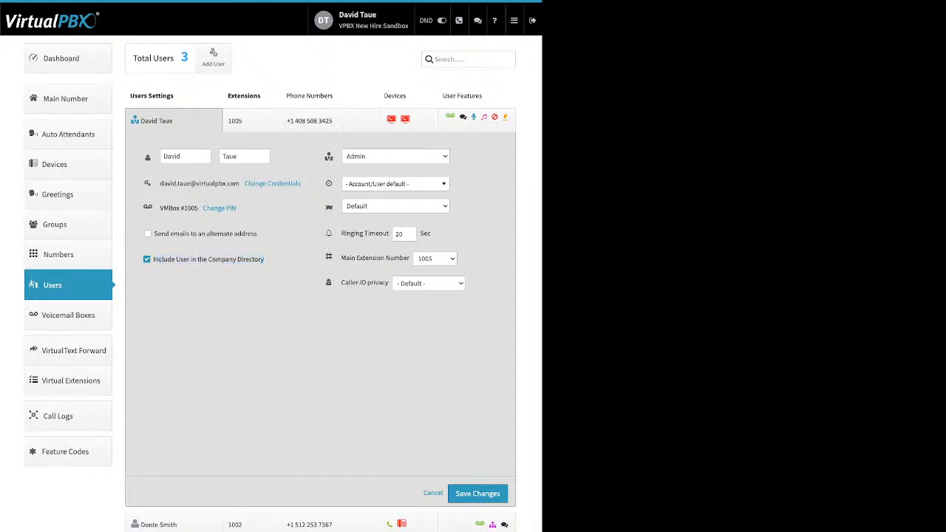
mouse_move(328, 156)
left_click(395, 184)
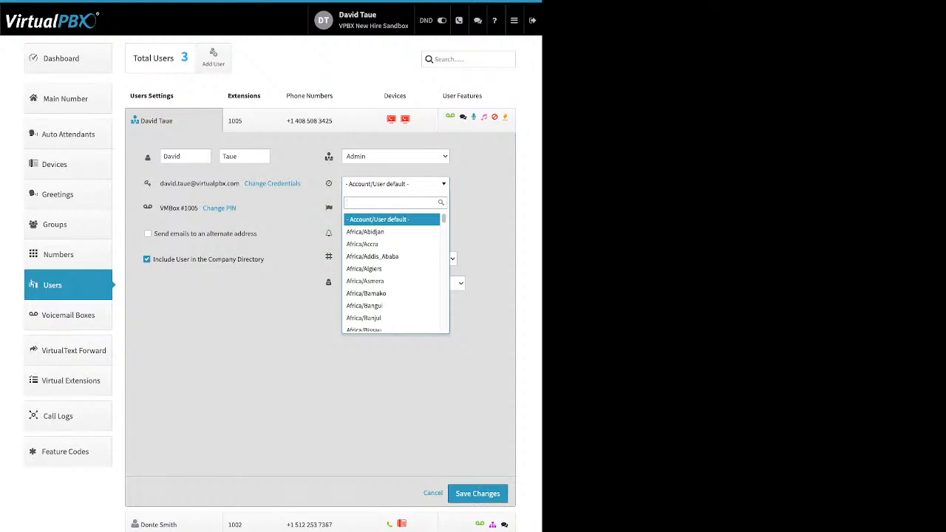
key("Escape")
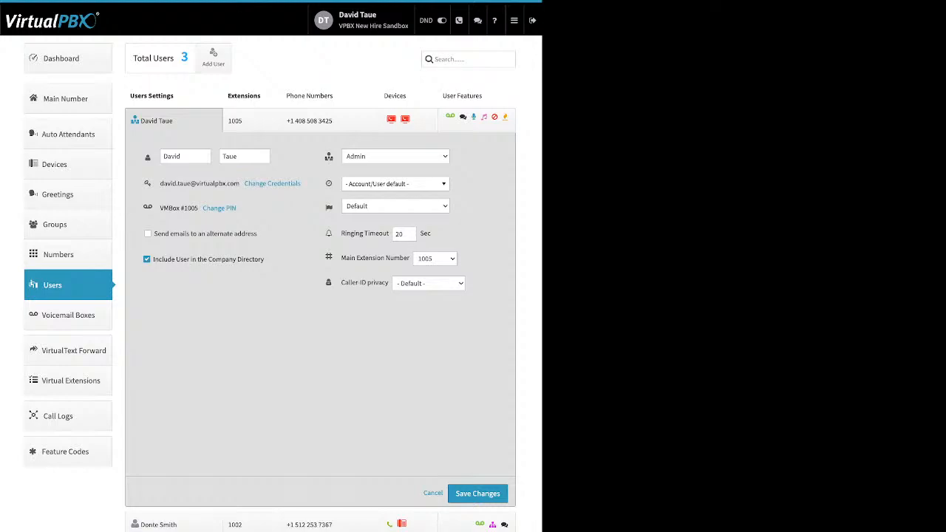
mouse_move(329, 207)
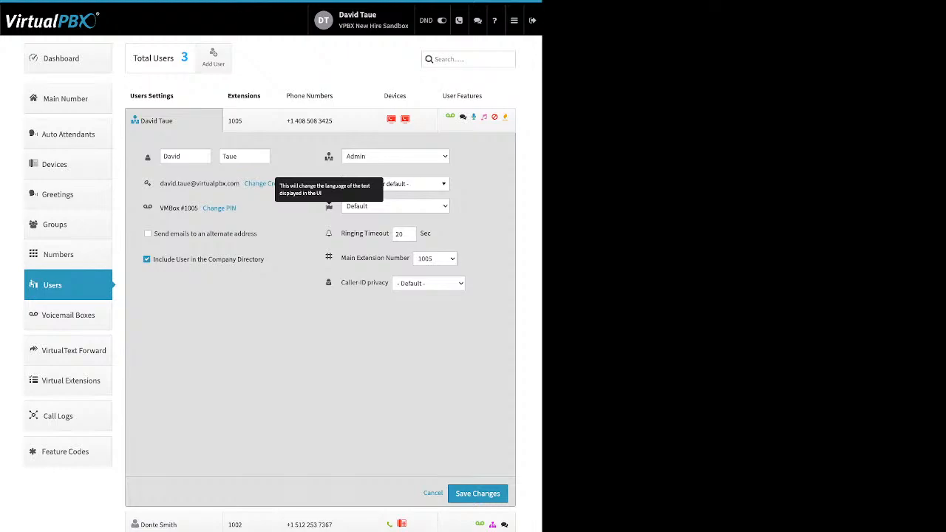
left_click_drag(342, 233, 388, 234)
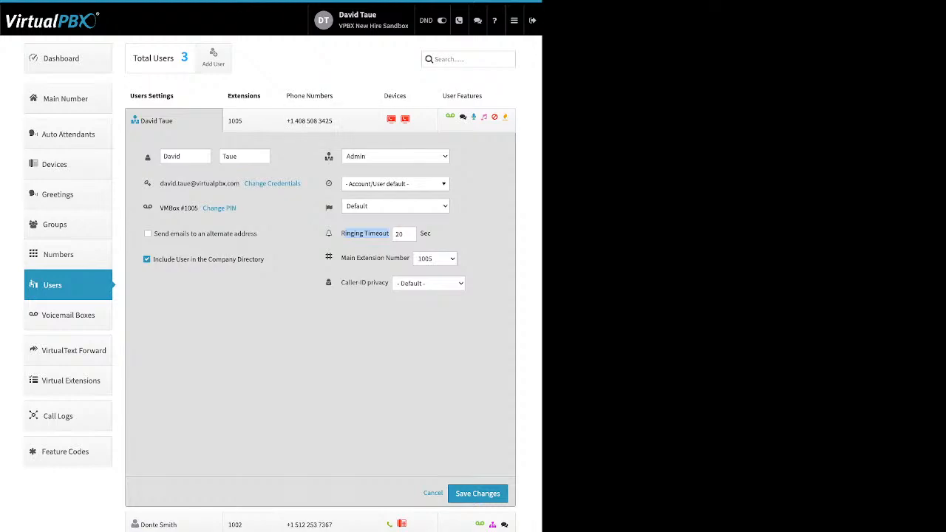
- Add extension 1004 to the 1005 user, discard it, and view the user's phone numbers
left_click(251, 120)
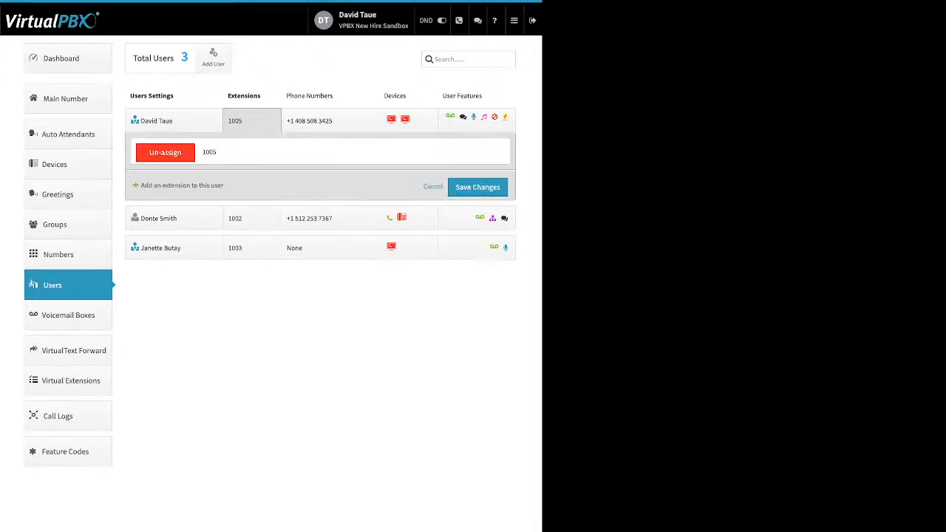
left_click_drag(223, 185, 135, 186)
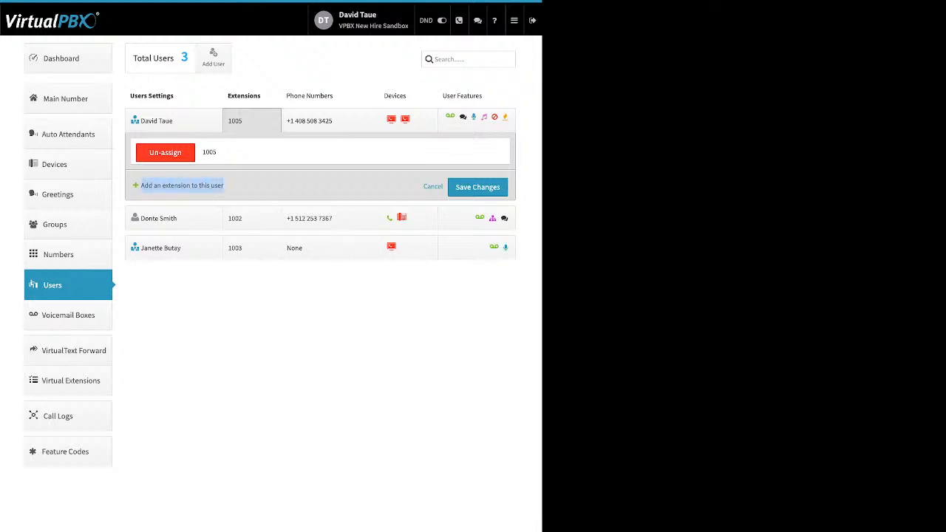
left_click(177, 186)
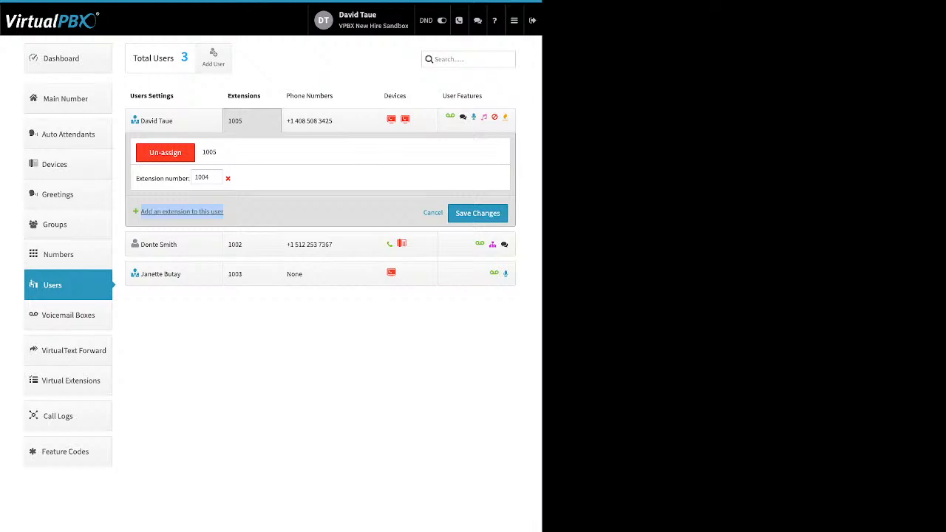
left_click(228, 178)
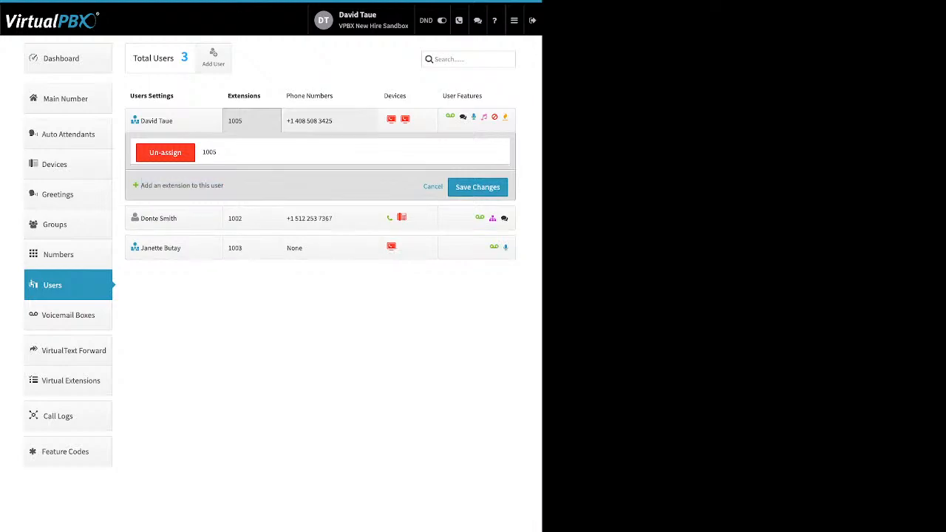
left_click(329, 120)
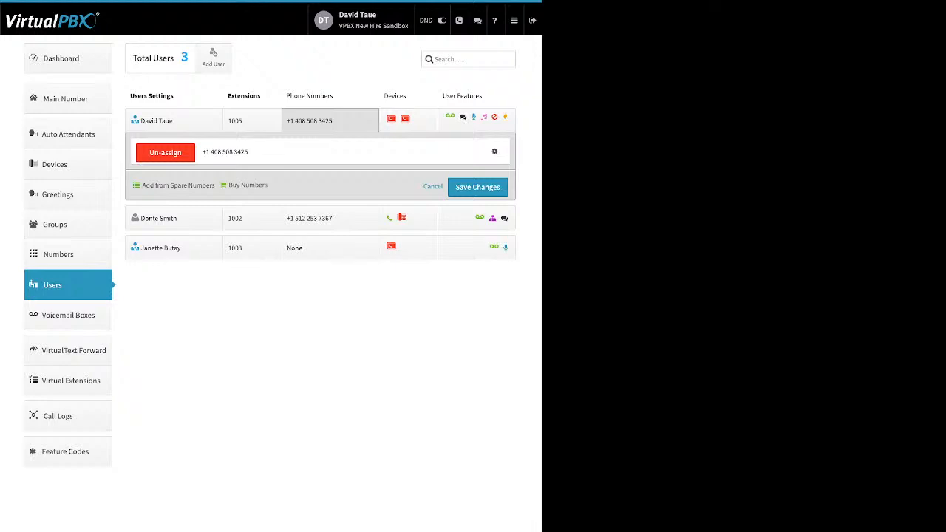
- Unassign the only phone number from extension 1005
left_click_drag(142, 184, 255, 185)
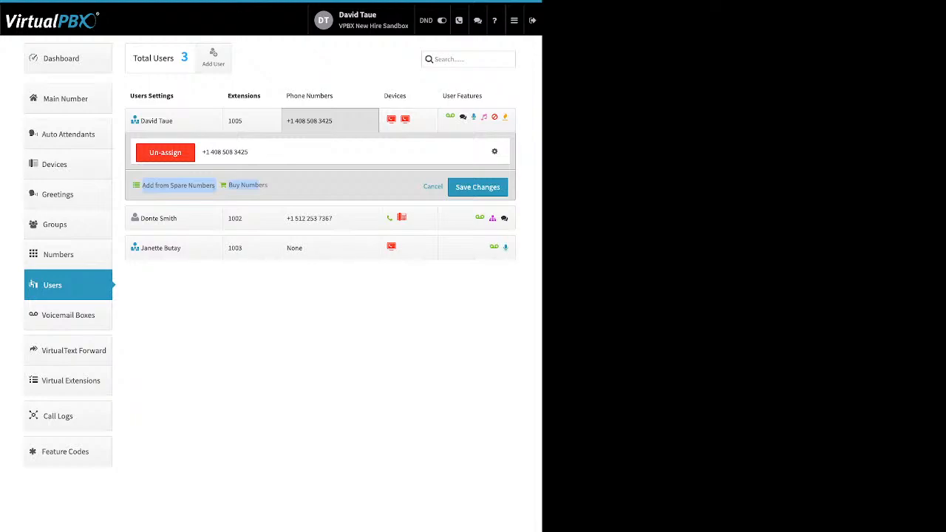
left_click(164, 152)
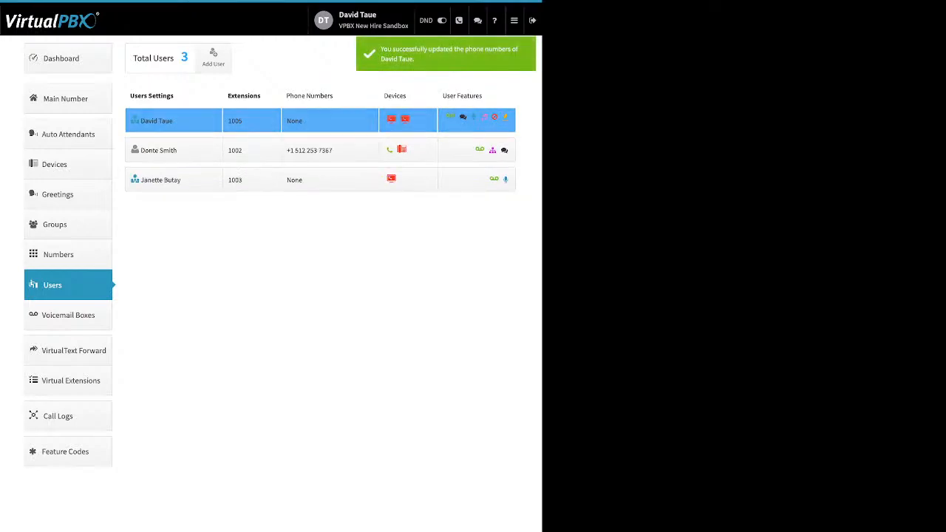
- Give extension 1005 back the removed number from the account's spare numbers
left_click(330, 120)
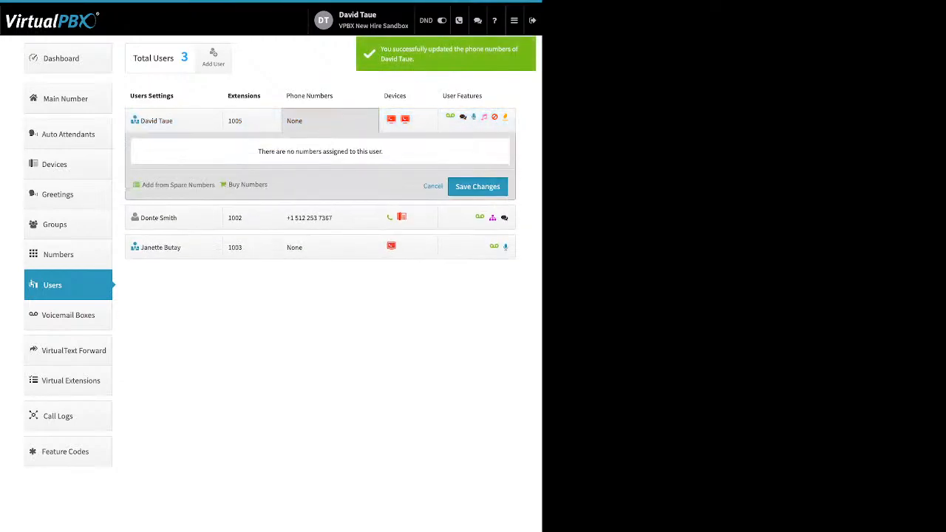
left_click(178, 185)
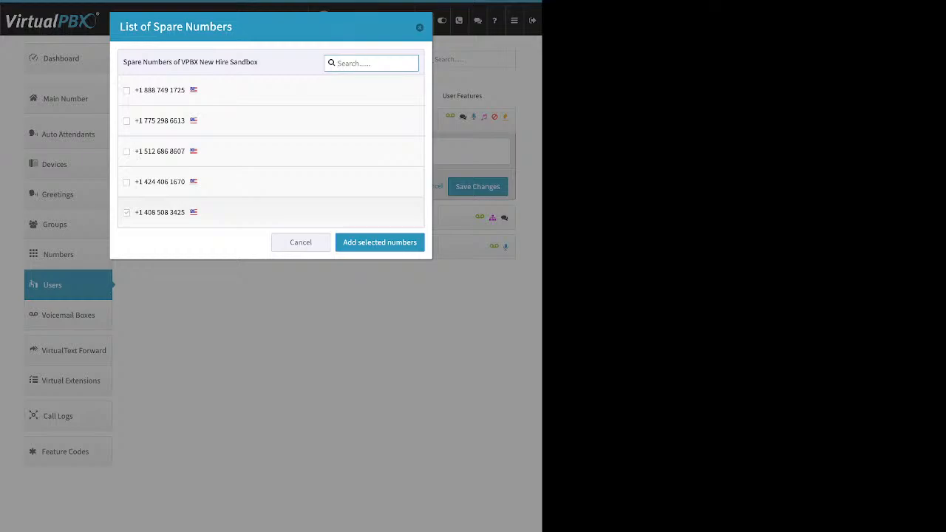
left_click(126, 213)
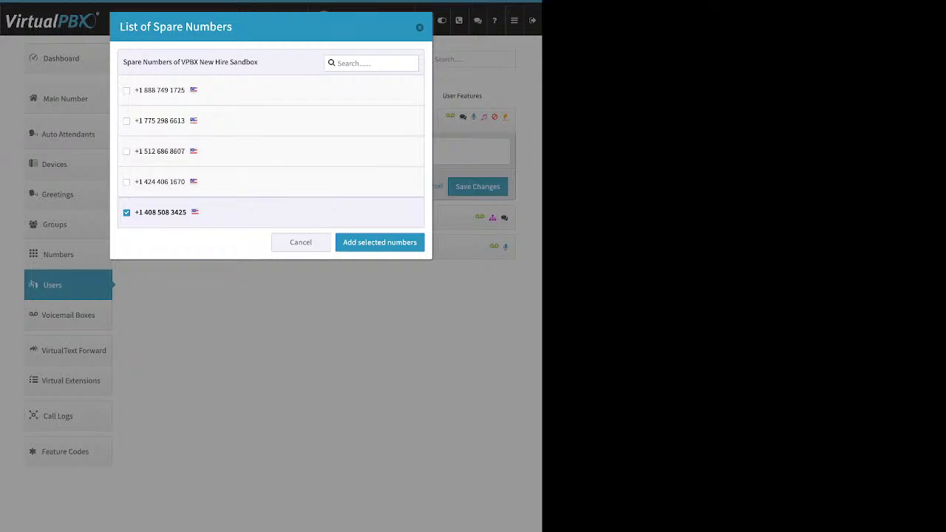
left_click(380, 242)
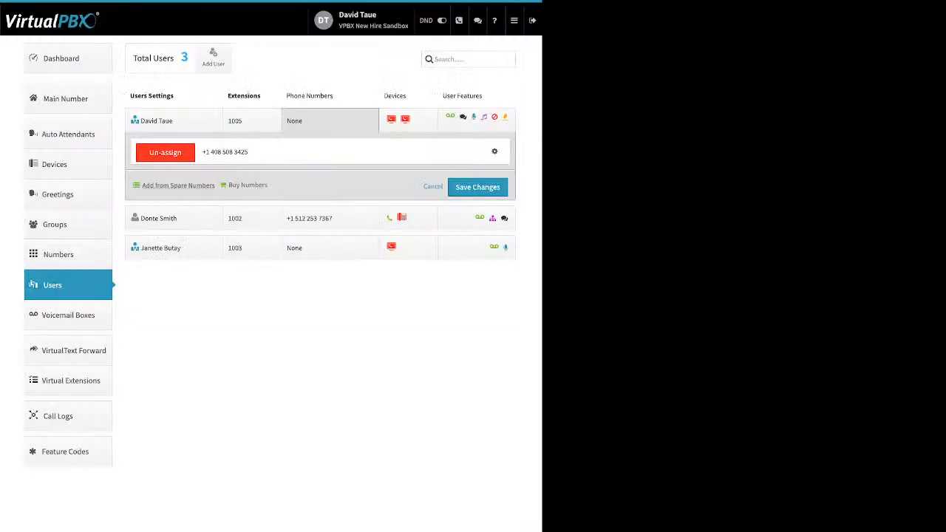
- Buy one toll-free number with the 85* prefix, removing the extra second number from the cart
left_click(247, 185)
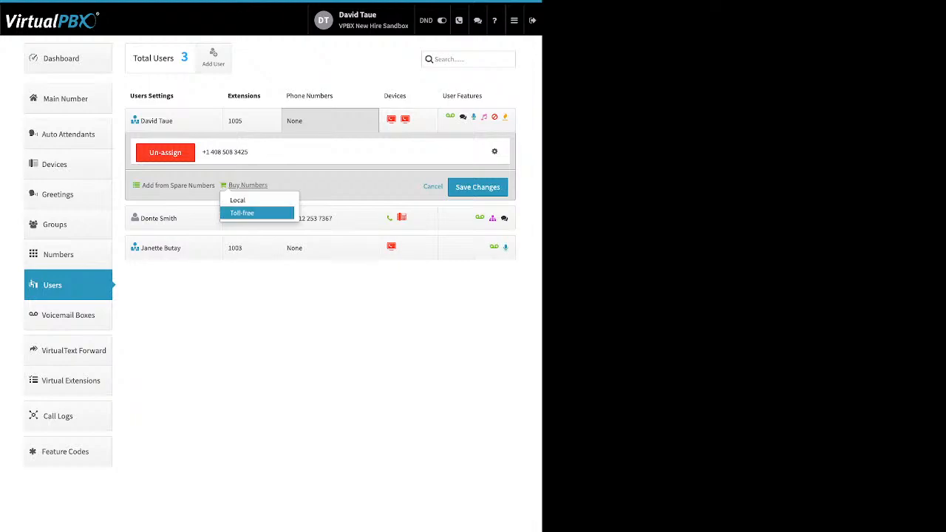
left_click(243, 213)
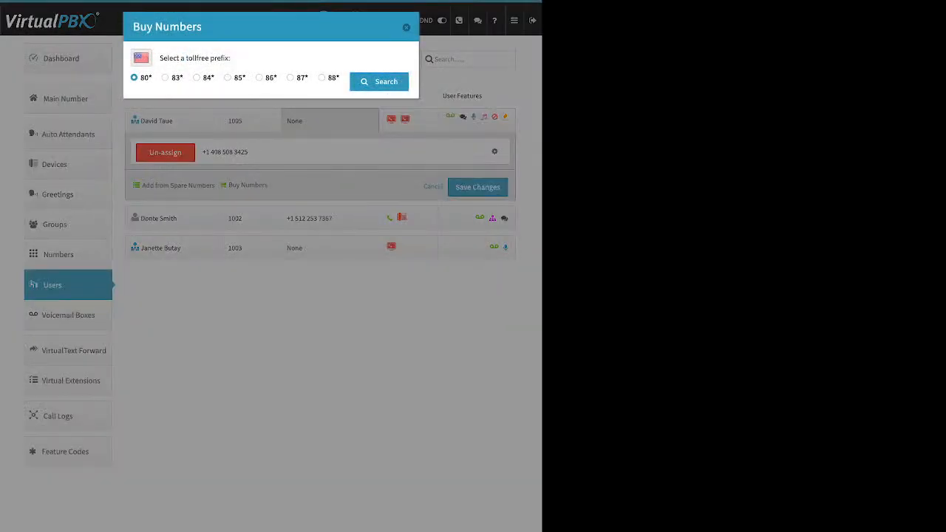
left_click(227, 77)
left_click(379, 82)
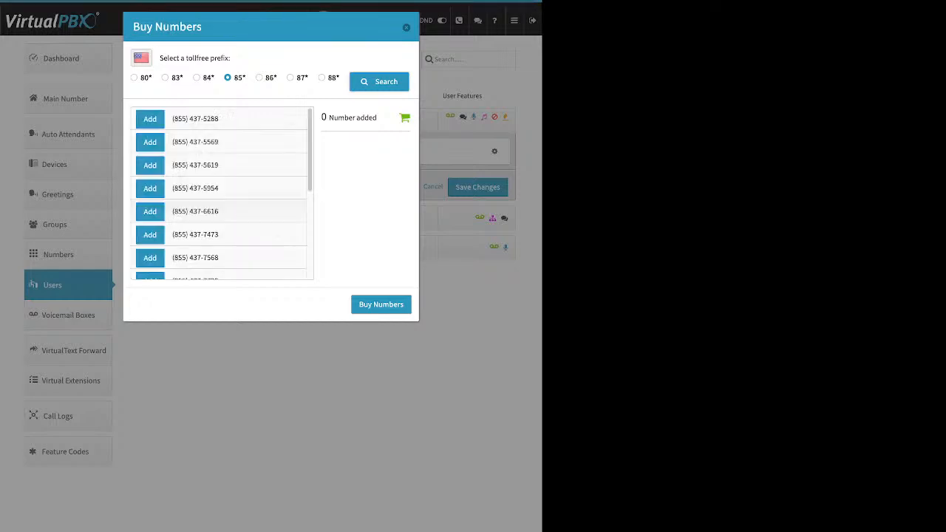
scroll(222, 192, "down", 10)
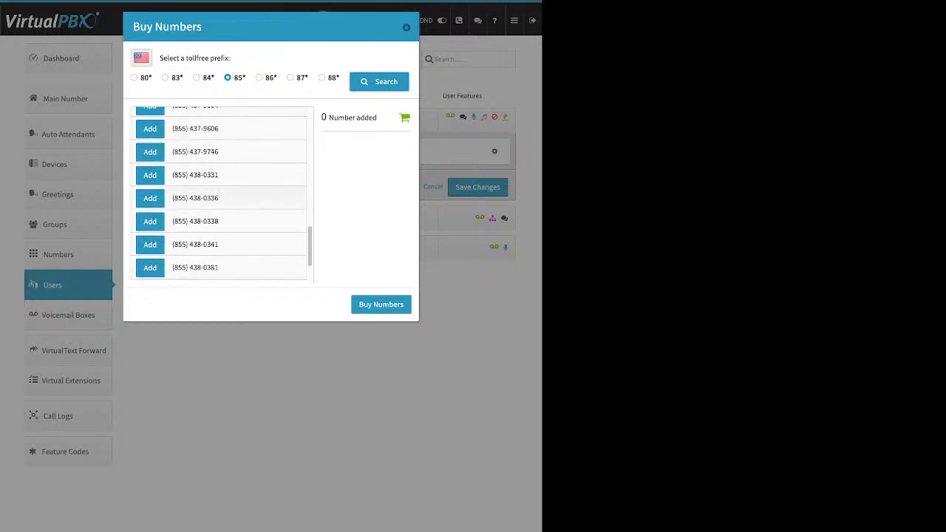
scroll(221, 192, "down", 8)
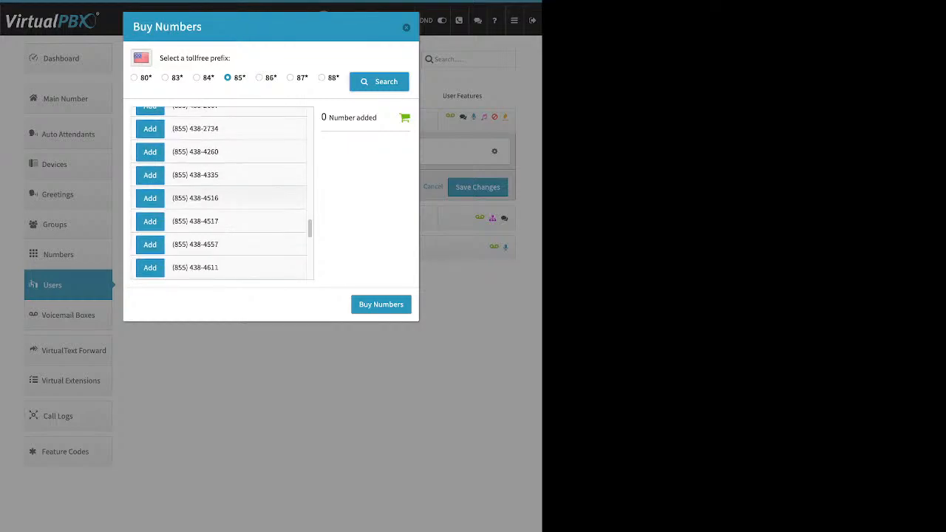
left_click(150, 174)
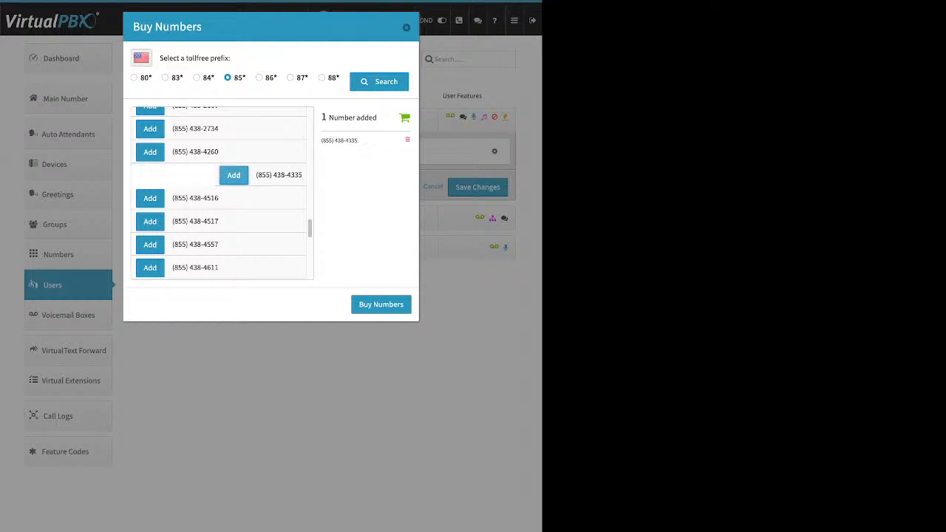
left_click(150, 244)
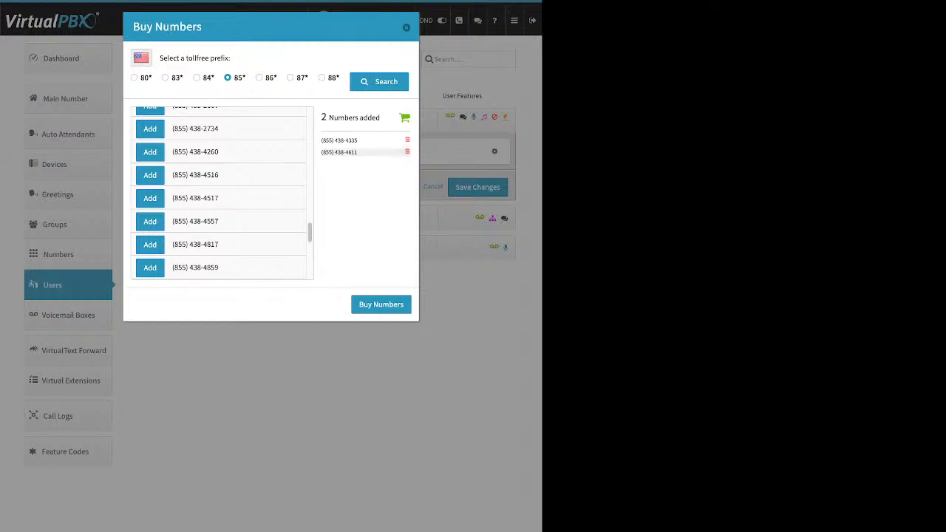
left_click(407, 151)
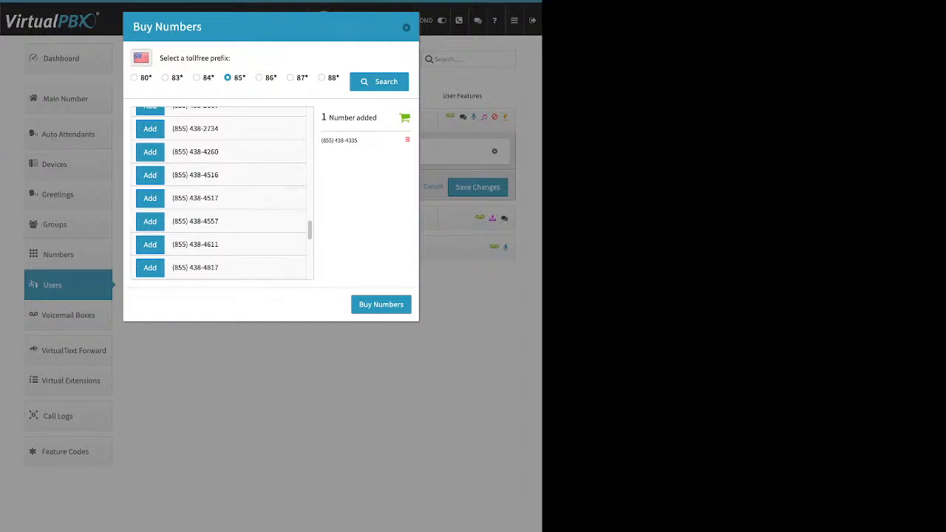
left_click(381, 304)
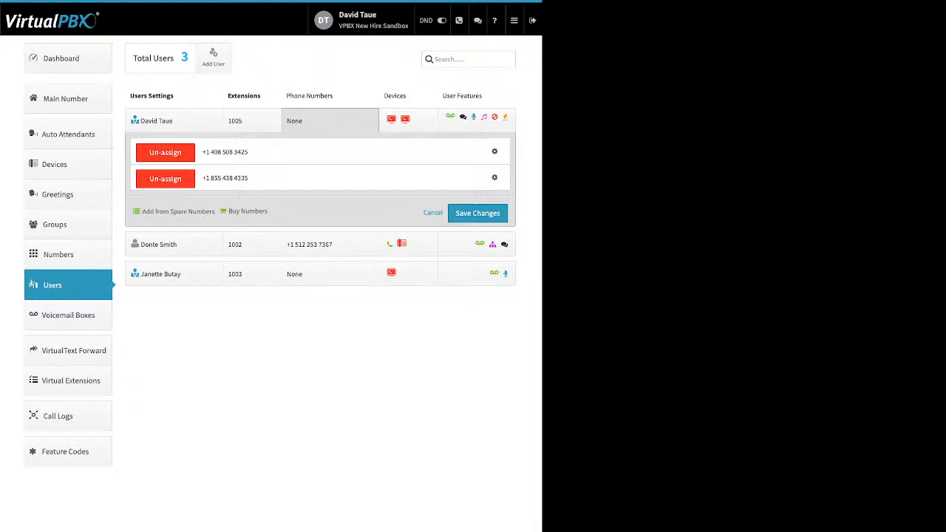
- Assign the spare 408 area-code number to extension 1005 and save
left_click(251, 120)
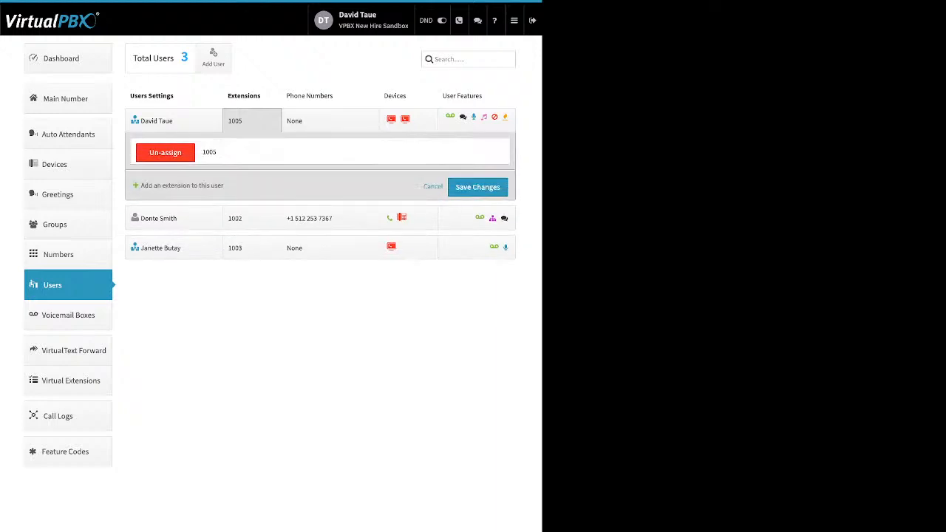
left_click(330, 121)
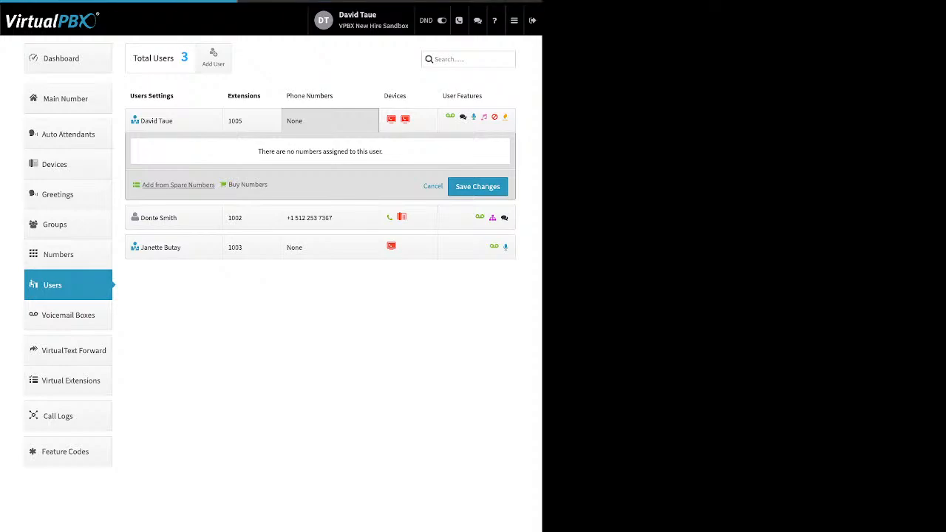
left_click(178, 185)
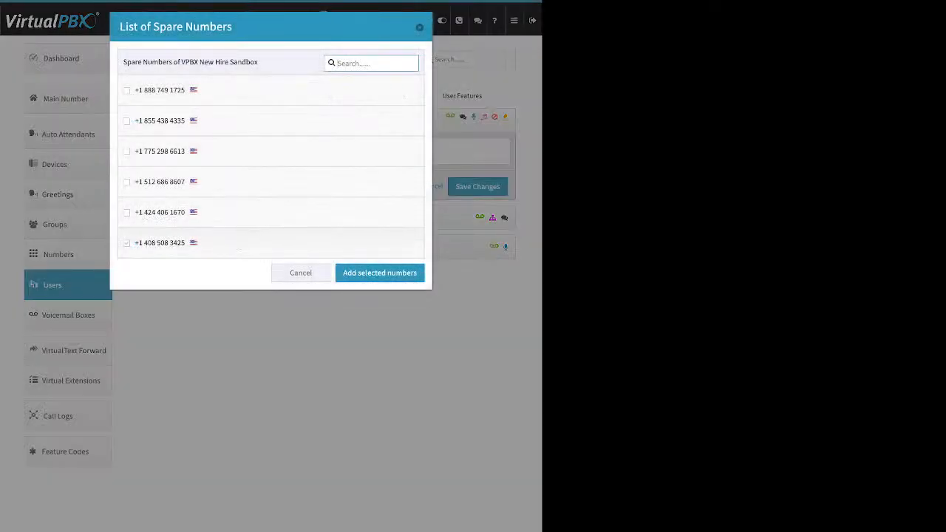
left_click(126, 242)
left_click(379, 273)
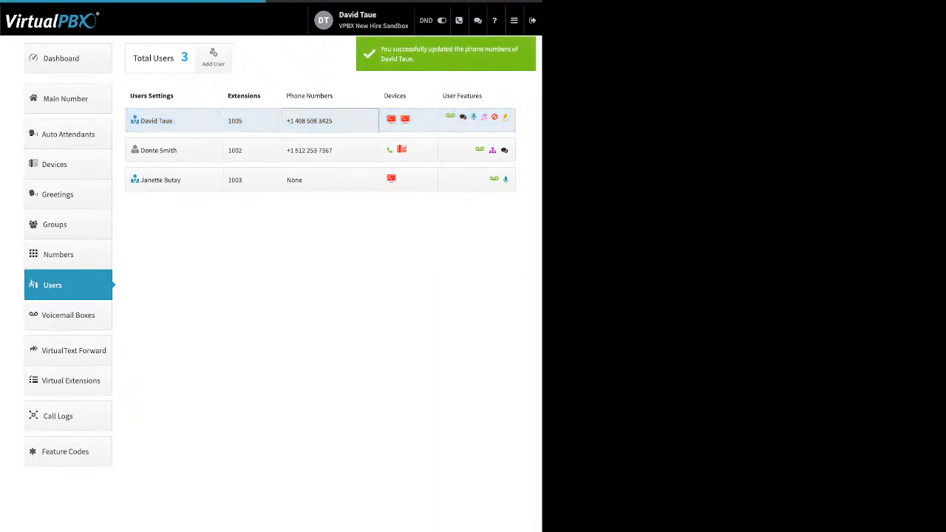
left_click(329, 120)
- Buy a local number in area code 310 for extension 1005
left_click(247, 184)
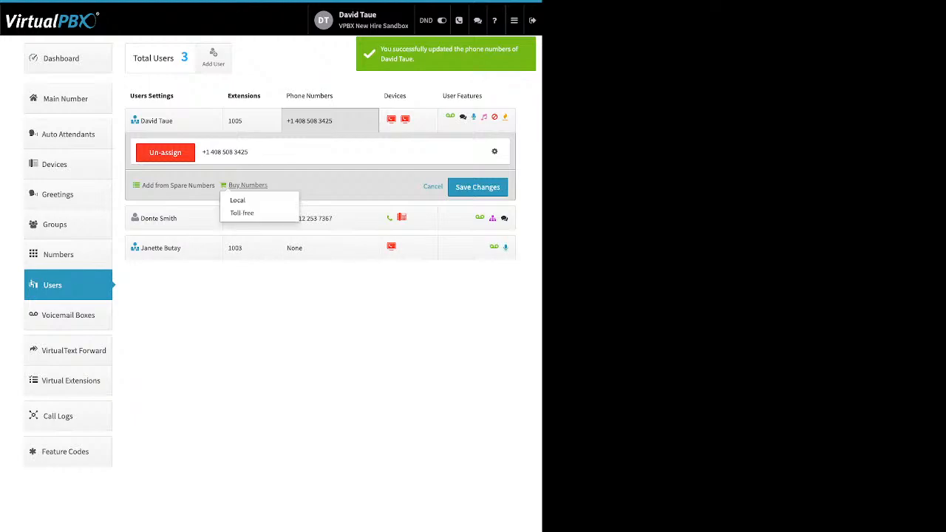
left_click(244, 200)
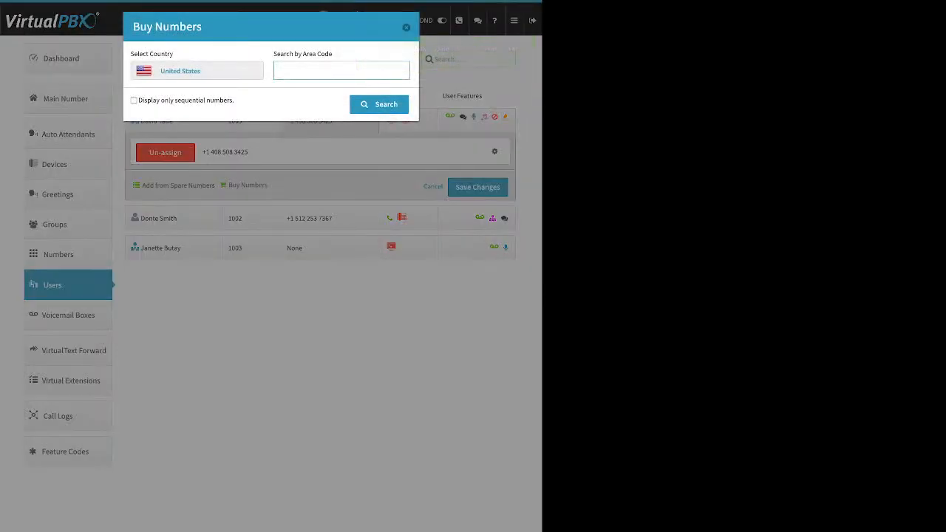
type("310")
key("Return")
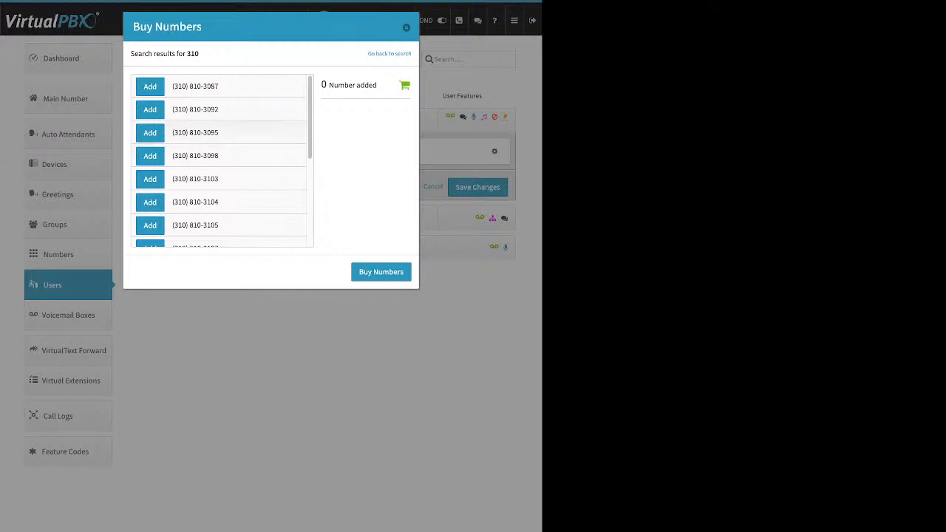
left_click(150, 132)
left_click(380, 271)
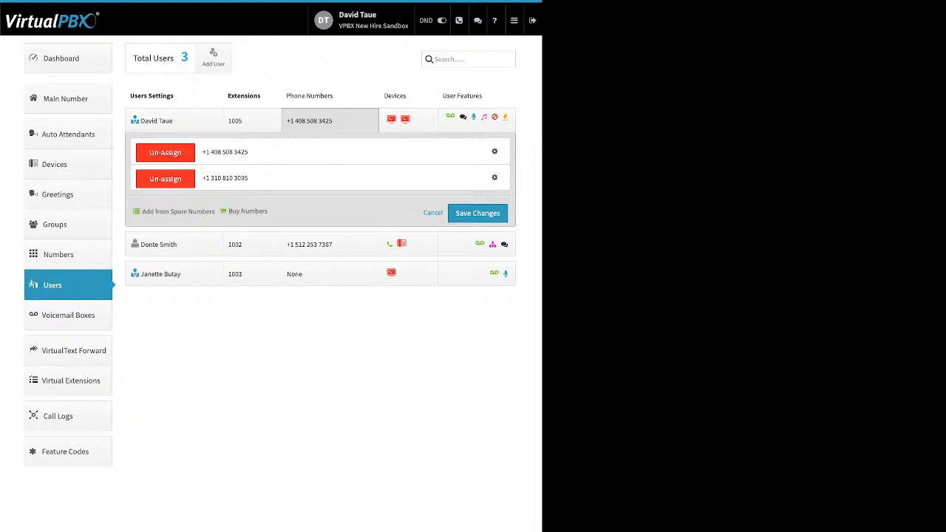
- Open the Caller-ID name settings for the 408 number and review its Outbound Caller ID Name
left_click(495, 151)
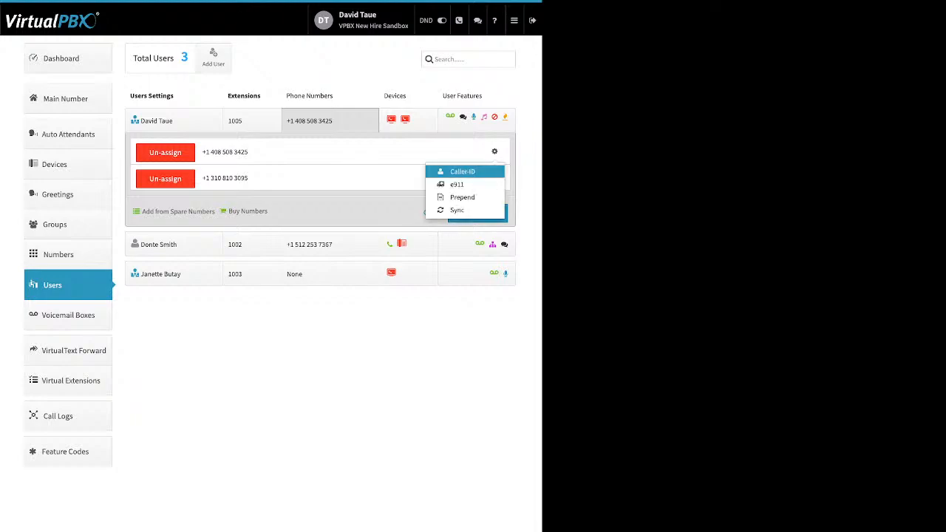
left_click(463, 172)
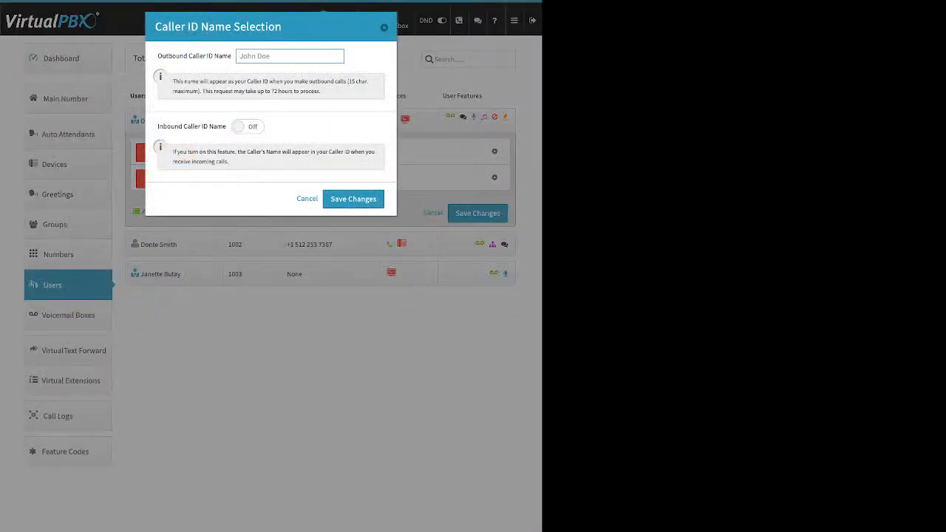
left_click_drag(158, 56, 229, 56)
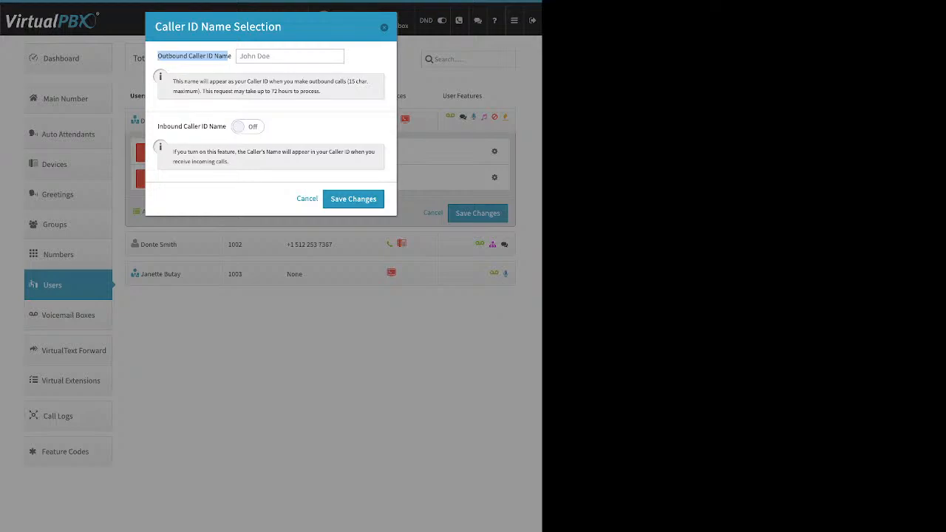
- Switch on Inbound Caller ID Name, then close the Caller ID Name Selection dialog
left_click(228, 57)
left_click_drag(163, 126, 226, 126)
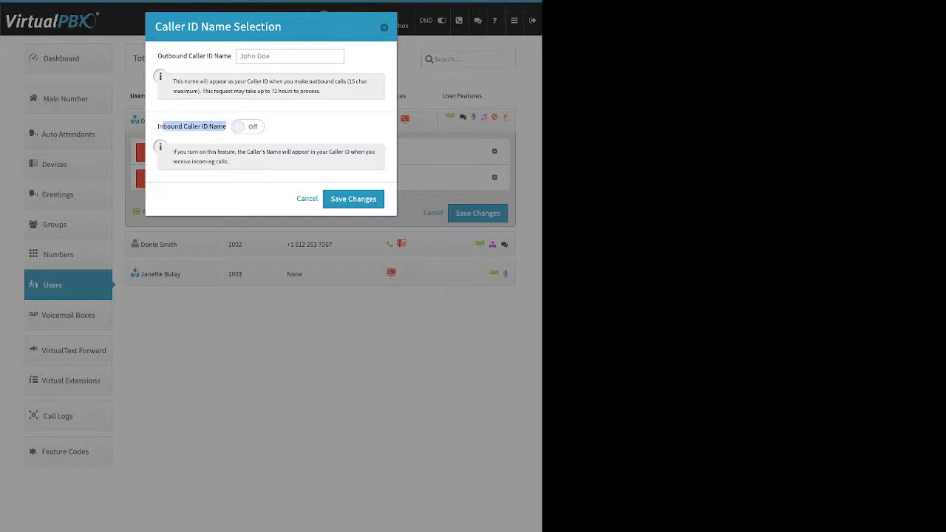
left_click(246, 126)
key("Escape")
left_click(494, 151)
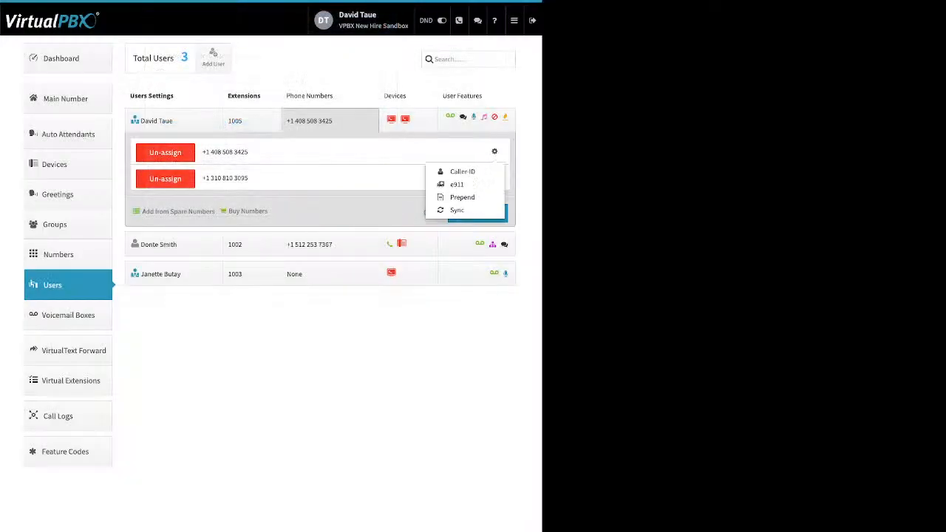
left_click(458, 184)
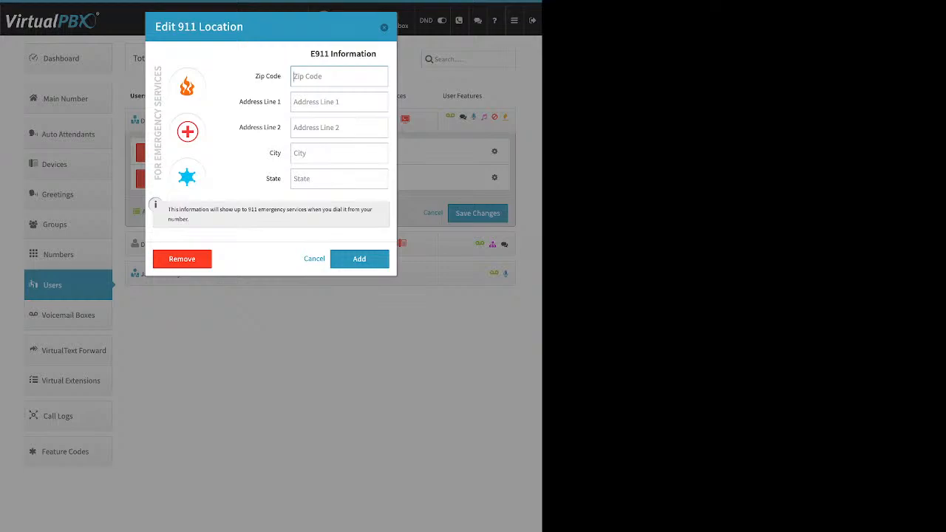
key("Escape")
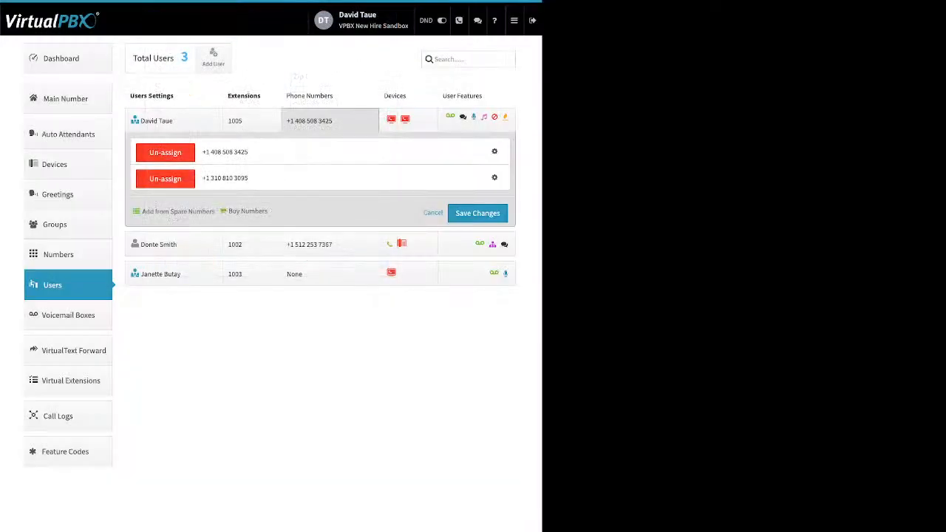
- Prepend the text 'Direct' to incoming calls on the first phone number and save
left_click(494, 151)
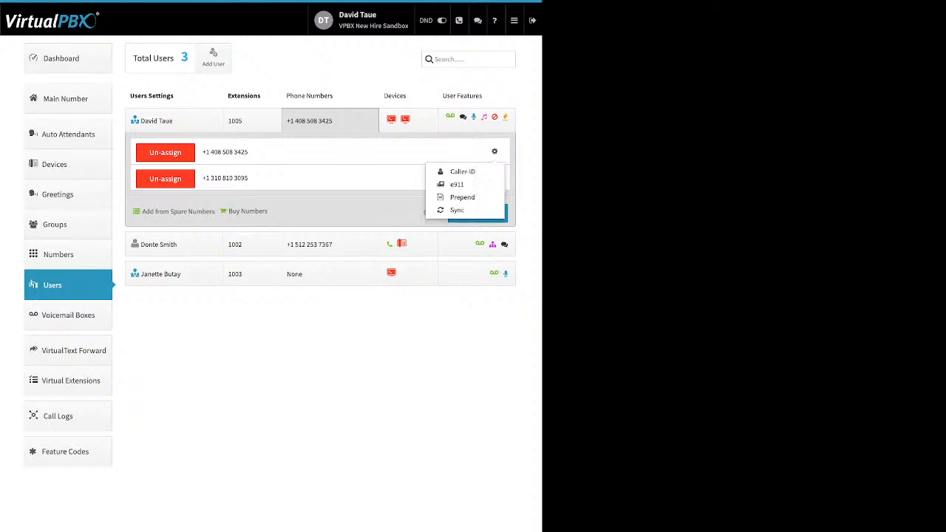
left_click(462, 197)
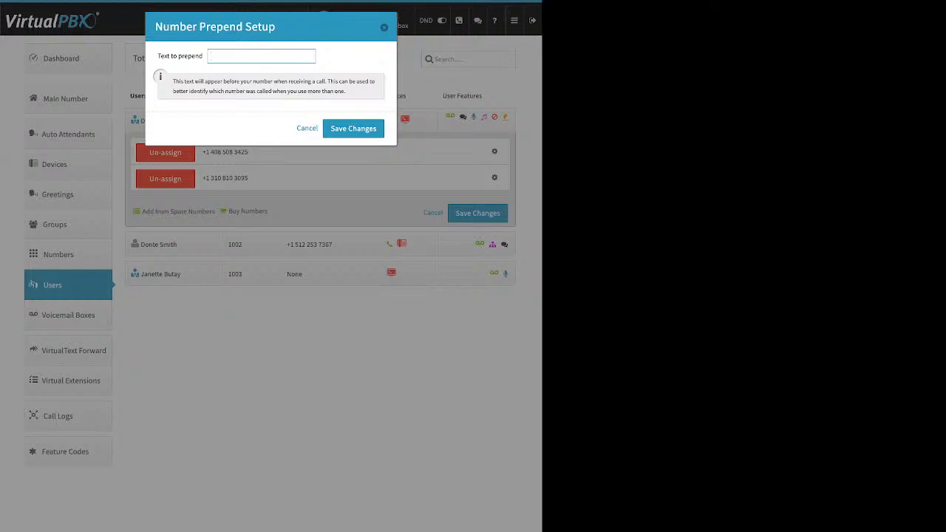
type("Direct")
left_click(354, 129)
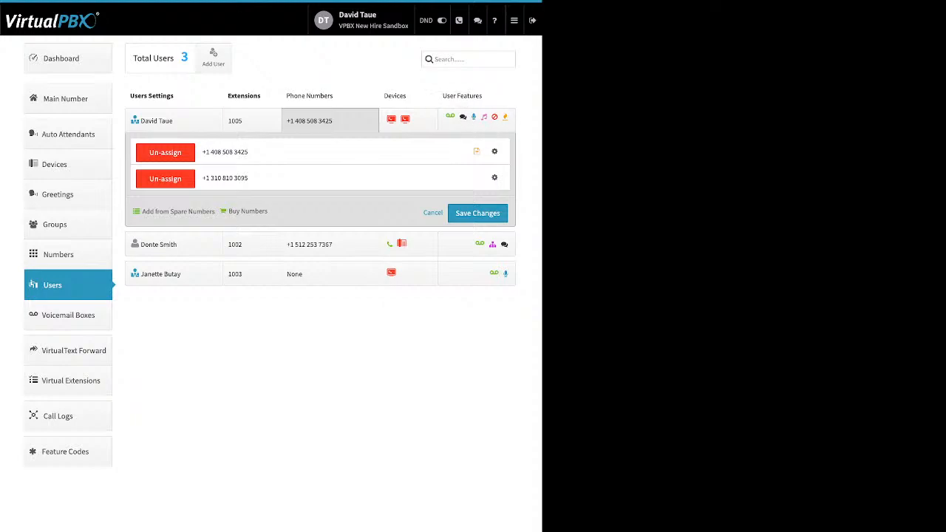
- Collapse the first user's numbers and start adding a SIP phone for the second user
left_click(433, 213)
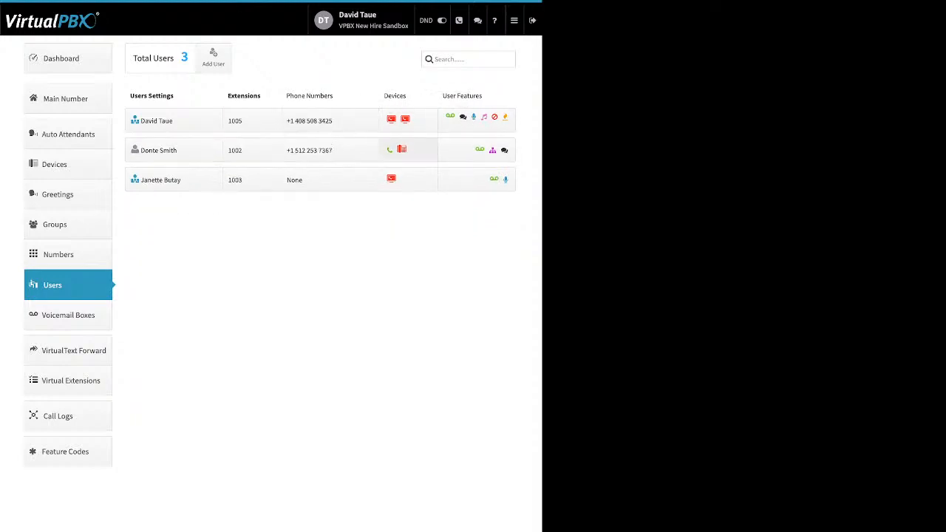
left_click(399, 150)
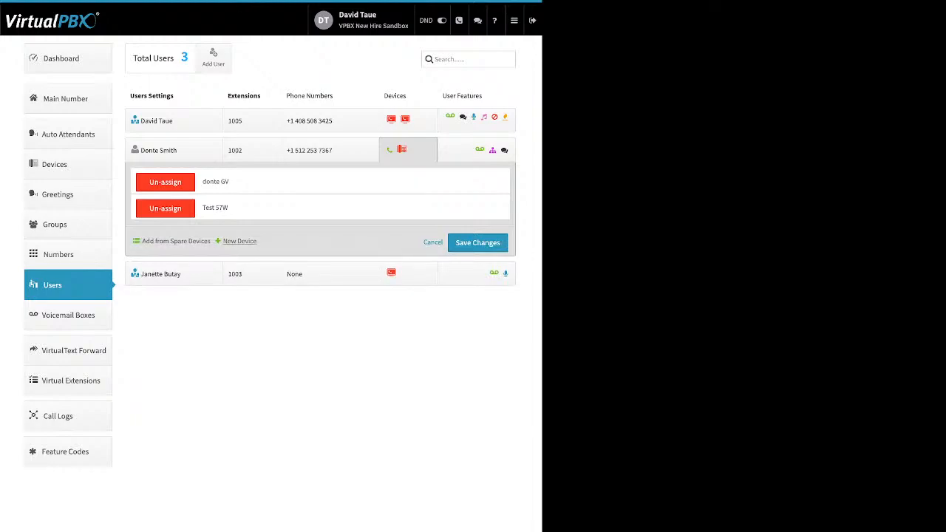
left_click(239, 241)
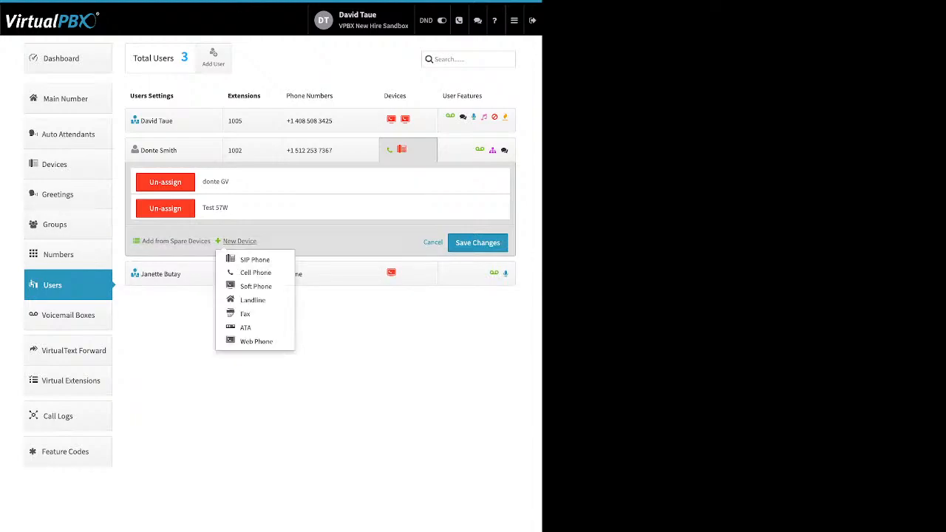
left_click(254, 260)
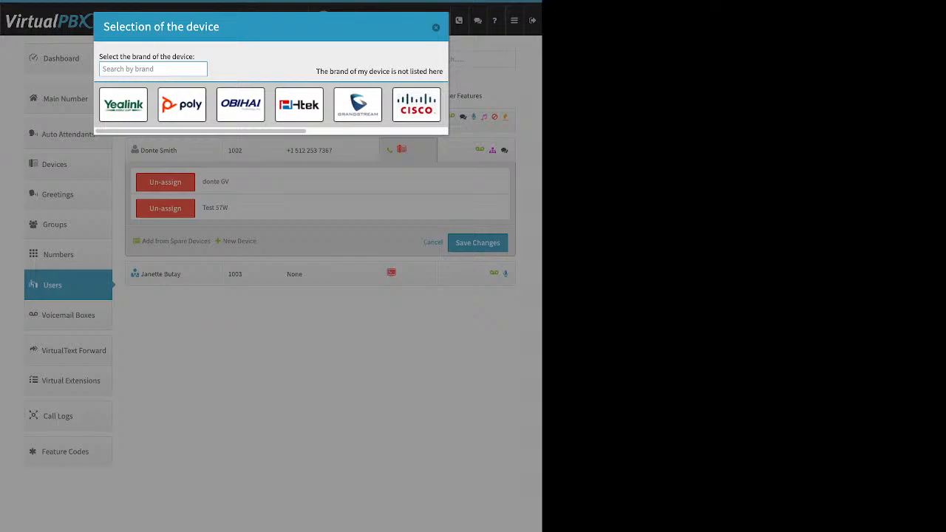
- Browse the Yealink and Obihai models and the Device Name and MAC fields, then close without adding
left_click(123, 104)
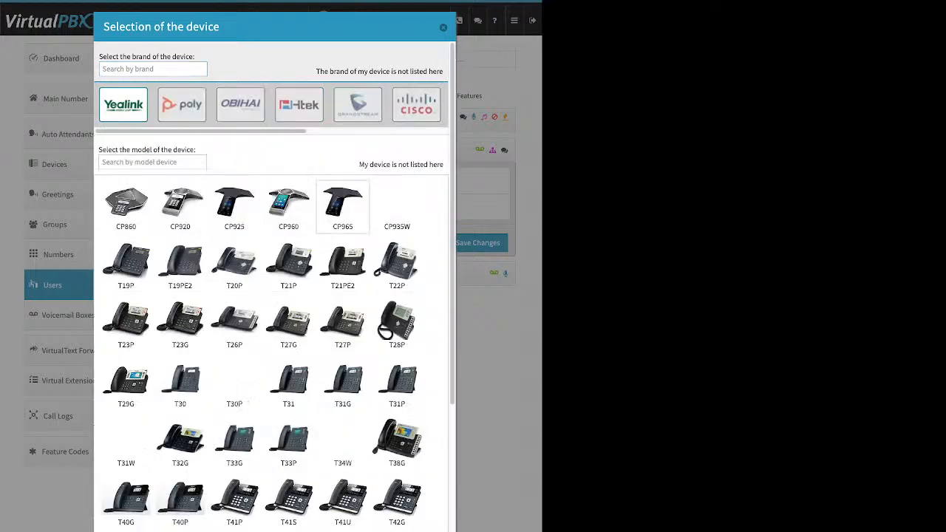
left_click(240, 104)
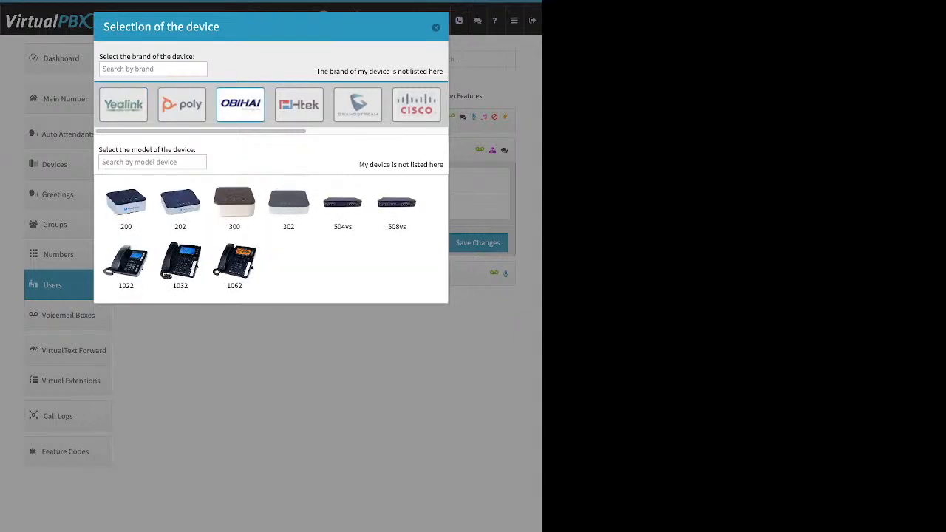
left_click(124, 104)
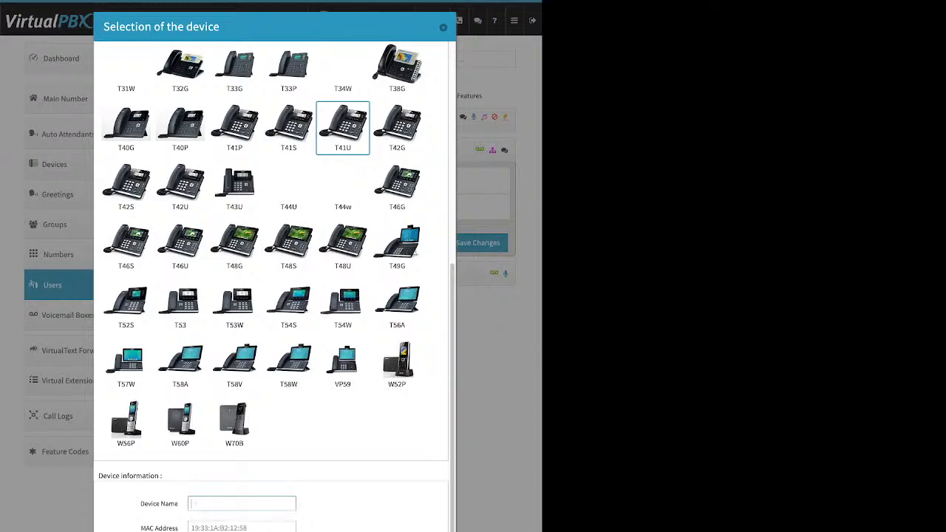
triple_click(159, 503)
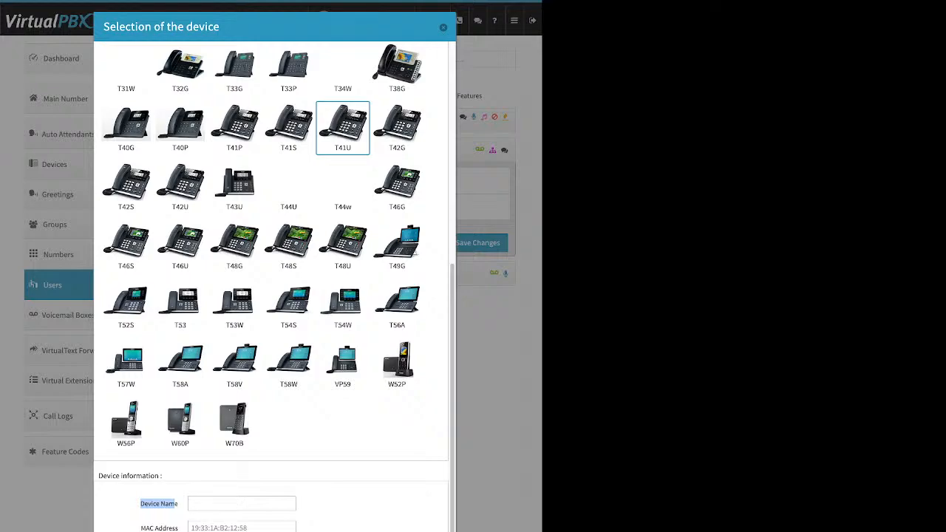
left_click(191, 503)
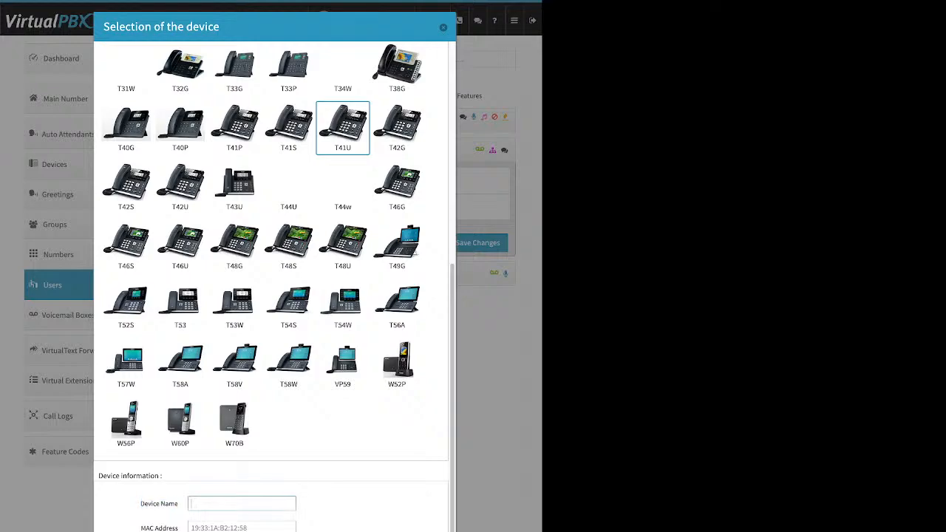
triple_click(159, 527)
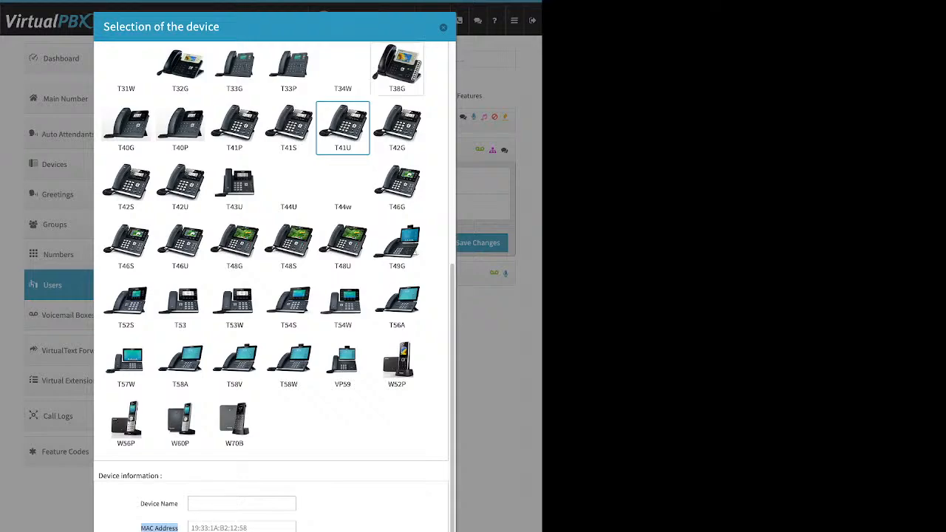
left_click(443, 27)
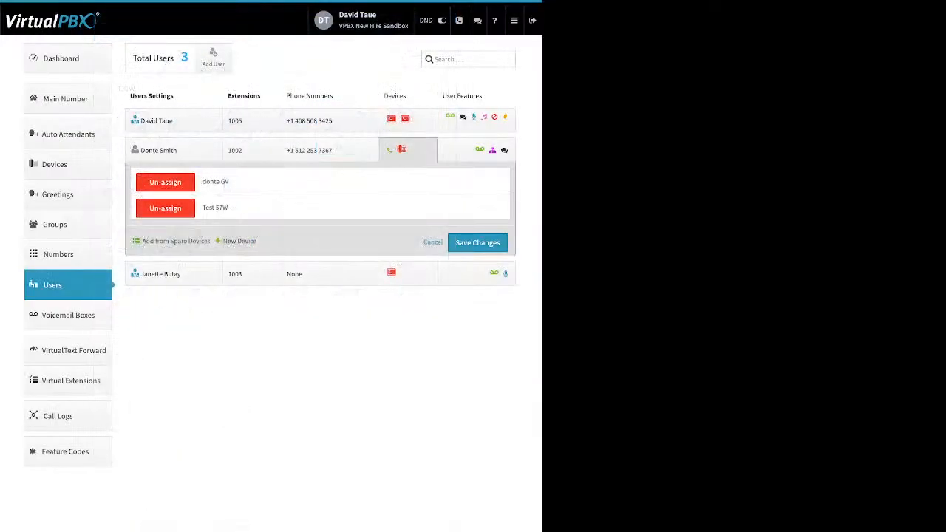
- Unlock Test 57W for reprovisioning under Advanced > Miscellaneous, saving the device and the user's device list
left_click(407, 150)
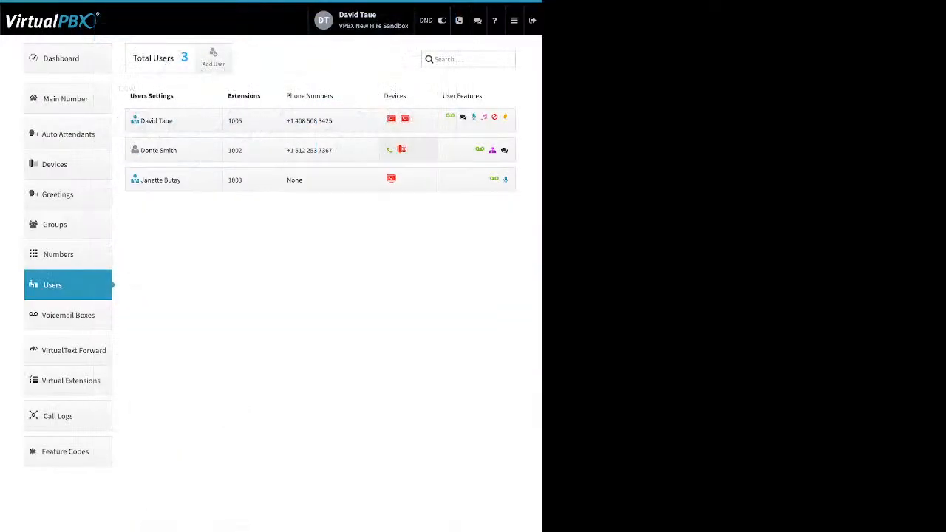
left_click(408, 150)
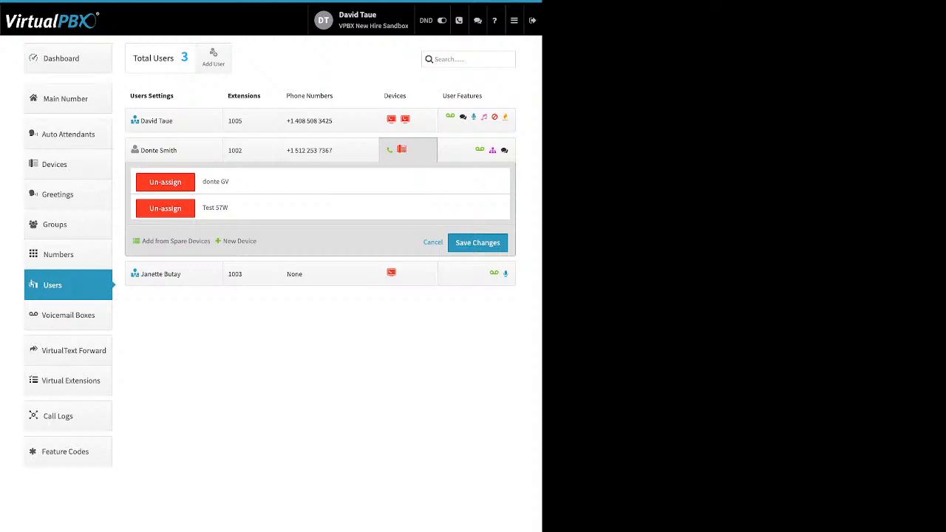
left_click_drag(229, 209, 201, 208)
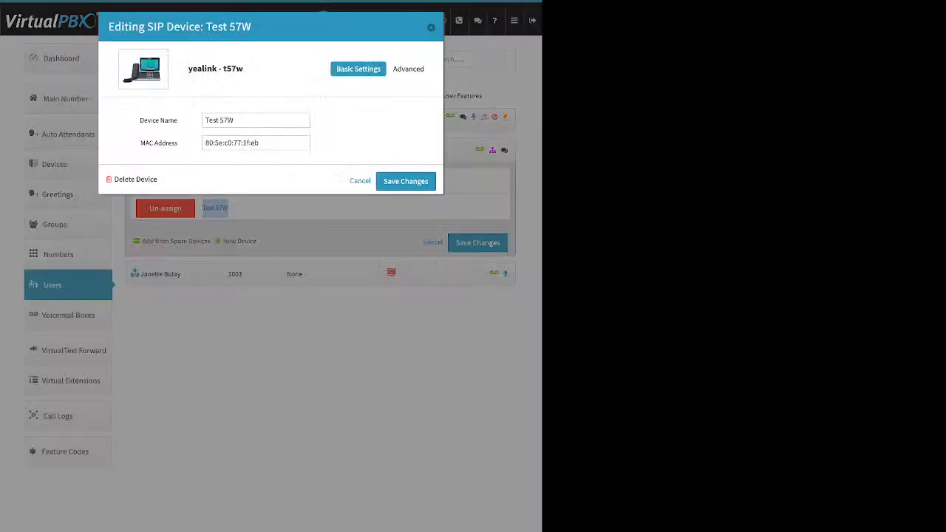
left_click(408, 69)
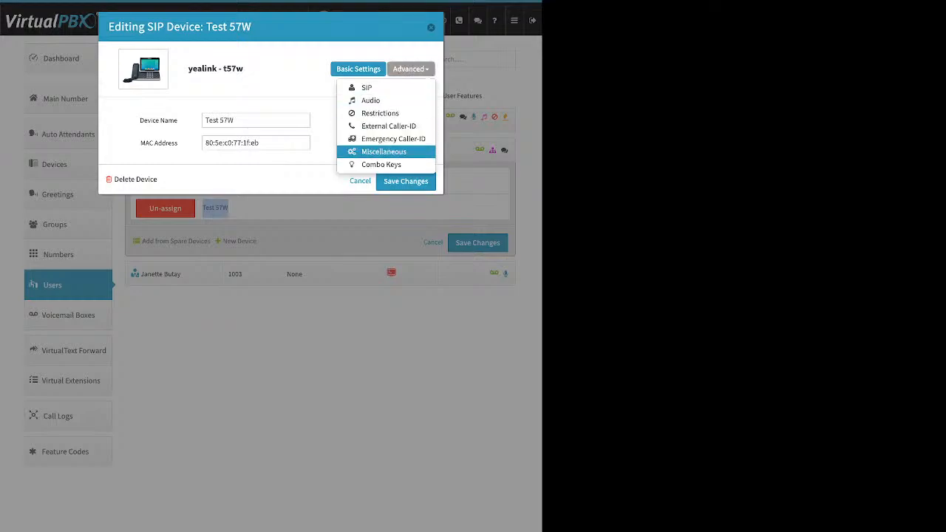
left_click(384, 152)
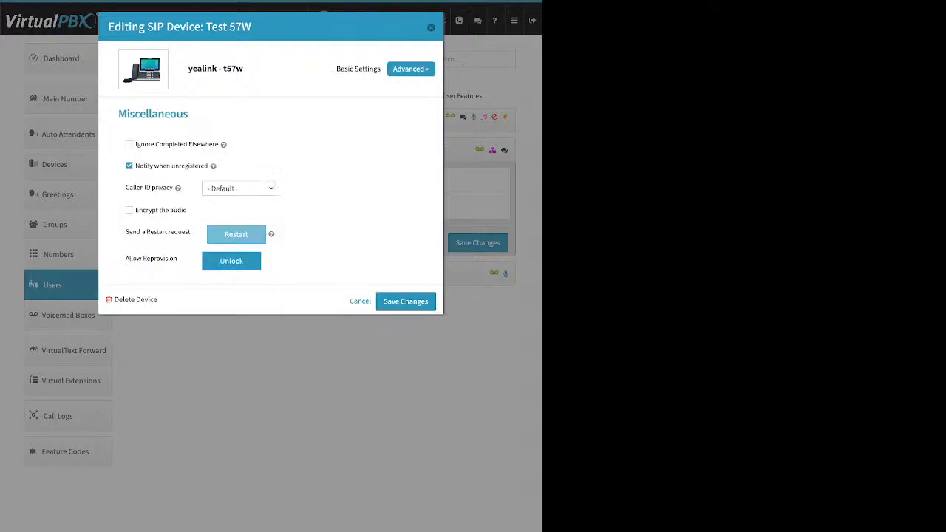
left_click_drag(125, 258, 177, 258)
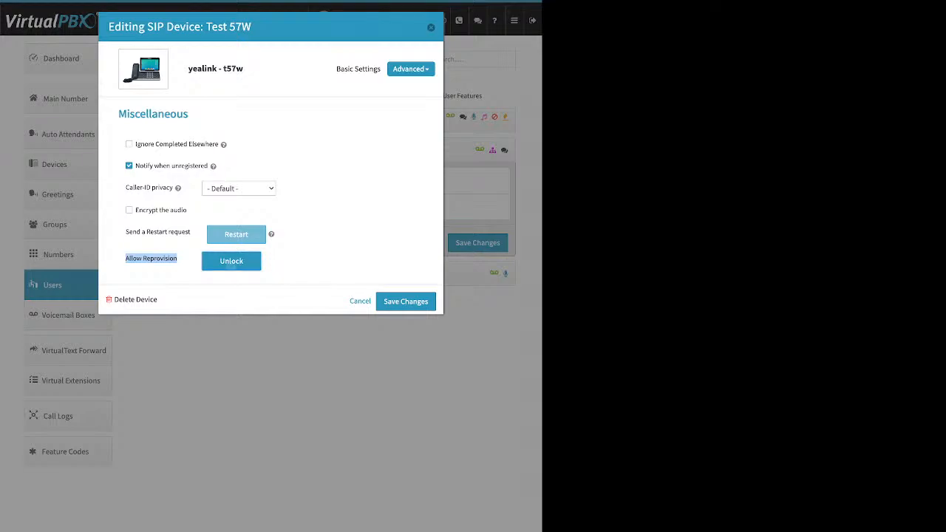
left_click(232, 261)
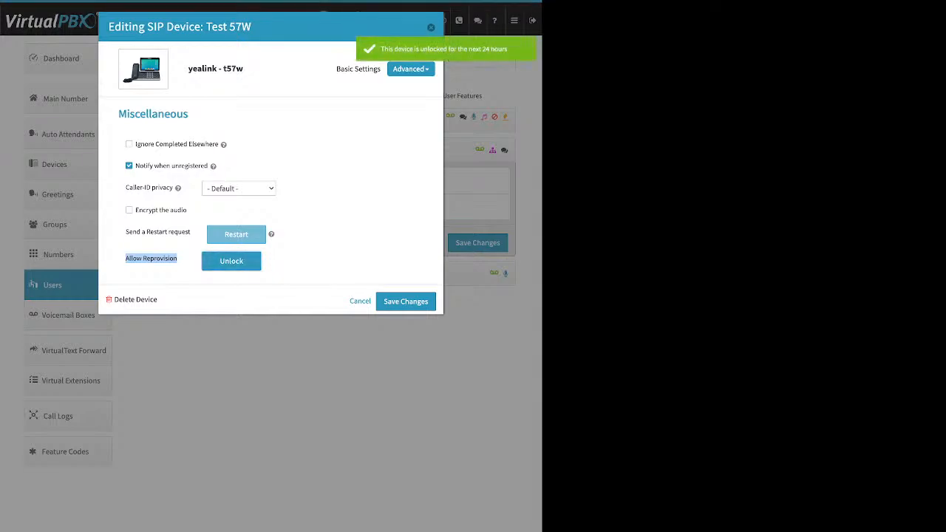
left_click(406, 301)
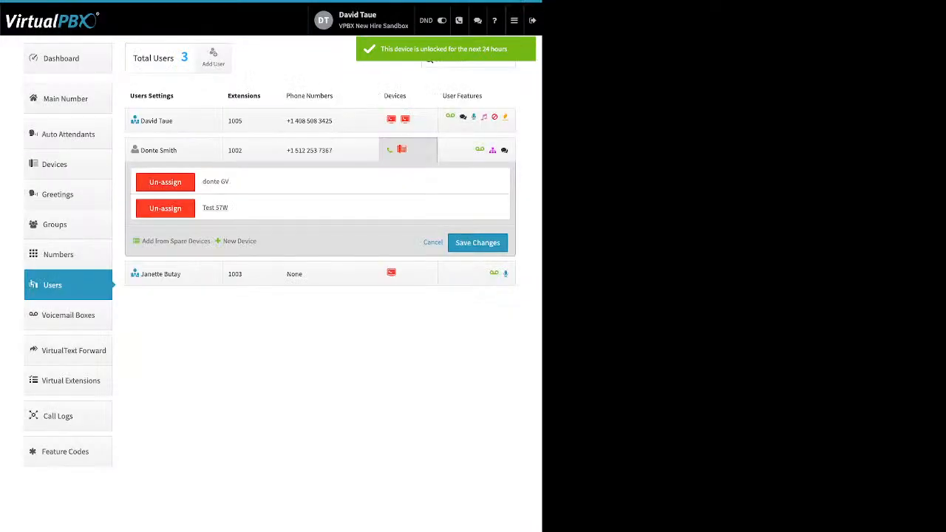
left_click(477, 242)
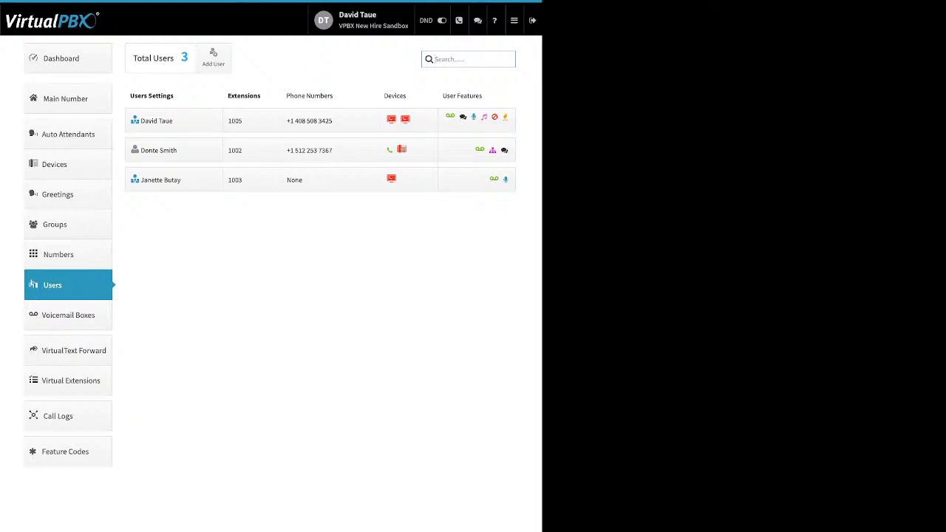
- Show the first user's devices and begin adding a new Cell Phone device
left_click(398, 119)
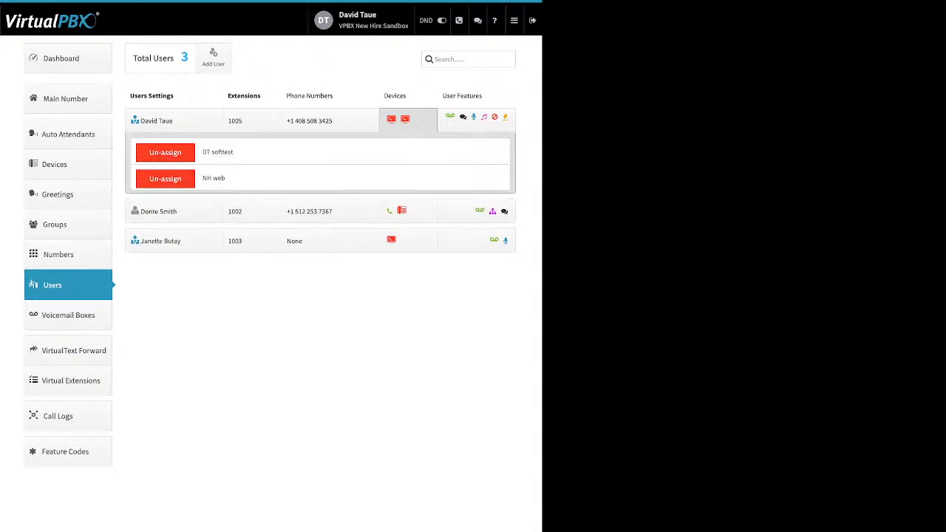
left_click(238, 212)
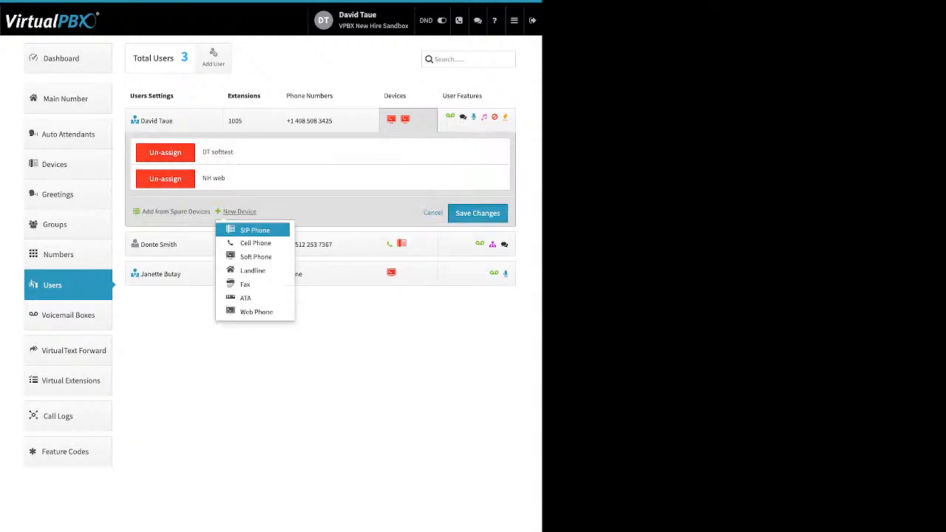
left_click(255, 243)
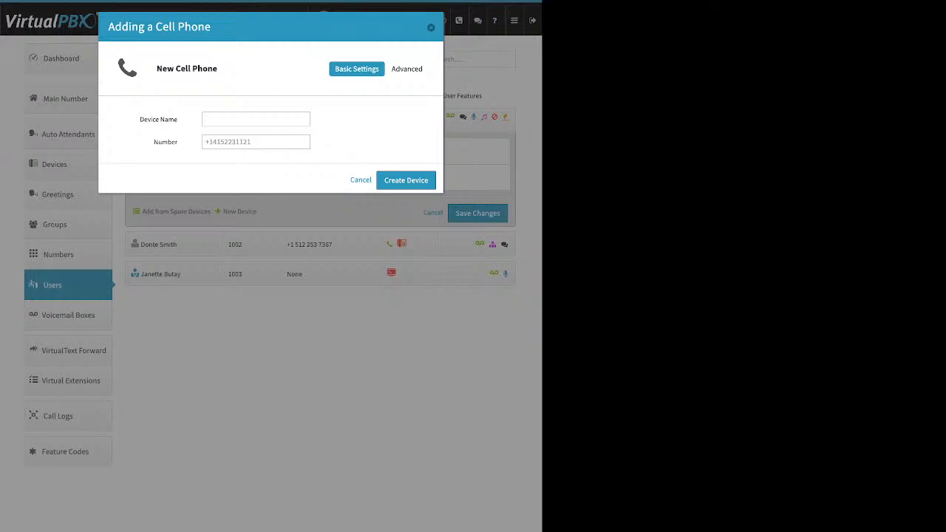
- Create a cell phone device with the user's second-cell name and phone number, then save the device list
left_click(256, 119)
type("David Cell 2")
left_click_drag(154, 142, 171, 142)
left_click(255, 142)
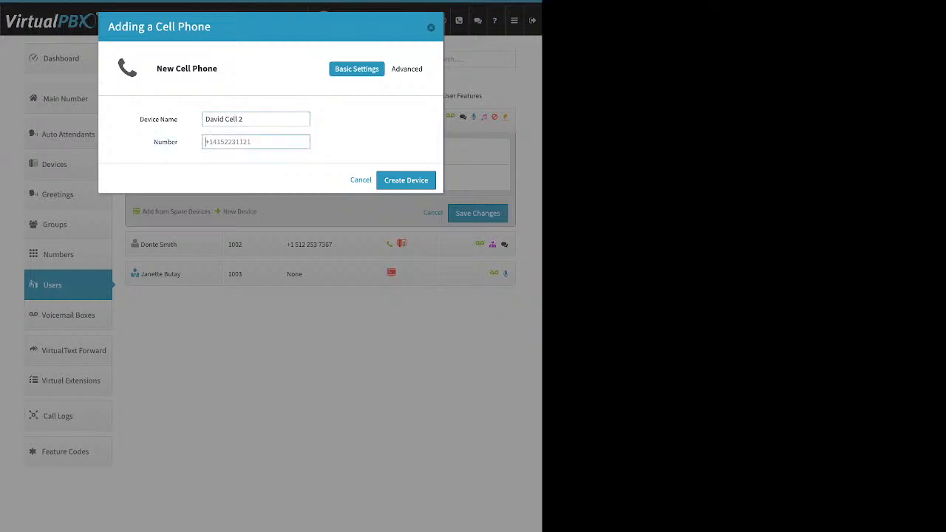
key("Return")
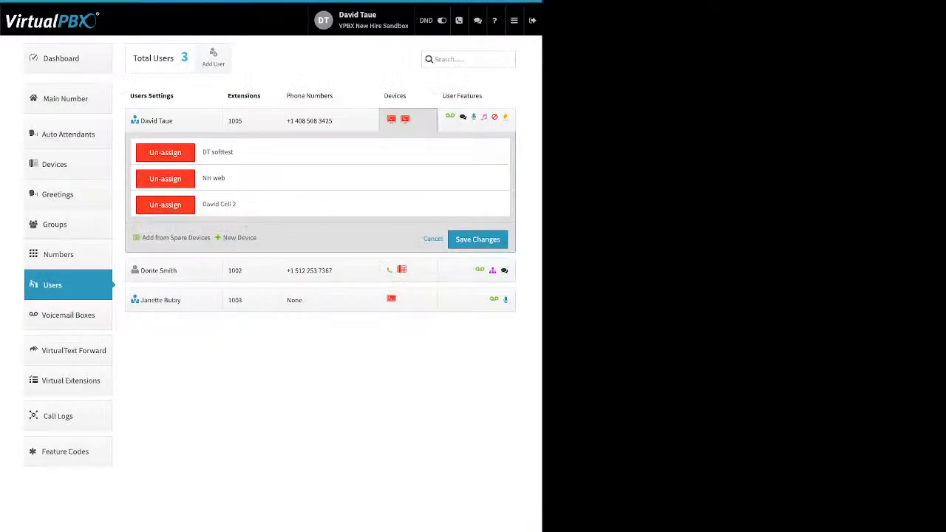
left_click(477, 239)
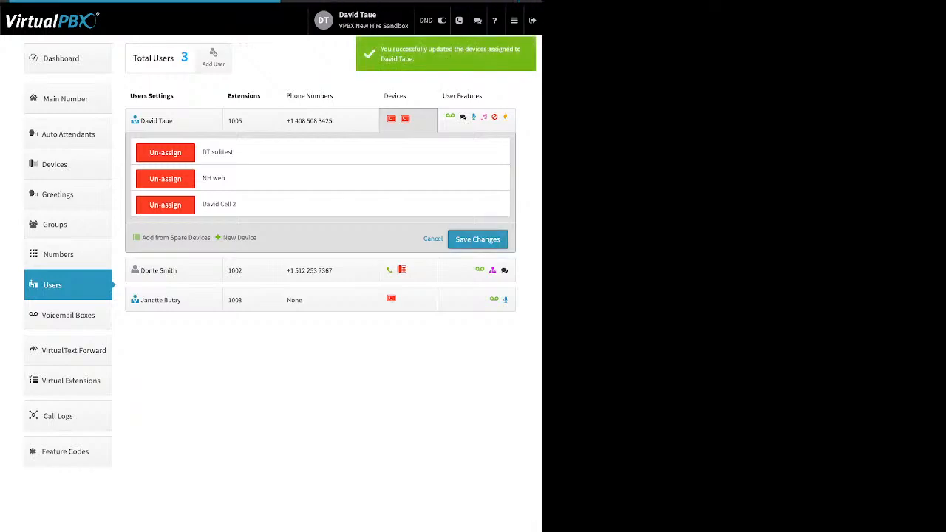
- Open the extension 1005 user's new cell phone and show its Advanced > Options page
left_click(407, 120)
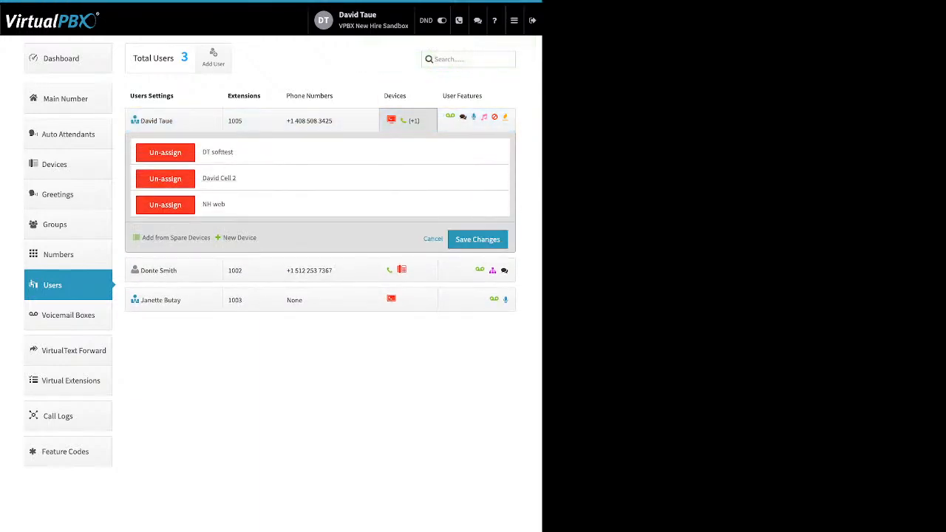
left_click(219, 178)
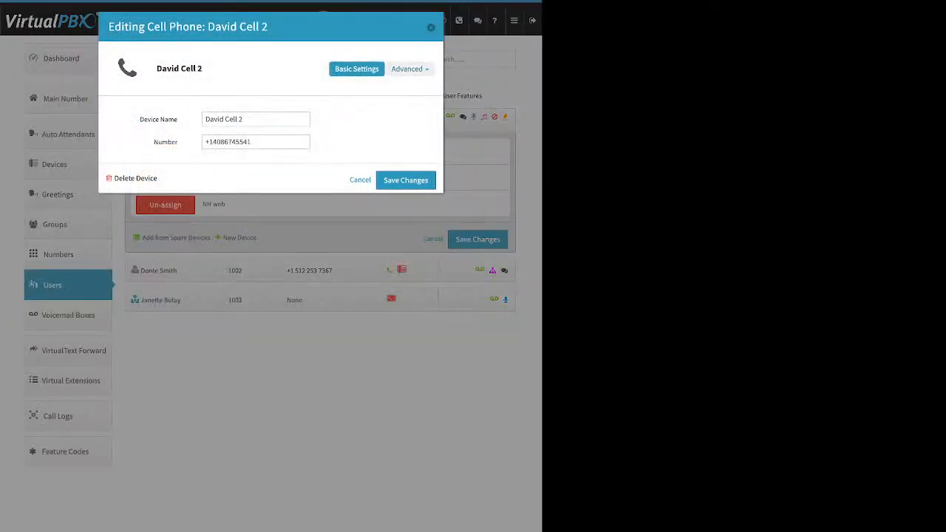
left_click(406, 68)
left_click(394, 88)
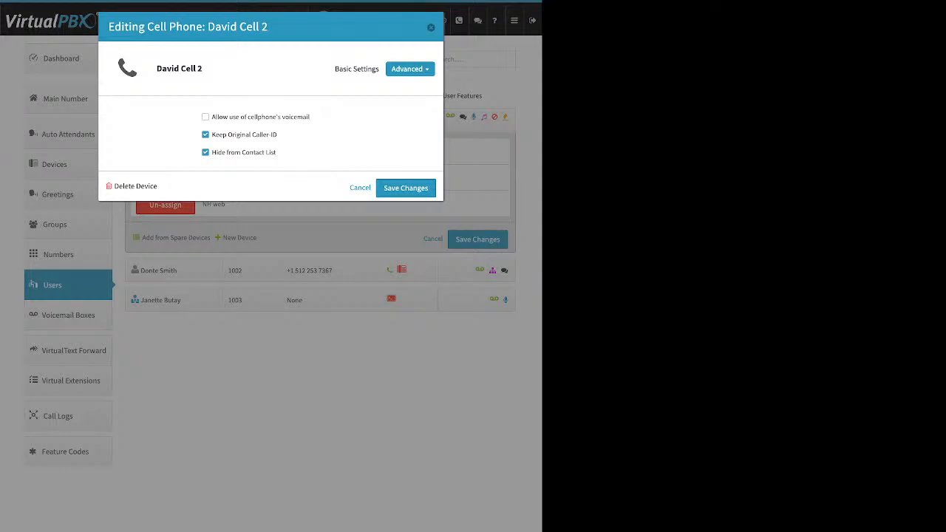
- Enable 'Allow use of cellphone's voicemail' on the new cell phone and save it
left_click_drag(211, 117, 310, 116)
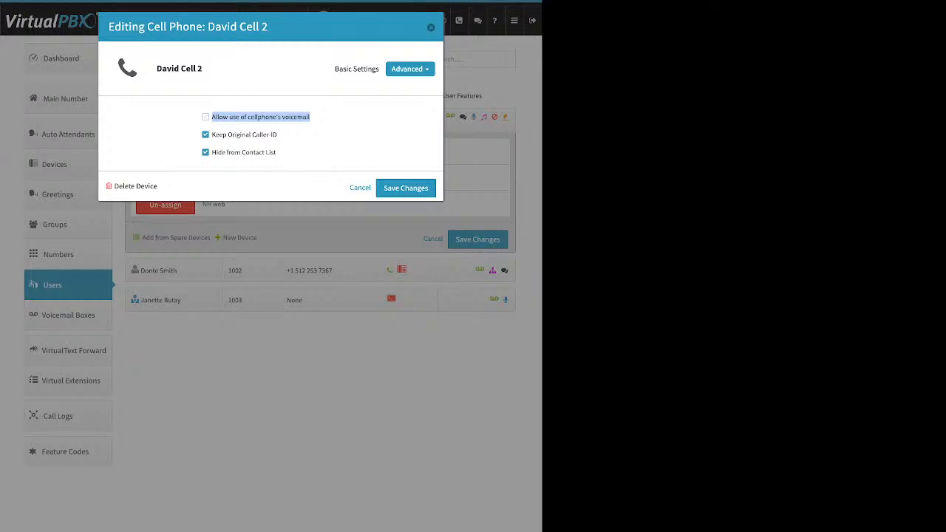
left_click(338, 124)
left_click(205, 117)
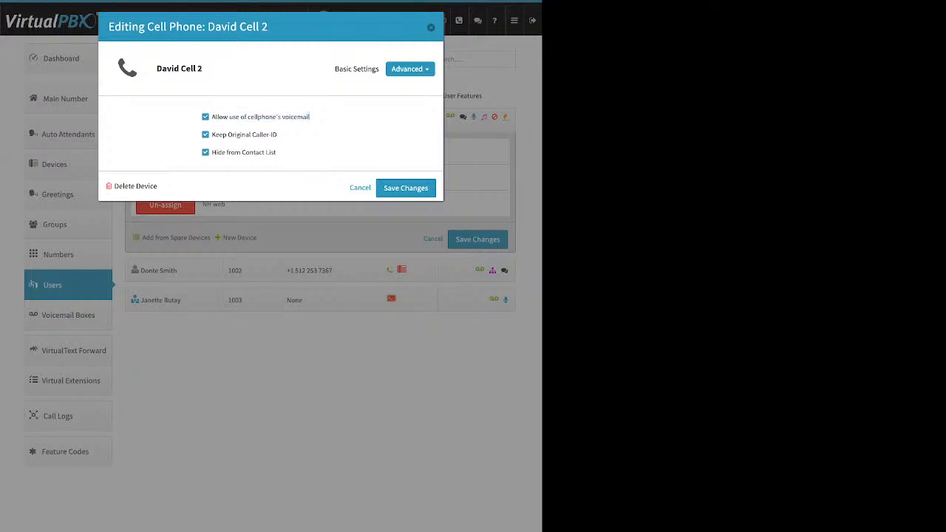
left_click(405, 187)
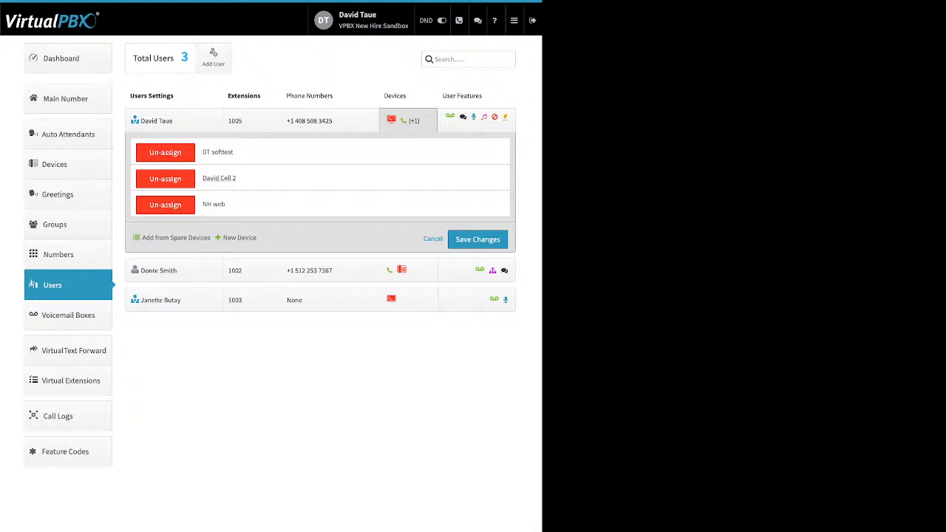
- In the cell phone's Advanced > Options, untick cellphone voicemail and Keep Original Caller-ID, then save
left_click(218, 178)
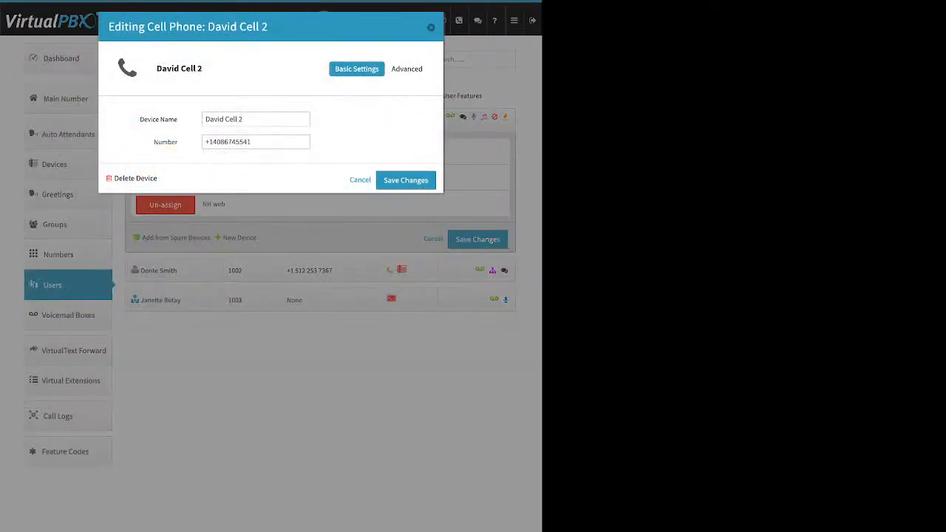
left_click(409, 68)
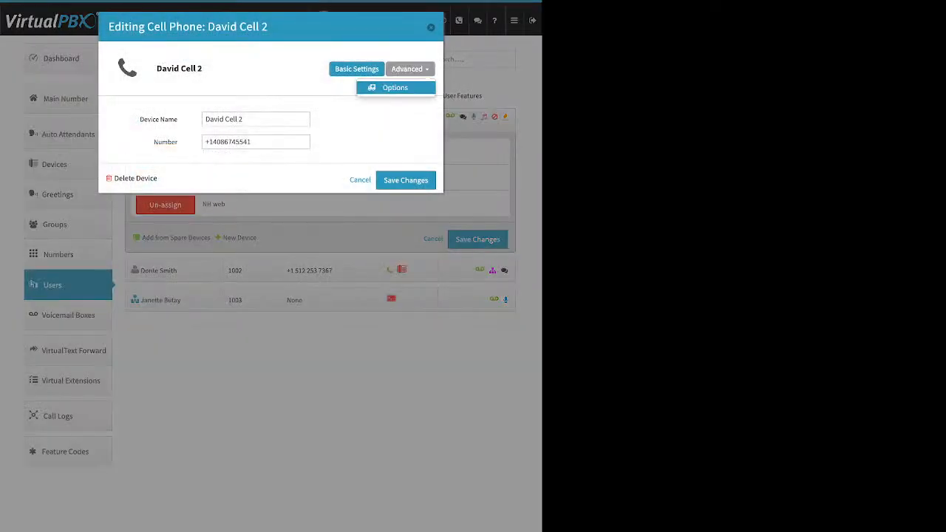
left_click(395, 87)
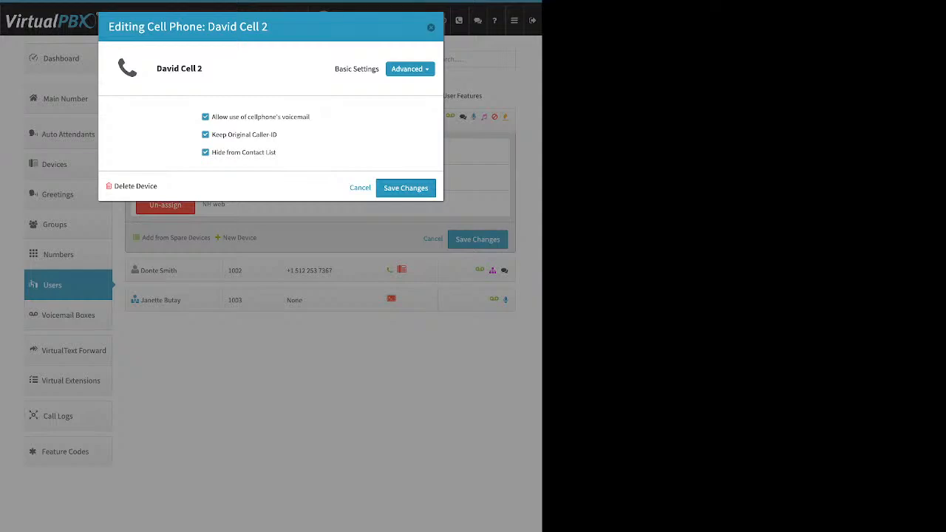
left_click(205, 117)
left_click_drag(277, 135, 211, 134)
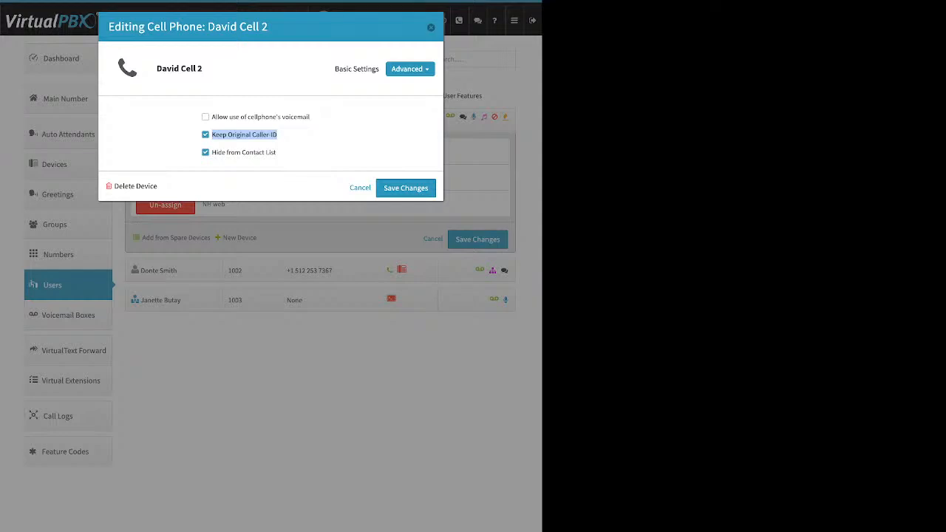
left_click(311, 137)
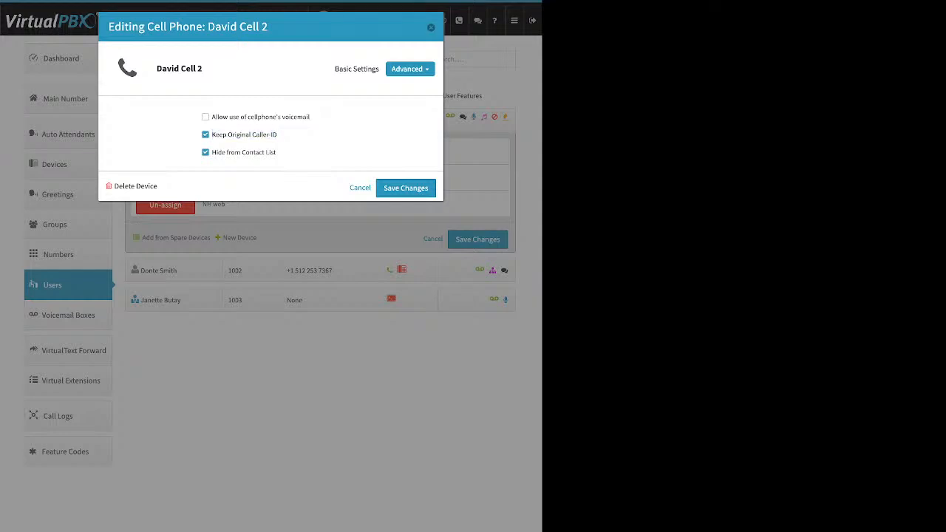
left_click(205, 135)
left_click(405, 187)
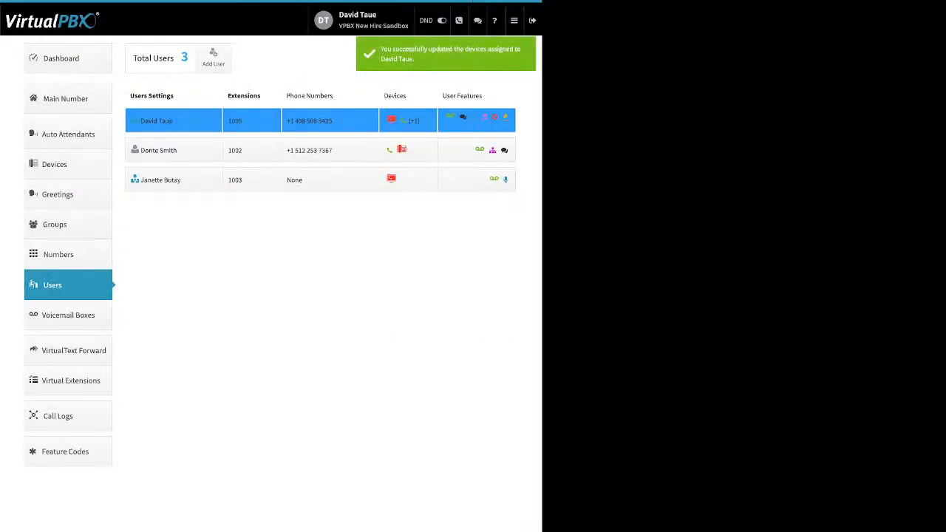
- Go to the Dashboard and review the Company Caller ID number, cancelling without changes
left_click(68, 59)
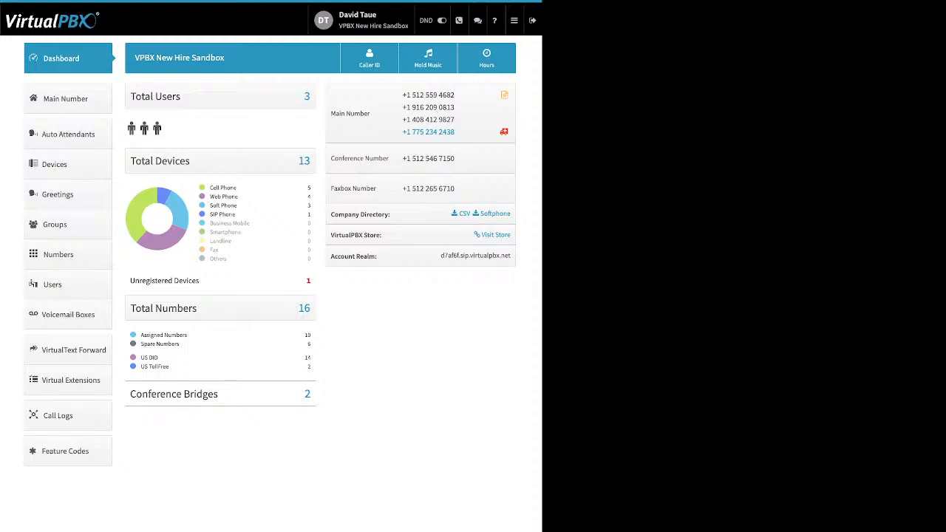
left_click(369, 58)
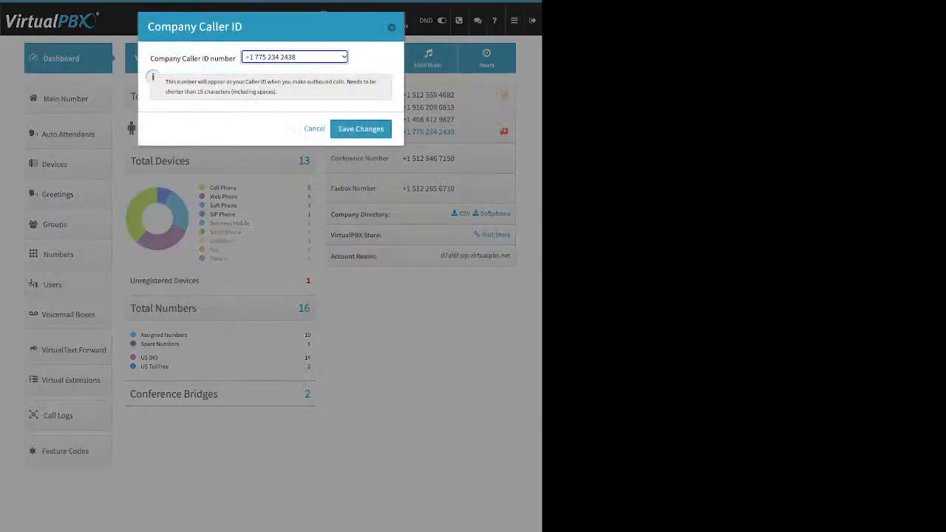
left_click_drag(164, 59, 219, 58)
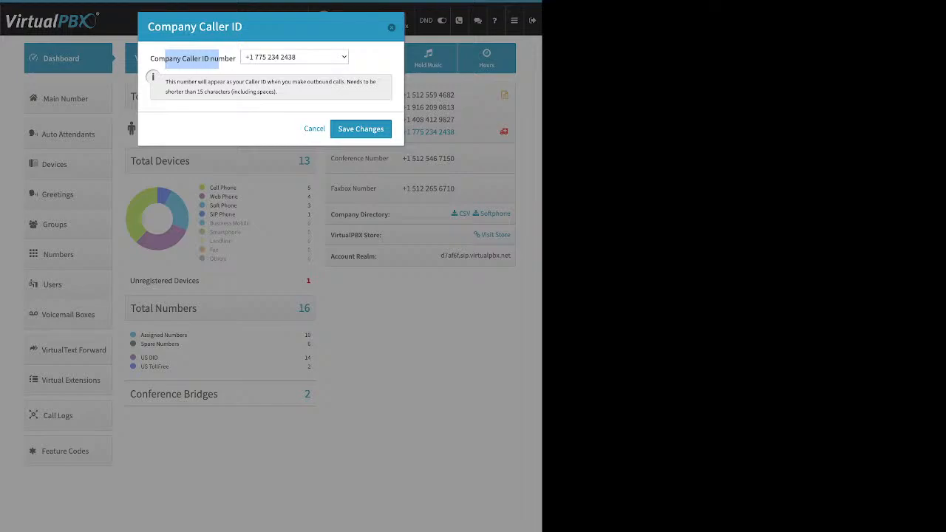
left_click(361, 128)
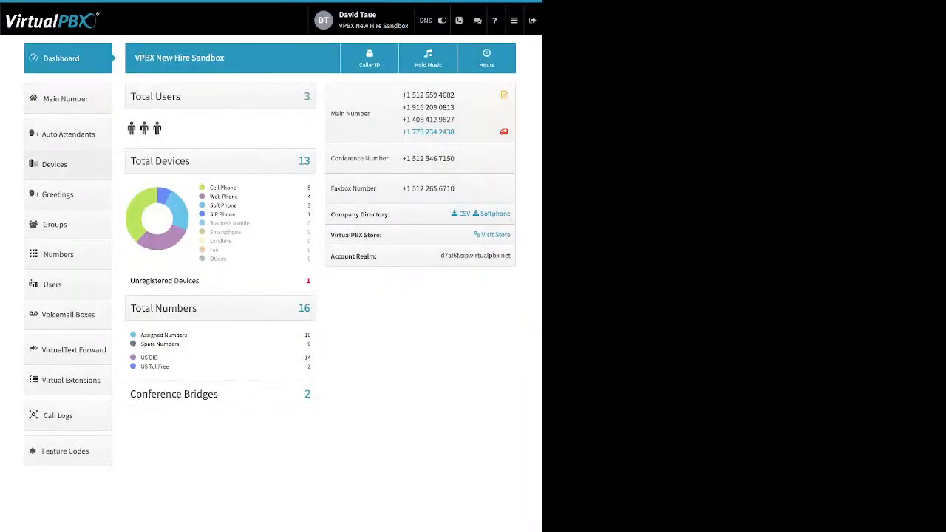
- Start adding a new Soft Phone device for the extension 1002 user
left_click(52, 284)
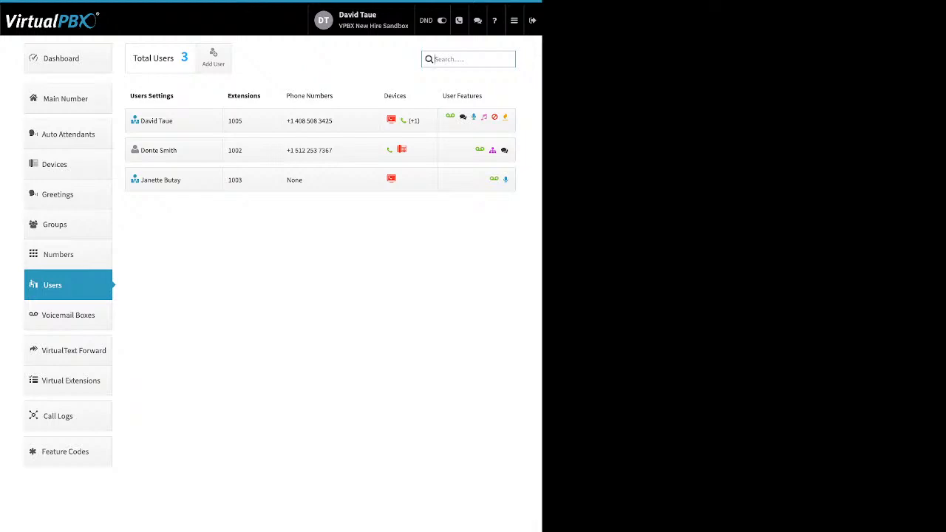
left_click(407, 150)
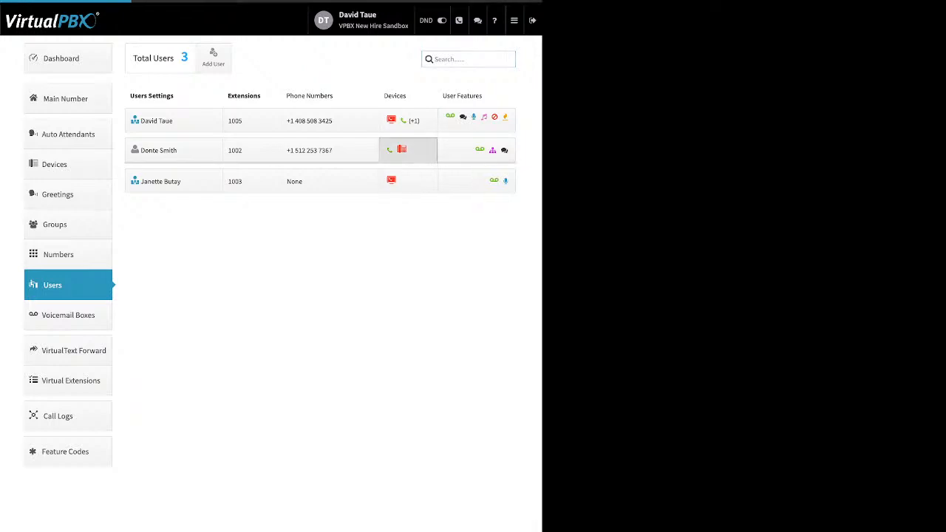
left_click(239, 241)
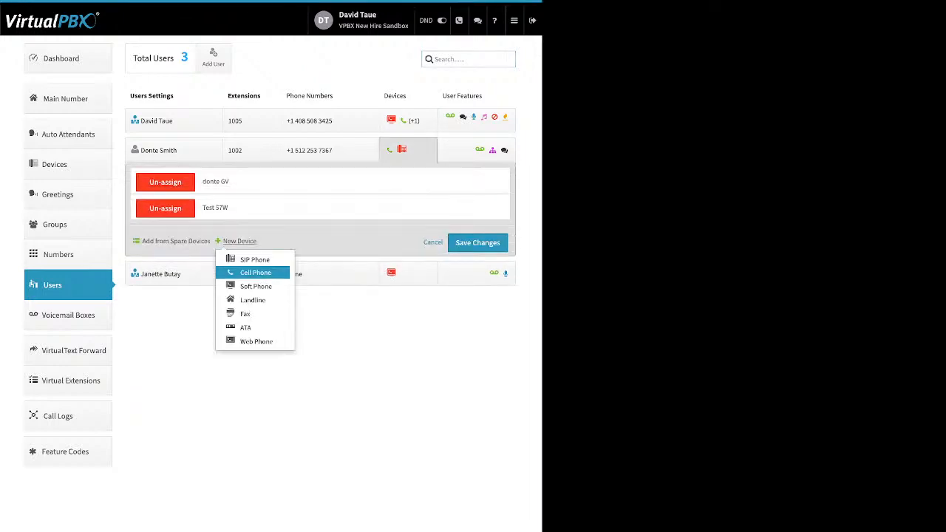
left_click(256, 286)
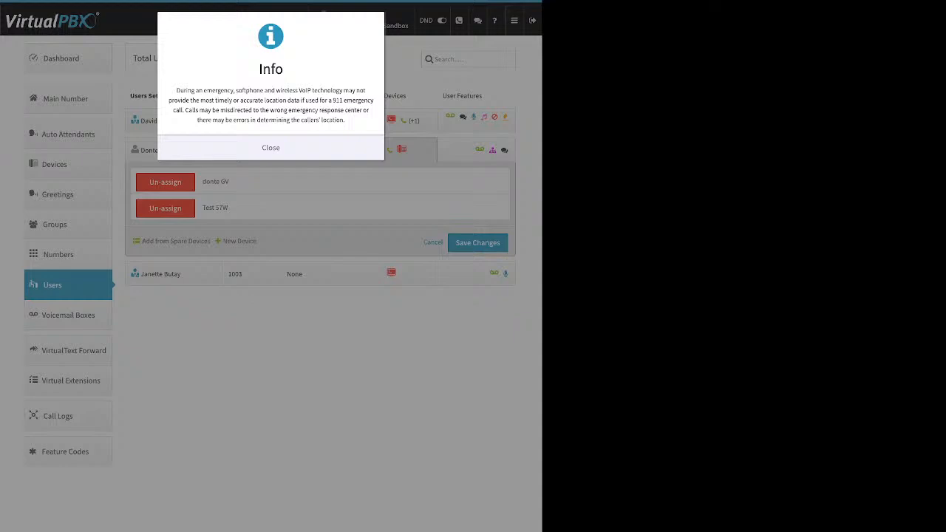
- Dismiss the 911 notice and review the softphone's device name, SIP credentials, realm and guide link
left_click(271, 148)
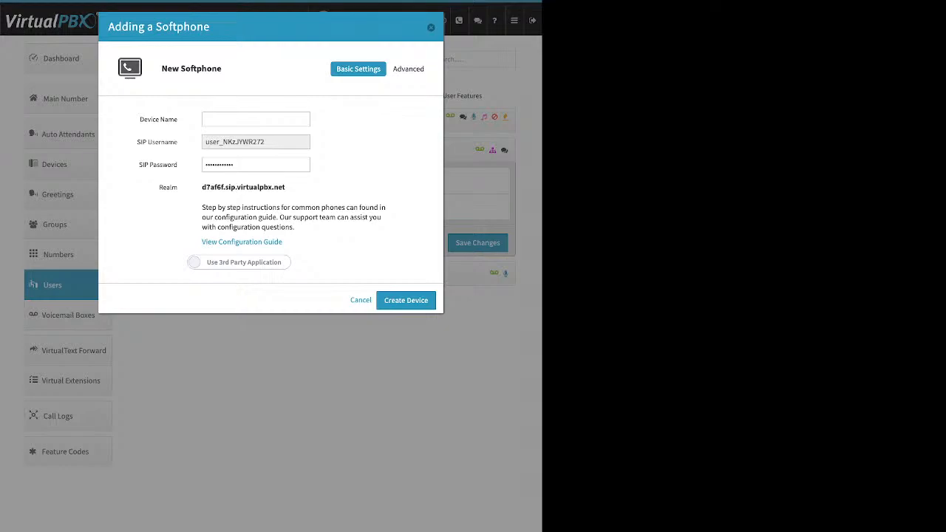
left_click_drag(140, 119, 178, 120)
left_click_drag(137, 142, 264, 142)
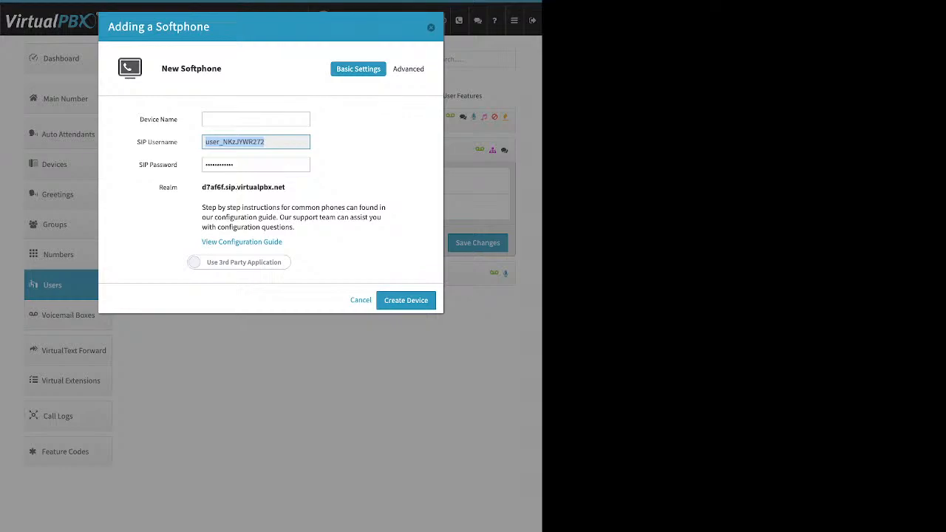
key("Tab")
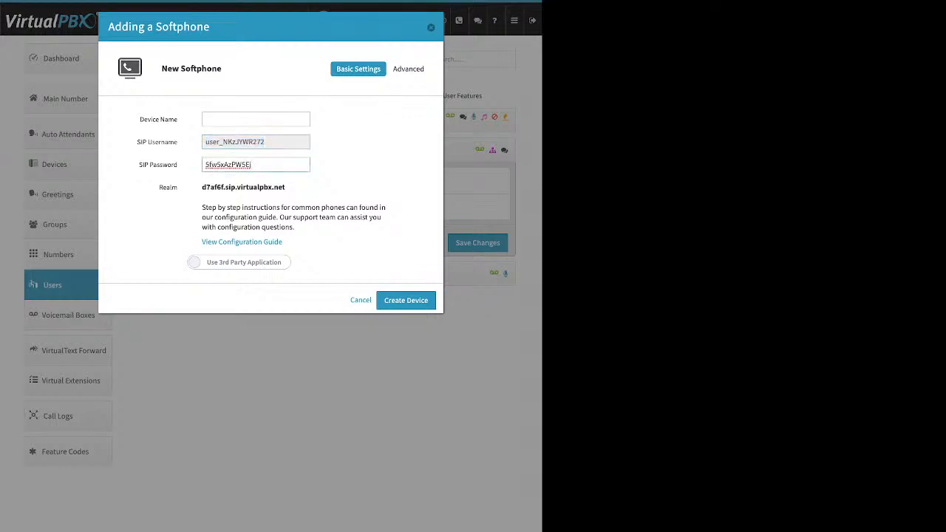
key("ctrl+a")
key("Tab")
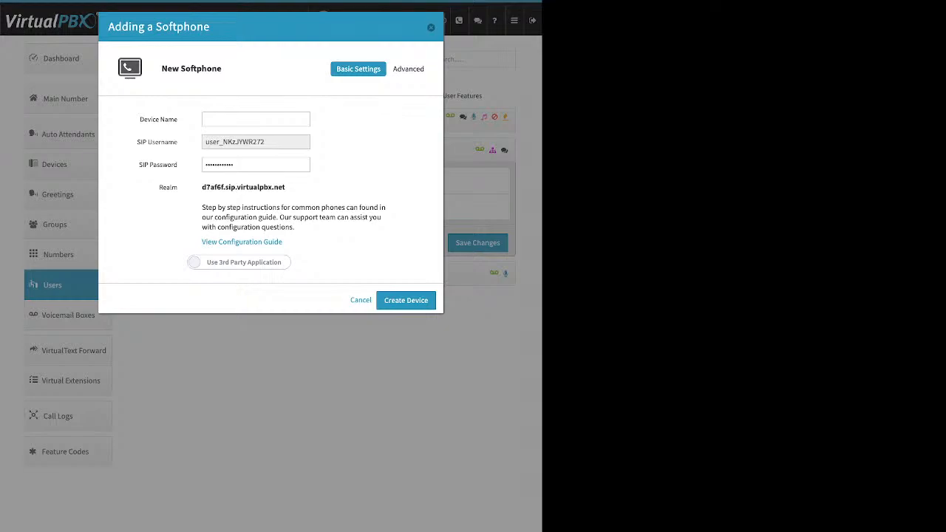
left_click_drag(285, 187, 201, 187)
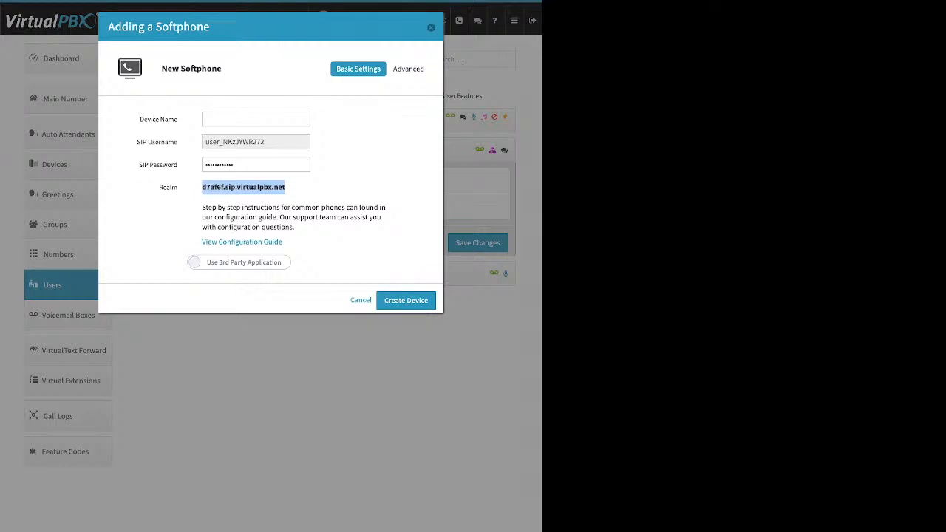
left_click_drag(283, 243, 202, 242)
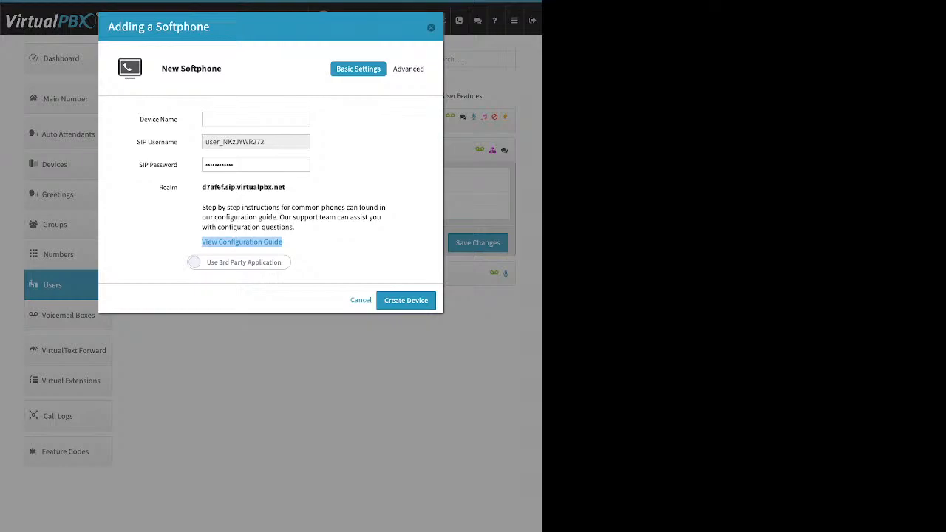
- Choose the VirtualPBX softphone app option, then cancel the softphone without creating it
left_click(239, 262)
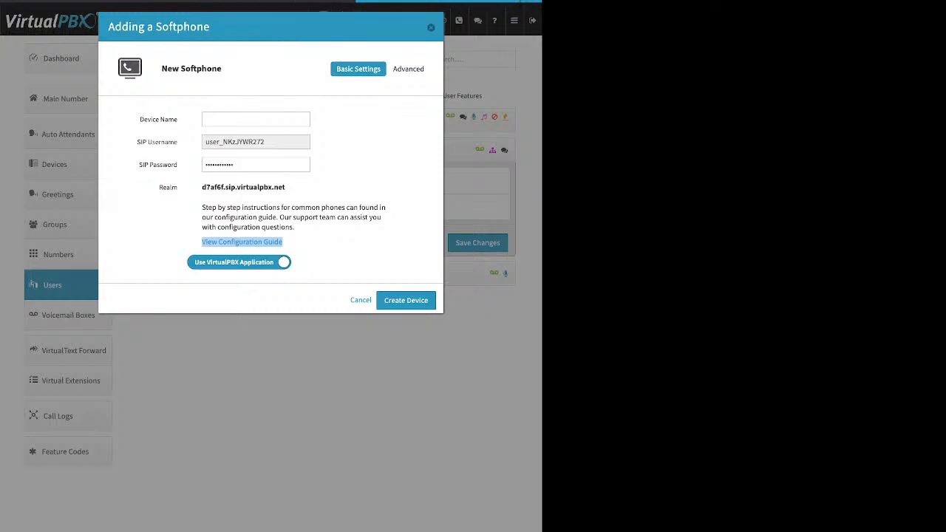
left_click(255, 119)
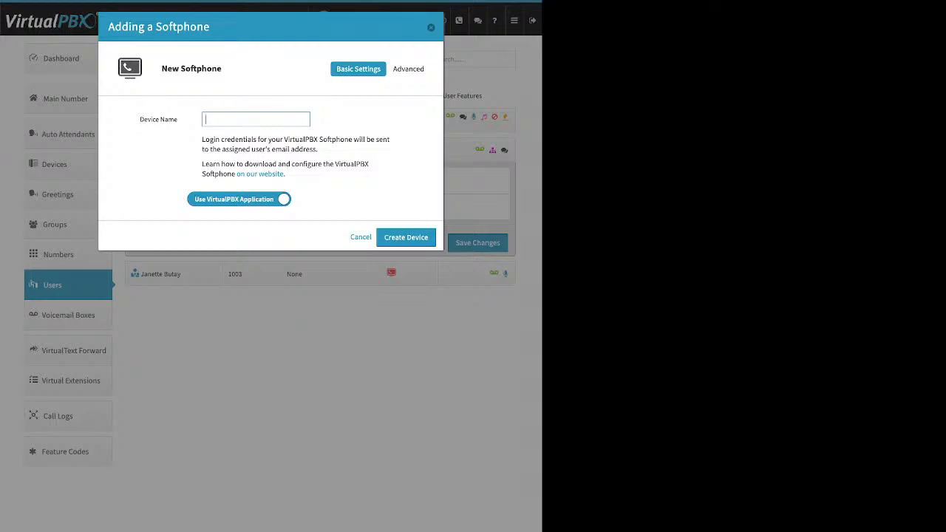
key("Escape")
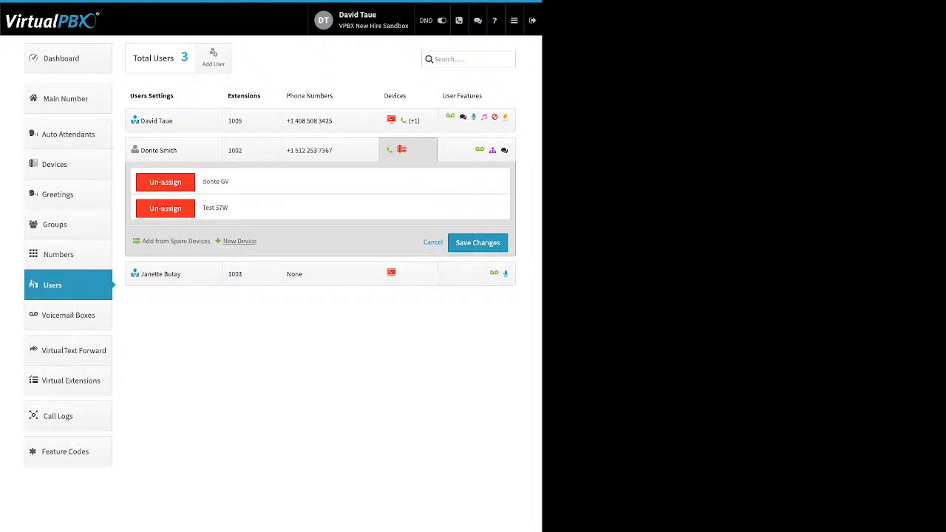
left_click(240, 241)
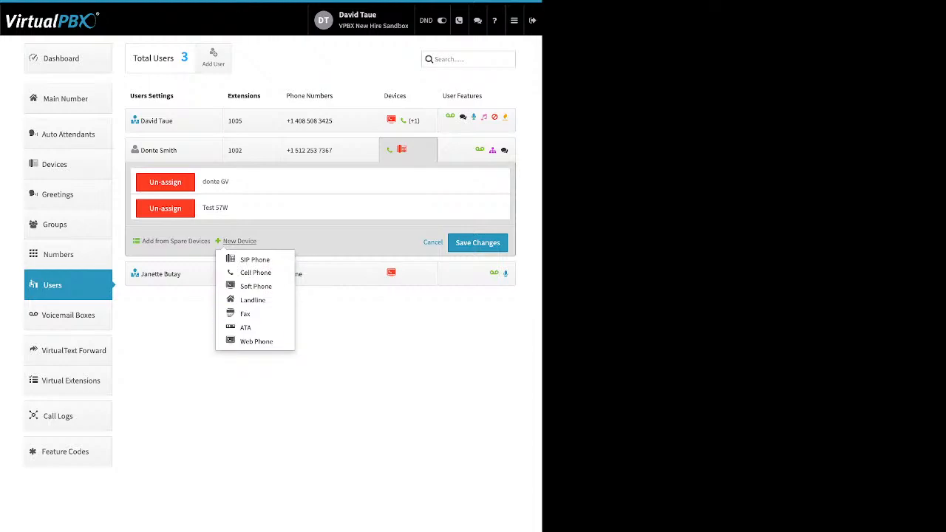
left_click(256, 341)
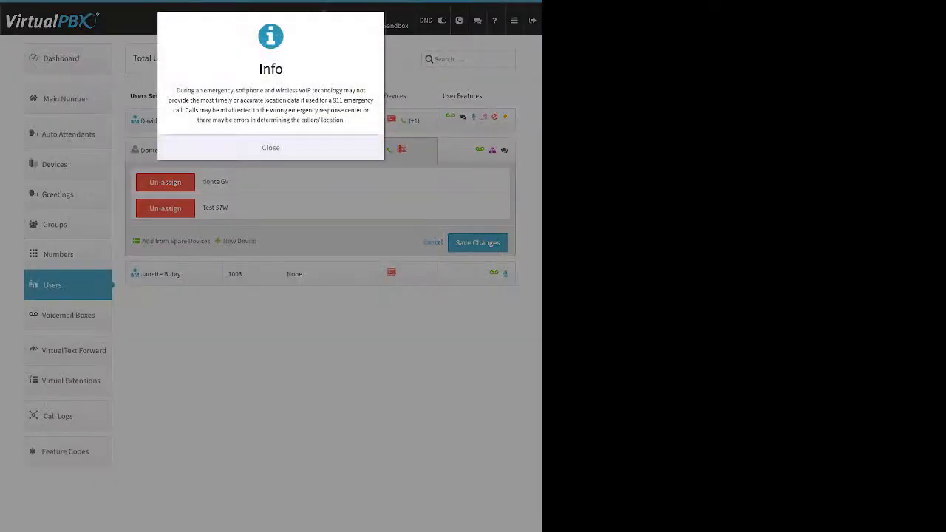
key("Return")
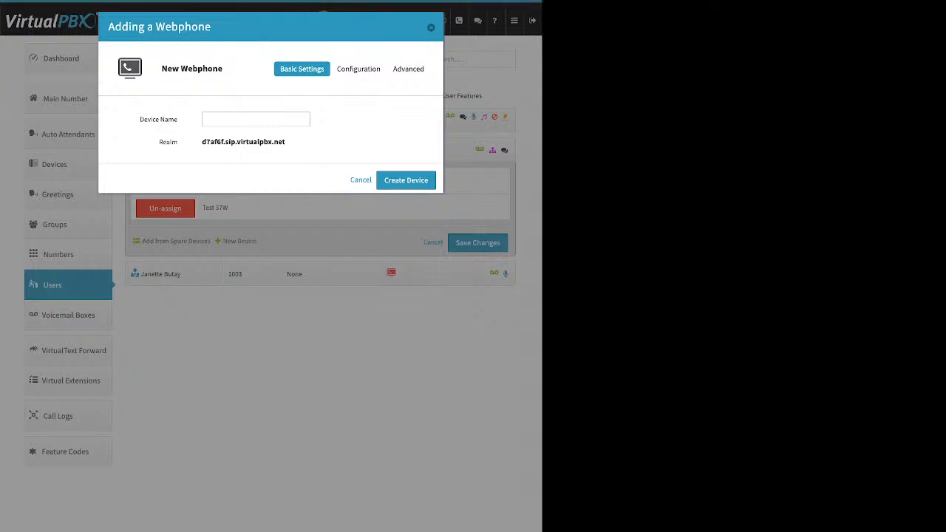
left_click_drag(143, 119, 174, 118)
key("Escape")
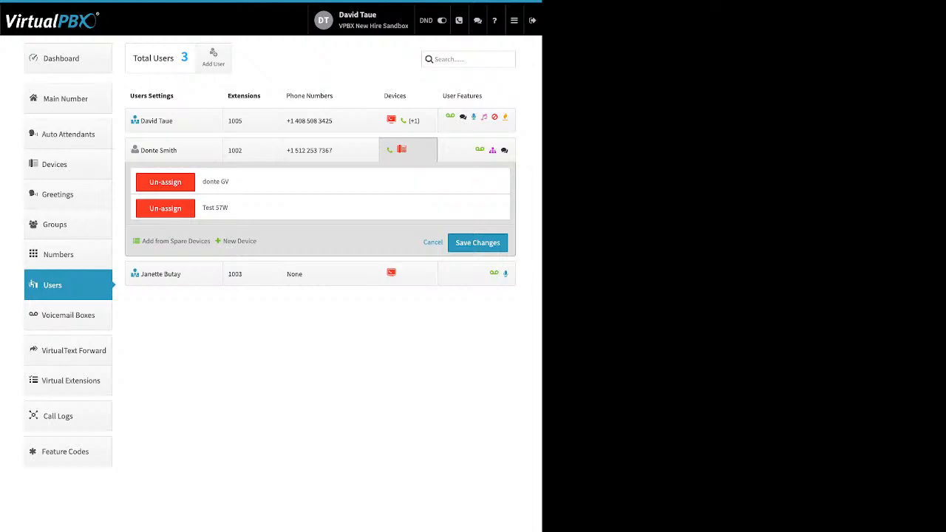
- Turn on a custom Caller-ID Number for extension 1005 and save it
left_click(476, 120)
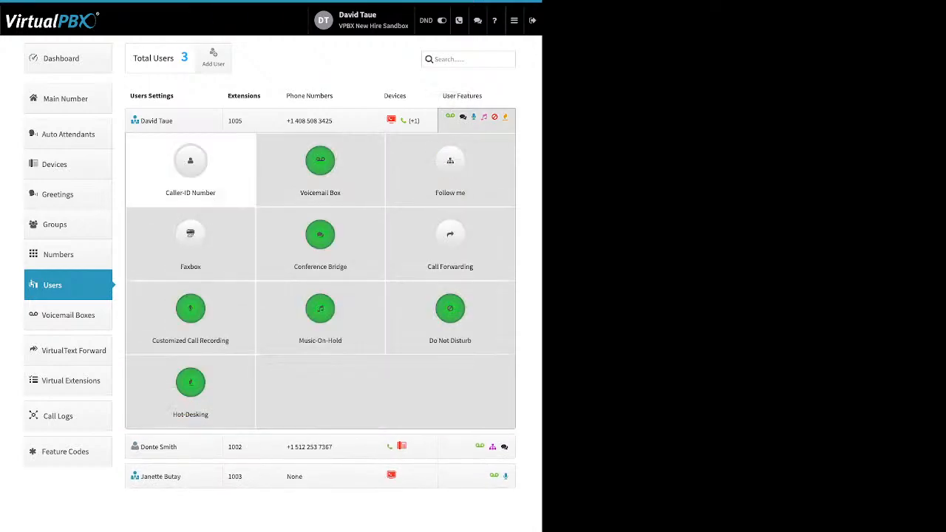
left_click(190, 163)
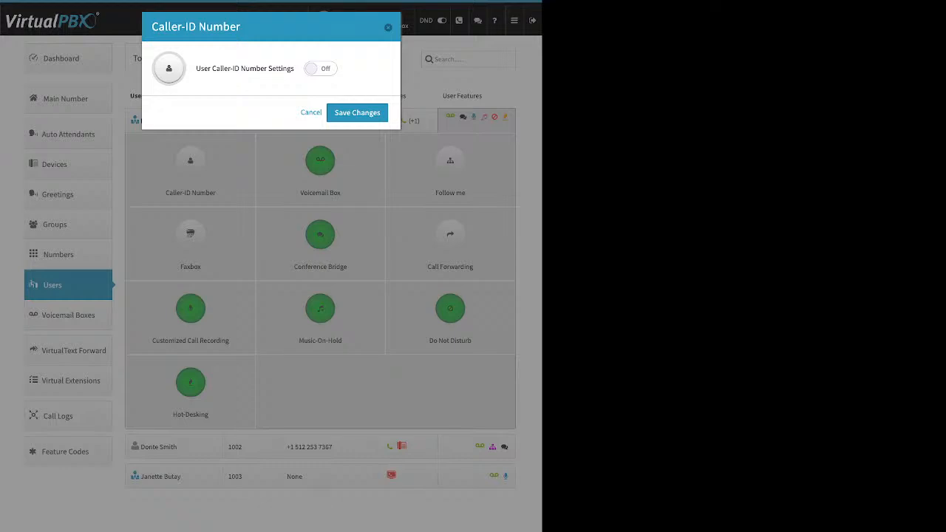
left_click(321, 69)
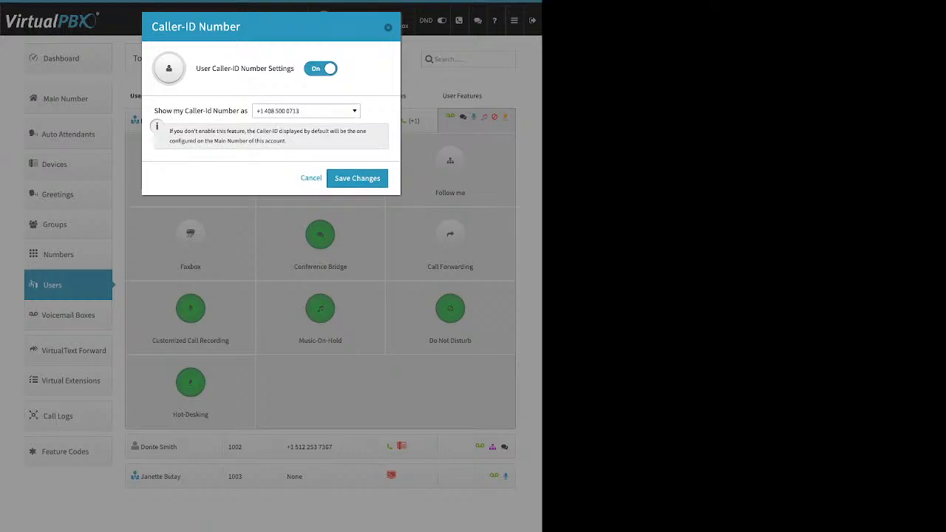
left_click(357, 178)
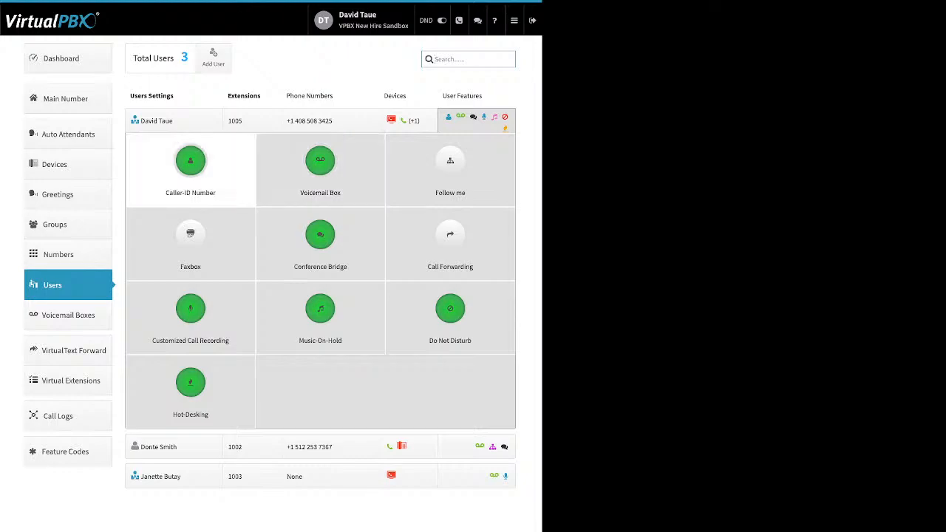
- Switch the custom Caller-ID Number back off and save
left_click(190, 160)
left_click(320, 68)
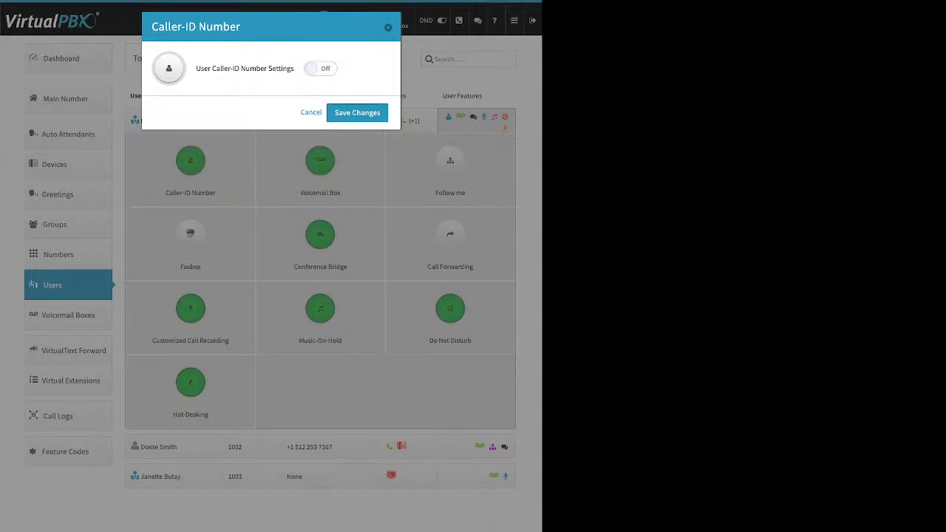
left_click(357, 112)
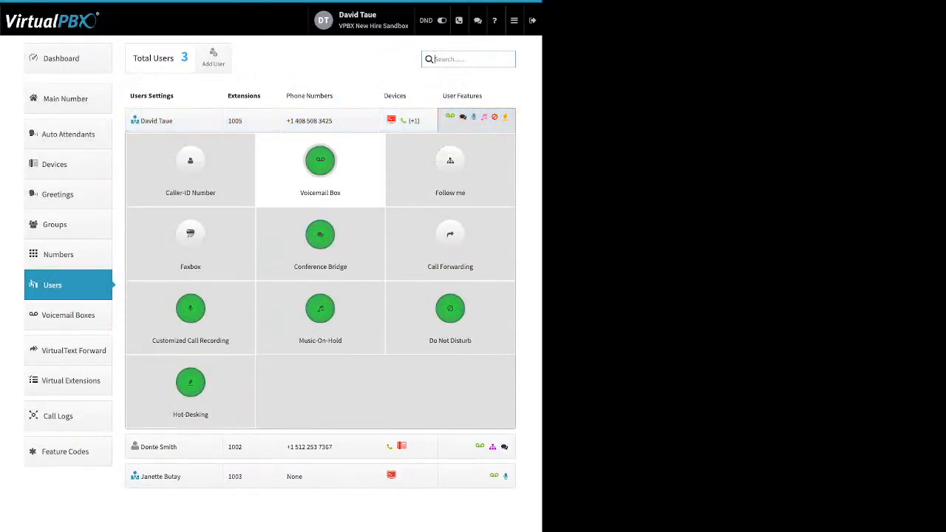
left_click(320, 161)
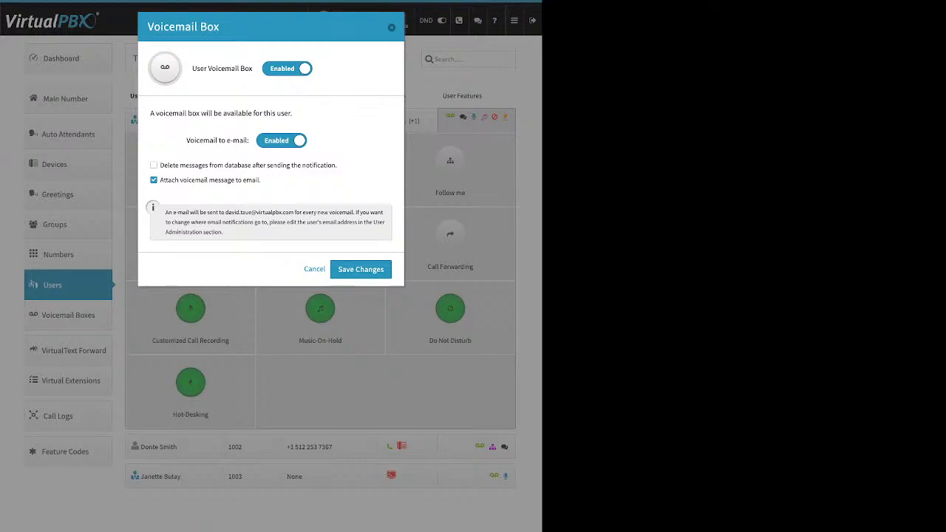
left_click_drag(261, 180, 161, 179)
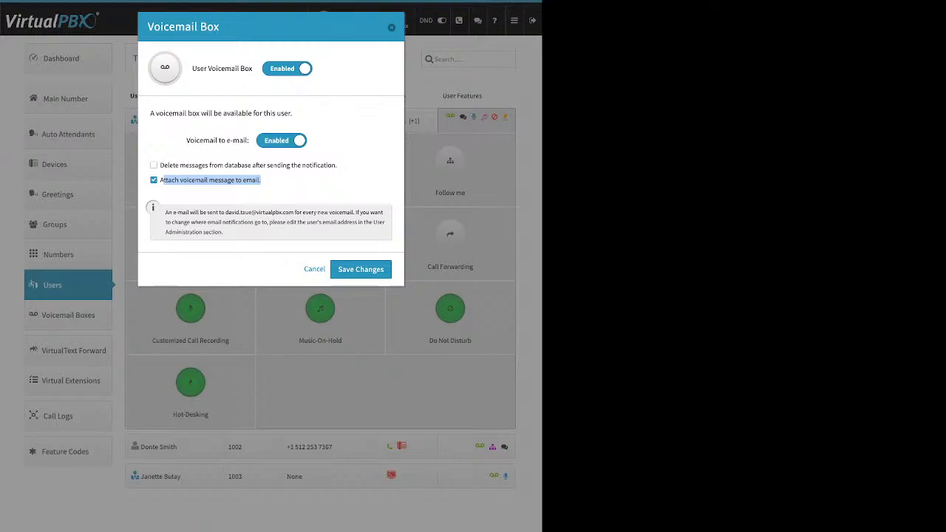
left_click(392, 27)
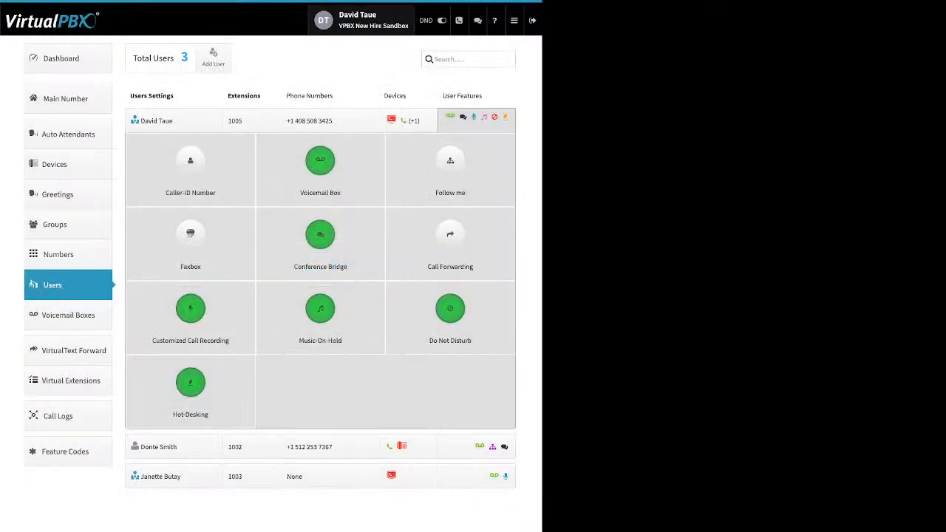
left_click(514, 21)
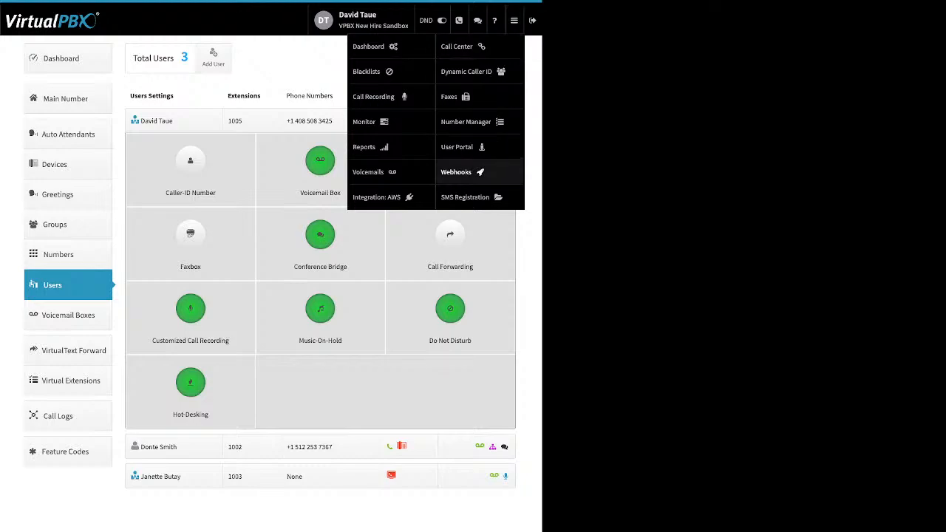
- Open the User Portal voicemails and select the new message, checking bulk actions without applying any
left_click(458, 146)
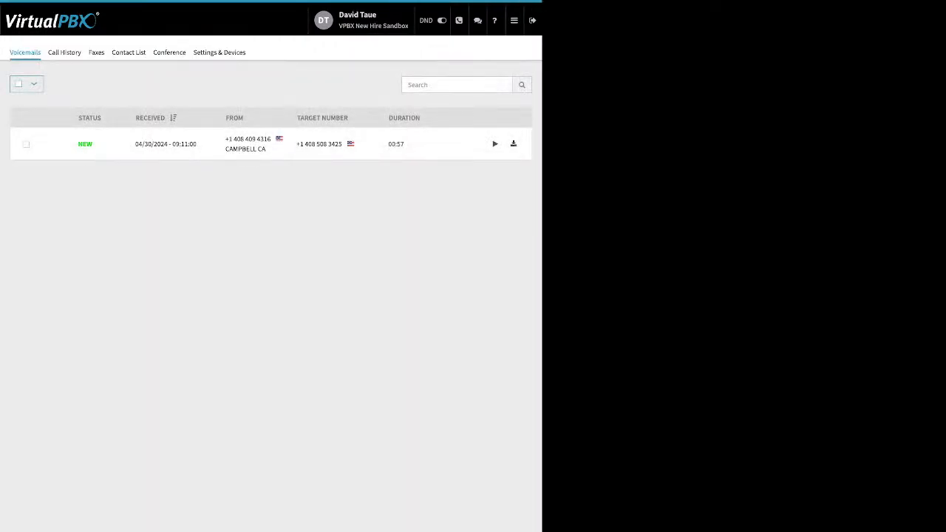
left_click(26, 144)
left_click(68, 83)
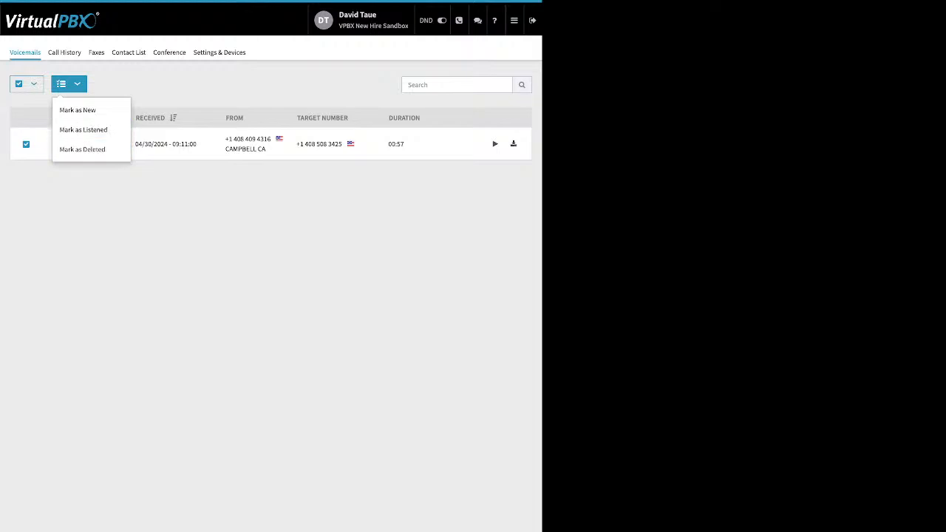
key("Escape")
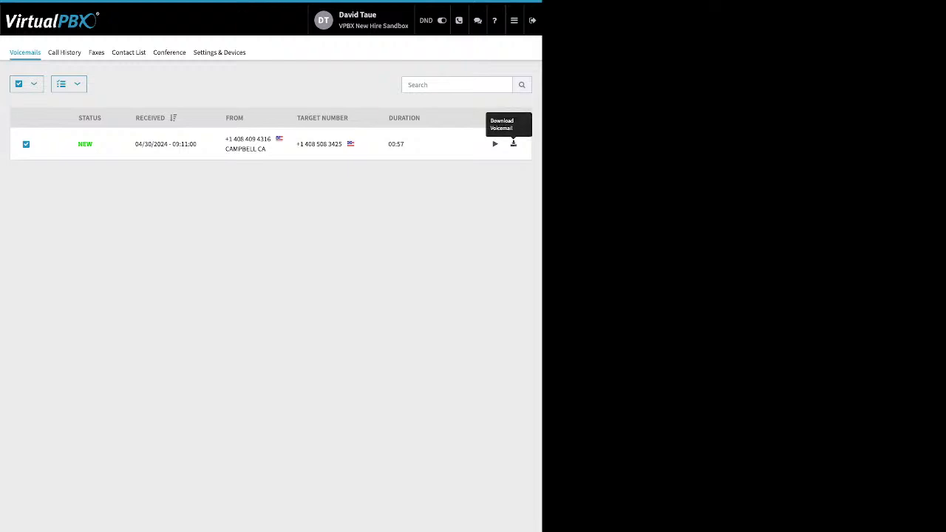
left_click(514, 20)
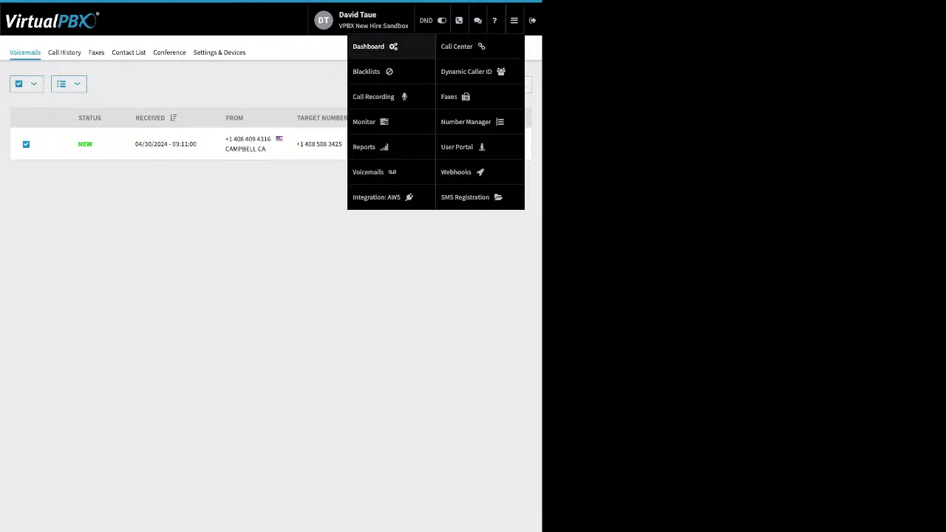
- Return to the Dashboard and open the admin Users list
left_click(369, 46)
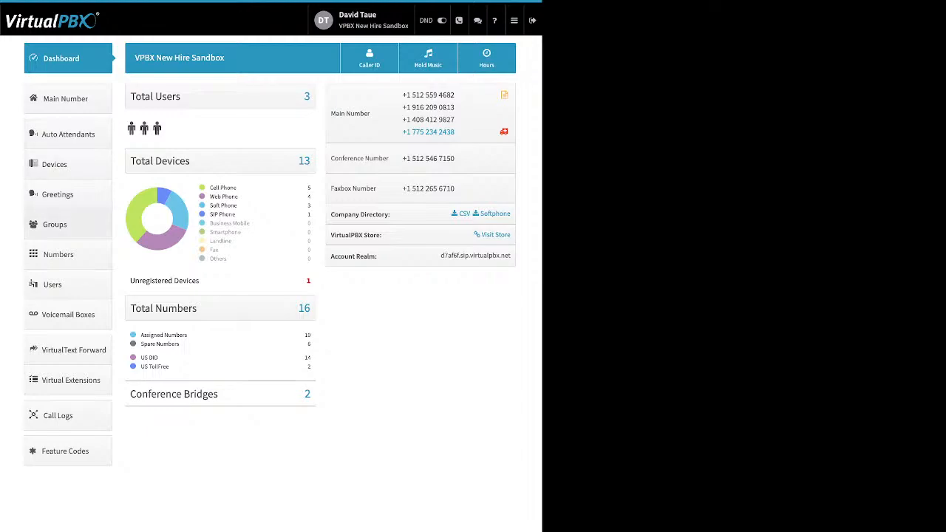
left_click(68, 284)
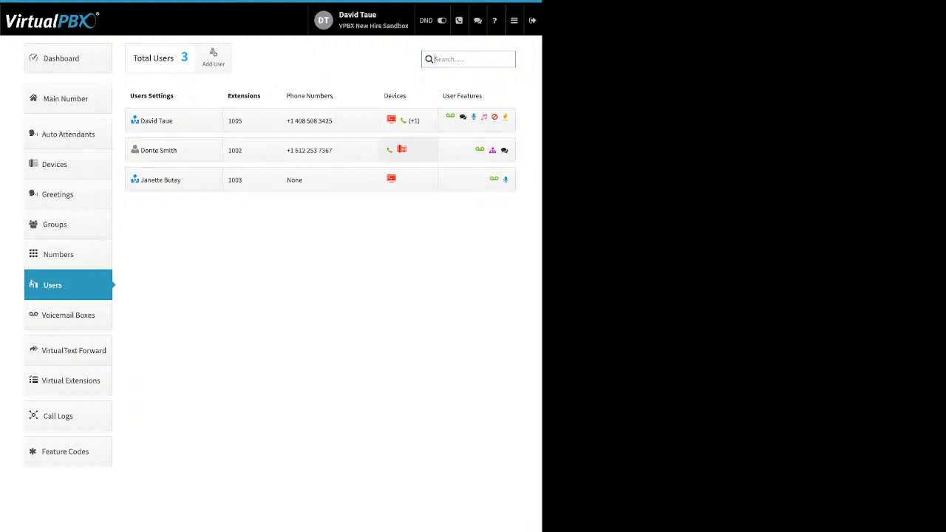
- Enable Follow me for extension 1005, letting DT softtest and NH web ring with set ring times
left_click(477, 118)
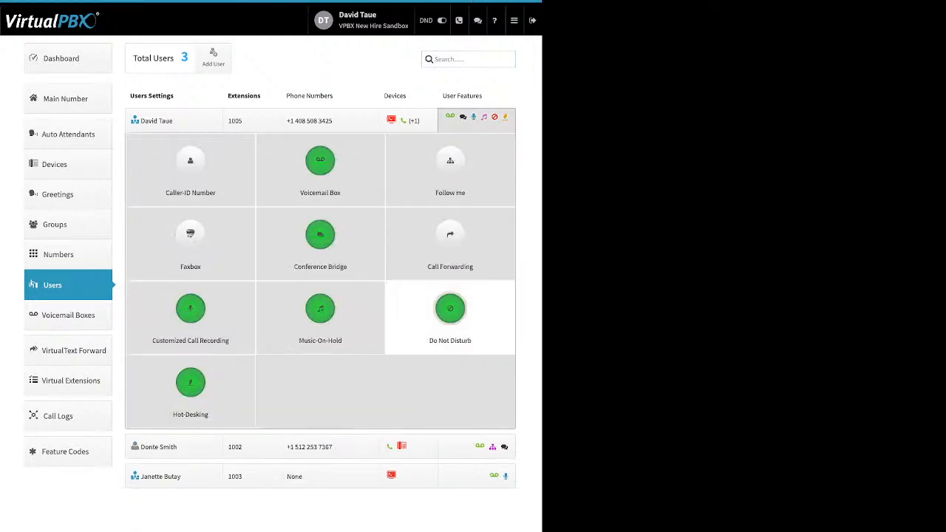
left_click(450, 166)
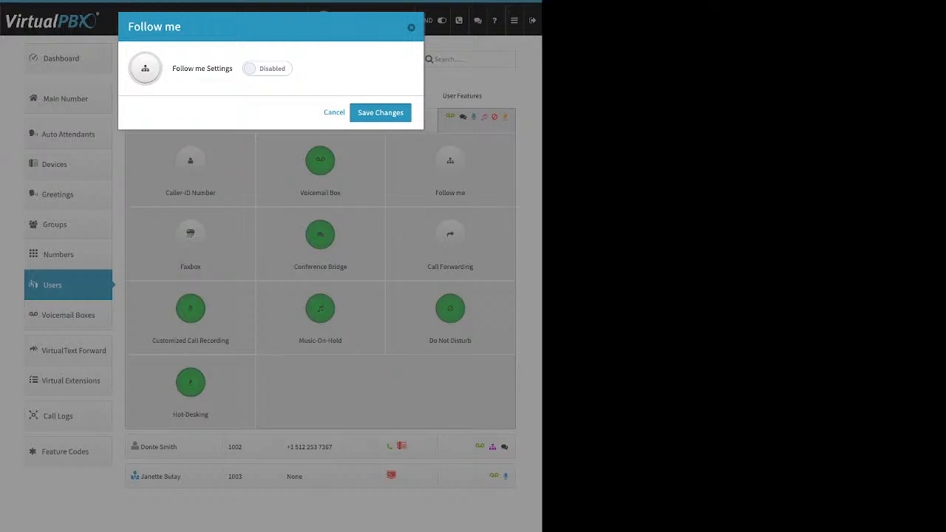
key("Escape")
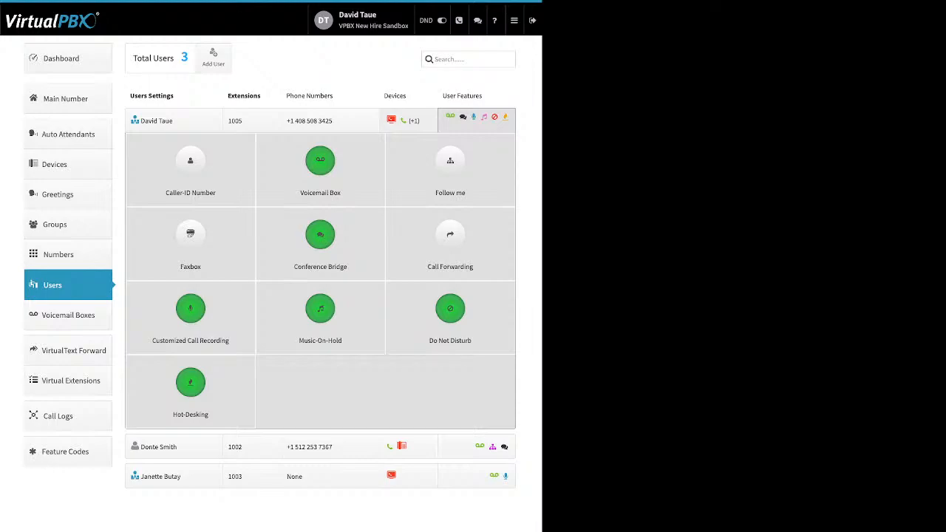
left_click(450, 166)
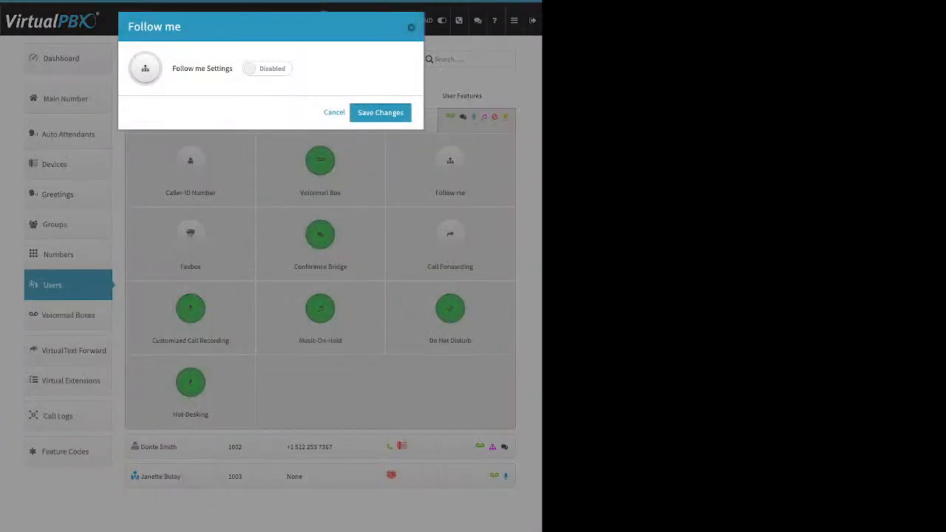
left_click(267, 69)
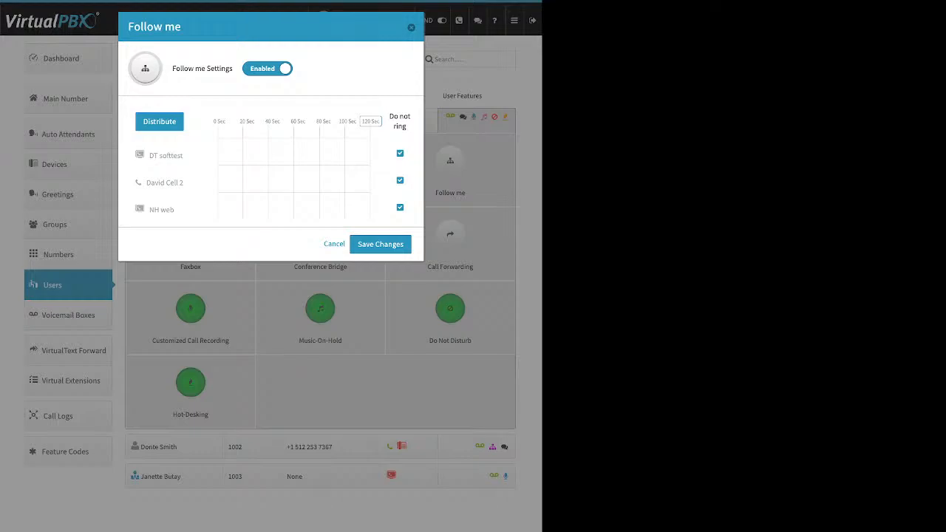
left_click(400, 153)
left_click(400, 208)
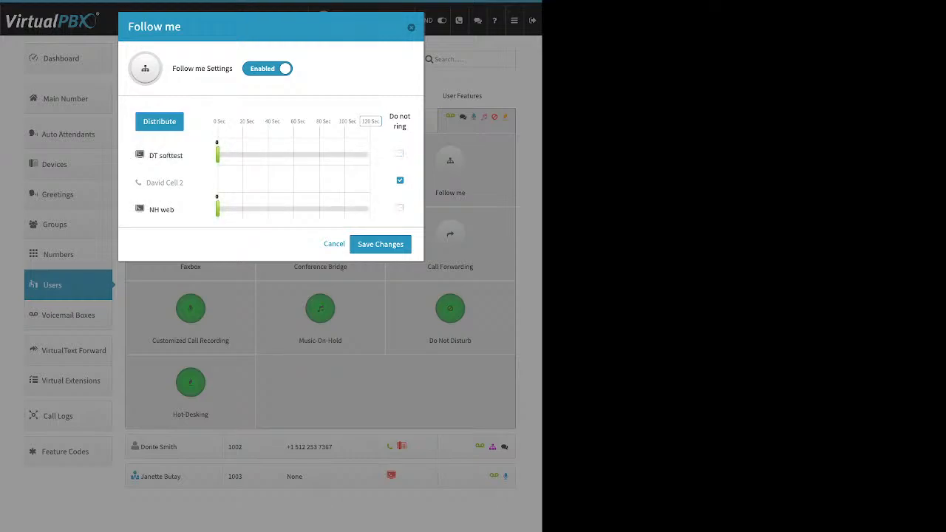
left_click_drag(218, 209, 278, 209)
left_click_drag(217, 155, 294, 155)
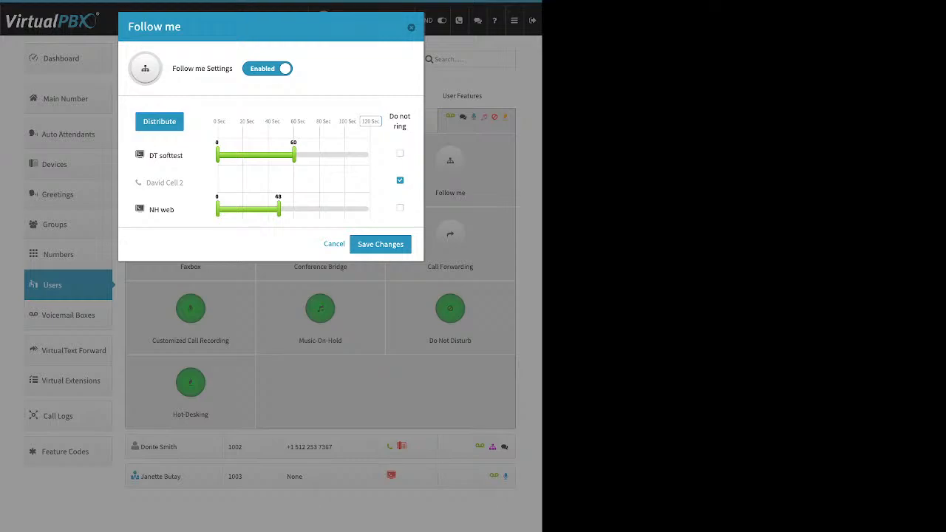
- Set the Follow me maximum ring time to 60 seconds and distribute ring times evenly
left_click_drag(220, 121, 290, 121)
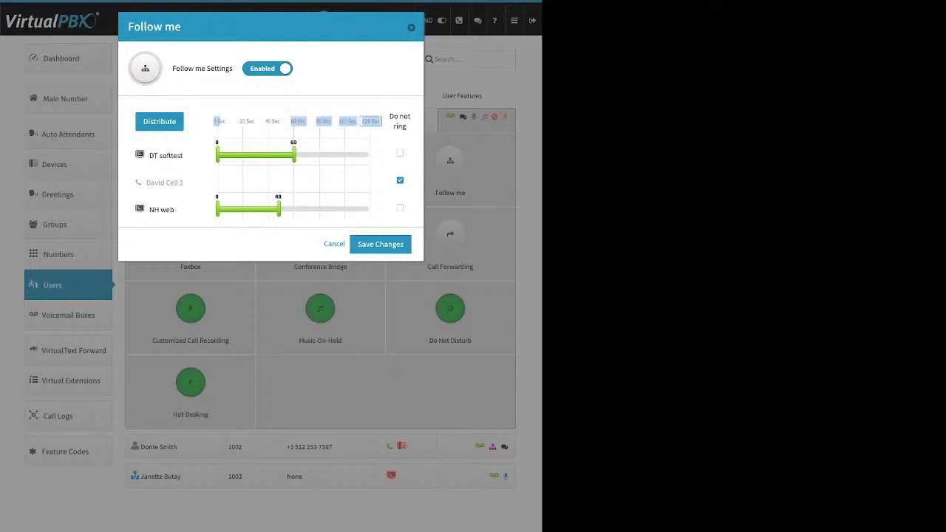
double_click(370, 122)
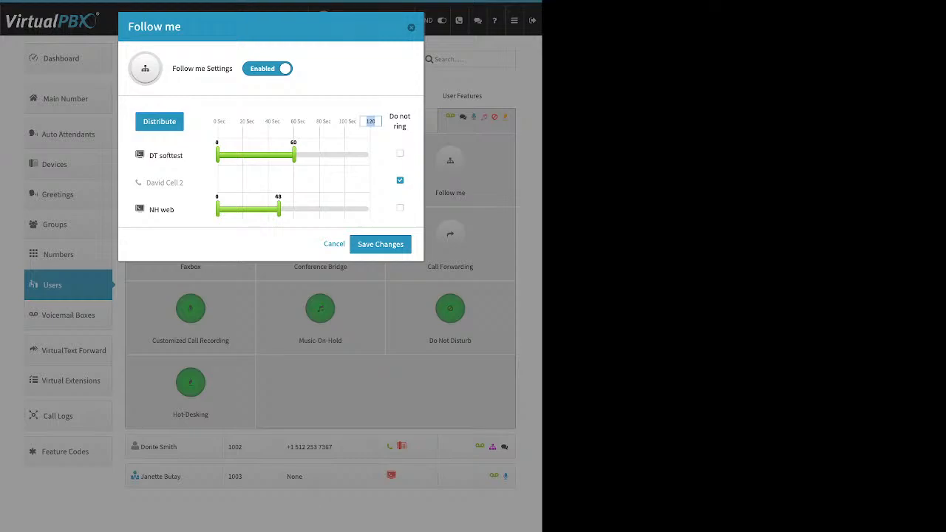
type("60")
key("Return")
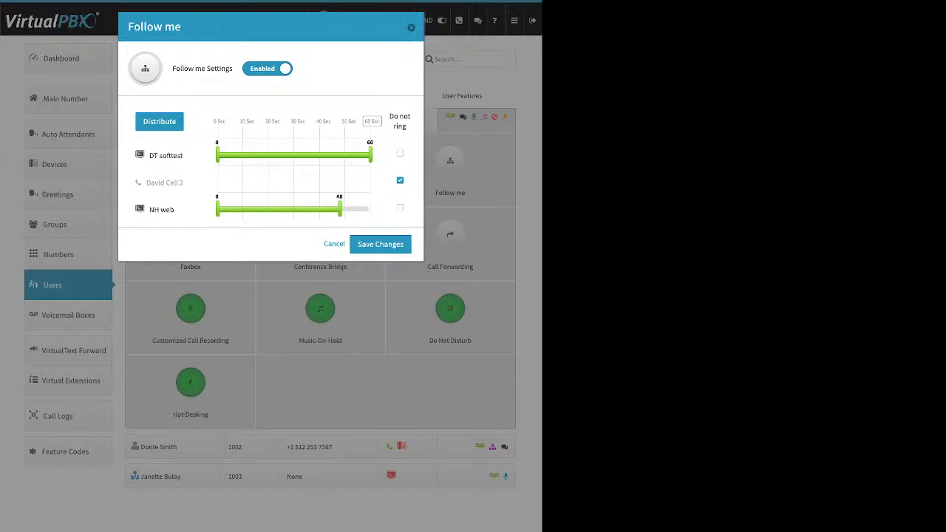
left_click(159, 121)
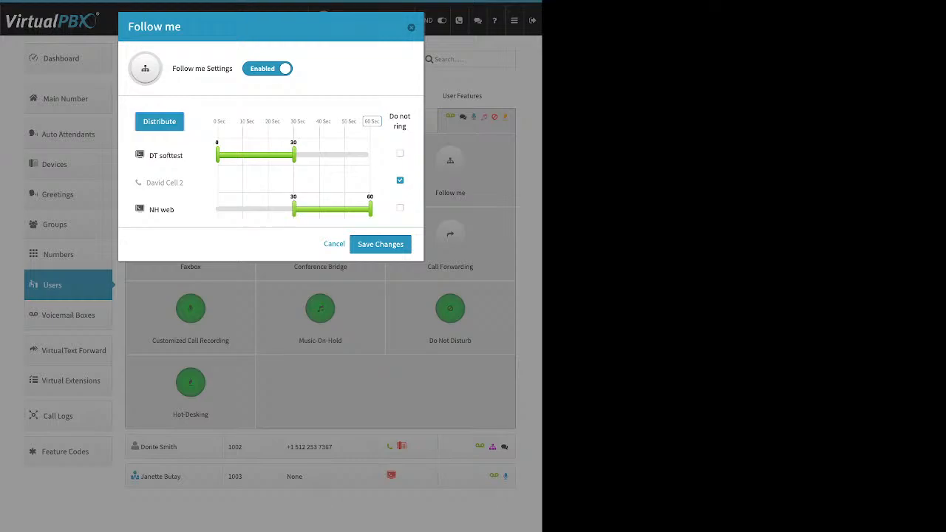
- Move NH web to the top, add David Cell 2, redistribute, then turn Follow me off
left_click_drag(161, 210, 177, 147)
left_click(159, 121)
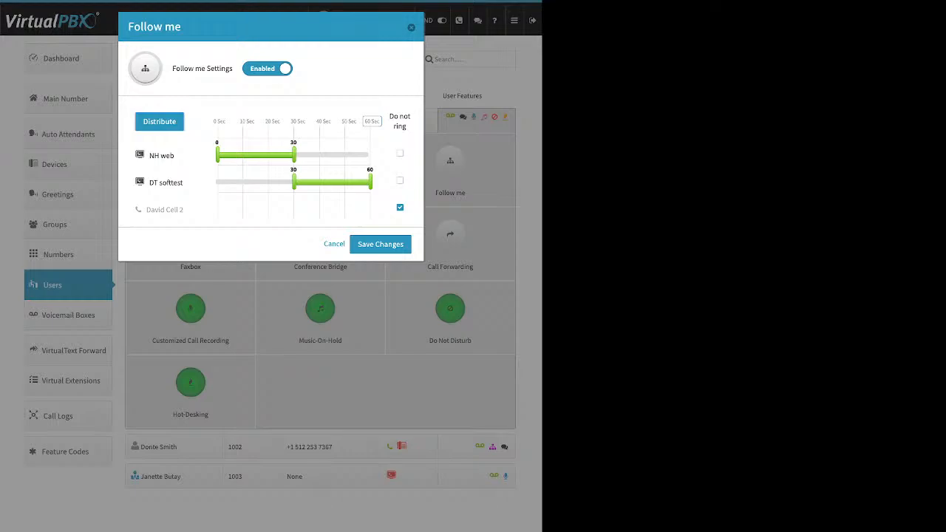
left_click(400, 207)
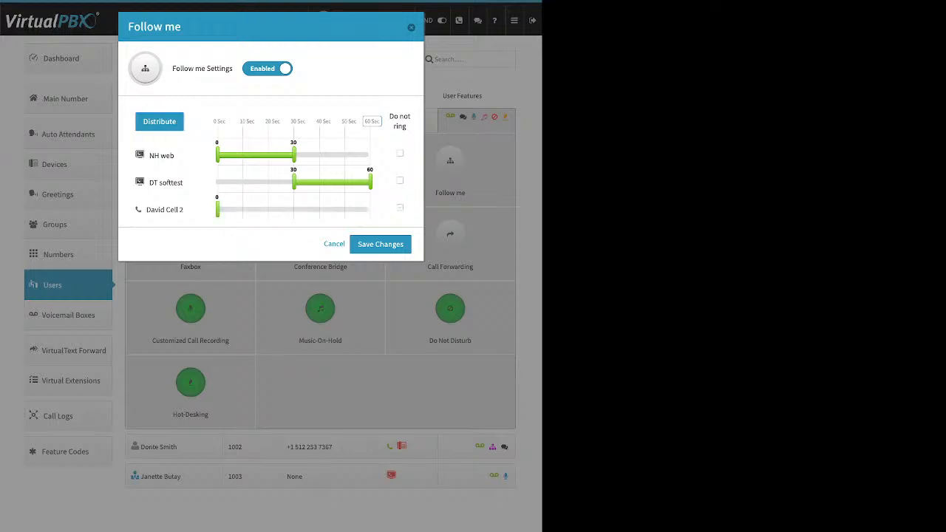
left_click(158, 121)
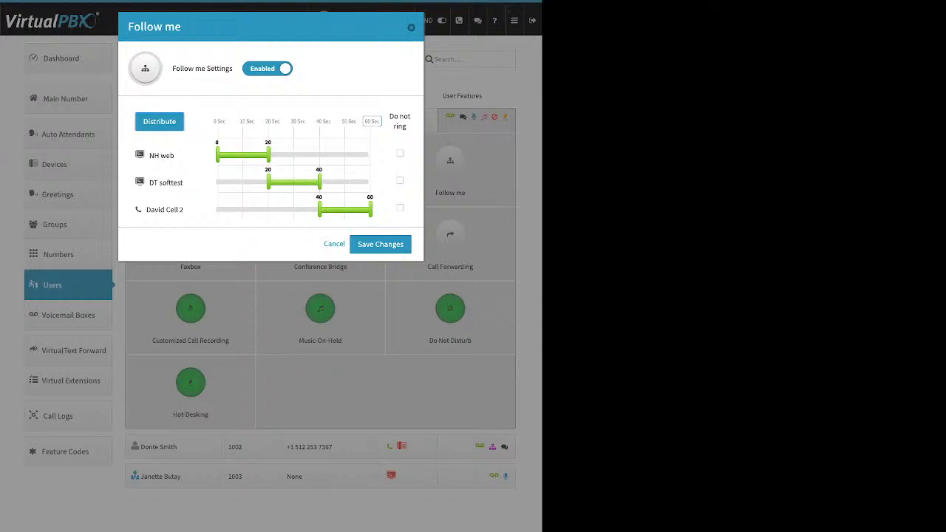
left_click(267, 69)
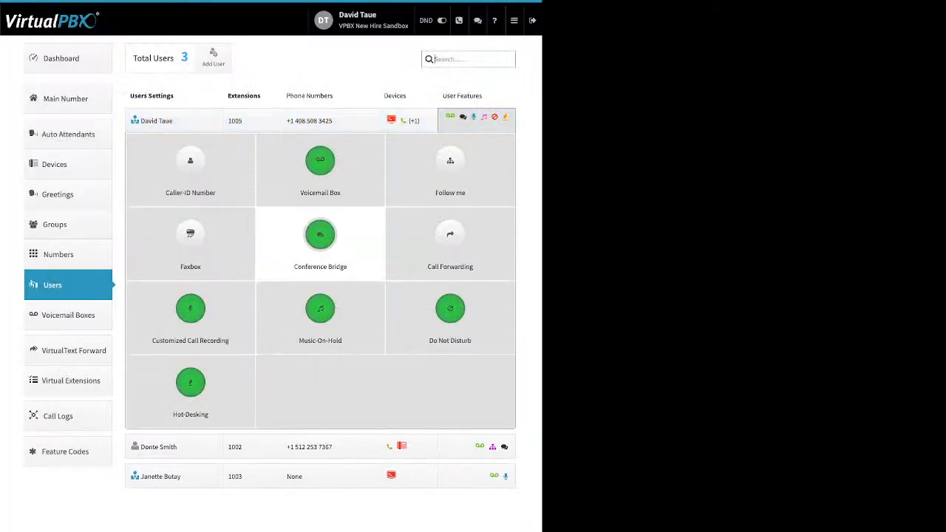
- Re-enable Follow me with DT softtest and NH web ringing, split ring time evenly, and save
left_click(450, 168)
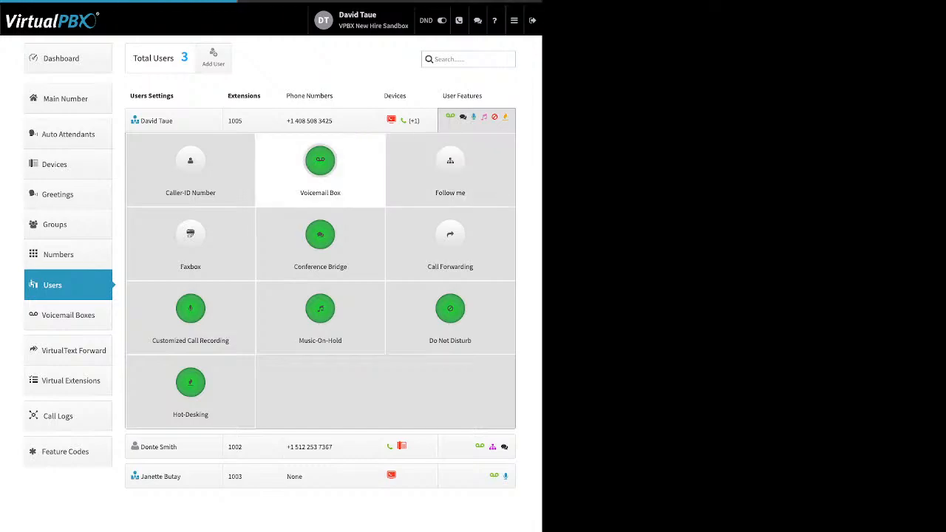
left_click(267, 68)
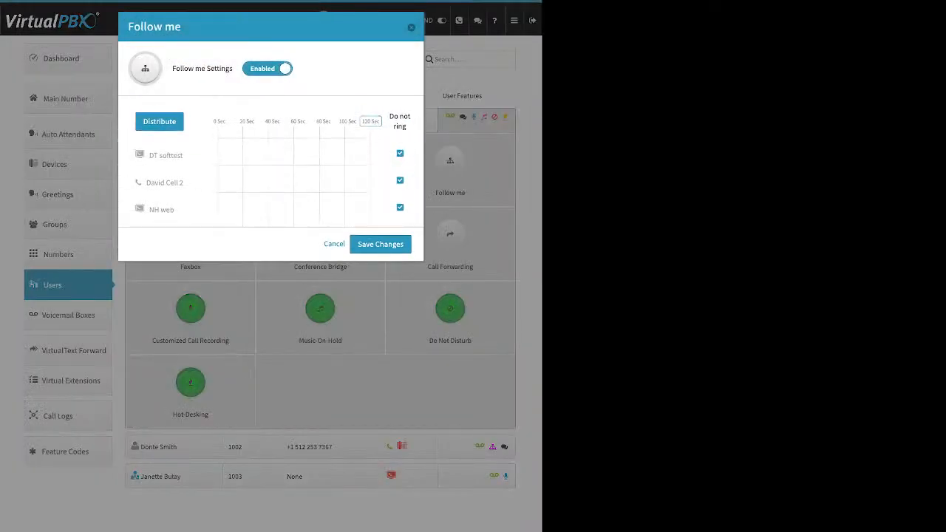
left_click(399, 153)
left_click(400, 207)
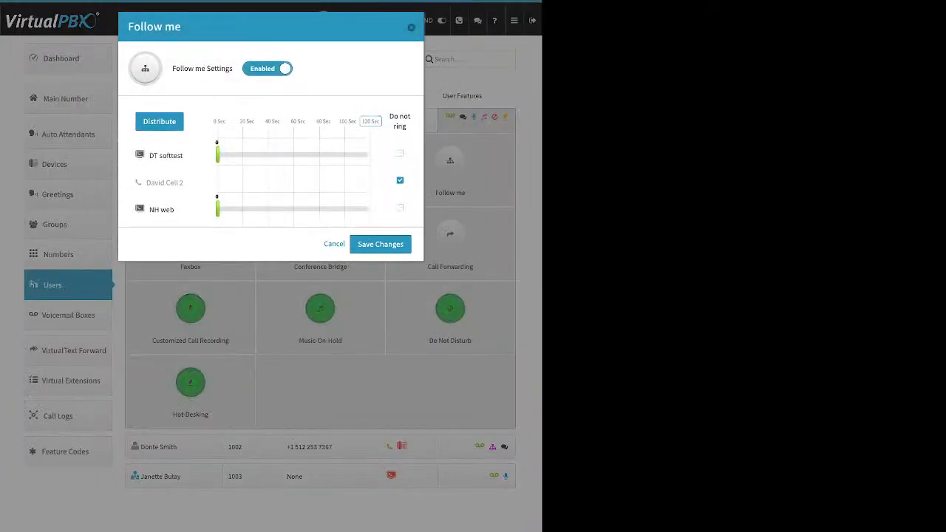
left_click(159, 121)
left_click(380, 244)
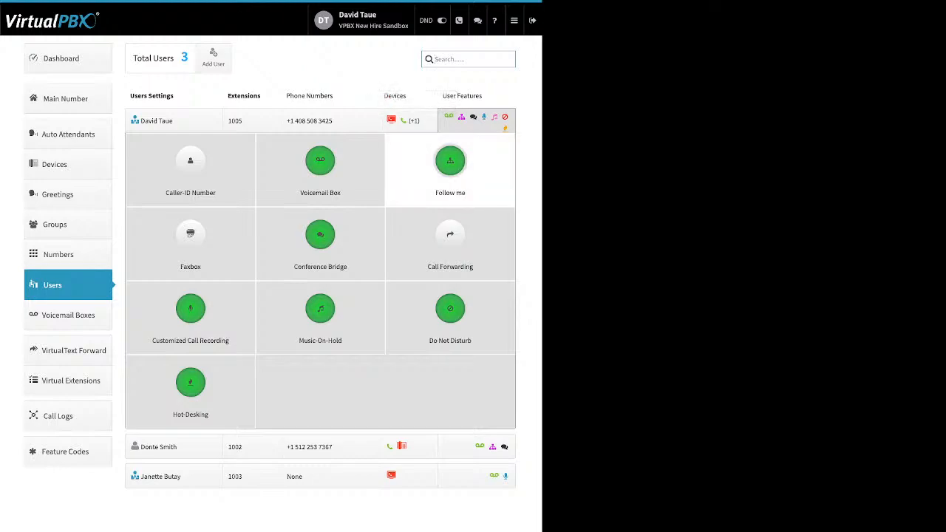
left_click(450, 161)
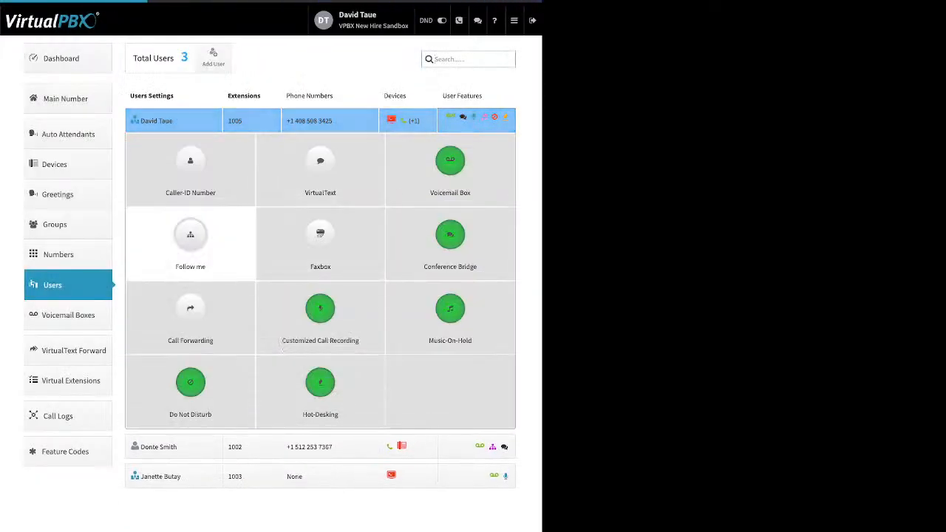
left_click(190, 234)
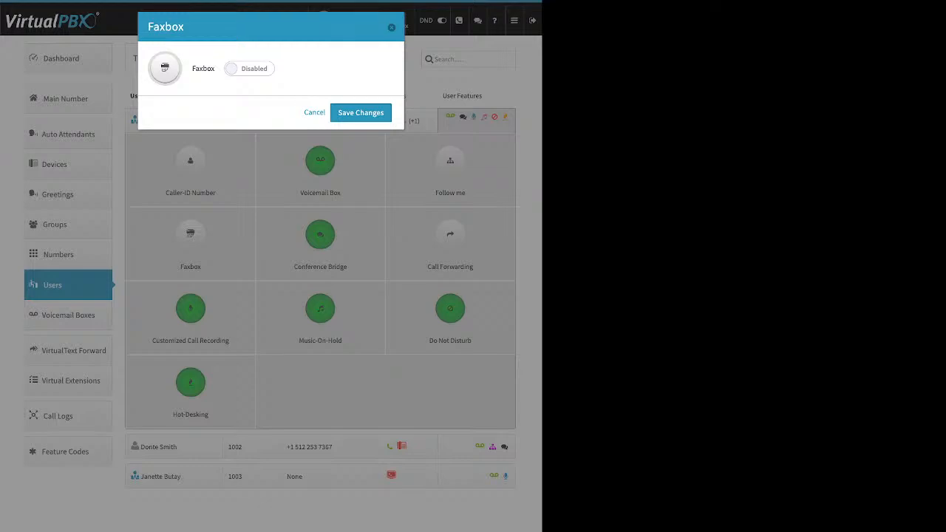
left_click(249, 68)
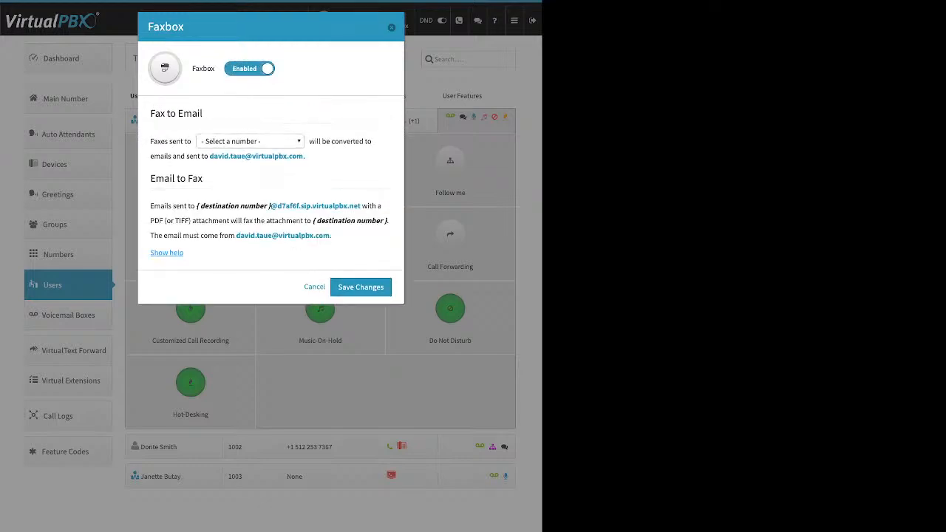
left_click(250, 141)
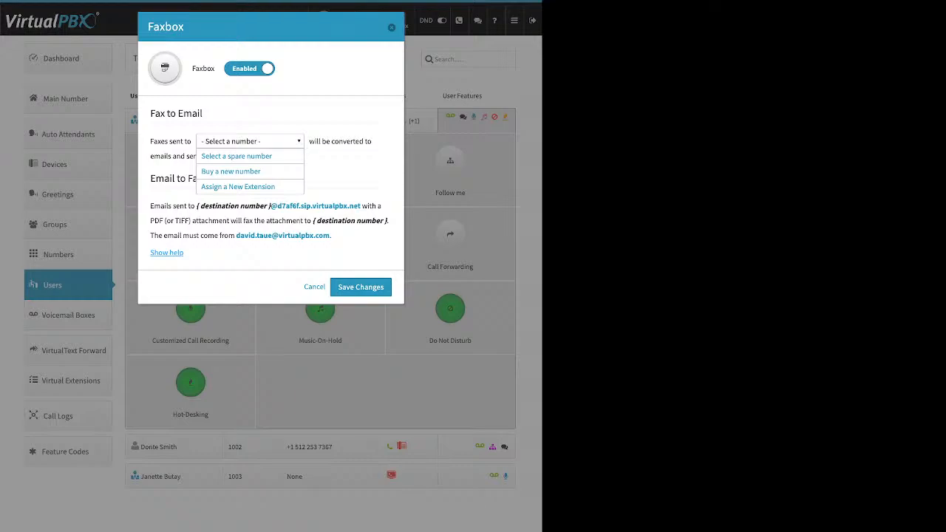
left_click(391, 28)
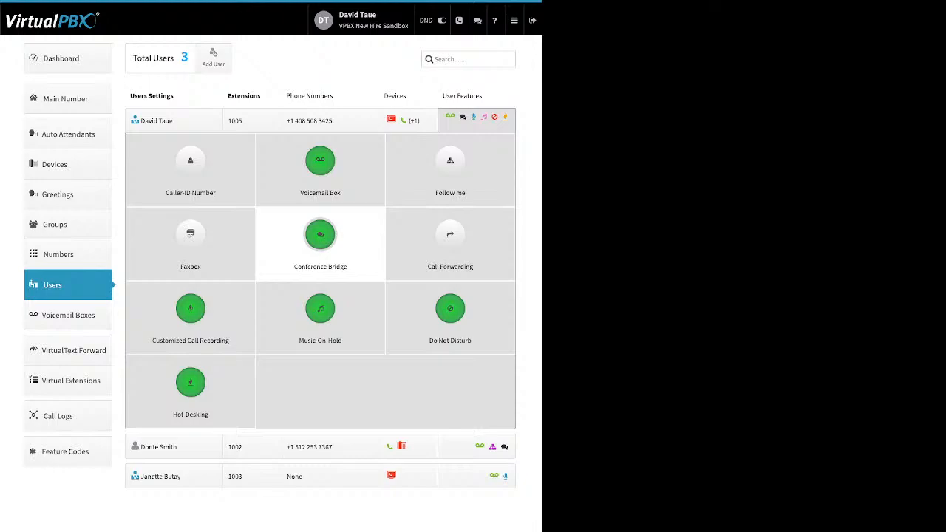
left_click(320, 235)
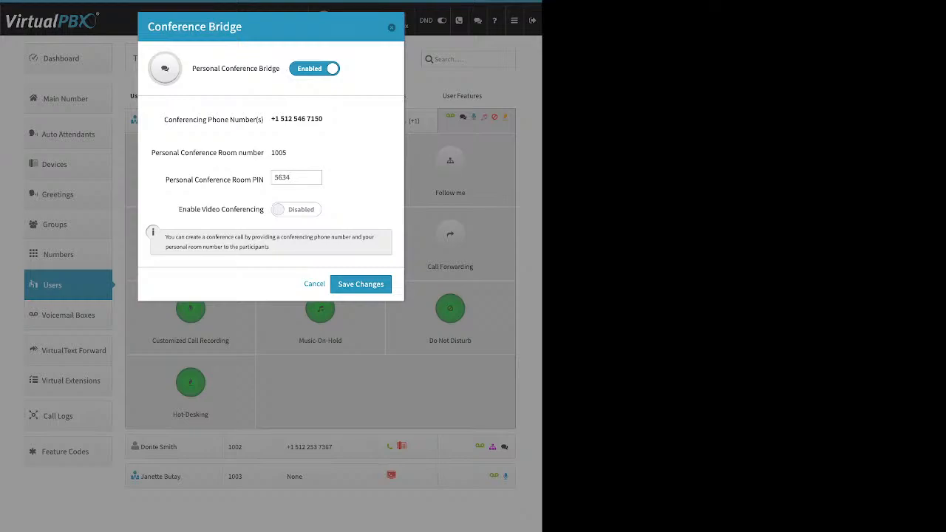
left_click_drag(279, 68, 225, 67)
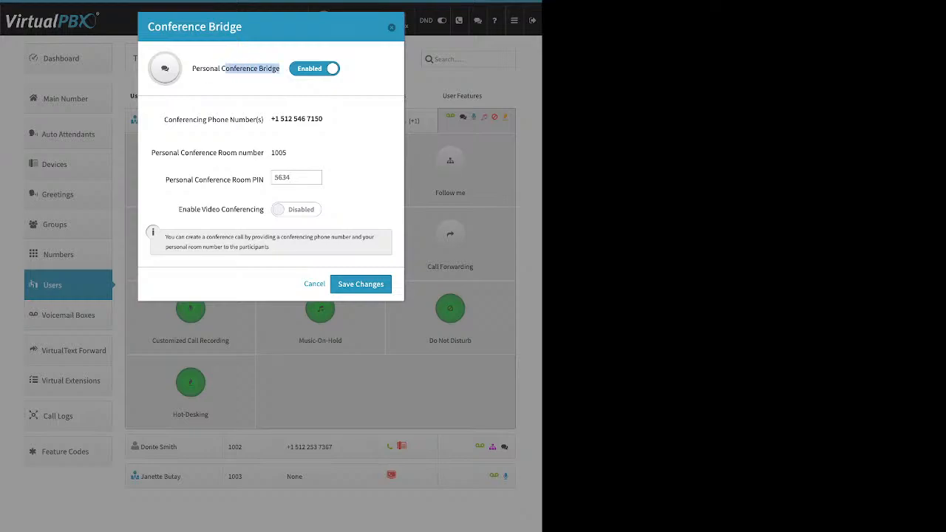
left_click_drag(165, 179, 263, 179)
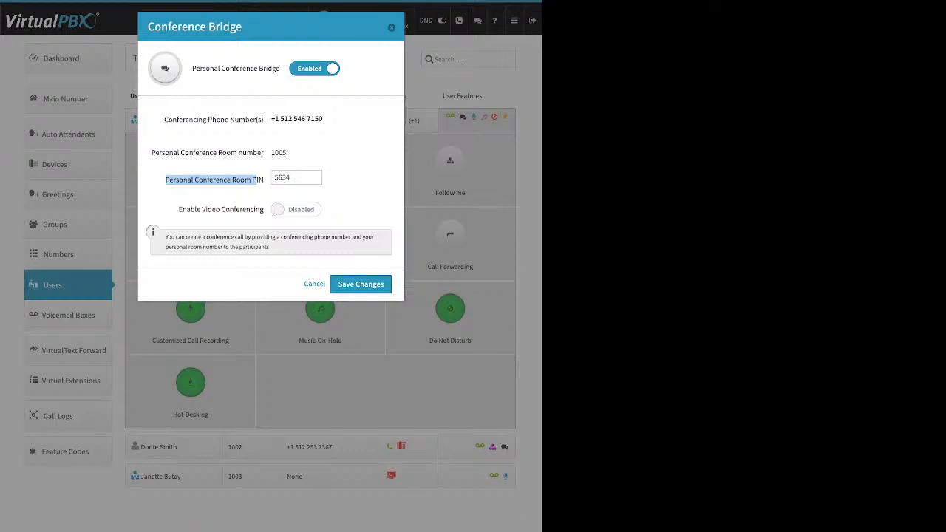
left_click_drag(178, 209, 263, 209)
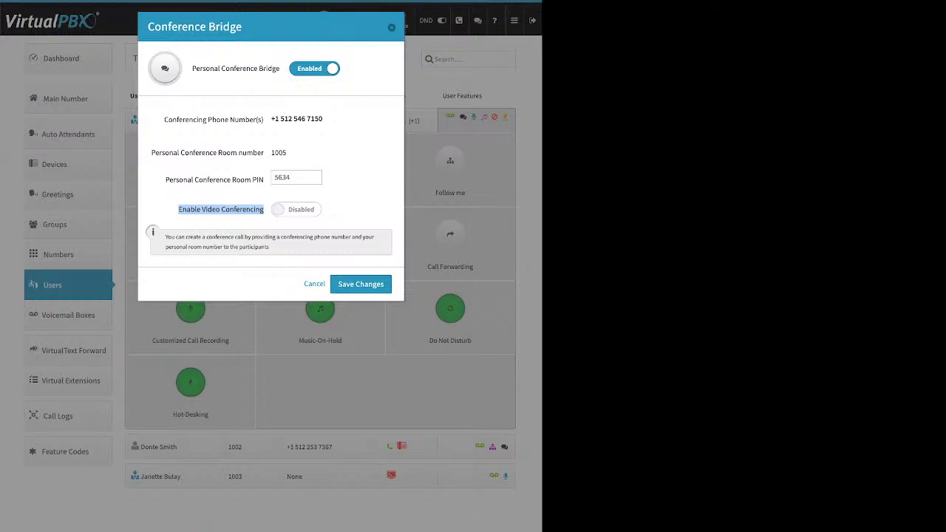
left_click(391, 27)
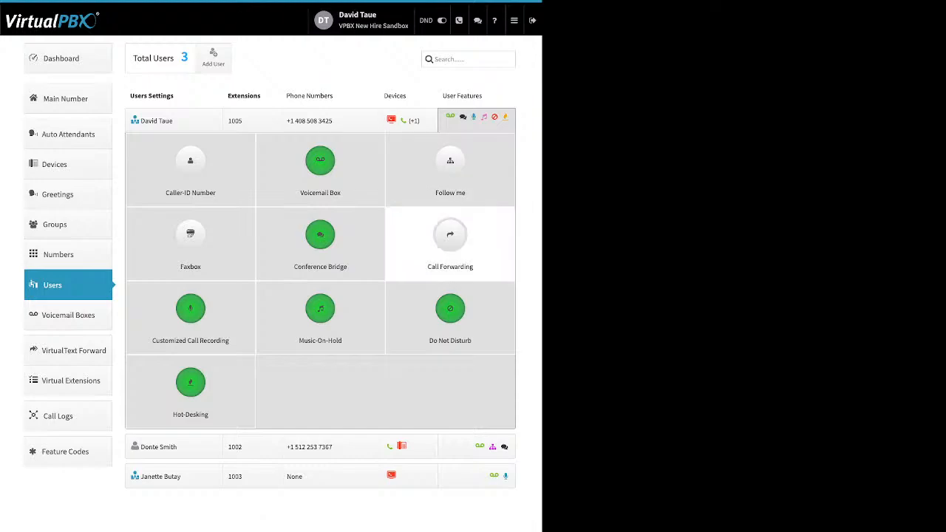
- Set extension 1005's call forwarding to Failover Mode and save it
left_click(450, 235)
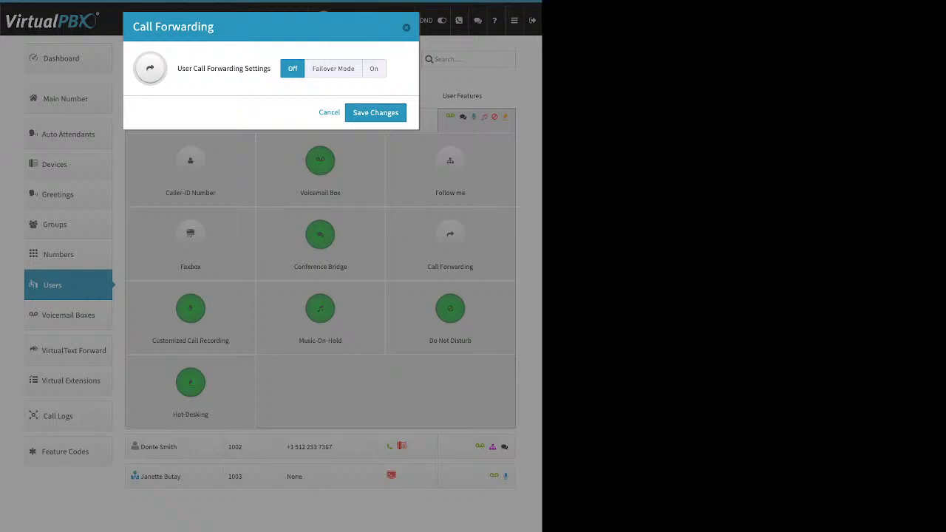
left_click(333, 68)
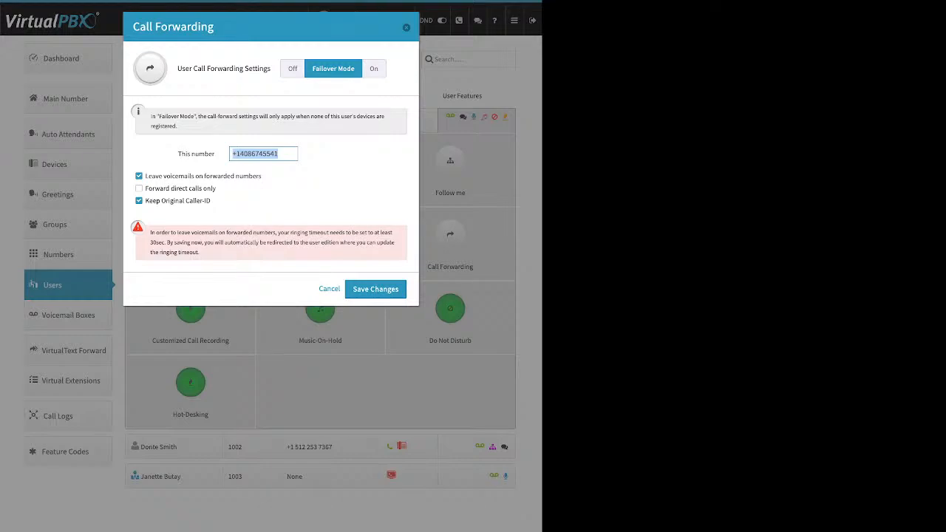
key("Return")
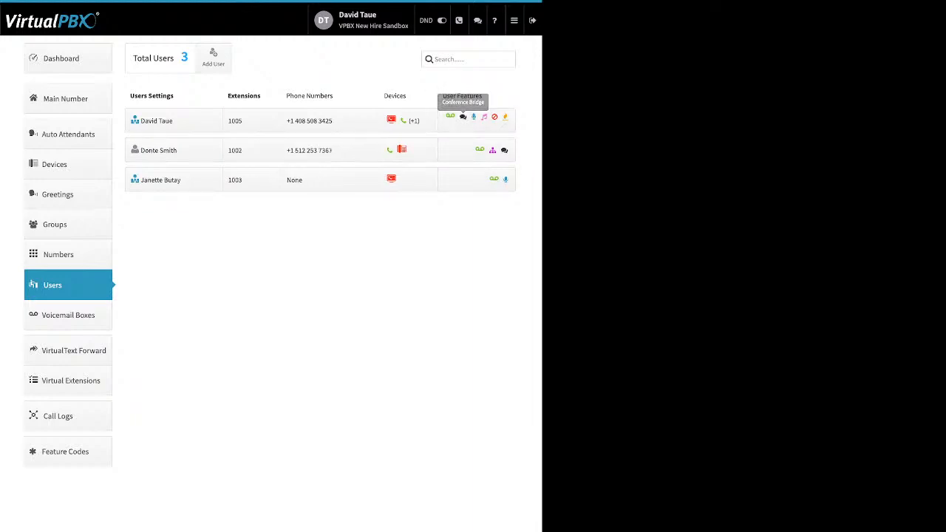
- Set both external recording directions to account default and toggle Inbound Internal recording
left_click(463, 116)
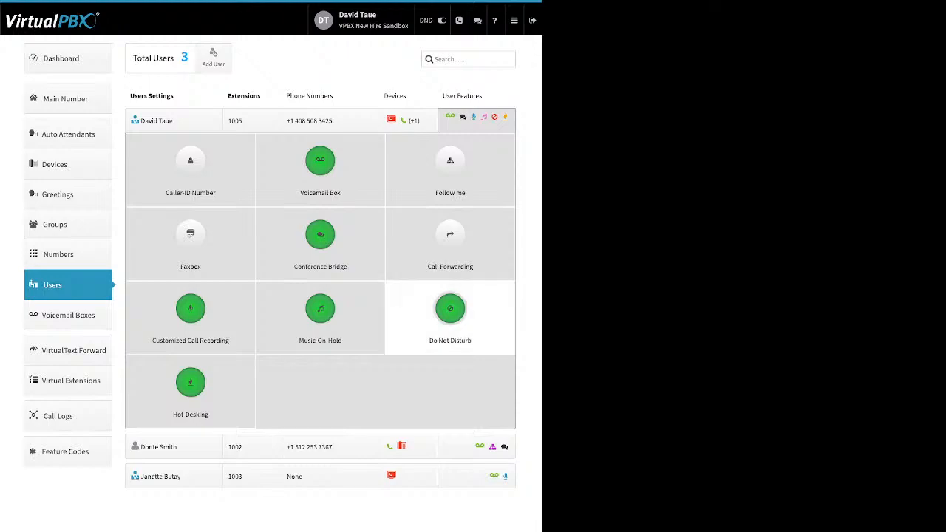
left_click(190, 311)
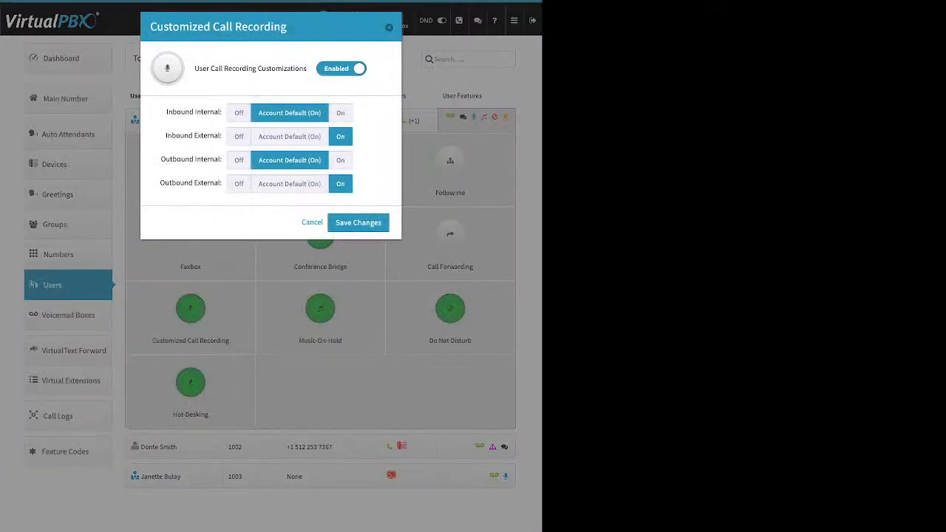
left_click(288, 136)
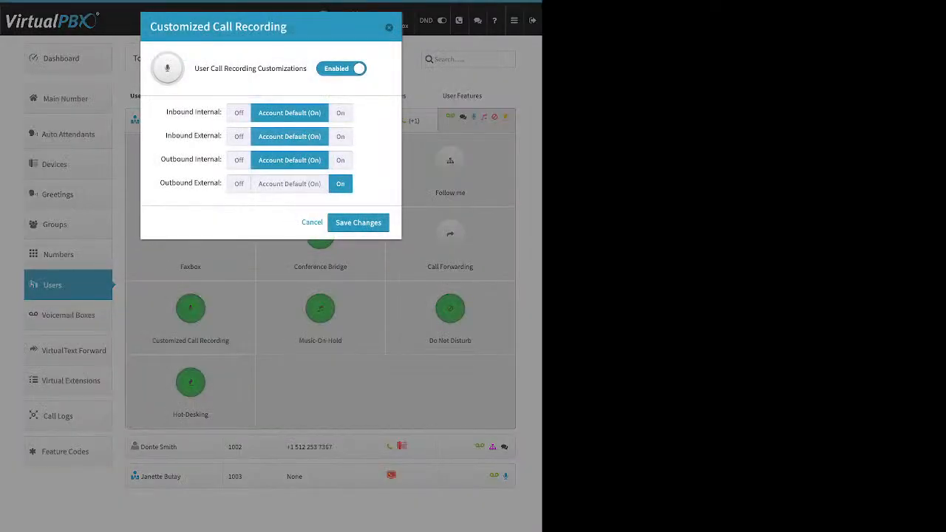
left_click(289, 183)
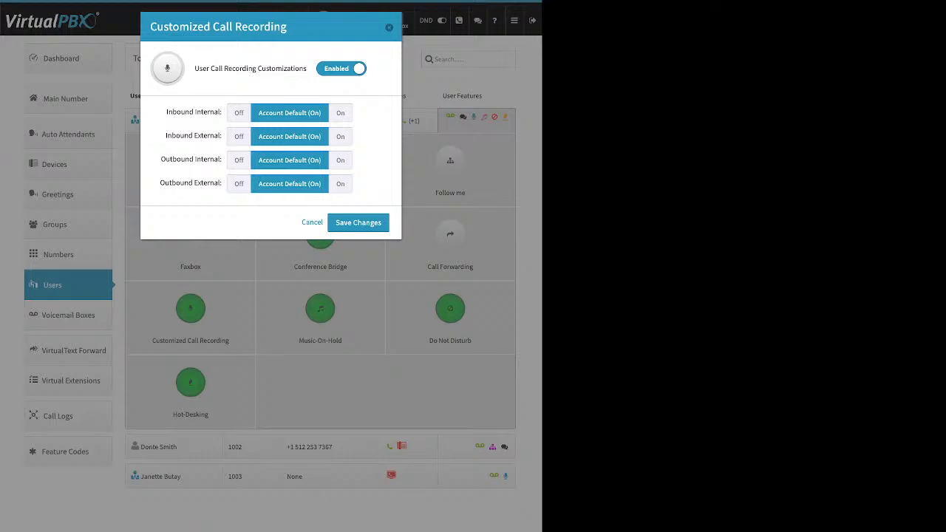
left_click_drag(166, 112, 204, 111)
left_click(339, 113)
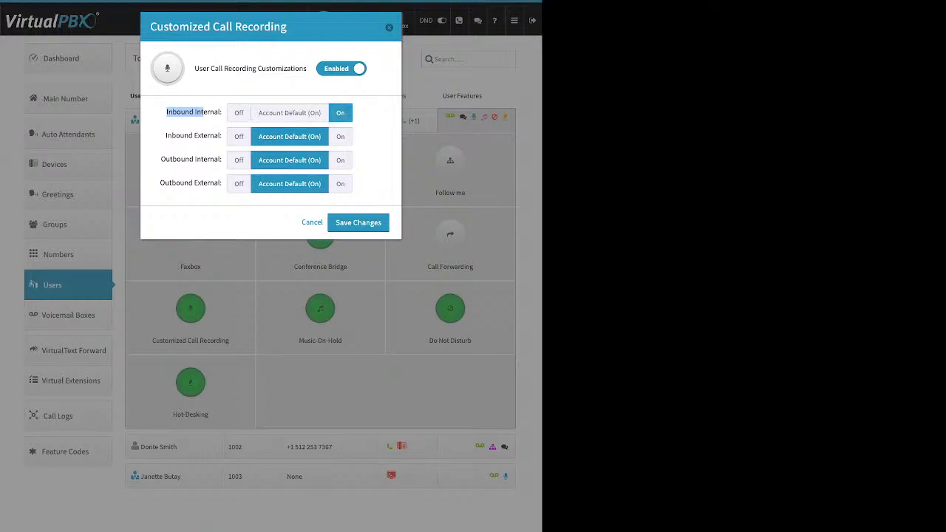
left_click(238, 113)
- Set all four call directions to always record, then close the Customized Call Recording dialog
left_click_drag(165, 135, 220, 136)
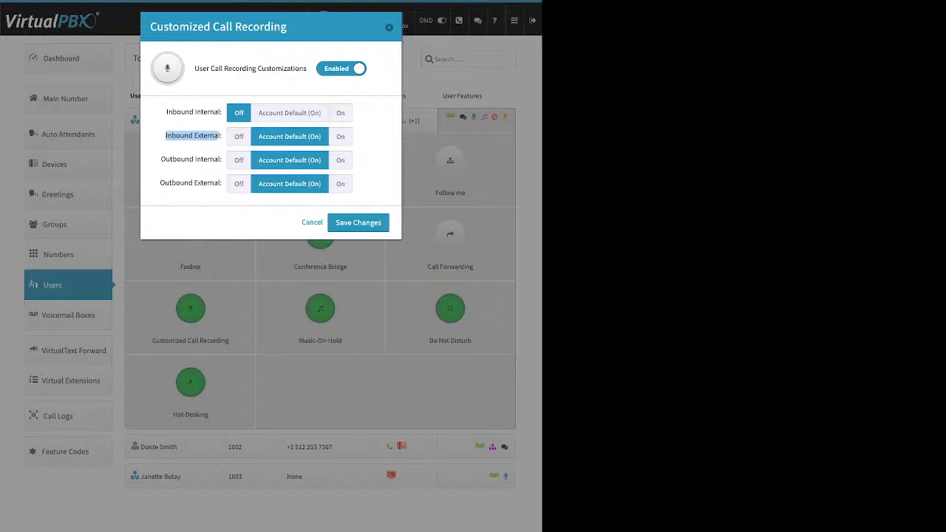
left_click(340, 136)
left_click_drag(161, 159, 323, 160)
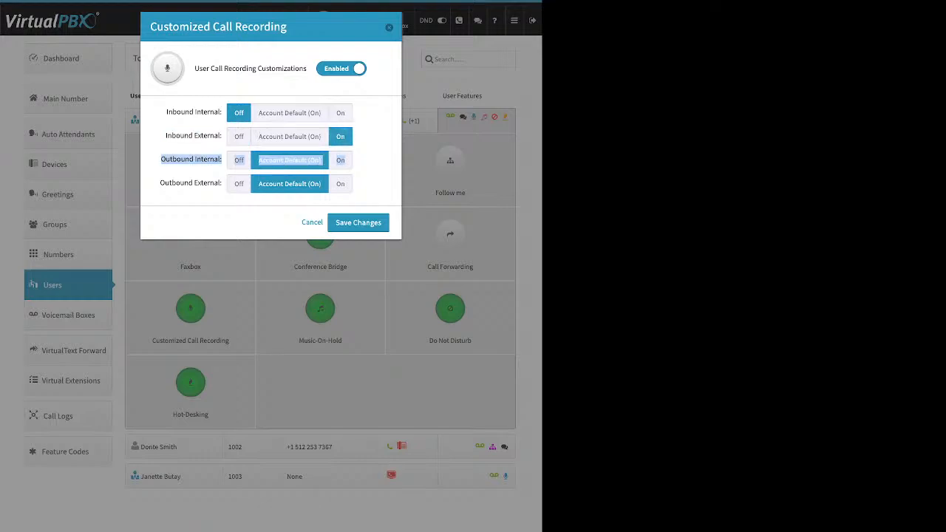
left_click(239, 160)
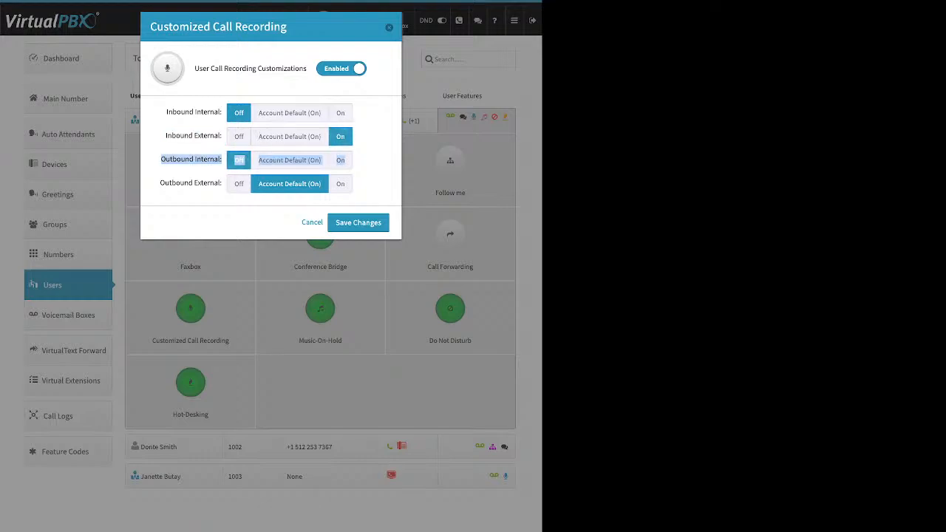
left_click_drag(161, 183, 222, 183)
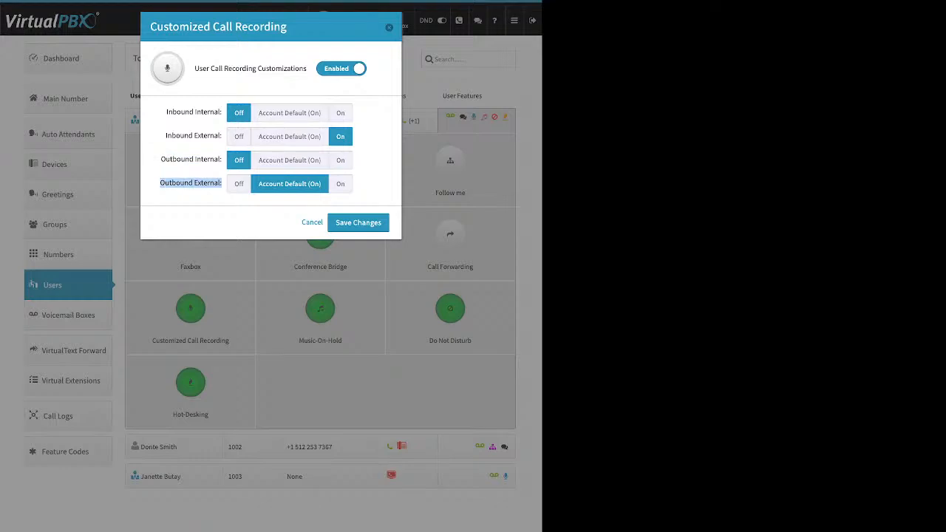
left_click(340, 183)
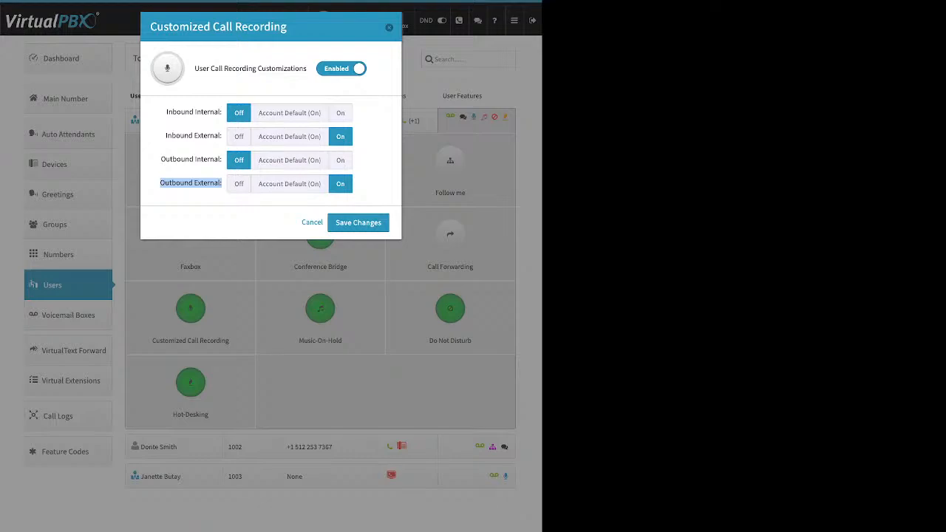
left_click(340, 160)
left_click(340, 112)
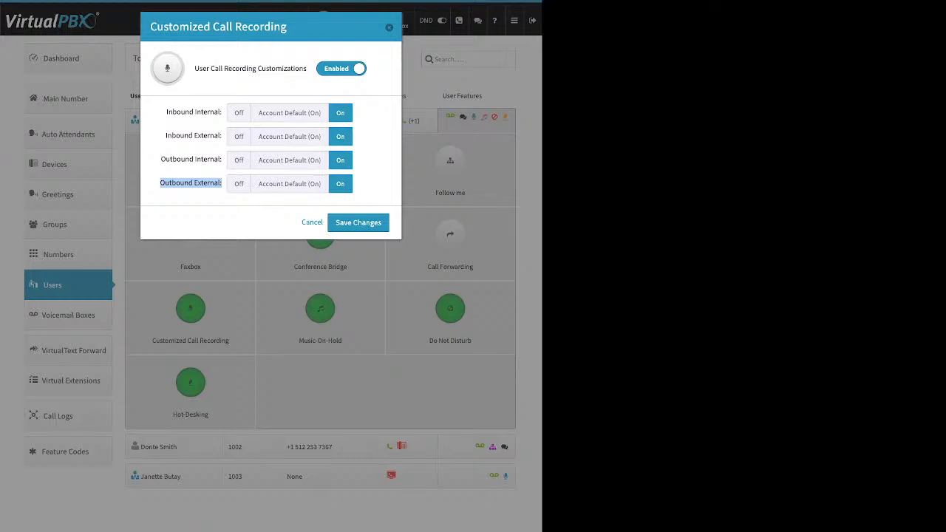
key("Escape")
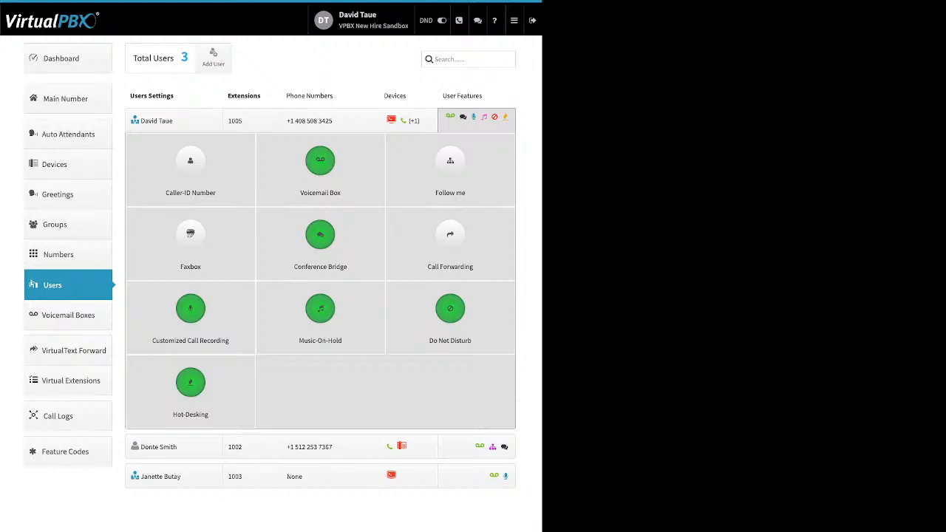
left_click(320, 314)
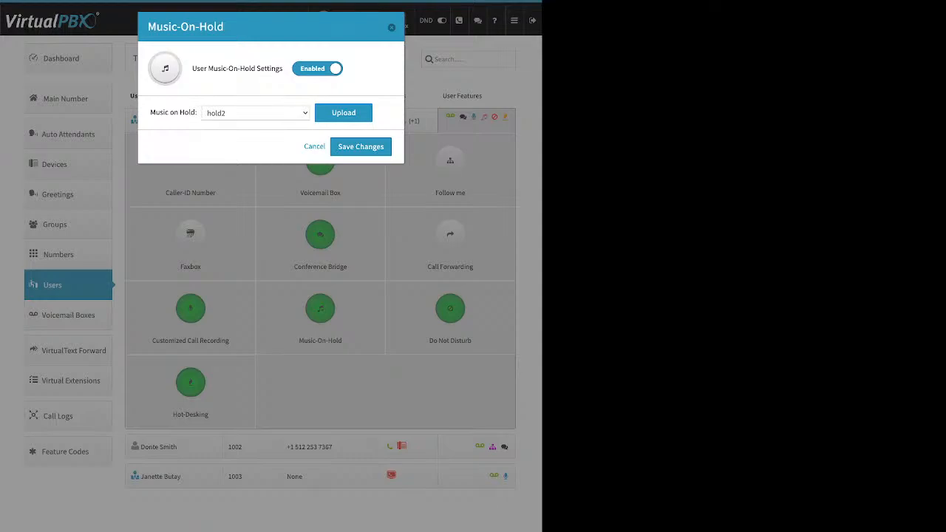
triple_click(237, 69)
left_click(343, 112)
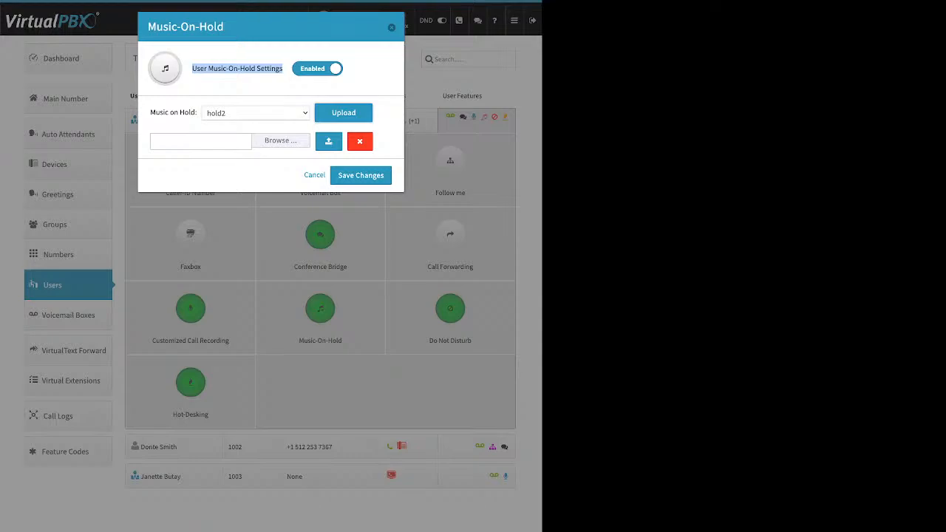
key("Escape")
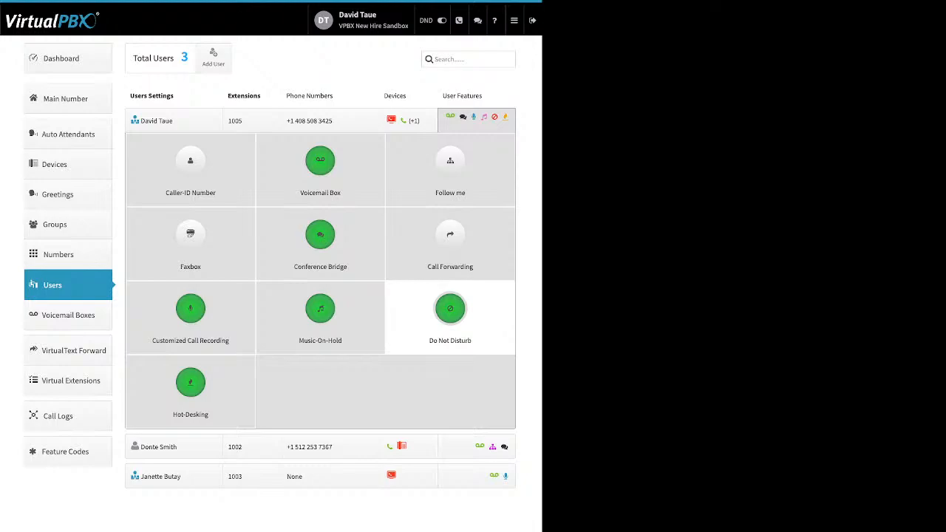
left_click(450, 308)
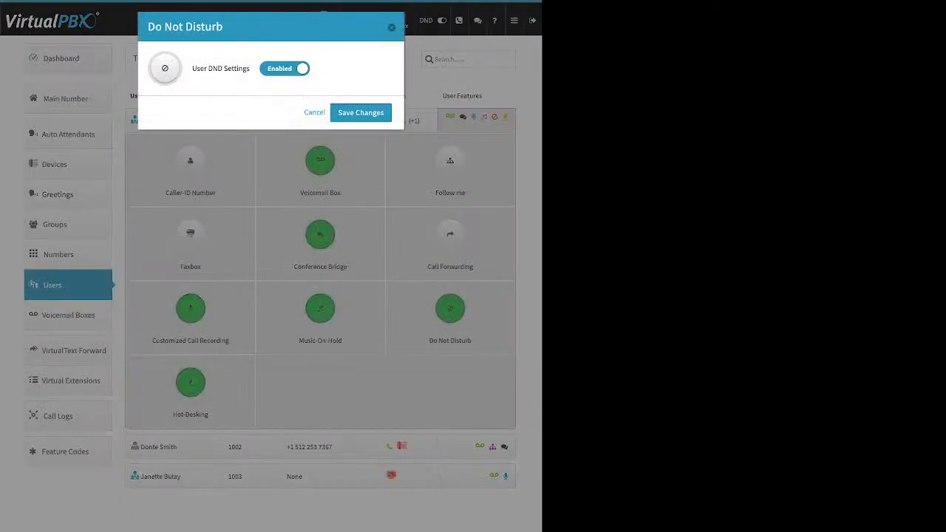
left_click(285, 68)
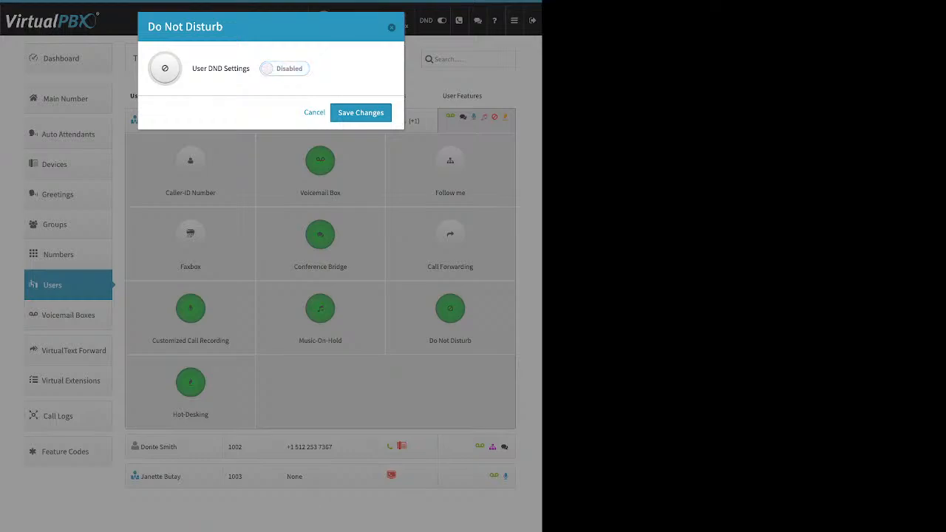
left_click(285, 69)
left_click(391, 27)
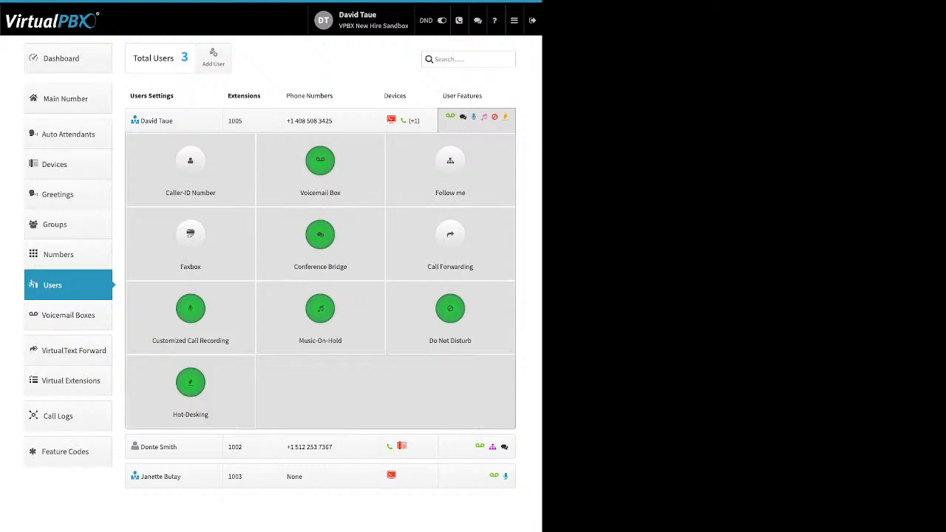
left_click(190, 381)
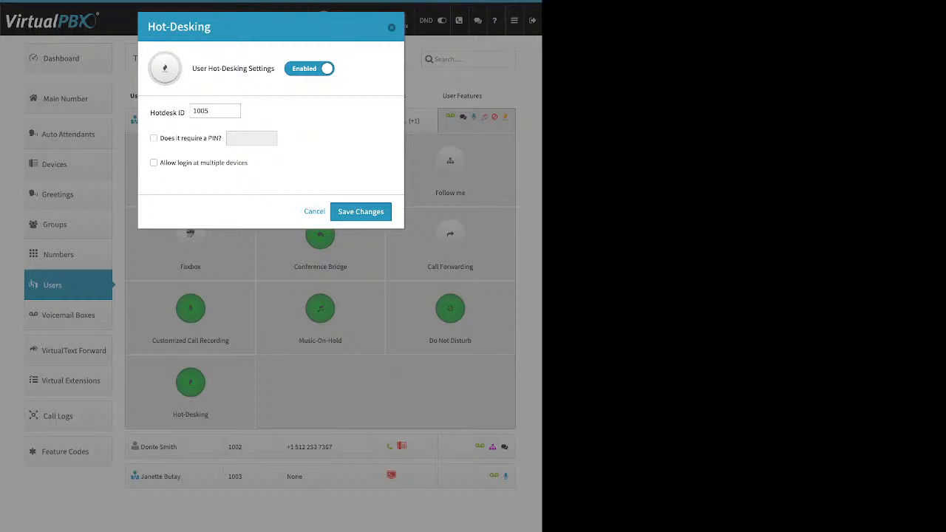
left_click_drag(150, 113, 186, 113)
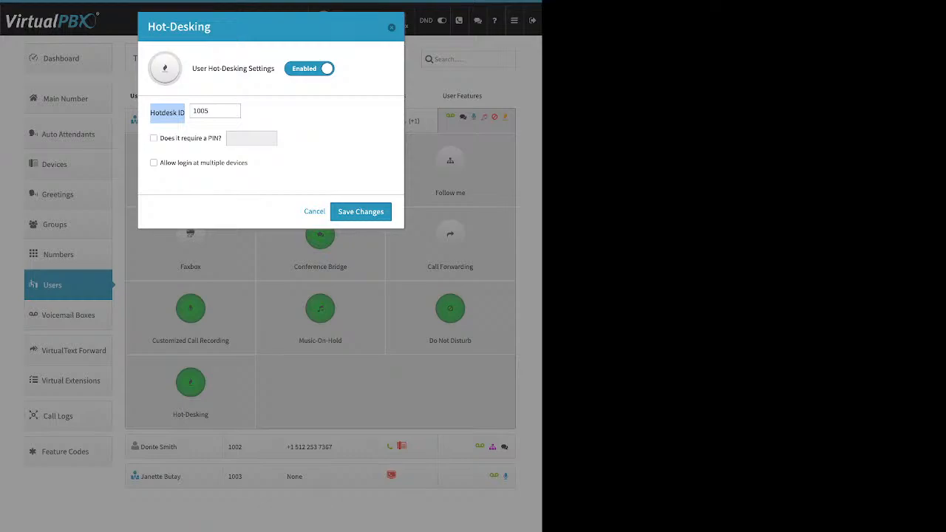
left_click_drag(160, 138, 213, 138)
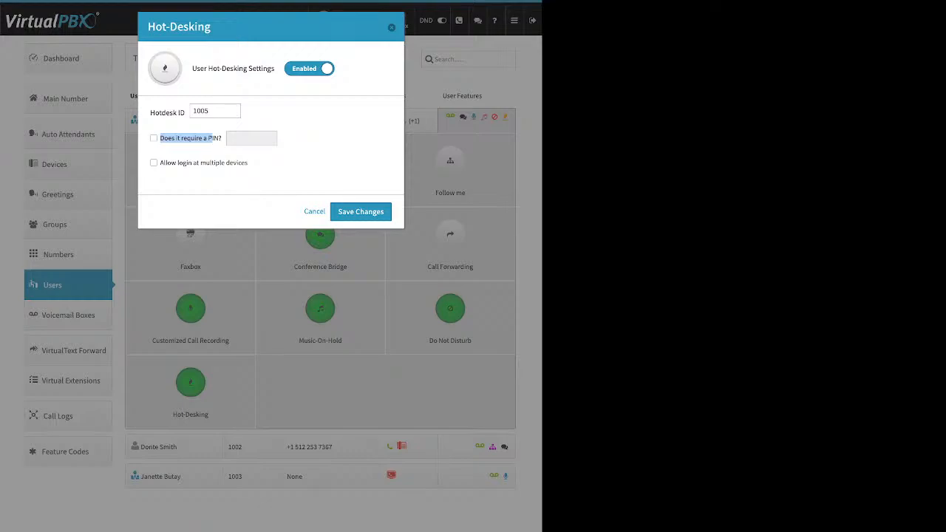
left_click(213, 138)
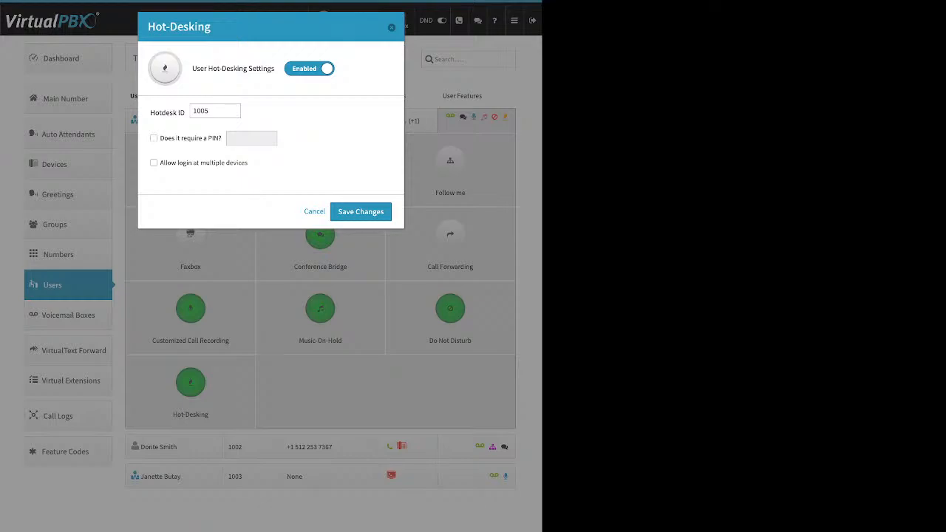
key("Escape")
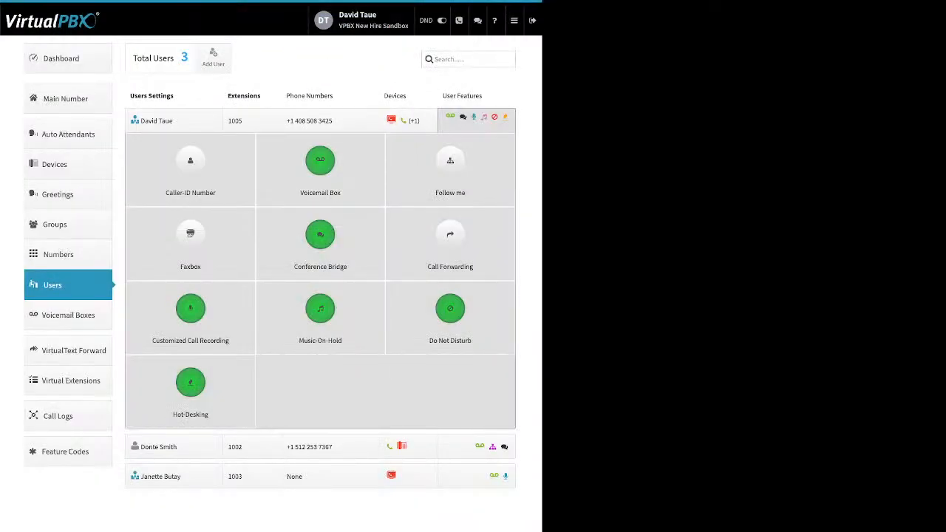
- Open Groups, start a new ring group with two users, then cancel without creating it
left_click(54, 224)
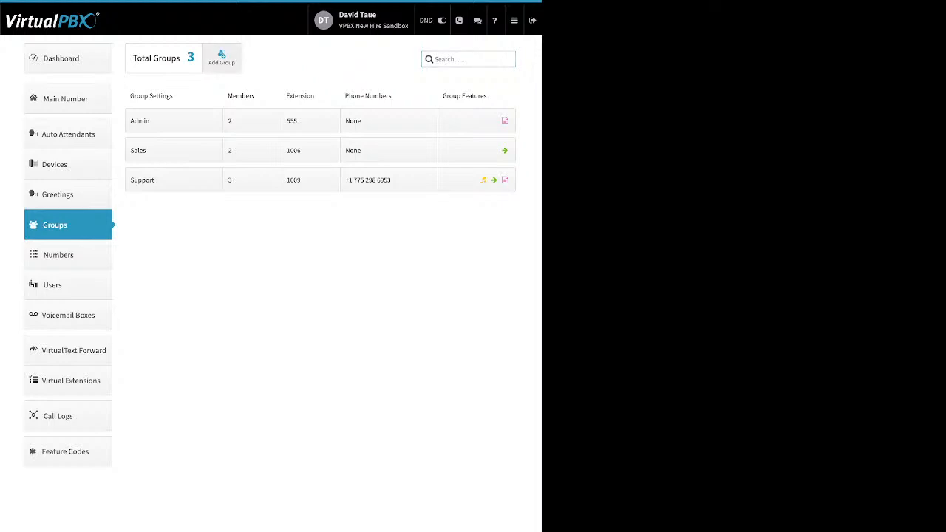
left_click(221, 57)
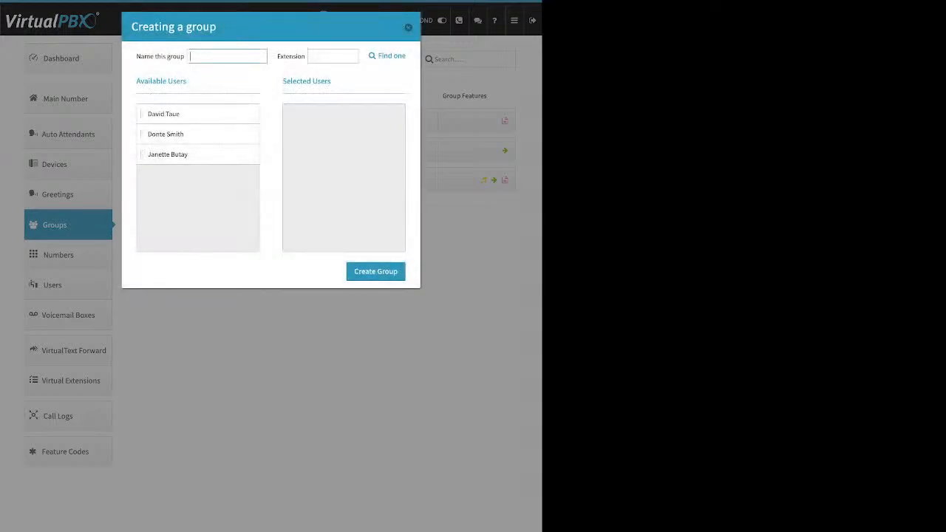
left_click_drag(137, 56, 185, 57)
left_click_drag(277, 56, 304, 56)
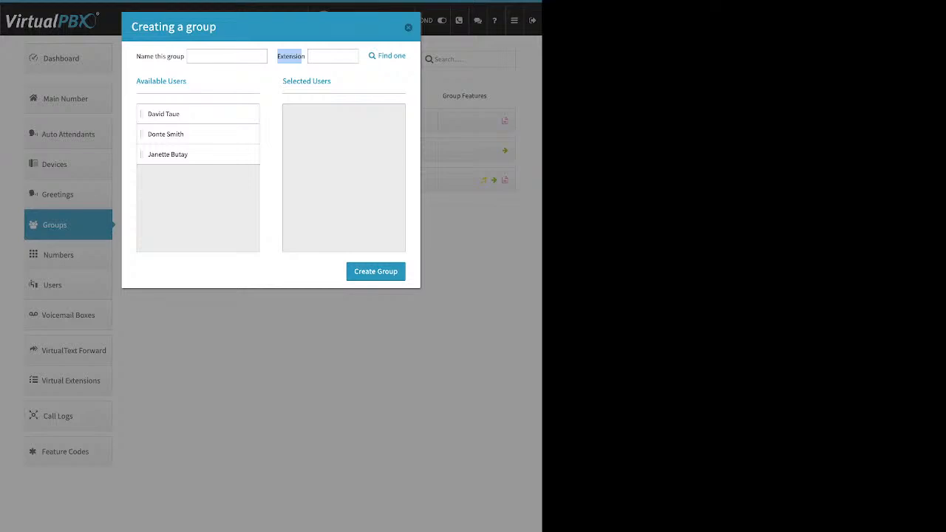
left_click_drag(163, 114, 309, 114)
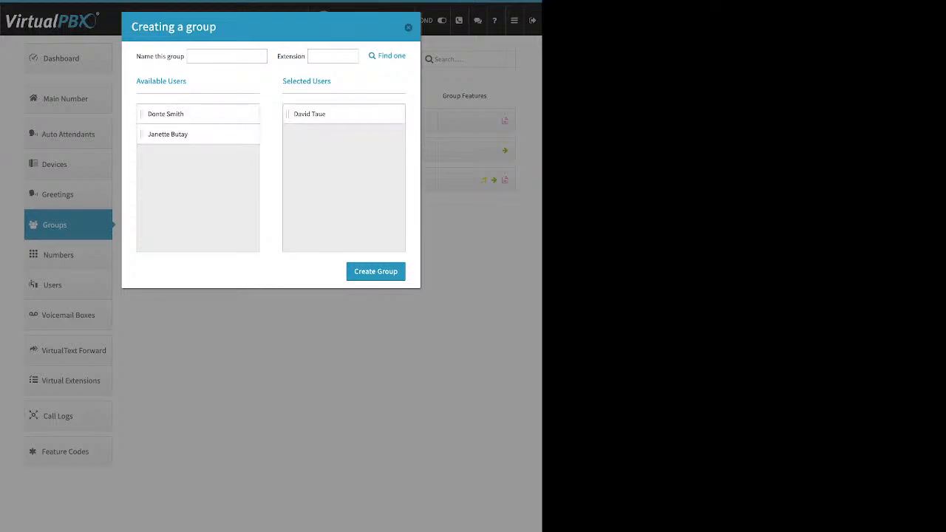
left_click_drag(166, 113, 311, 113)
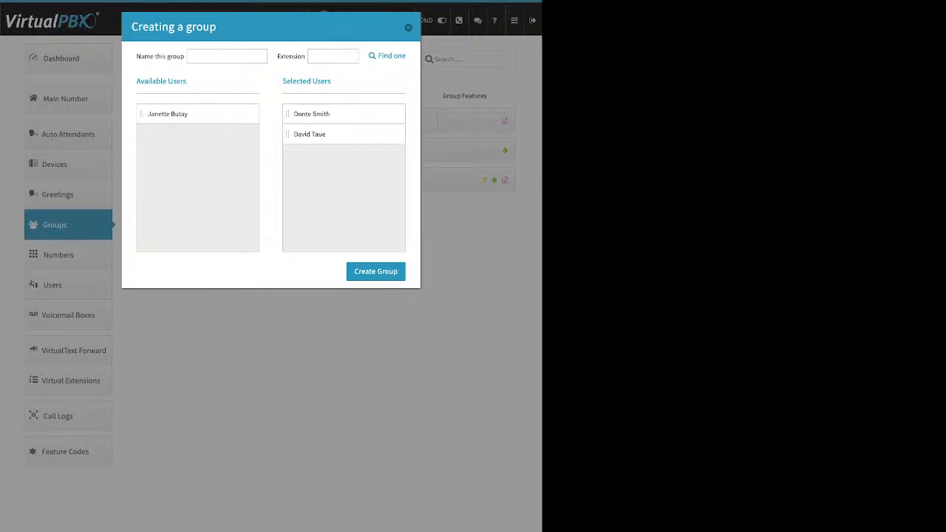
key("Escape")
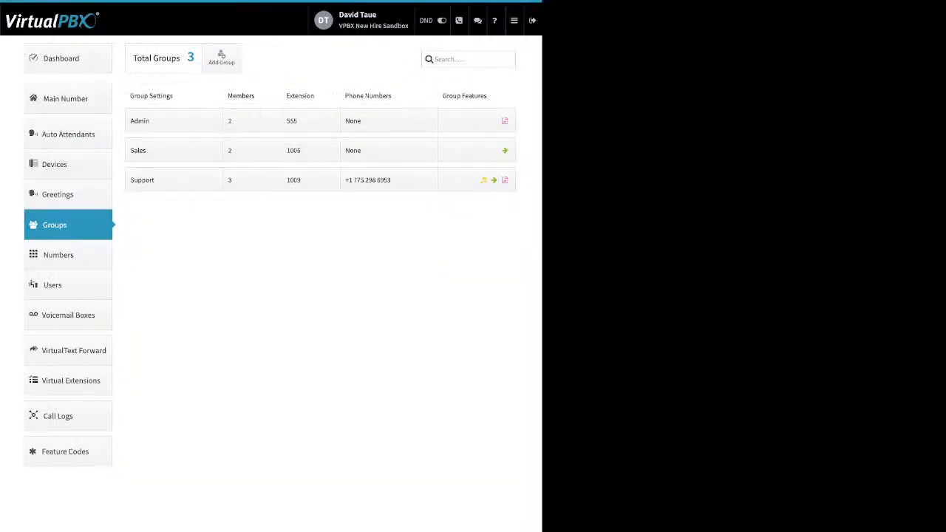
- Open the Support group (extension 1009) and adjust its group call attempts setting
left_click(147, 179)
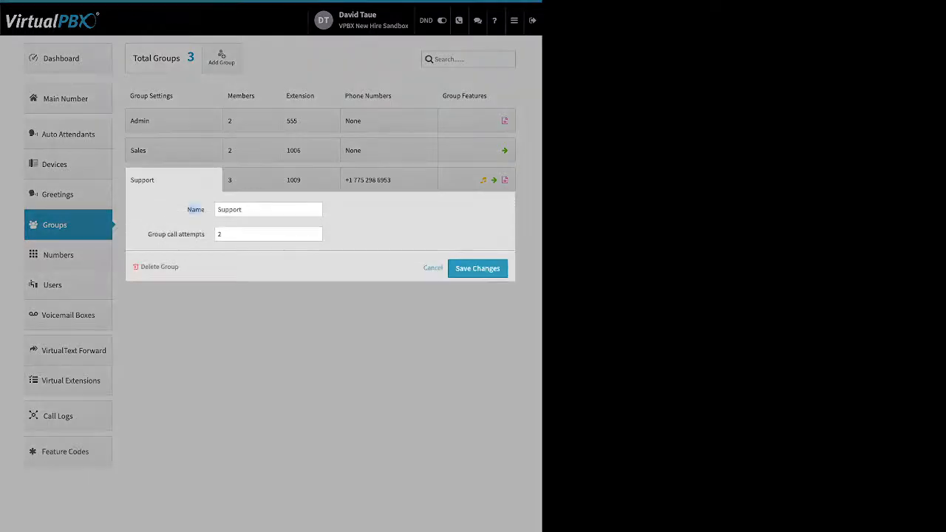
triple_click(176, 234)
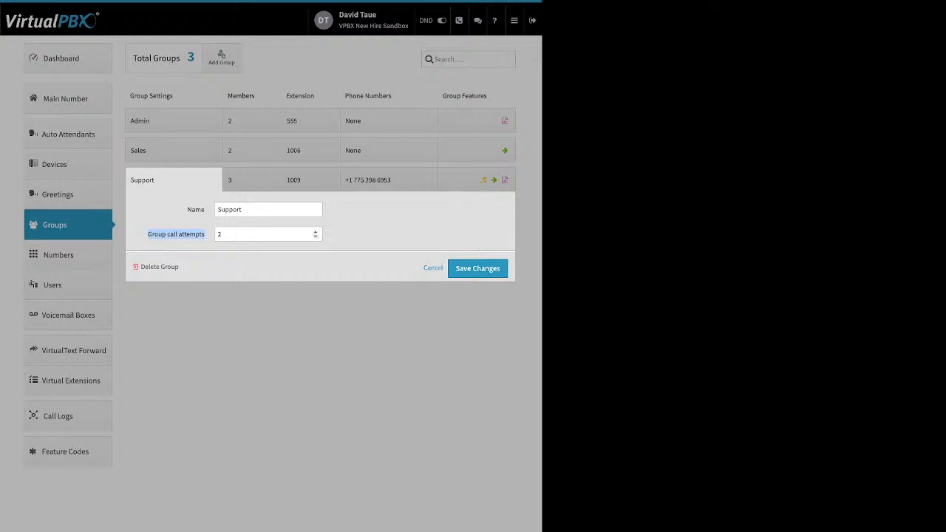
left_click(316, 232)
left_click(315, 232)
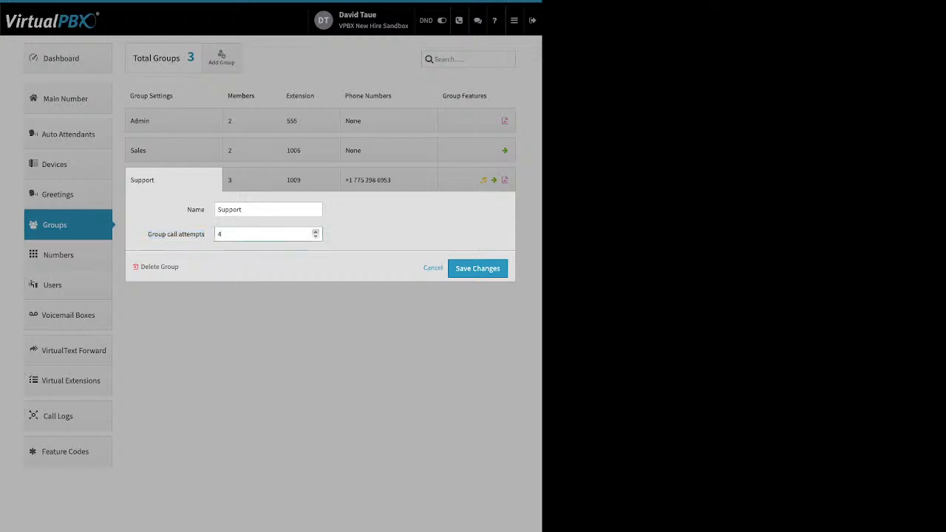
left_click(316, 232)
left_click(315, 236)
- Save the Support group settings and show its three members' 0–120 second ring timing
left_click_drag(180, 266, 141, 267)
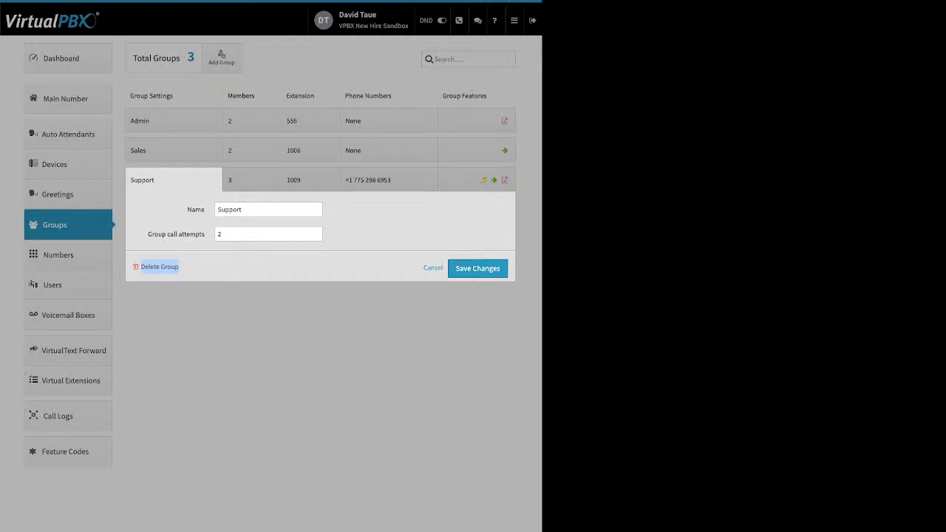
left_click(477, 268)
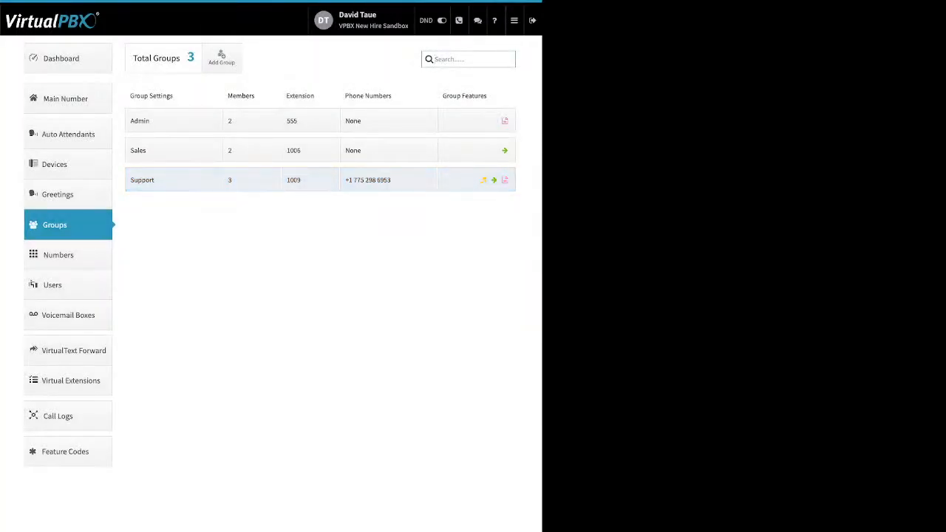
left_click(251, 180)
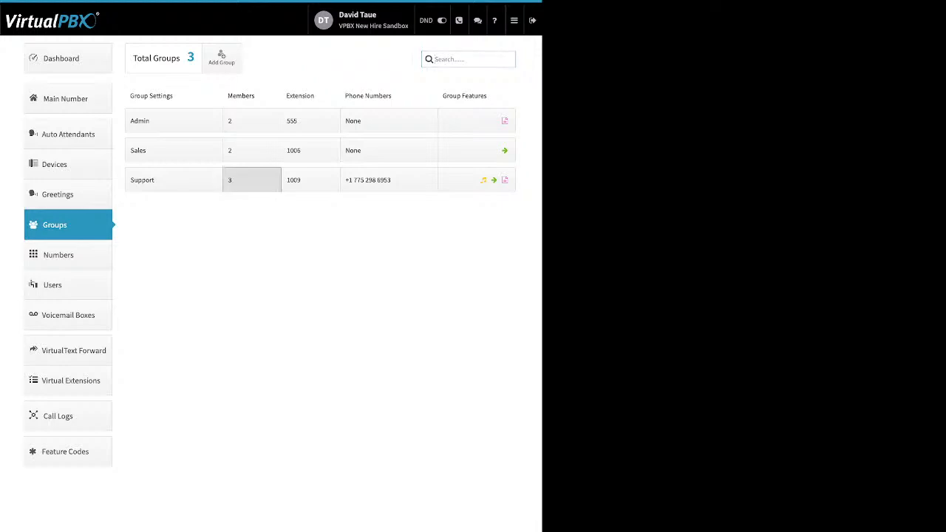
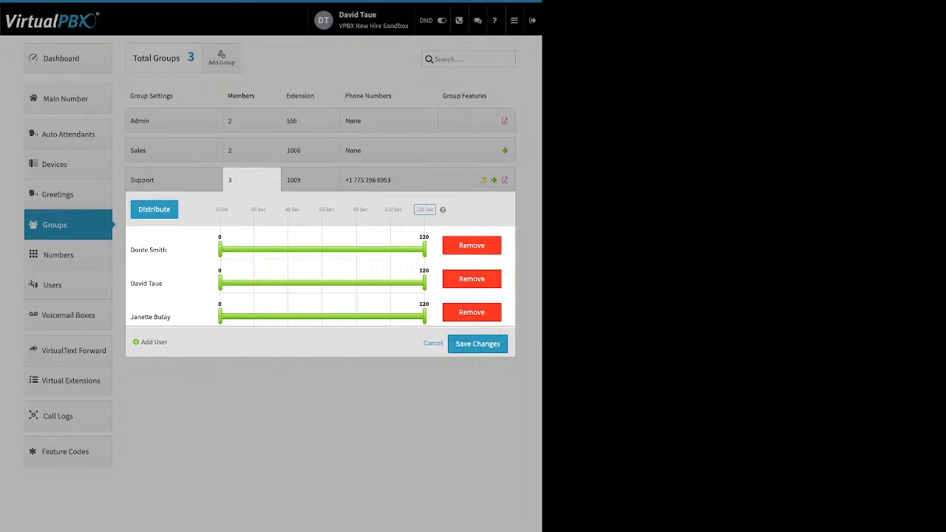
- Cut the Support group's ring timeline to 60 seconds and distribute its three members evenly
left_click_drag(434, 209, 320, 210)
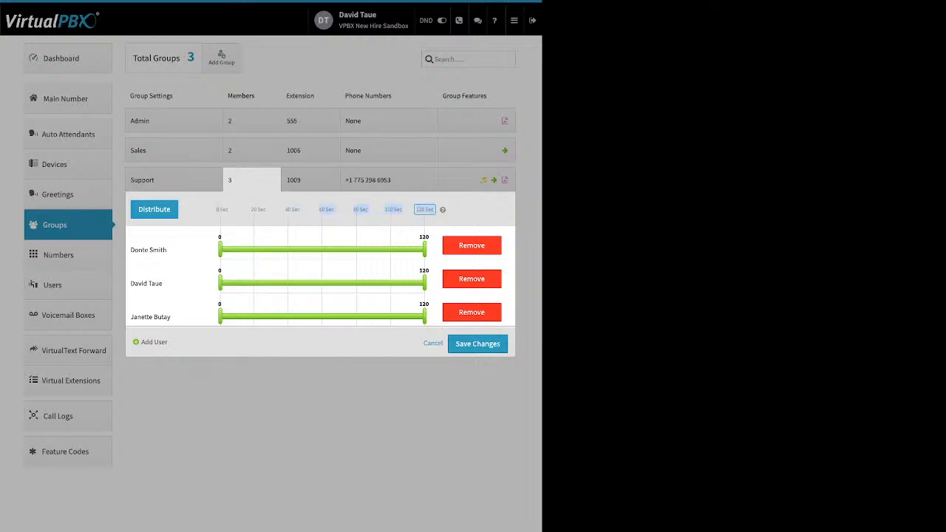
double_click(424, 209)
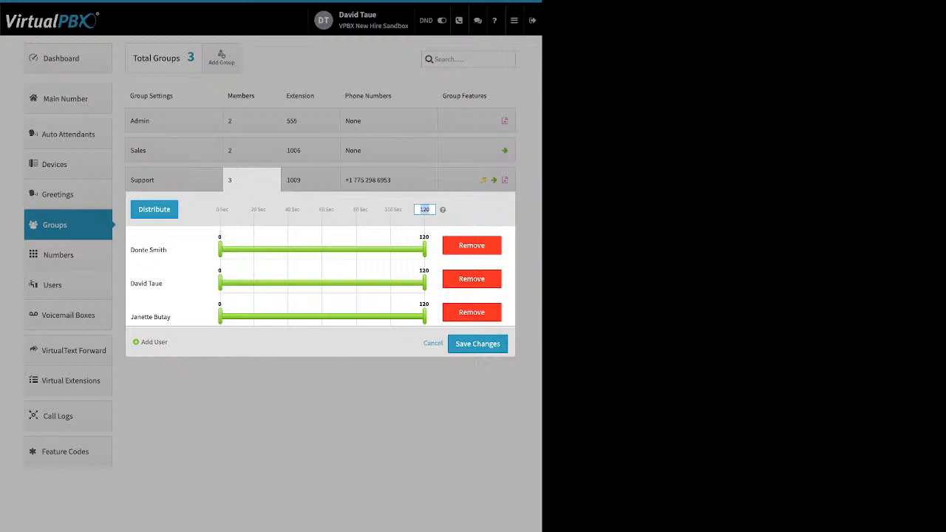
type("60")
key("Return")
left_click(154, 209)
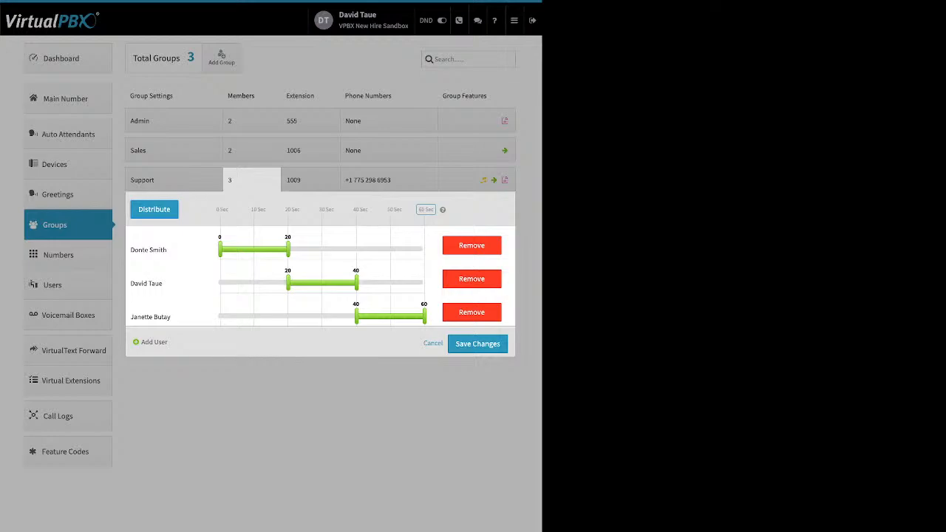
- Drag the Support members' ring handles so all three ring from 0 to 60 seconds
left_click_drag(287, 283, 247, 283)
left_click_drag(356, 317, 285, 316)
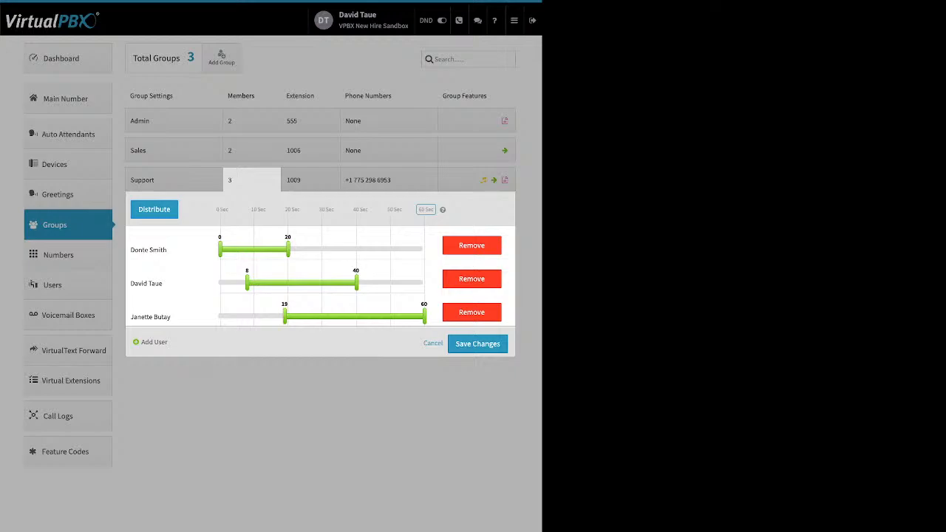
left_click_drag(141, 342, 167, 342)
left_click_drag(284, 316, 233, 316)
left_click_drag(247, 283, 220, 283)
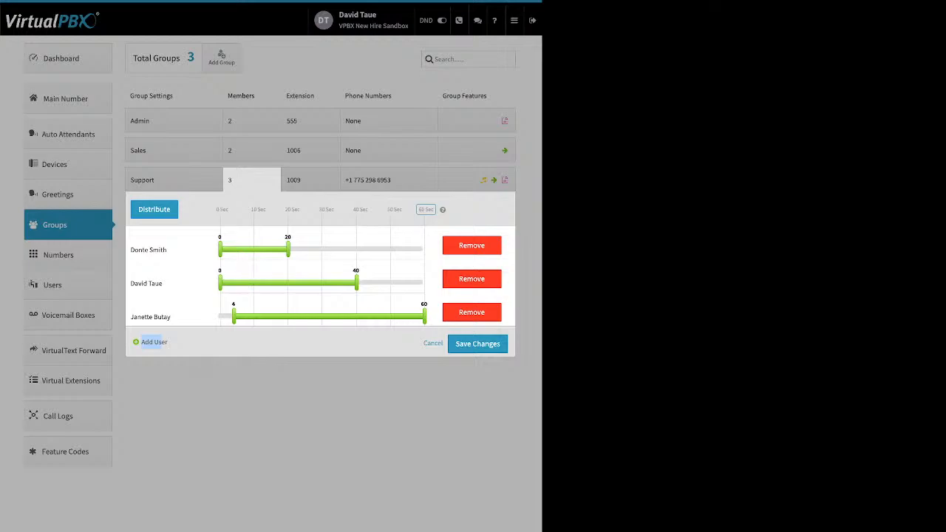
left_click_drag(233, 316, 220, 317)
left_click_drag(356, 283, 424, 283)
left_click_drag(289, 249, 424, 249)
left_click_drag(288, 249, 424, 249)
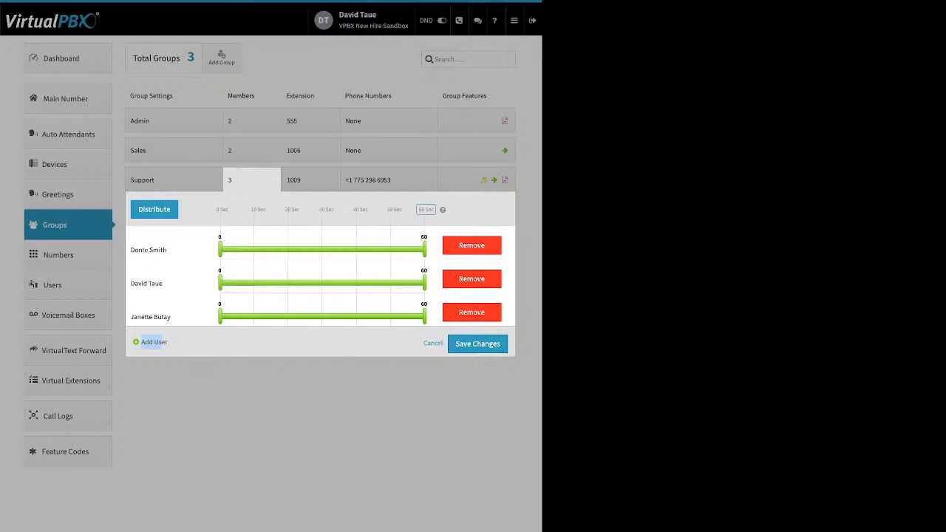
- Move the third member to the top and redistribute into 0–20, 20–40, 40–60 second slots
left_click(154, 209)
left_click_drag(185, 316, 184, 249)
left_click(153, 209)
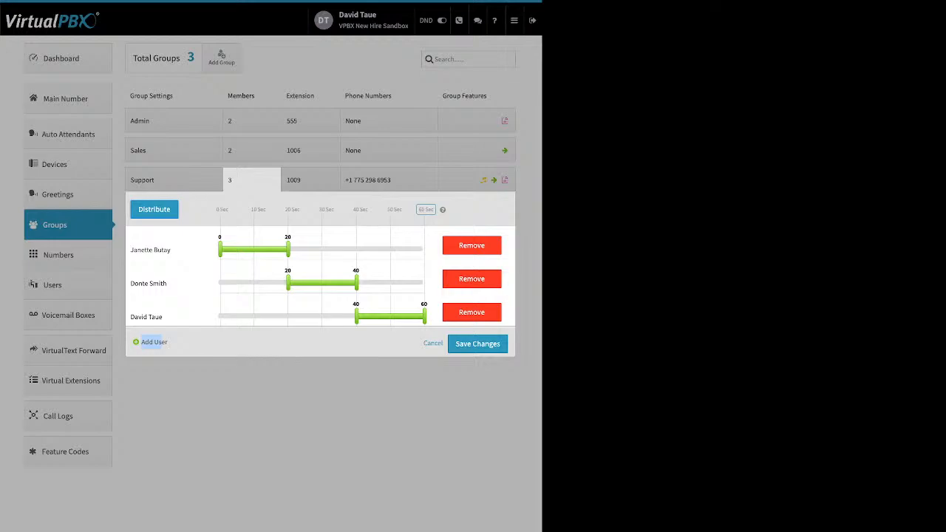
- Save the new ring order, then add another extension to the Support group and save
left_click(433, 343)
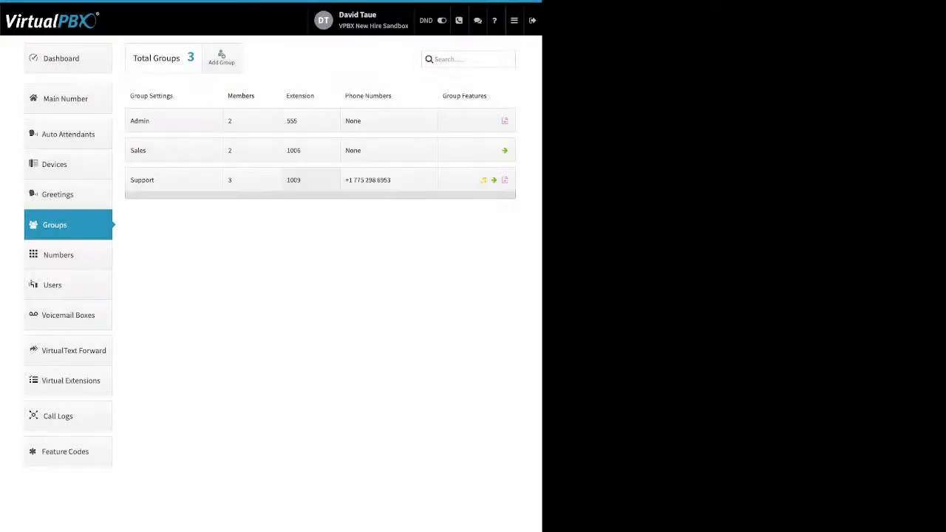
left_click(310, 180)
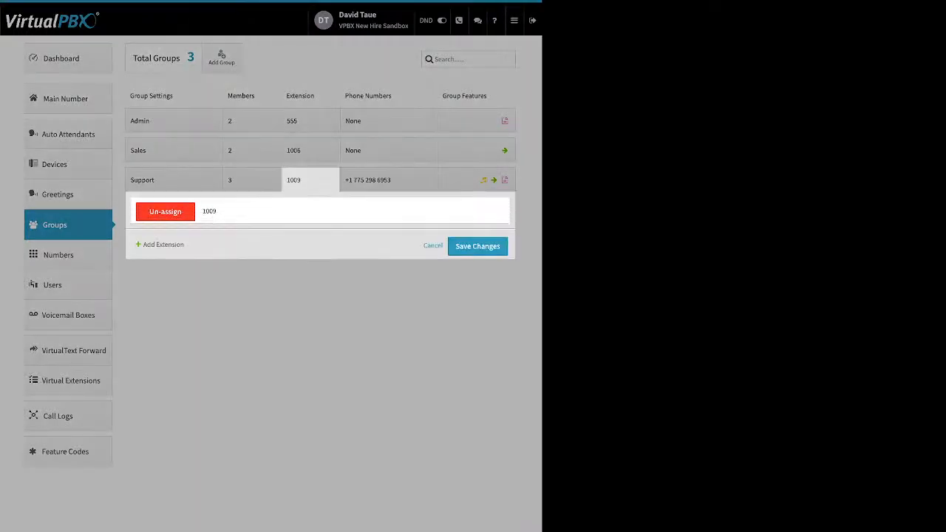
left_click_drag(148, 245, 183, 245)
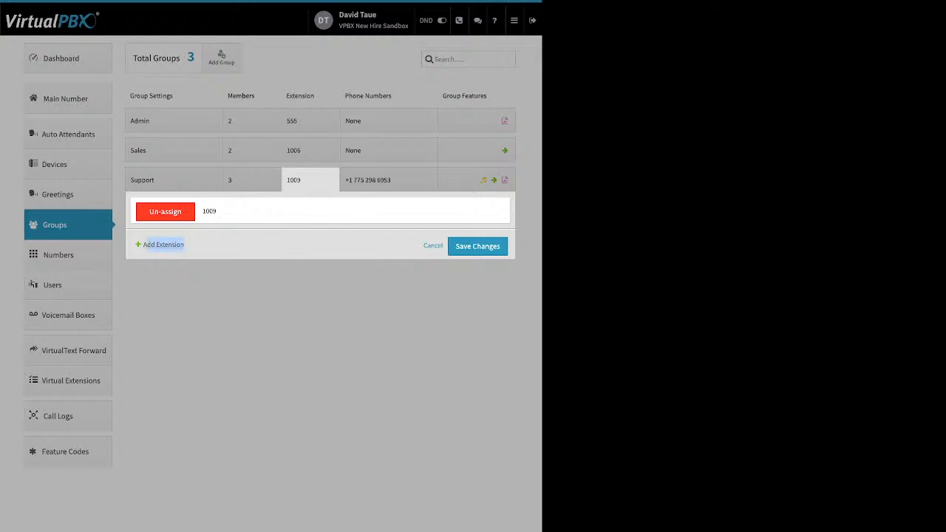
left_click(164, 245)
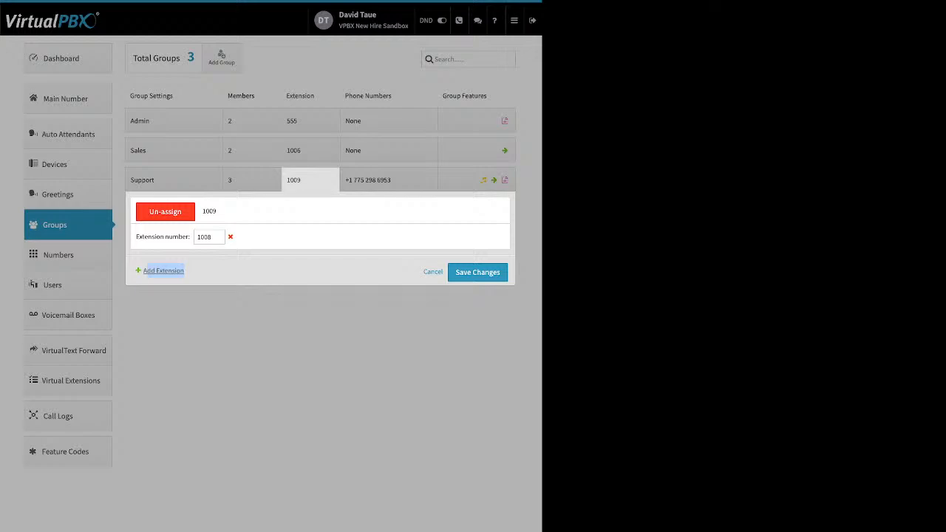
left_click(477, 272)
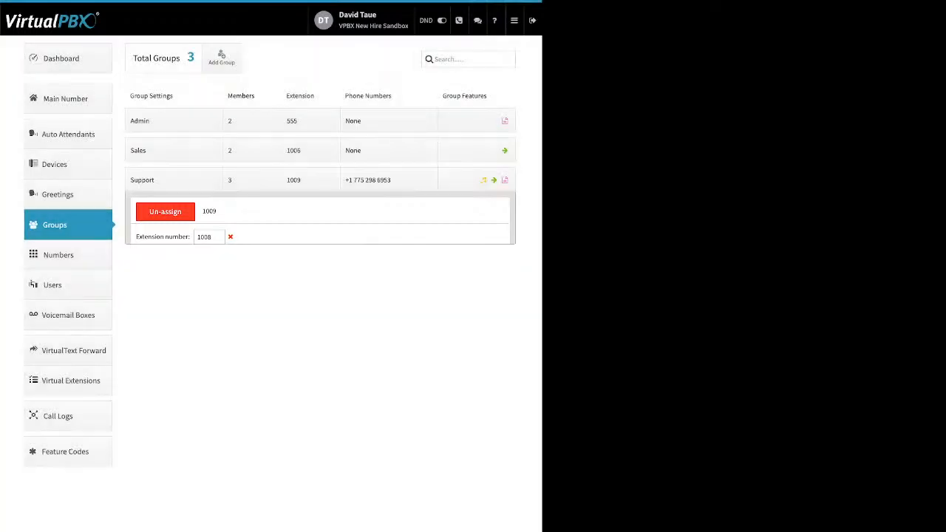
- Review the Support phone number's options, then open the group's feature settings
left_click(390, 180)
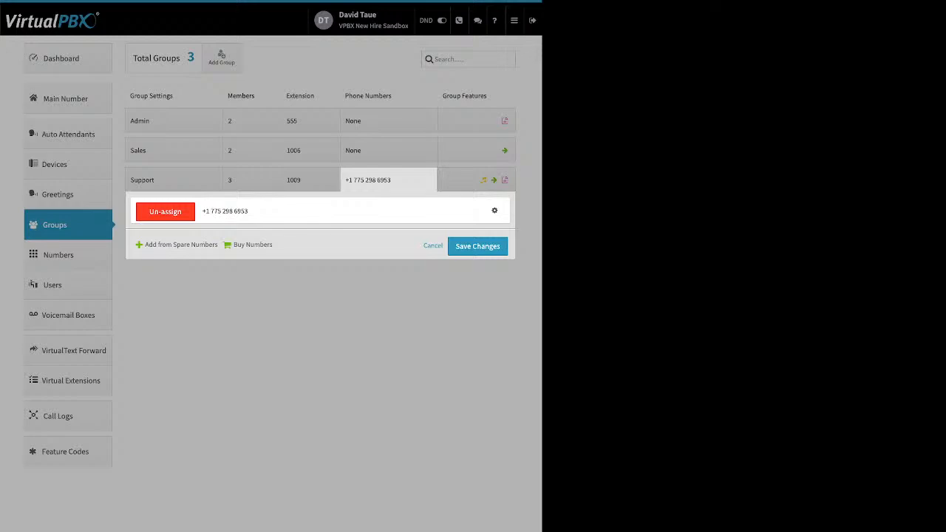
left_click_drag(146, 244, 218, 245)
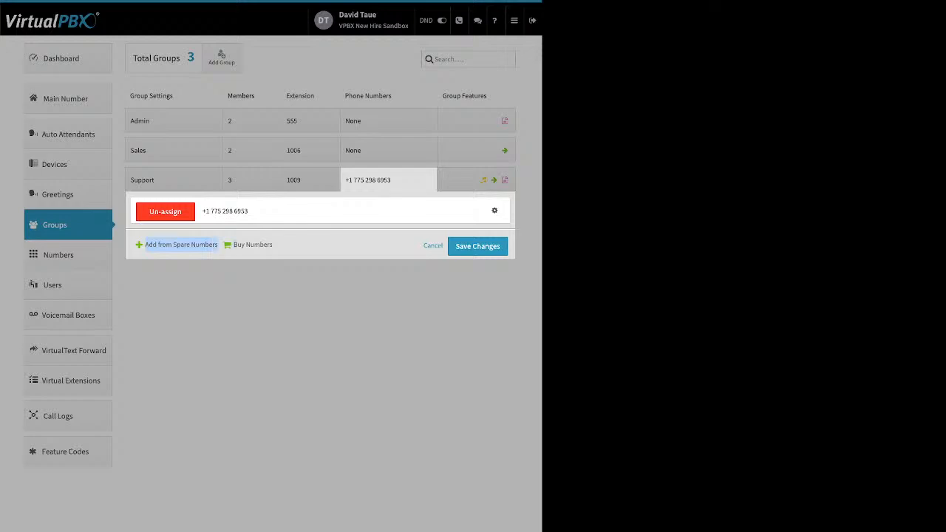
left_click(494, 211)
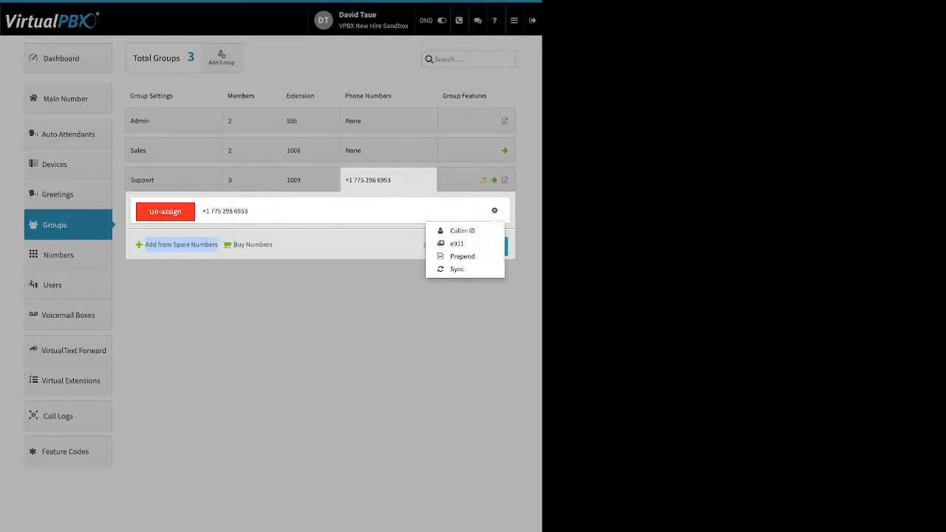
left_click(385, 211)
left_click(388, 180)
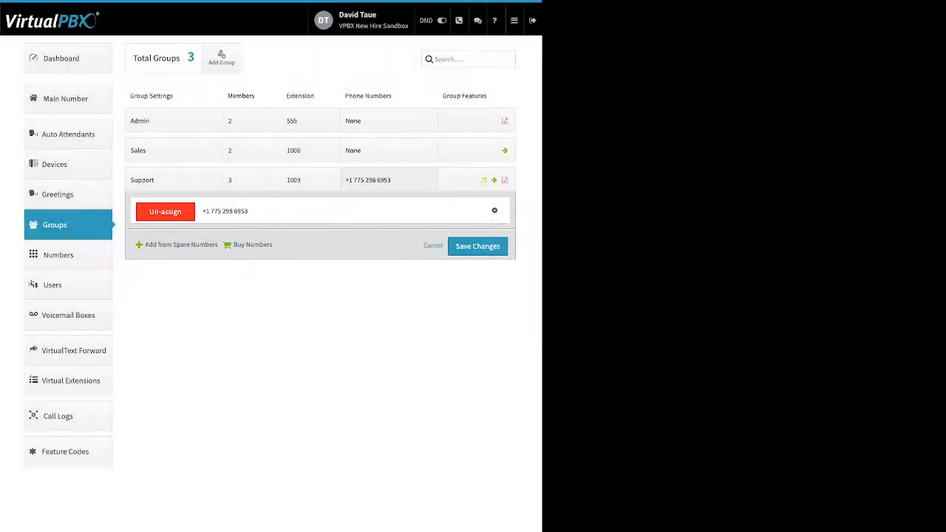
left_click(472, 179)
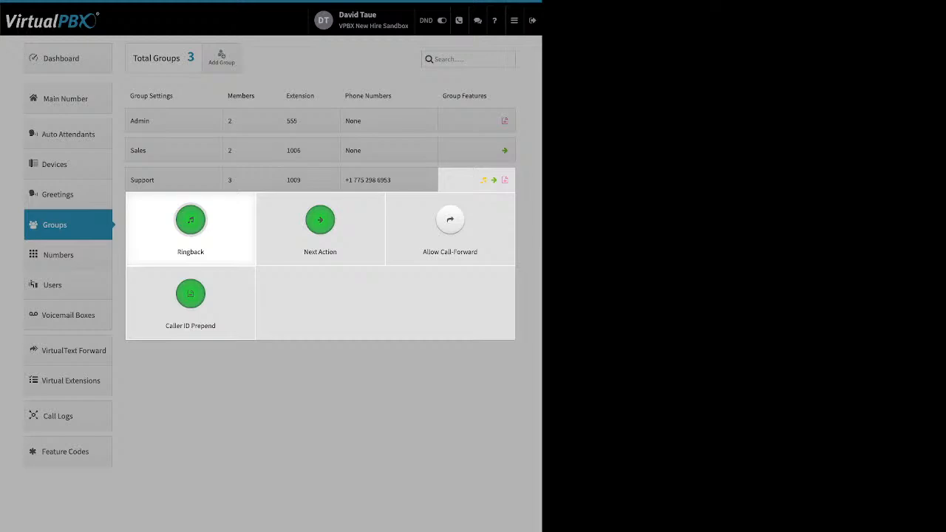
left_click(190, 222)
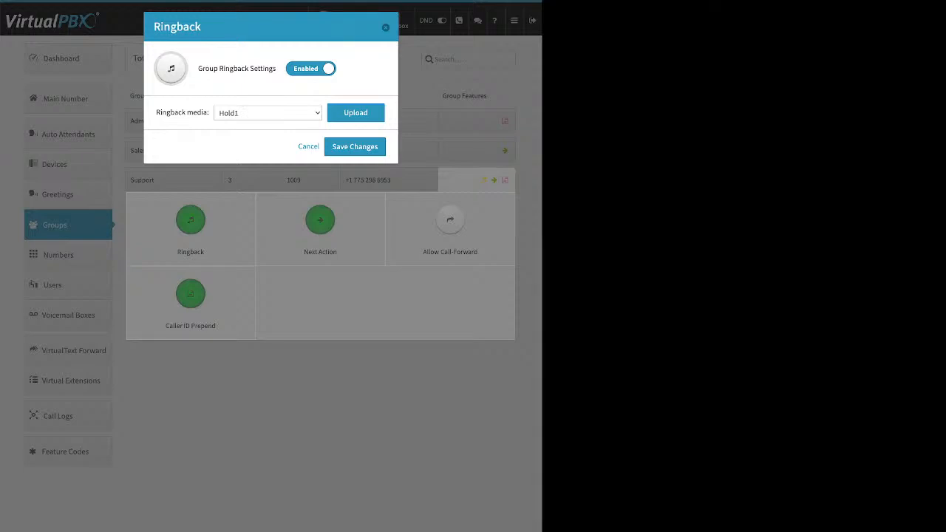
left_click_drag(213, 68, 277, 69)
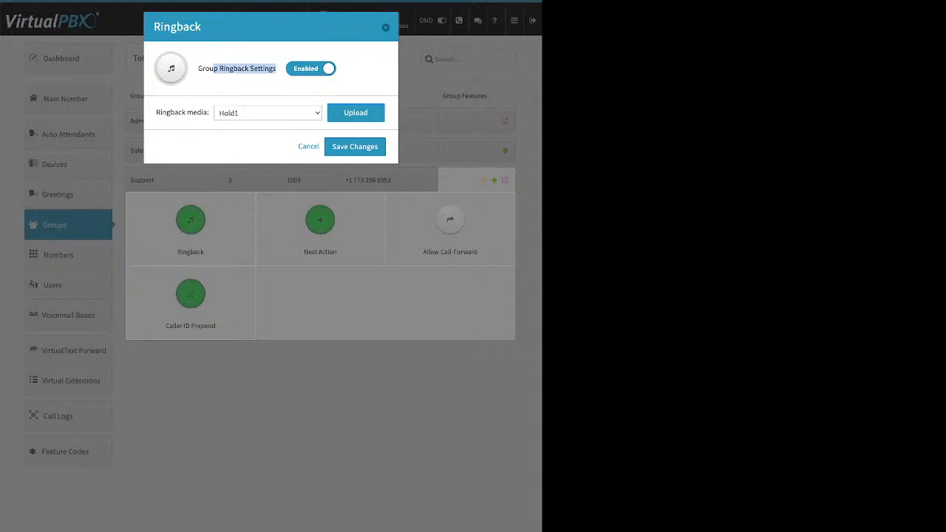
left_click(355, 112)
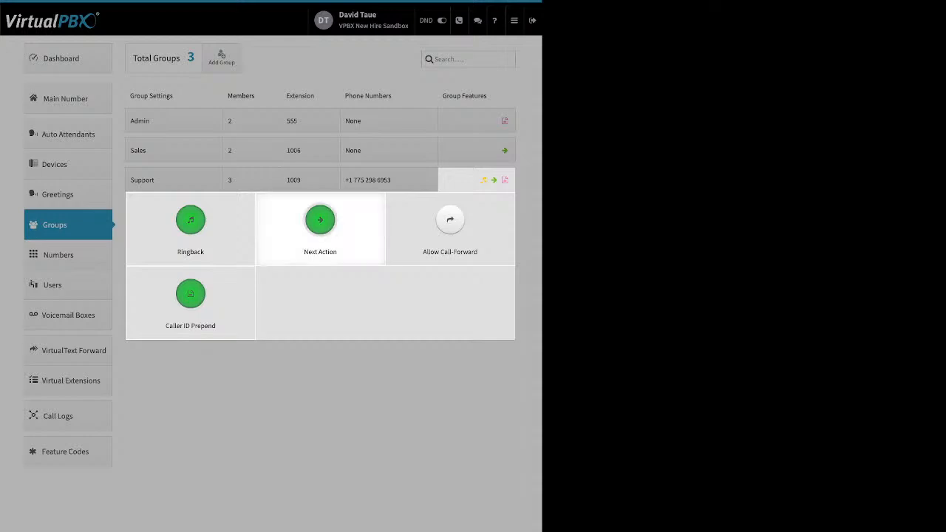
left_click(320, 219)
left_click_drag(192, 68, 305, 68)
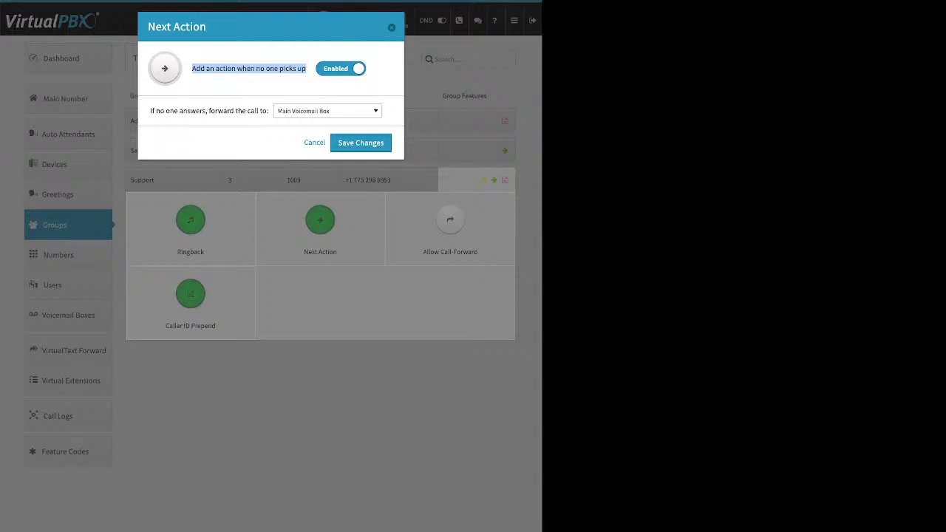
left_click(328, 111)
scroll(324, 183, "up", 8)
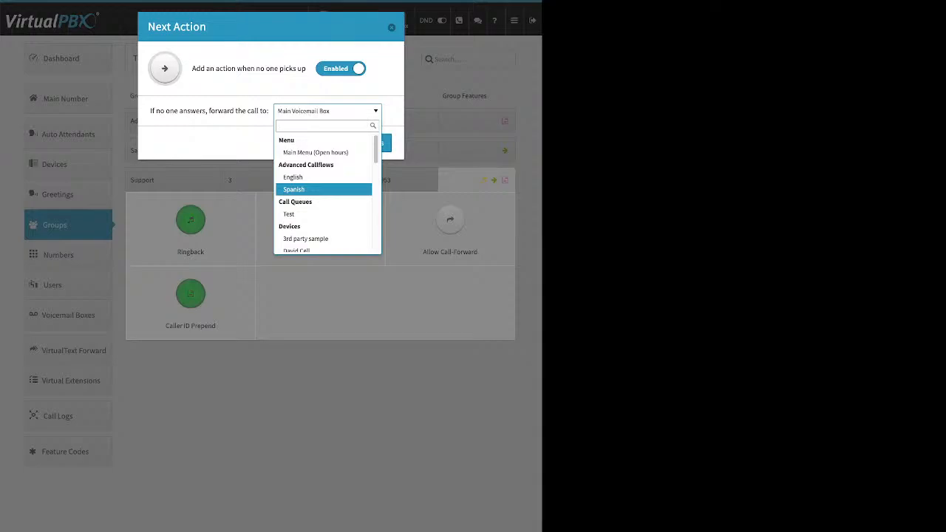
key("Down")
key("Down")
key("Down")
key("Down")
key("Down")
key("Down")
key("Down")
key("Down")
key("Down")
key("Down")
key("Down")
key("Down")
key("Down")
key("Down")
key("Down")
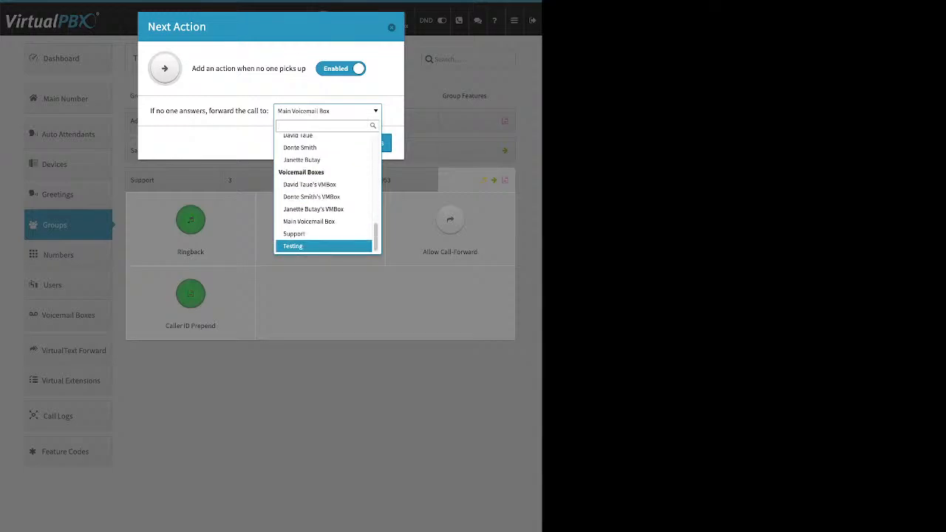
key("Escape")
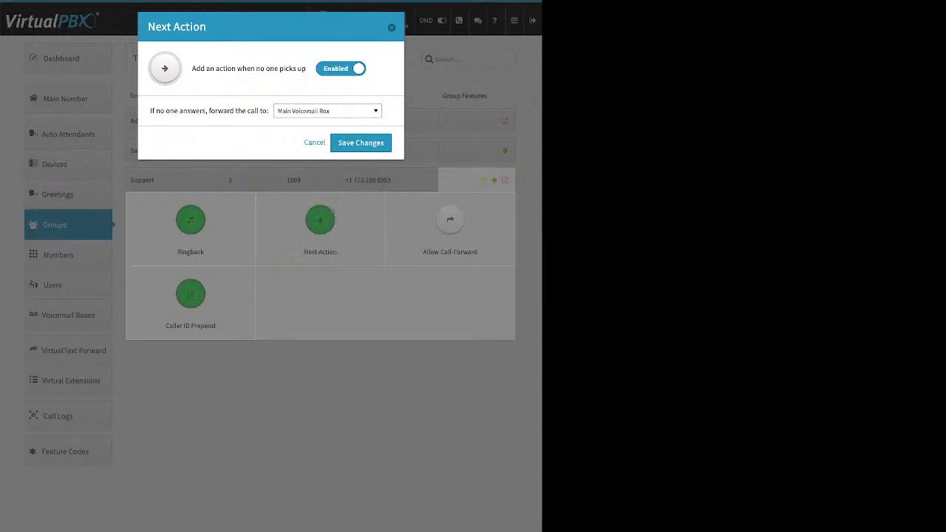
key("Escape")
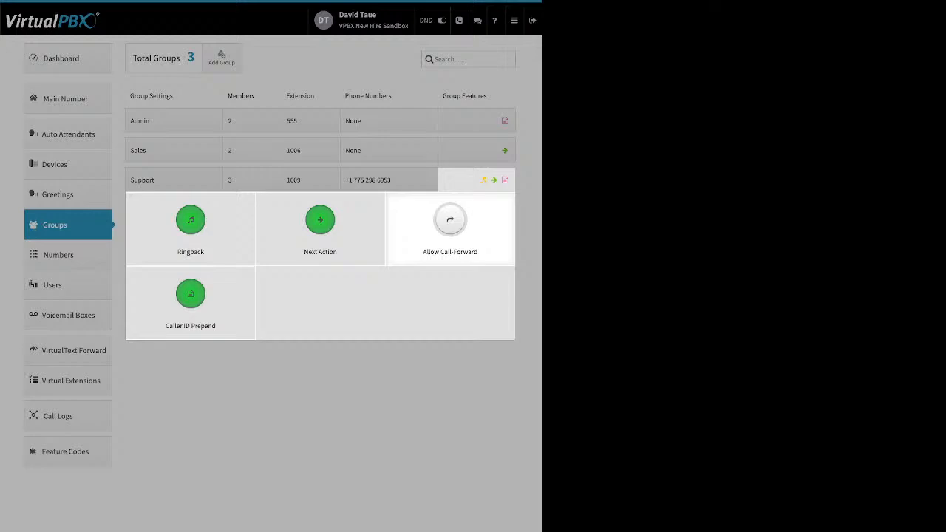
- Try enabling Allow Call-Forward for the group, then cancel without saving
left_click(450, 221)
left_click(286, 69)
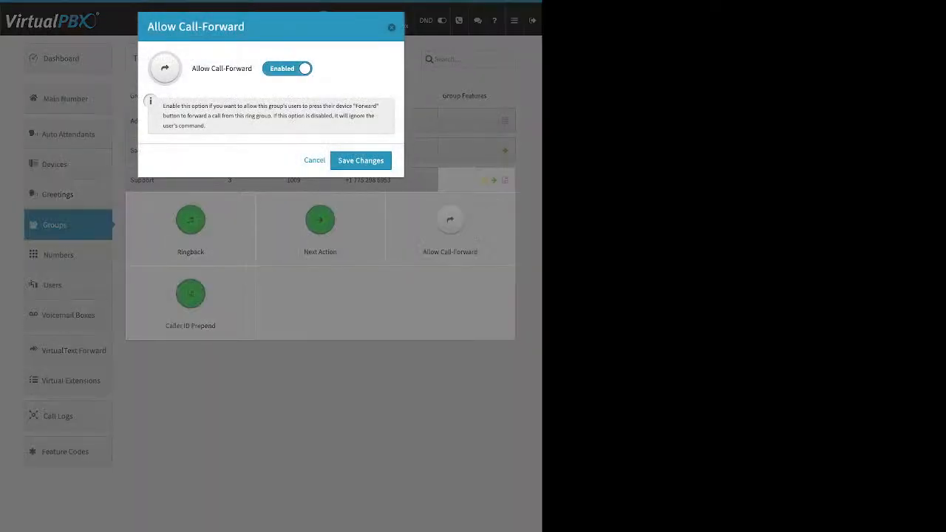
left_click(315, 161)
- Open Caller ID Prepend and review its prefix fields
left_click(190, 295)
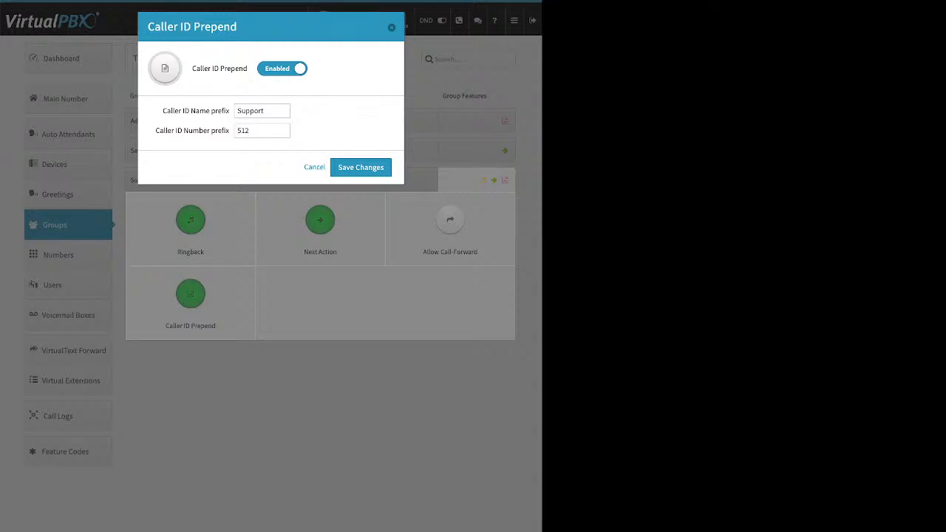
left_click_drag(163, 111, 219, 111)
left_click_drag(155, 130, 229, 130)
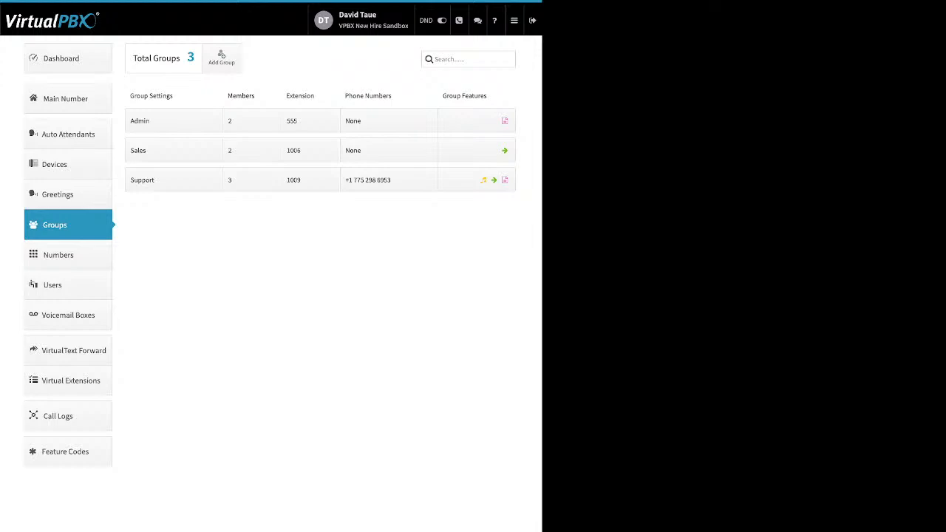
- On the Main Number page, open the second company number's Office Hours Strategy
left_click(65, 98)
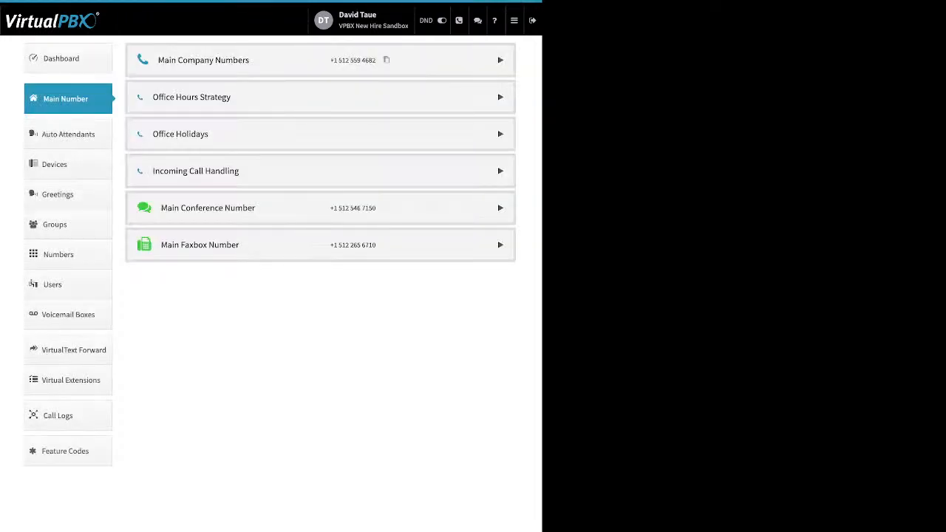
left_click(500, 60)
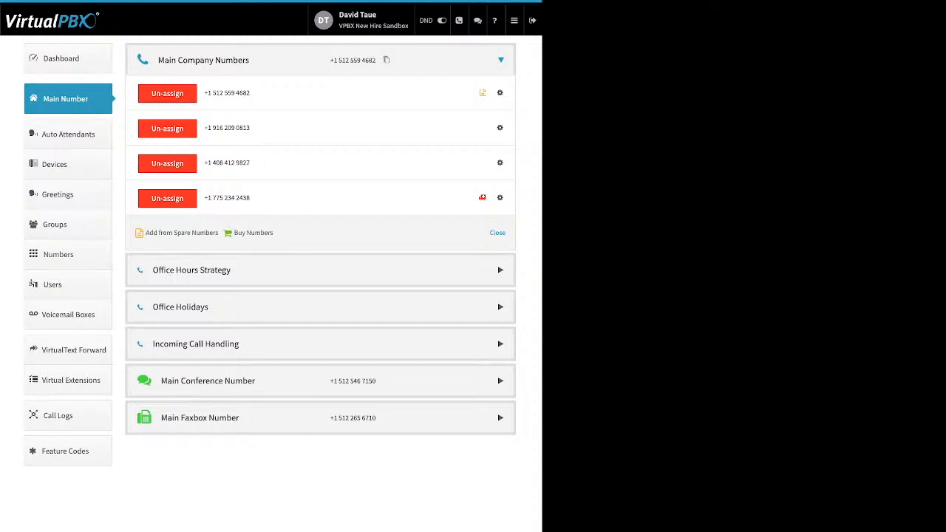
left_click_drag(274, 233, 147, 233)
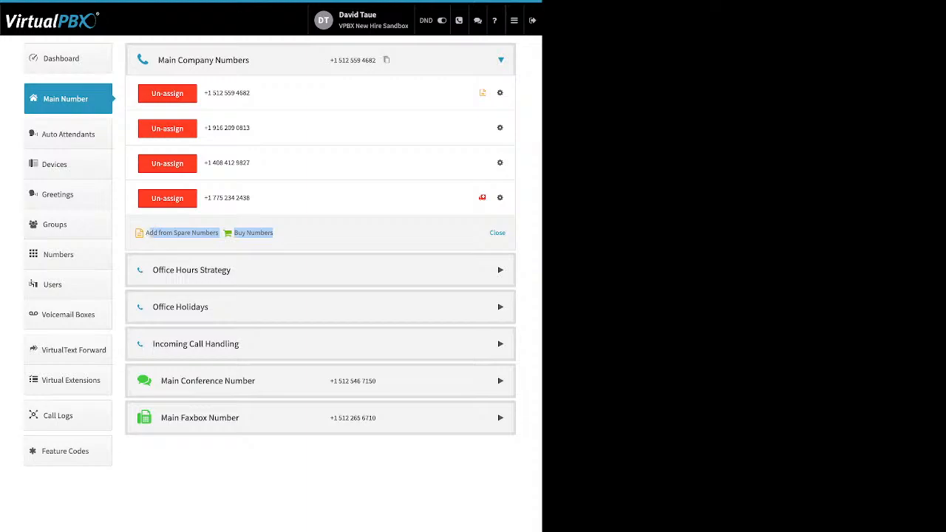
left_click(499, 128)
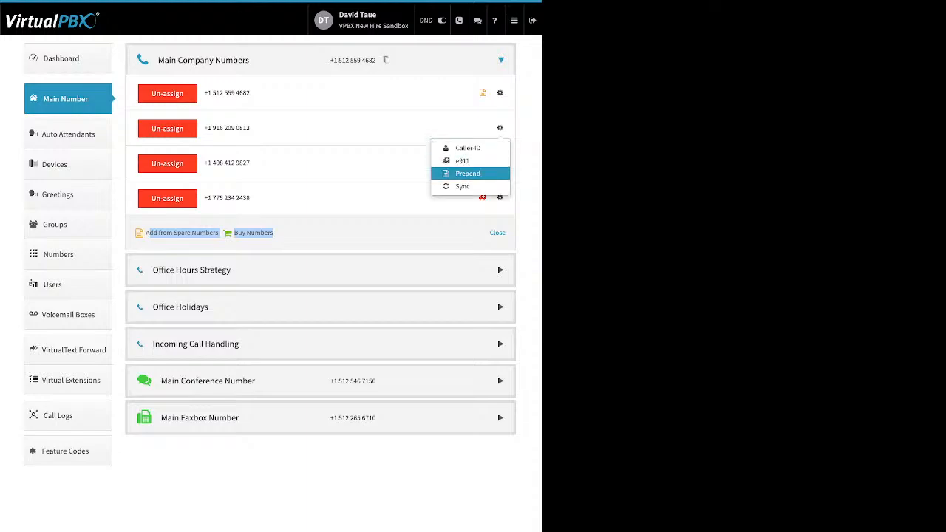
left_click(191, 270)
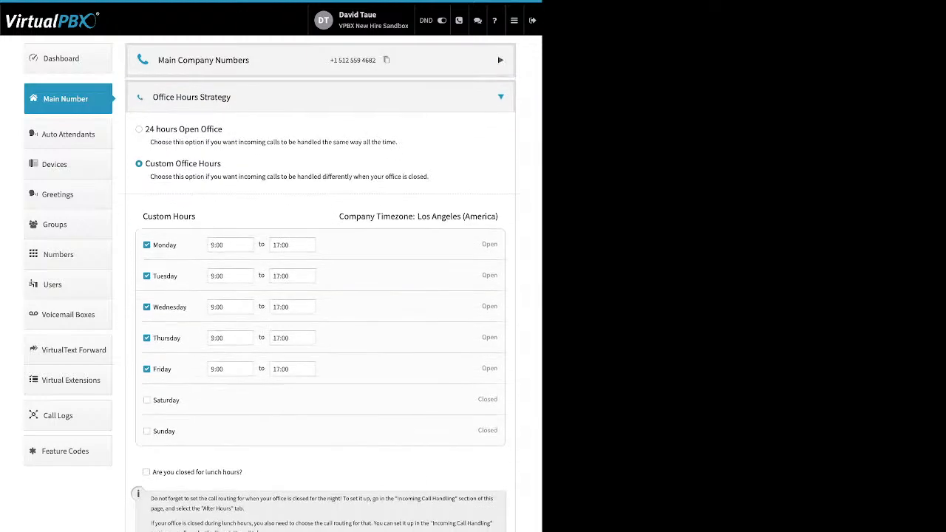
- Keep Custom Office Hours selected with Monday starting at 9:00
left_click_drag(222, 129, 155, 129)
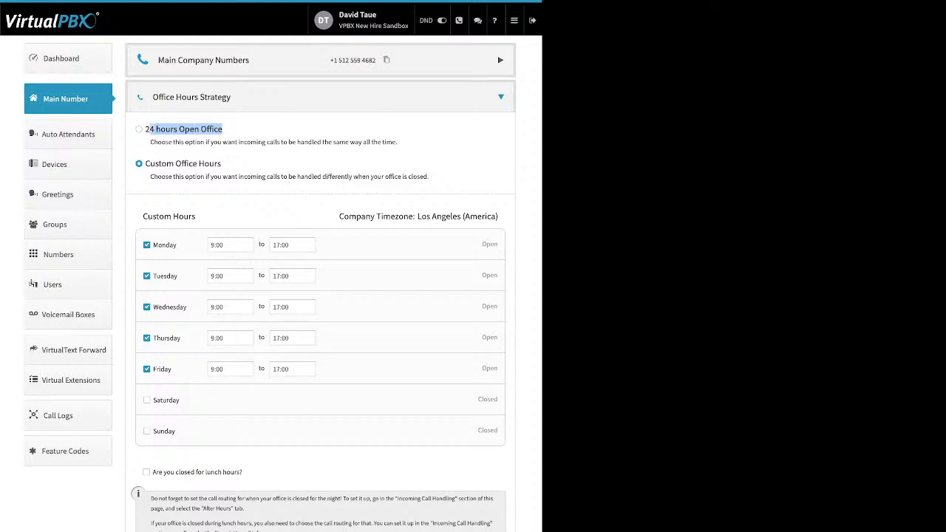
left_click_drag(221, 164, 146, 163)
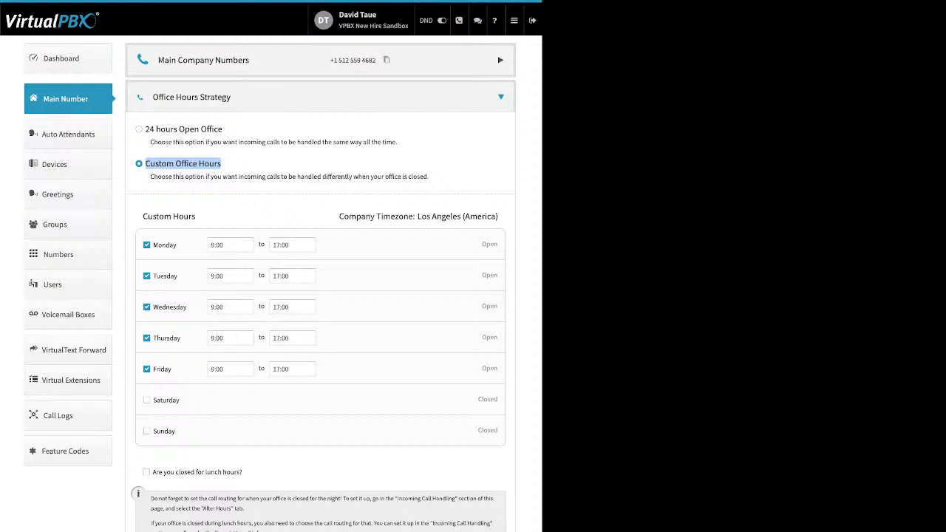
left_click_drag(177, 244, 153, 245)
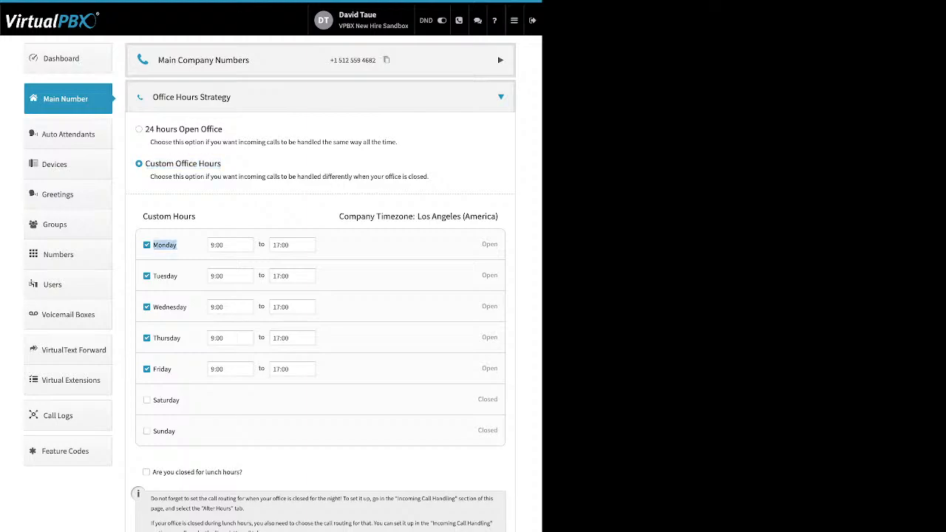
left_click(230, 245)
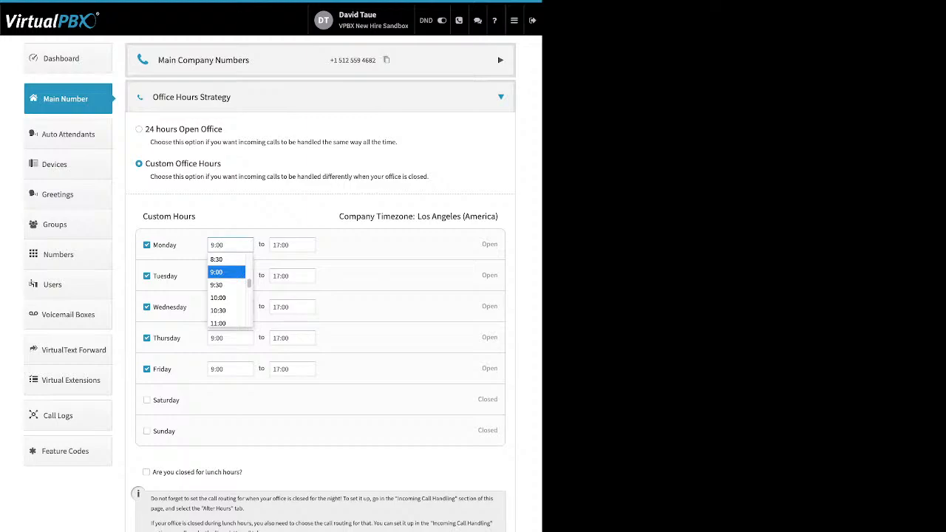
left_click(217, 272)
- Try a lunch closure starting at 12:00, then turn the lunch closure back off
left_click_drag(243, 472, 152, 472)
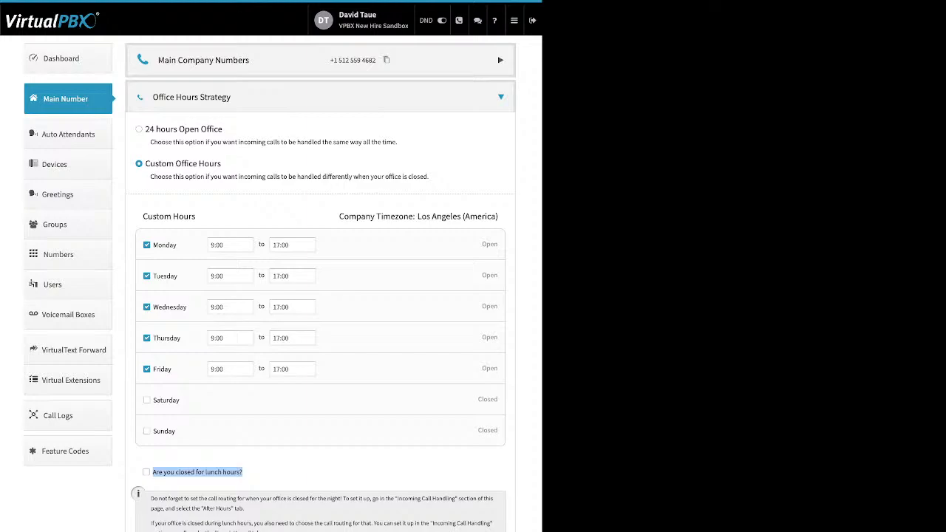
left_click(147, 471)
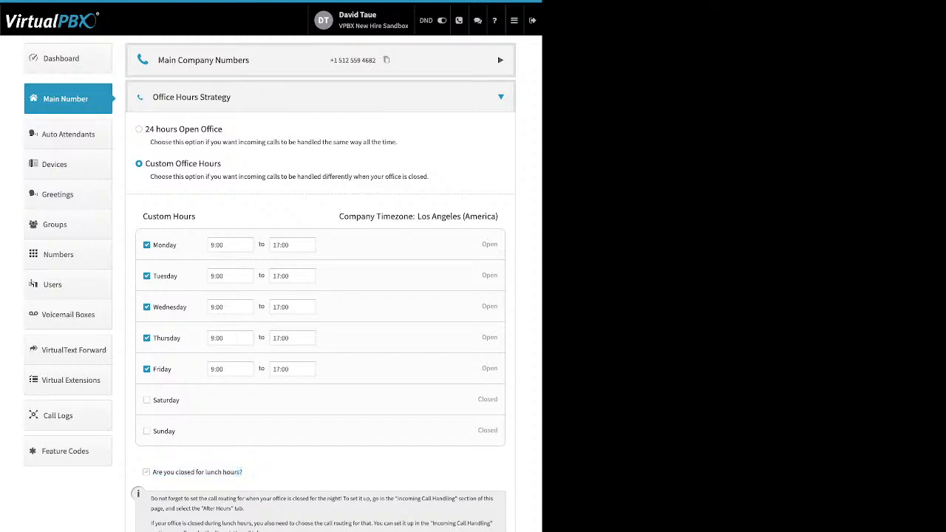
left_click(268, 471)
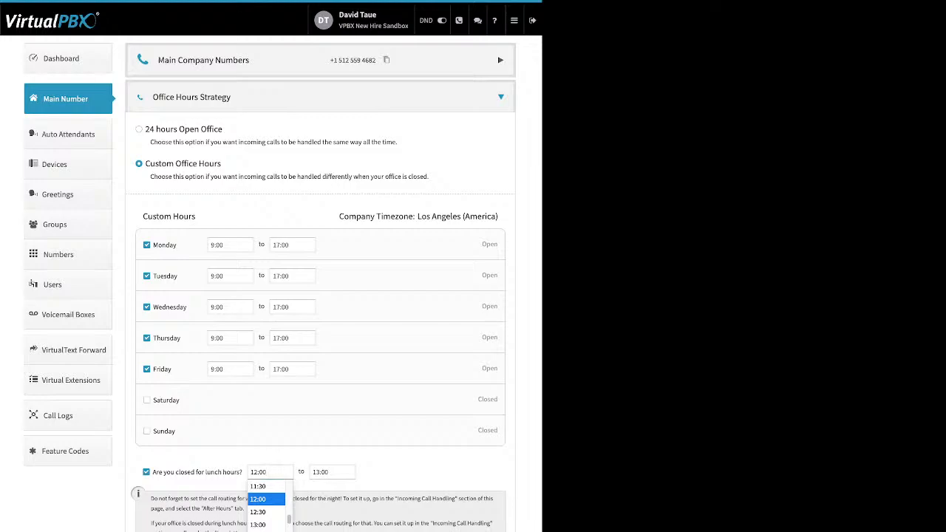
left_click(259, 499)
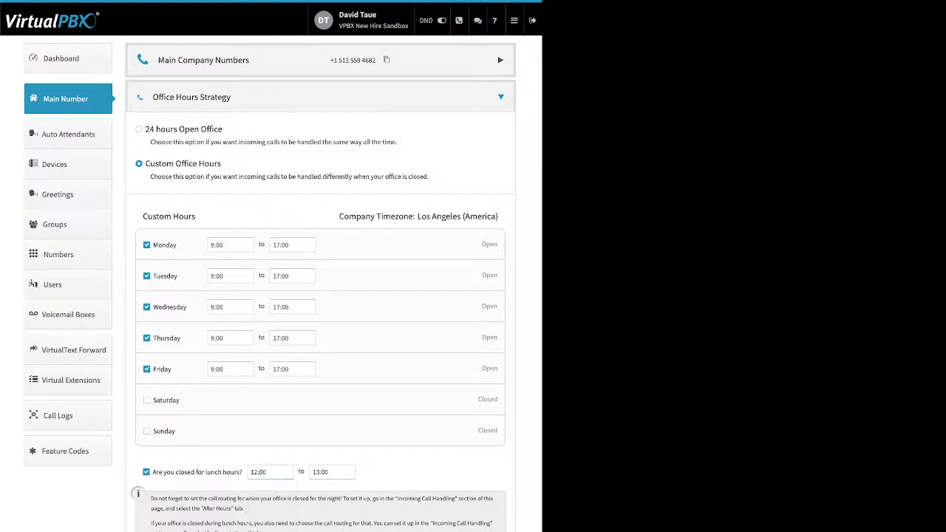
left_click(146, 471)
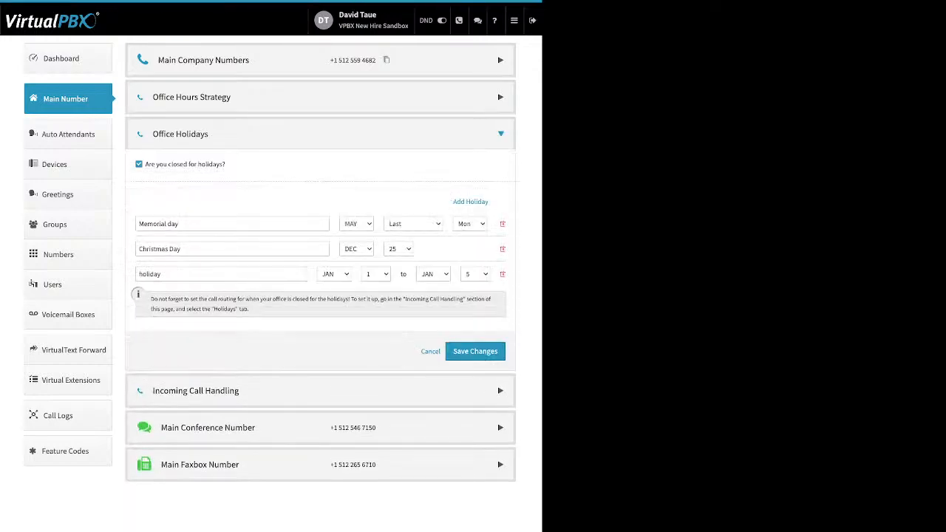
- Look through the Add Holiday types without adding a new holiday
left_click_drag(226, 164, 146, 164)
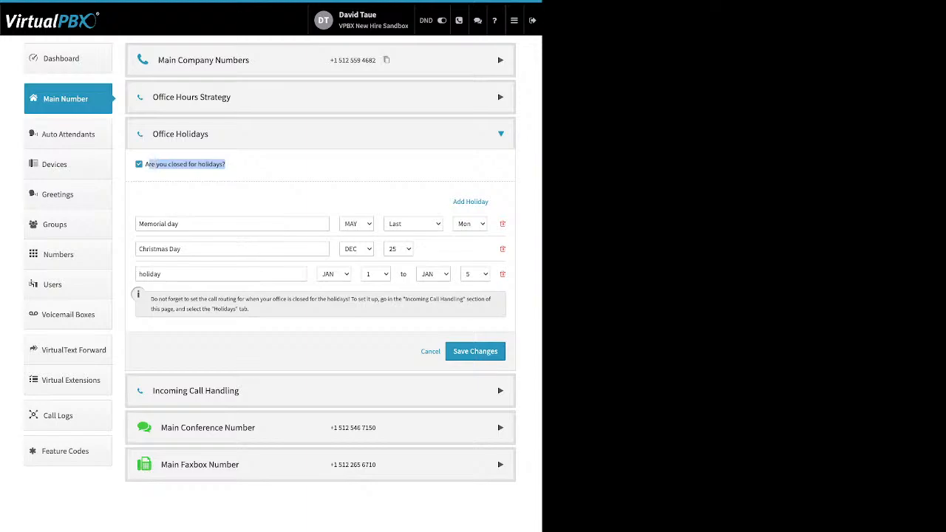
left_click(470, 200)
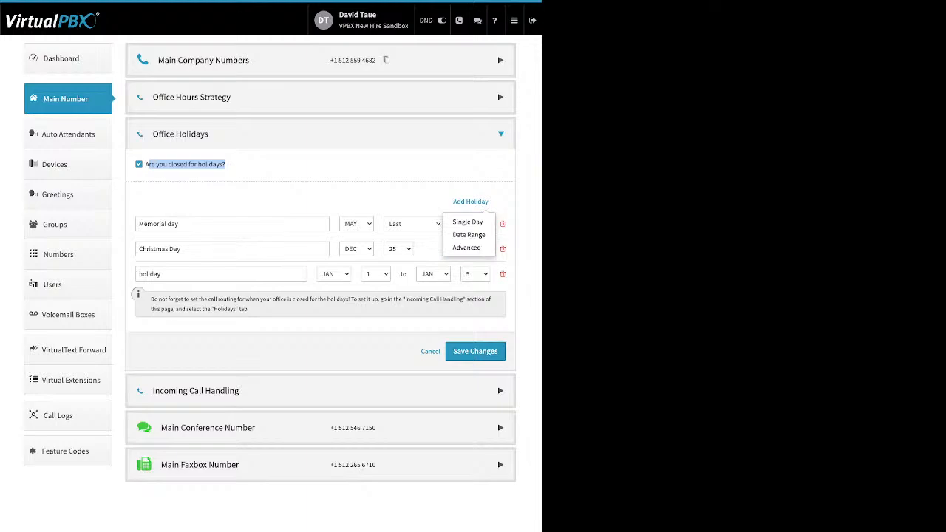
left_click(399, 198)
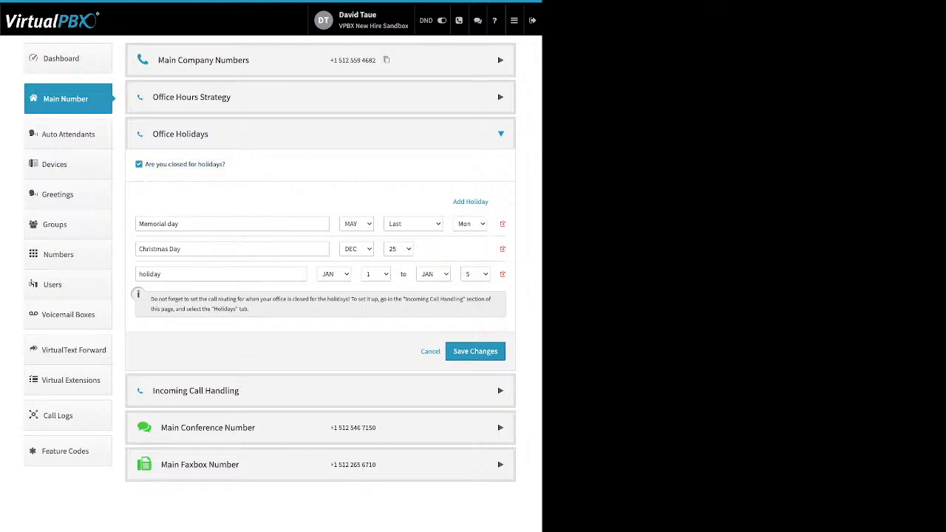
- Check the Christmas Day, third holiday and Memorial day names, then collapse Office Holidays
left_click(159, 248)
key("ctrl+a")
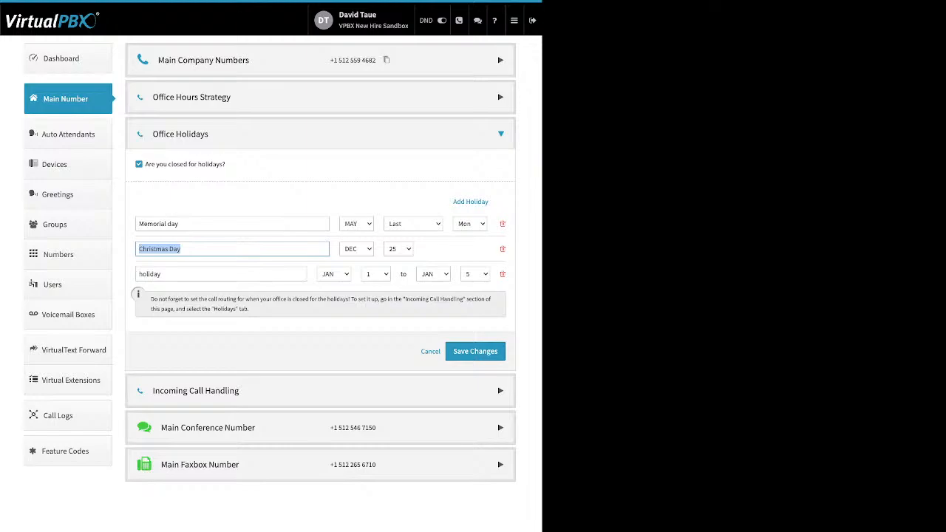
left_click(150, 273)
key("ctrl+a")
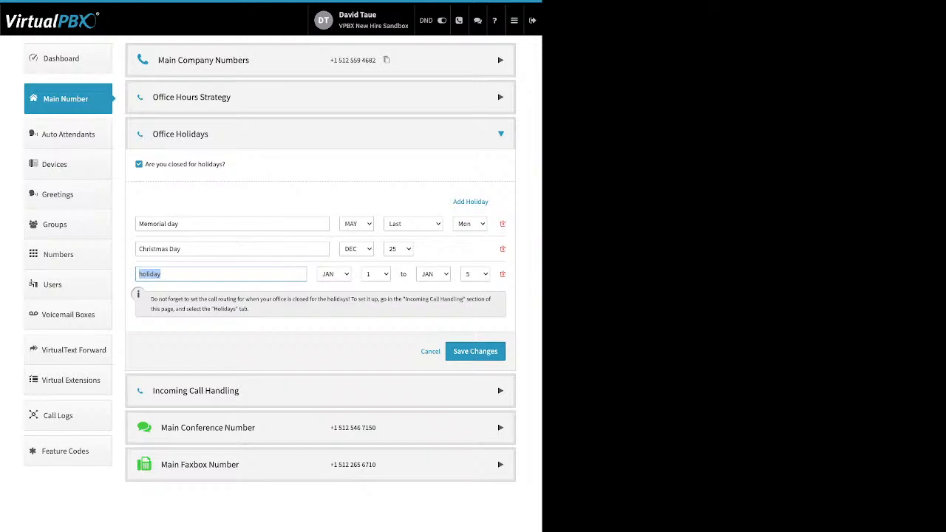
triple_click(158, 224)
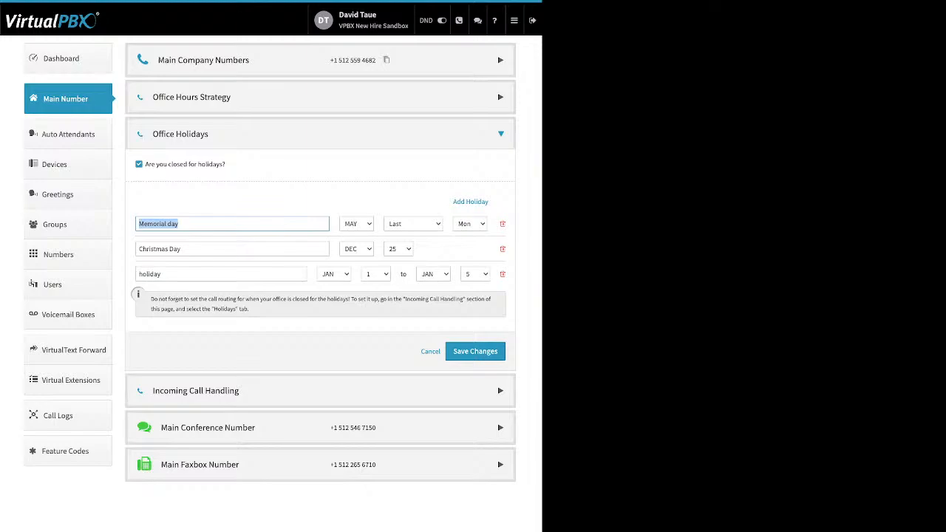
left_click(430, 351)
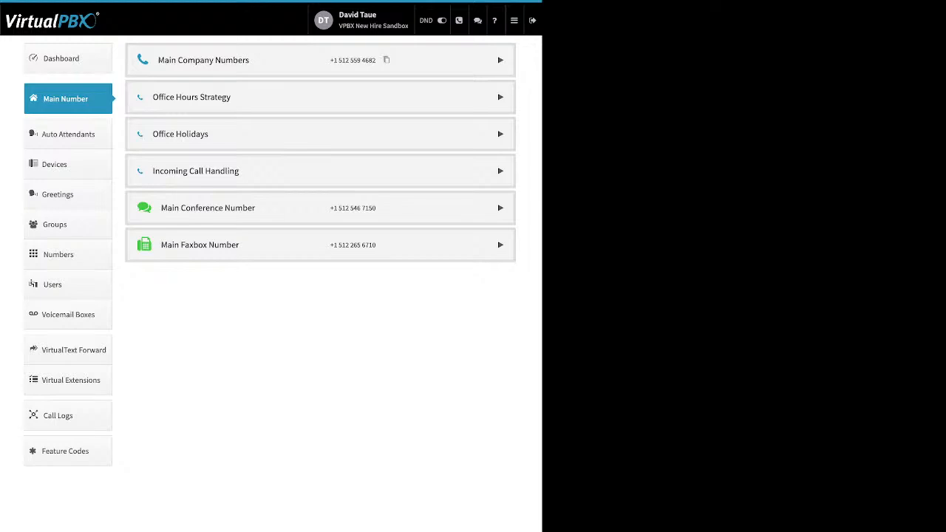
- Expand Incoming Call Handling, check After Hours and Holidays routing, then return to Open Hours
left_click(320, 171)
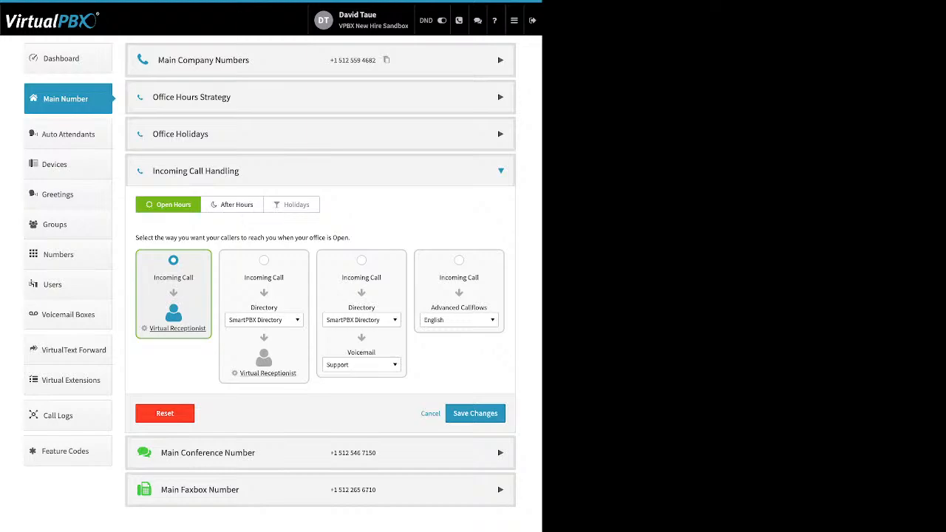
left_click(232, 205)
left_click(291, 205)
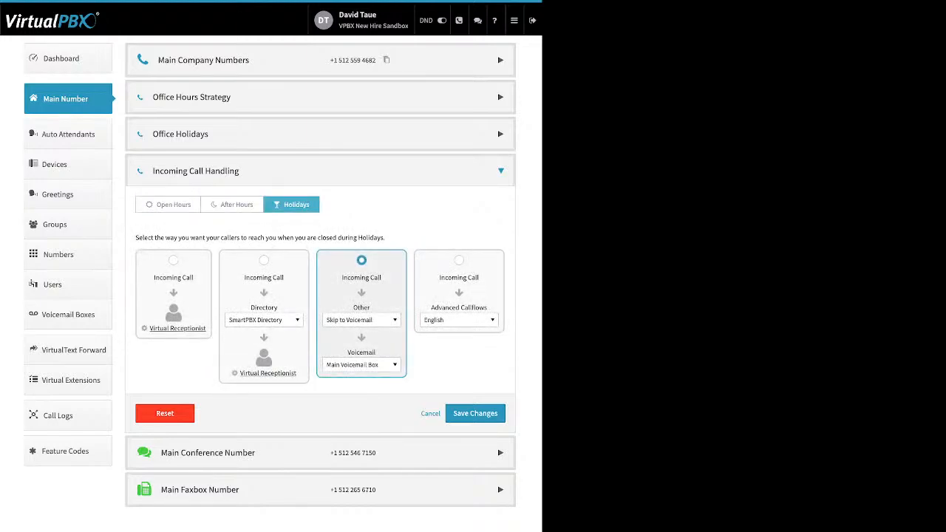
left_click(168, 204)
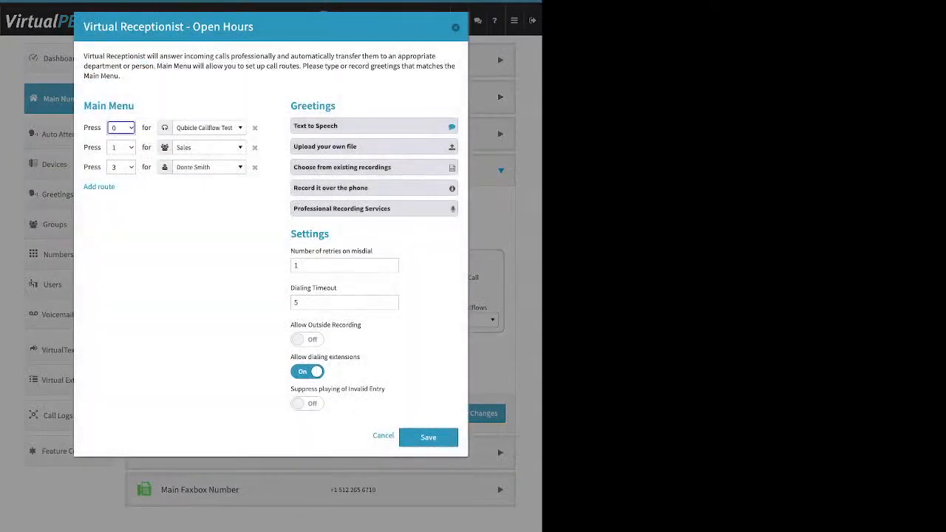
- Add a new route to the Virtual Receptionist's main menu
left_click_drag(134, 105, 83, 106)
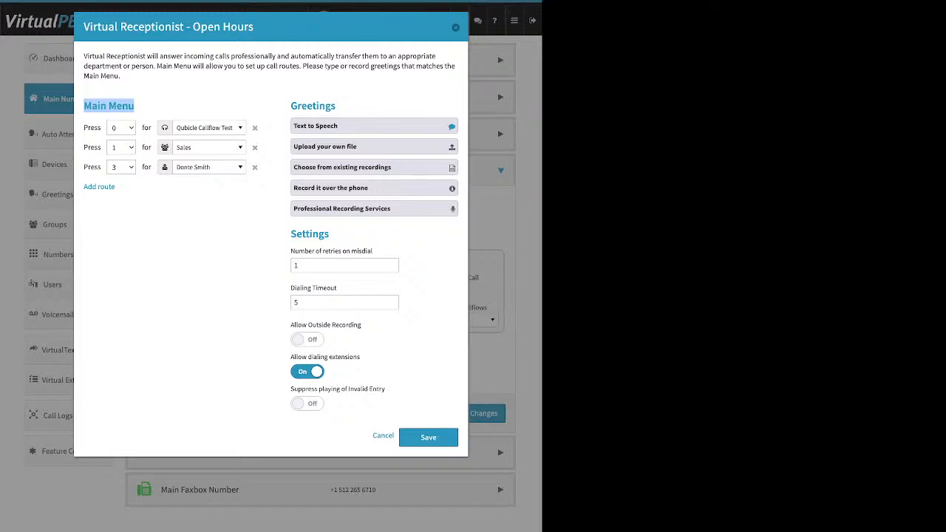
left_click_drag(118, 187, 83, 187)
left_click(99, 186)
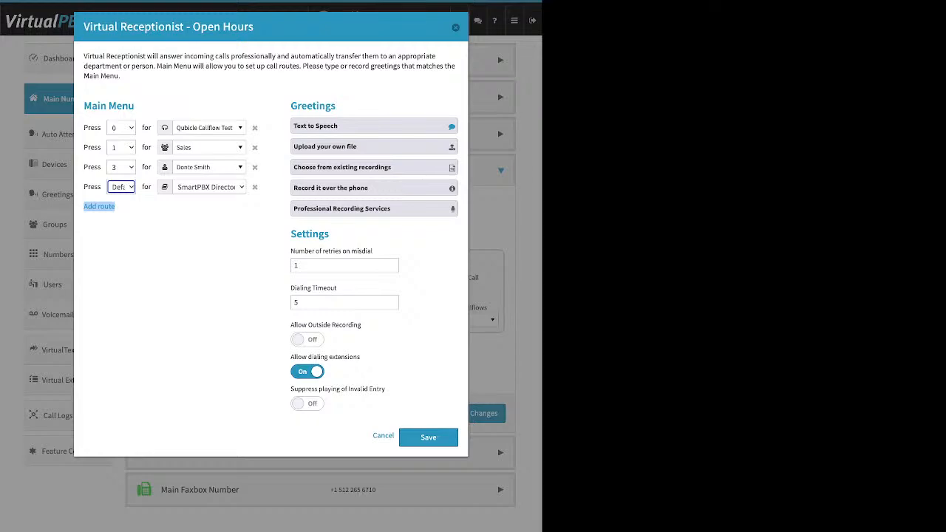
- Check the Press 0 destination list without changing it, then open the greeting options
left_click(208, 127)
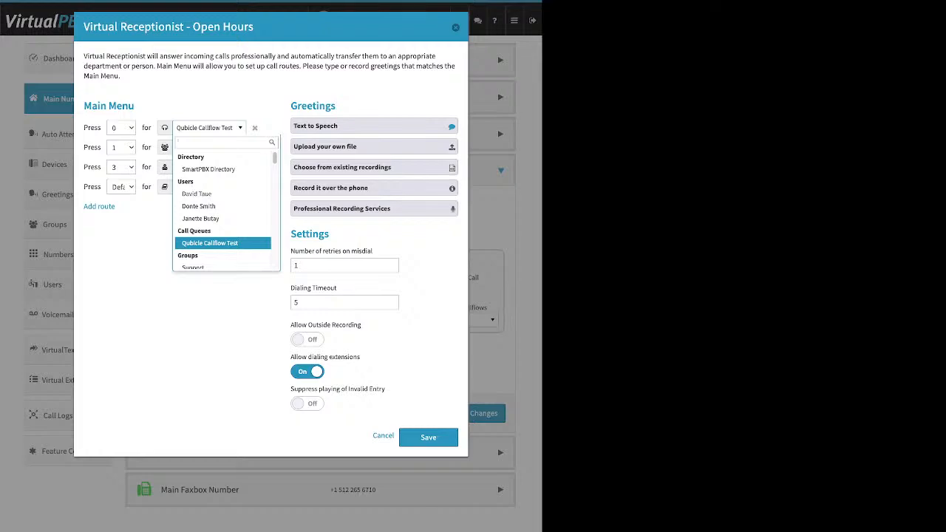
key("Escape")
left_click_drag(336, 106, 297, 106)
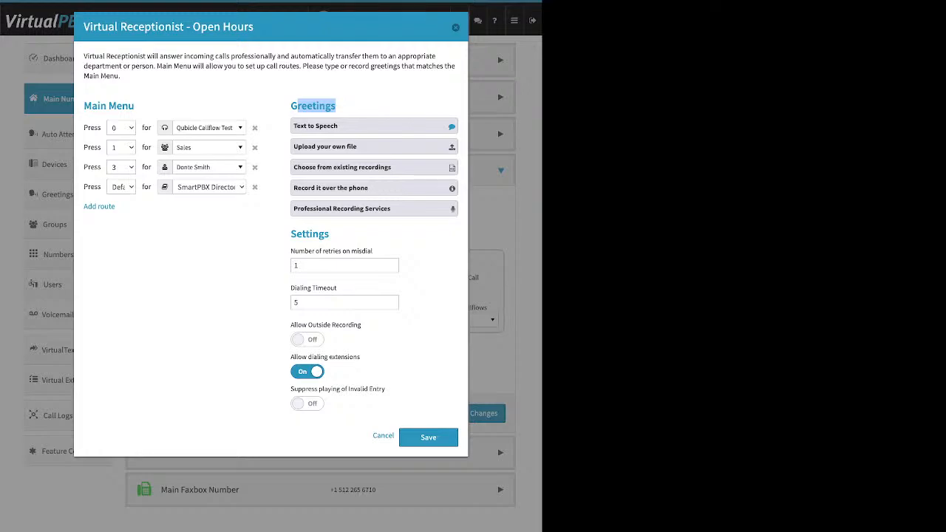
left_click(347, 106)
- Write the Text to Speech greeting 'Thank you for calling Press 1 for sales', then choose Upload your own file
left_click(347, 127)
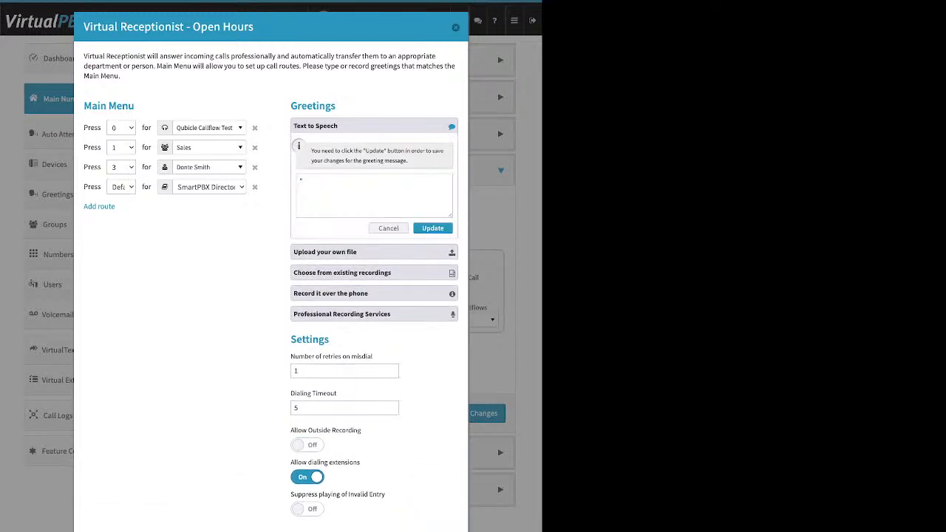
double_click(302, 181)
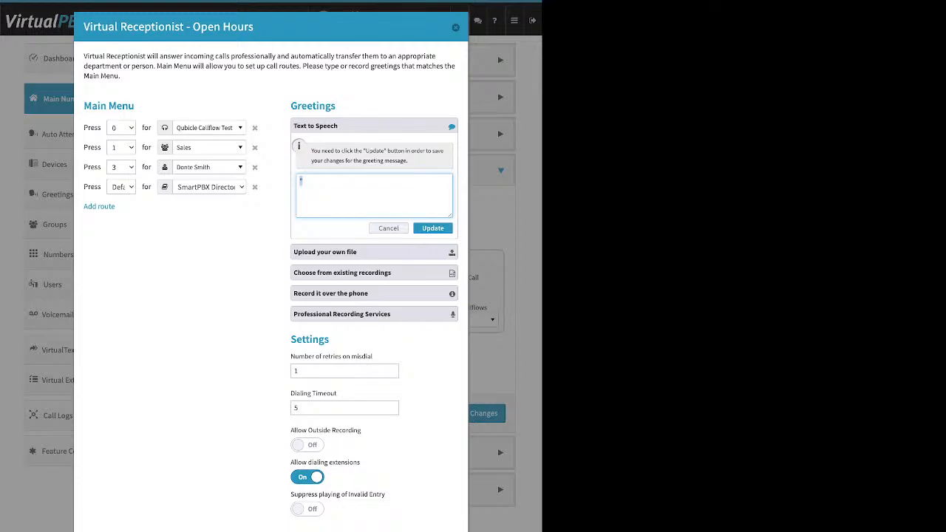
type("t")
key("BackSpace")
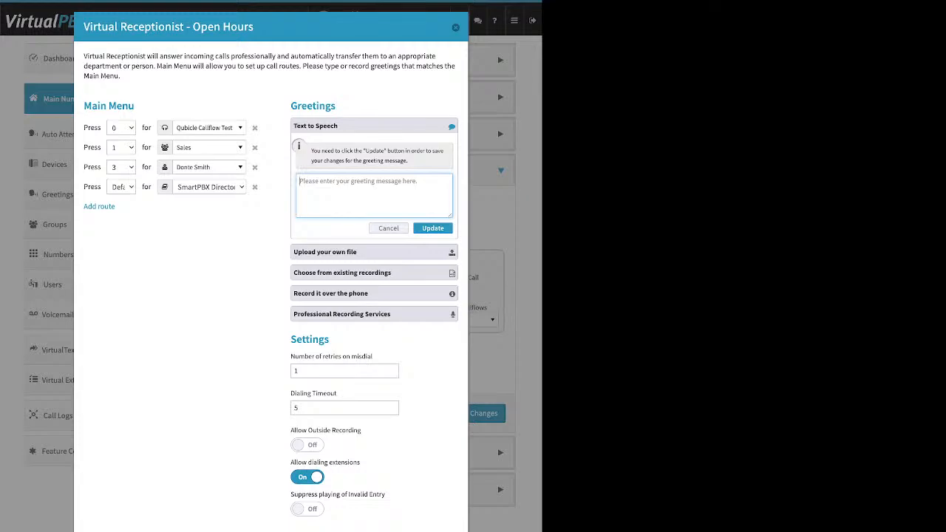
type("Thank yo")
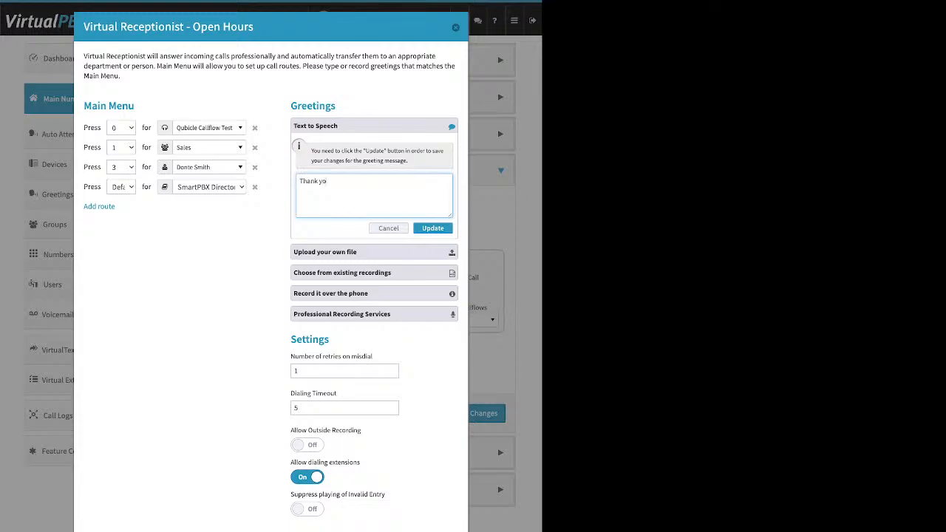
type("u for calling")
type("Press 1 for sales")
key("BackSpace")
key("BackSpace")
key("BackSpace")
key("BackSpace")
key("BackSpace")
key("BackSpace")
key("BackSpace")
key("BackSpace")
key("BackSpace")
key("BackSpace")
key("BackSpace")
key("BackSpace")
key("BackSpace")
key("BackSpace")
key("BackSpace")
key("BackSpace")
key("BackSpace")
type("Press 1 for sales")
left_click(374, 252)
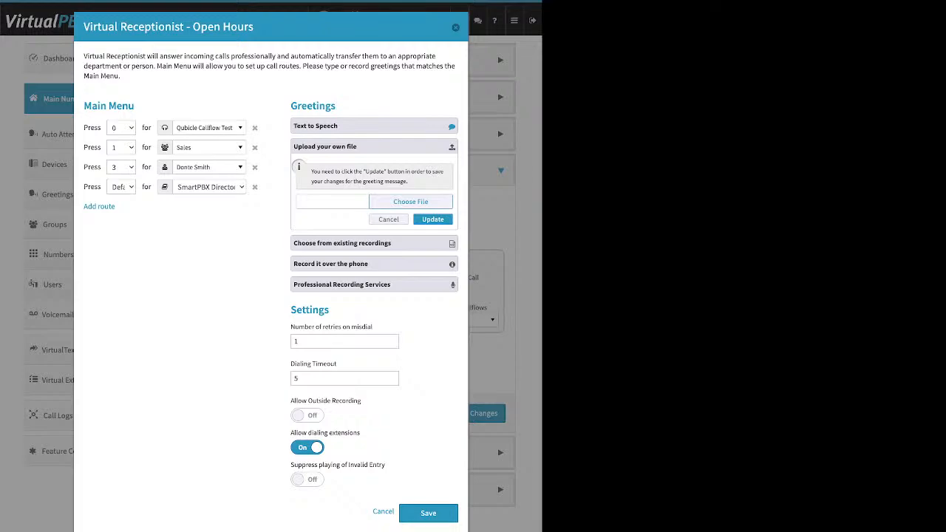
- Collapse 'Choose from existing recordings' and show the Open Hours greeting's 'Record it over the phone' steps
left_click(341, 243)
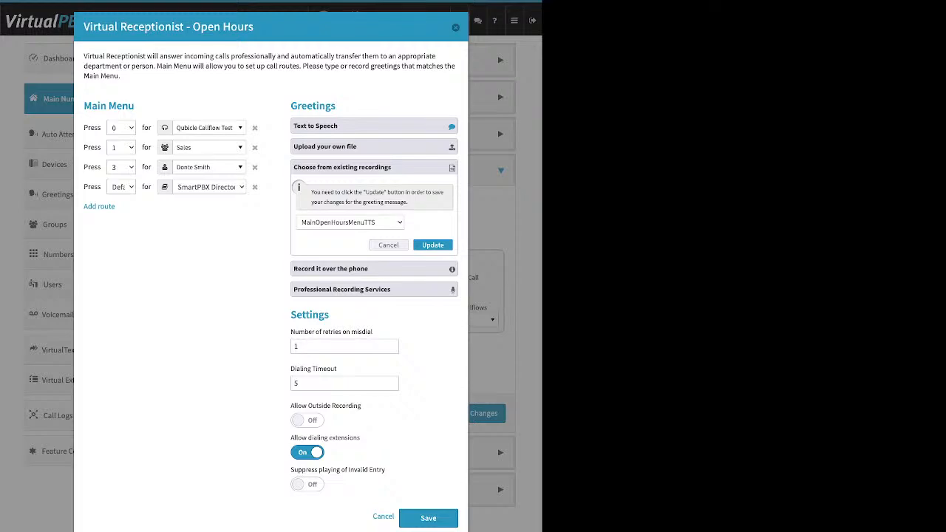
left_click(388, 245)
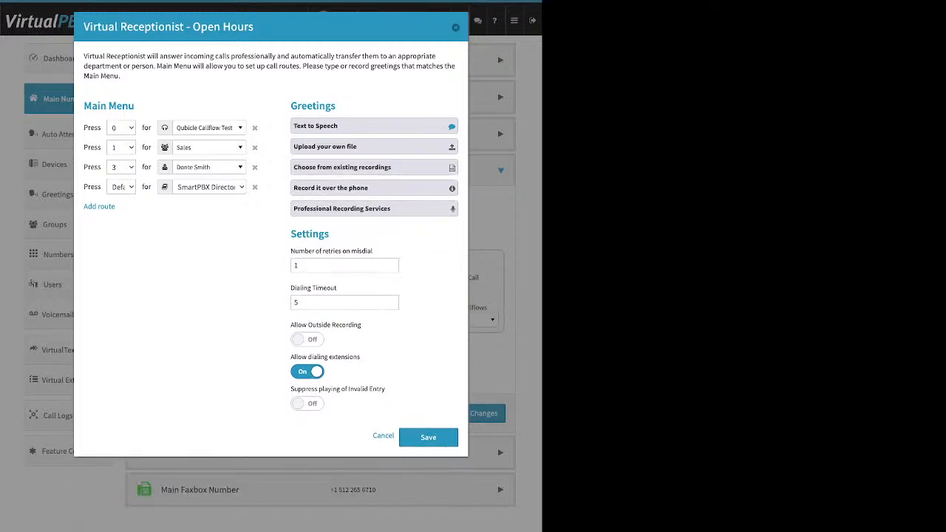
left_click(373, 187)
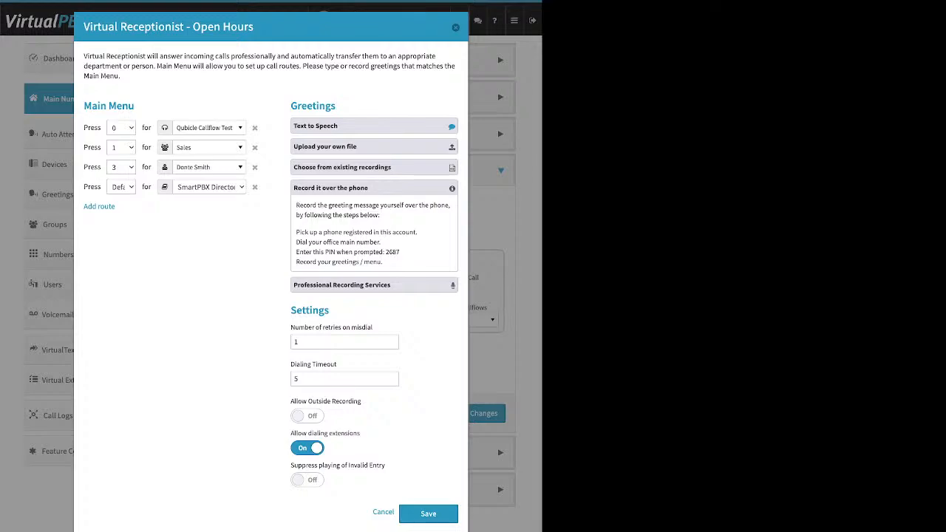
- Turn Allow Outside Recording on and show the Professional Recording Services pricing from $50 per 75 words
left_click_drag(417, 232, 295, 232)
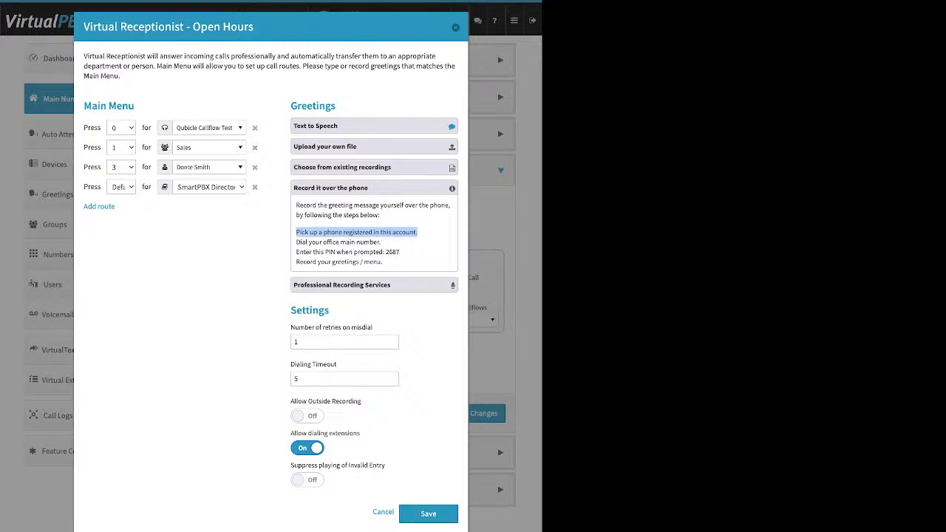
double_click(310, 310)
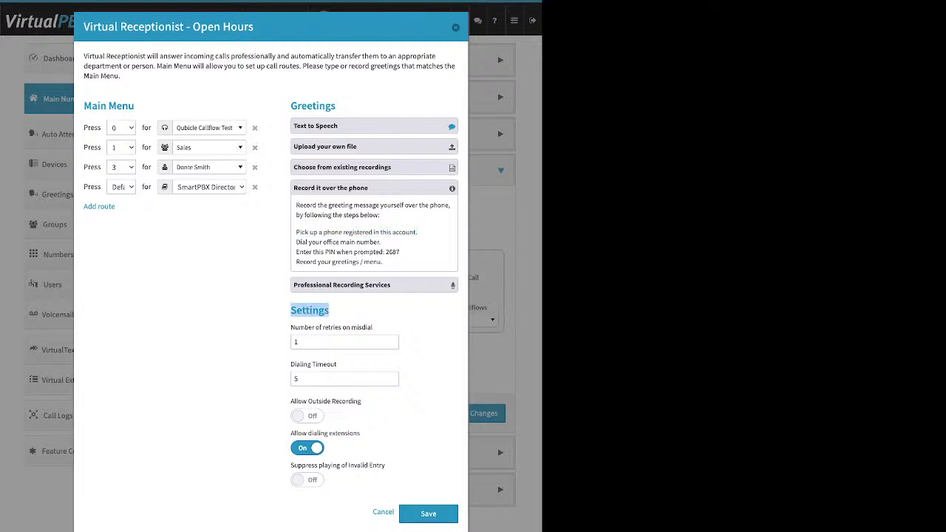
left_click_drag(361, 401, 291, 401)
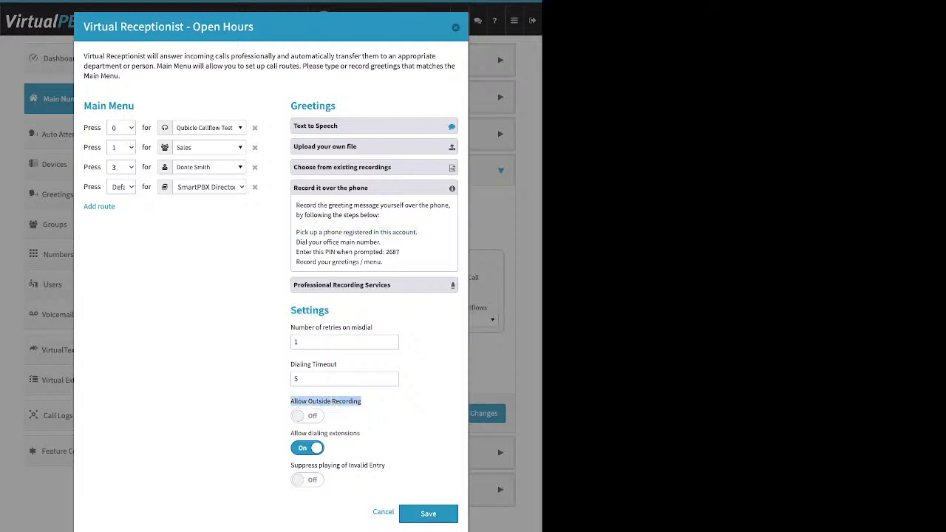
left_click(307, 416)
left_click_drag(400, 252, 384, 252)
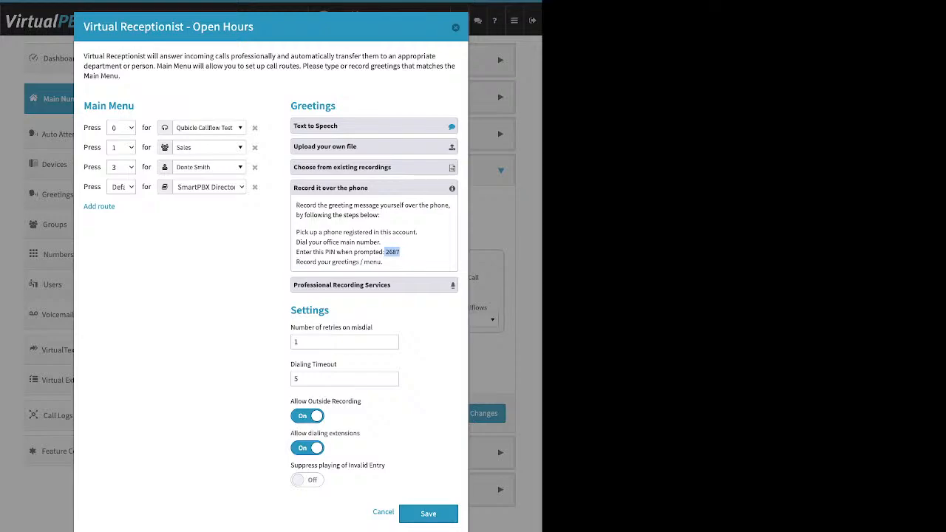
left_click(374, 285)
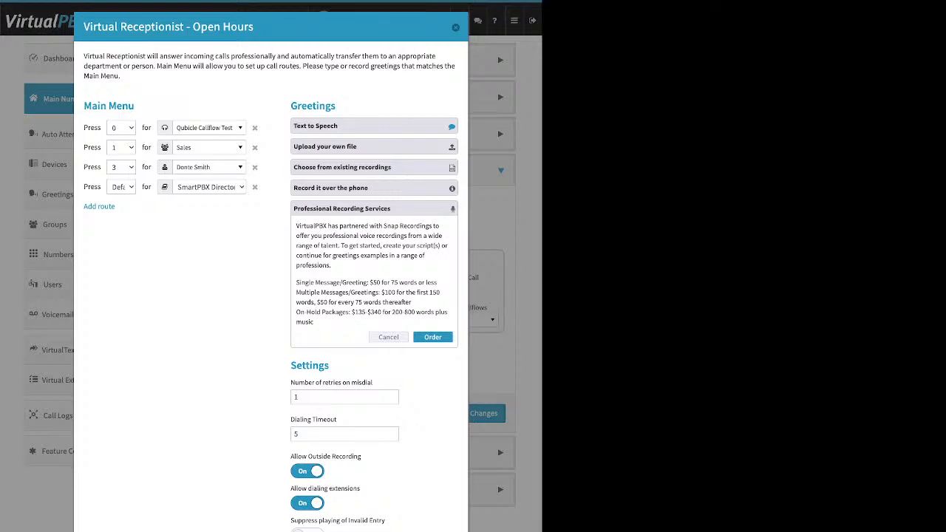
- Expand and re-collapse 'Upload your own file', then highlight the Settings heading and misdial retries setting
left_click(374, 146)
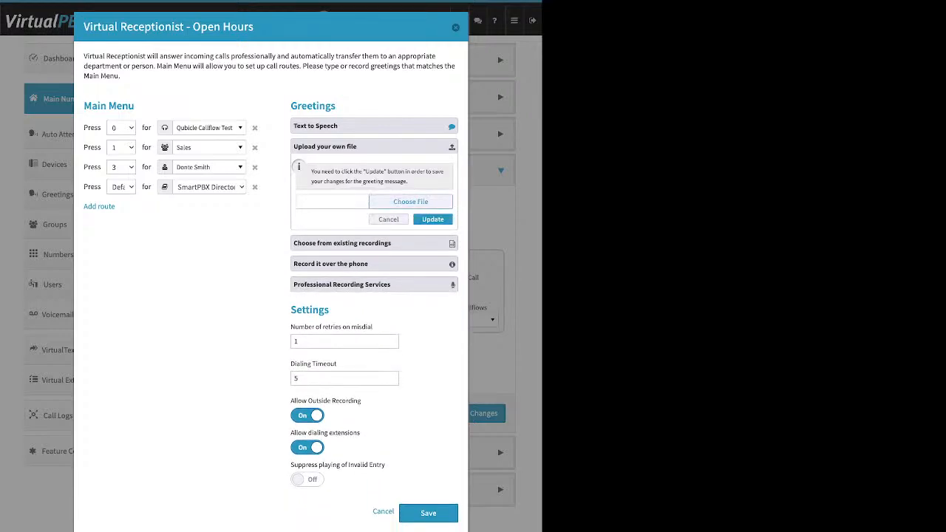
left_click(374, 147)
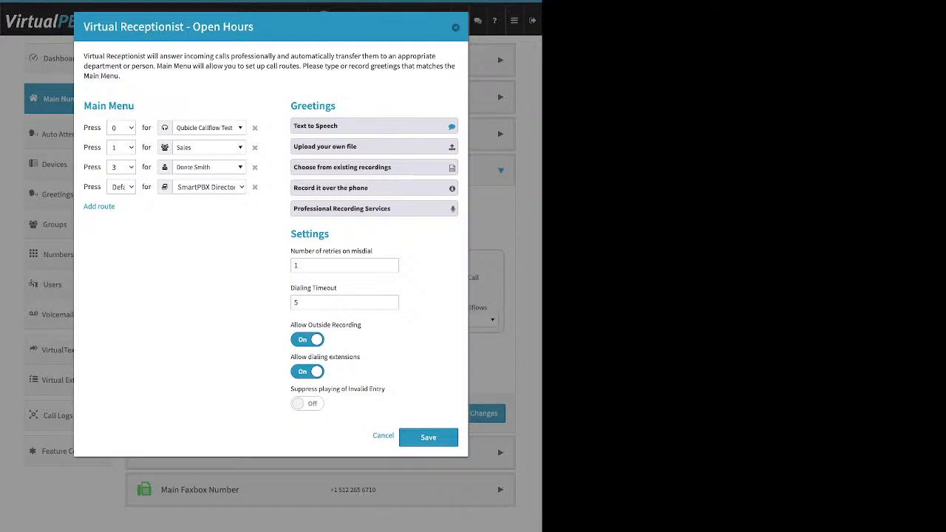
left_click_drag(329, 234, 295, 233)
left_click_drag(373, 251, 290, 251)
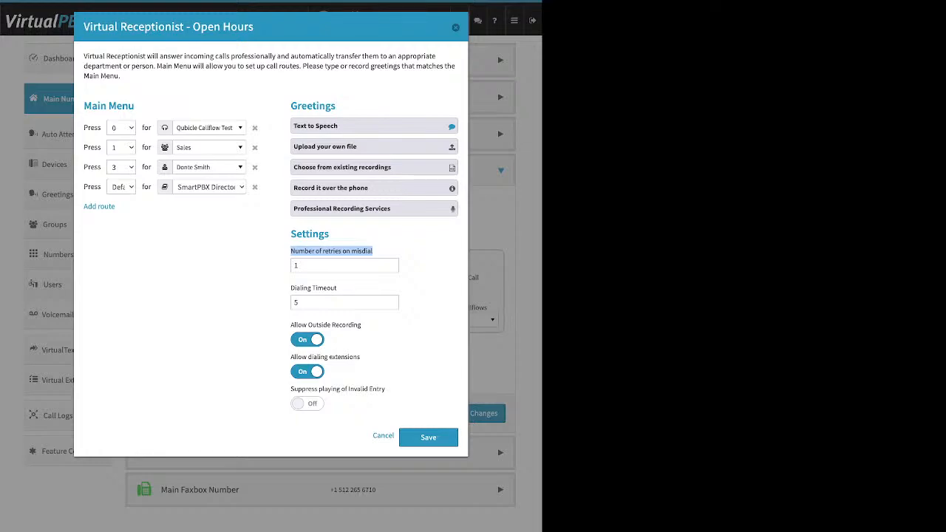
- Switch Allow Outside Recording to Off, leaving Allow dialing extensions on
left_click_drag(290, 287, 328, 287)
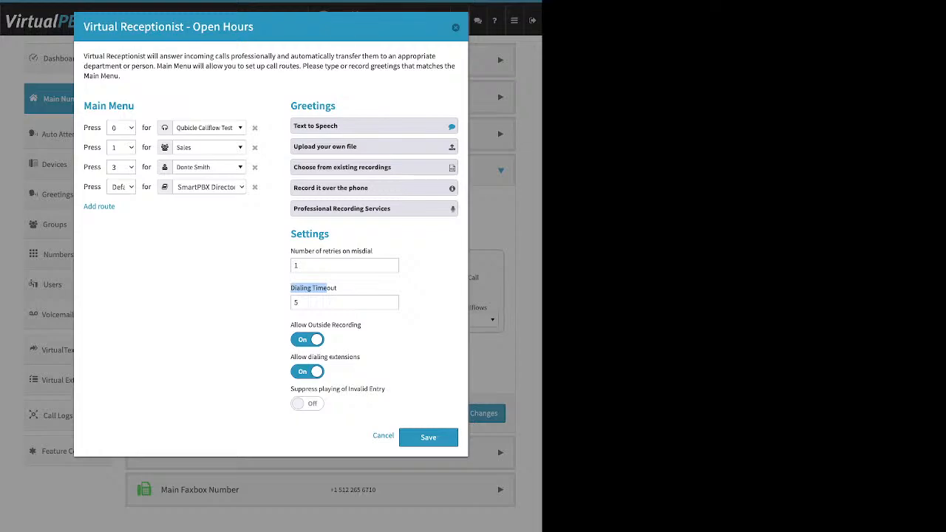
left_click(307, 339)
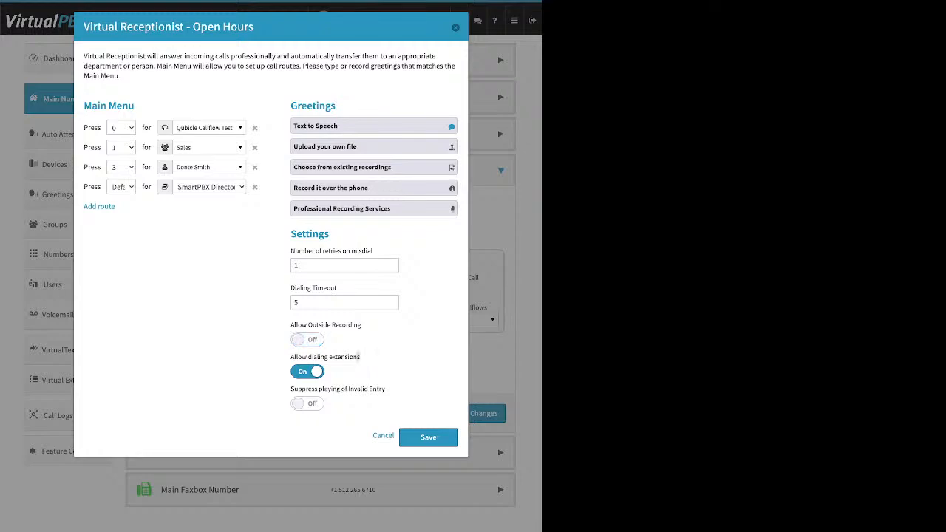
left_click_drag(360, 356, 291, 356)
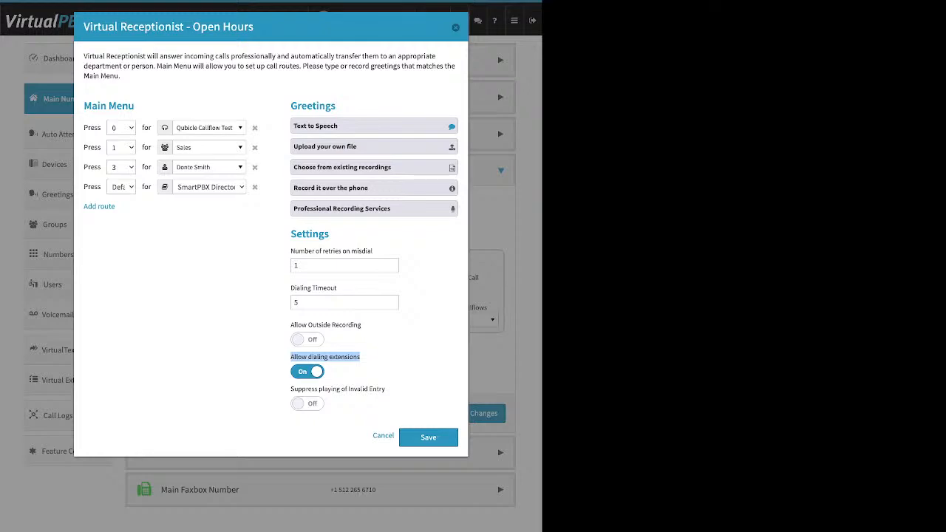
- Toggle Allow dialing extensions off and back on, leaving it enabled
left_click(370, 358)
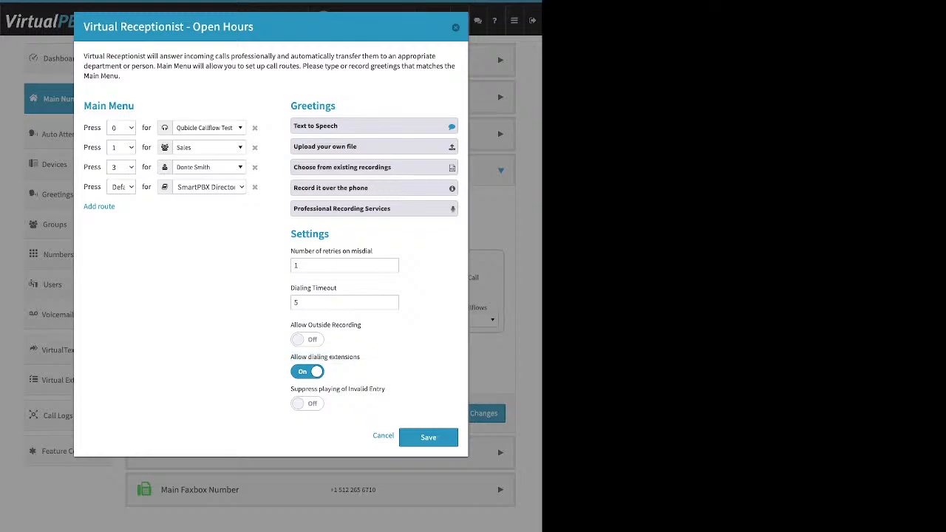
left_click(306, 371)
left_click(306, 371)
left_click_drag(385, 389, 290, 388)
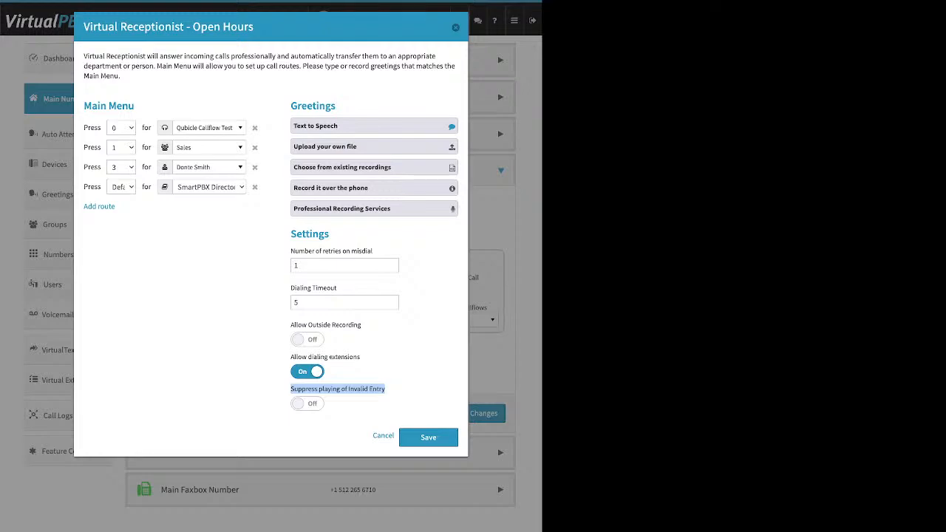
- Delete the Default route to SmartPBX Directory, then save the receptionist menu and call strategy
left_click(254, 187)
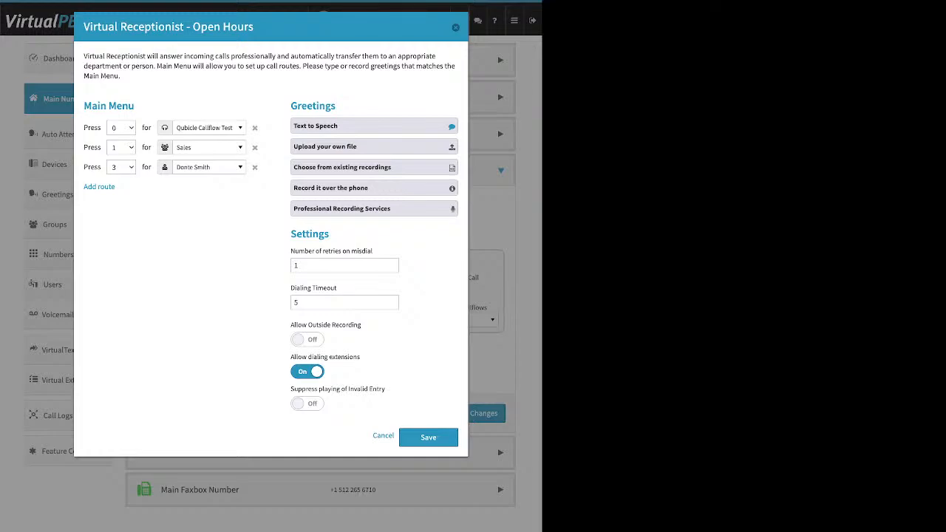
triple_click(109, 106)
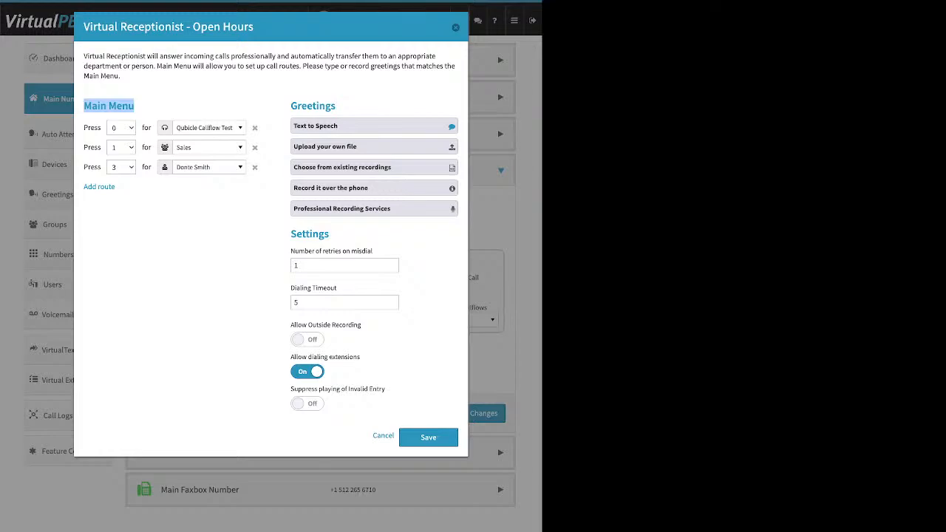
left_click_drag(336, 106, 301, 106)
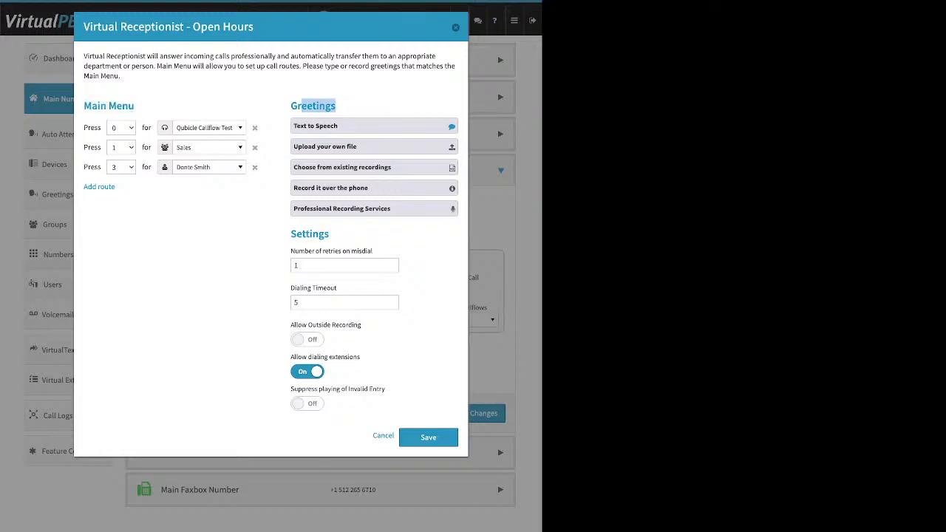
left_click_drag(329, 233, 290, 233)
left_click(428, 437)
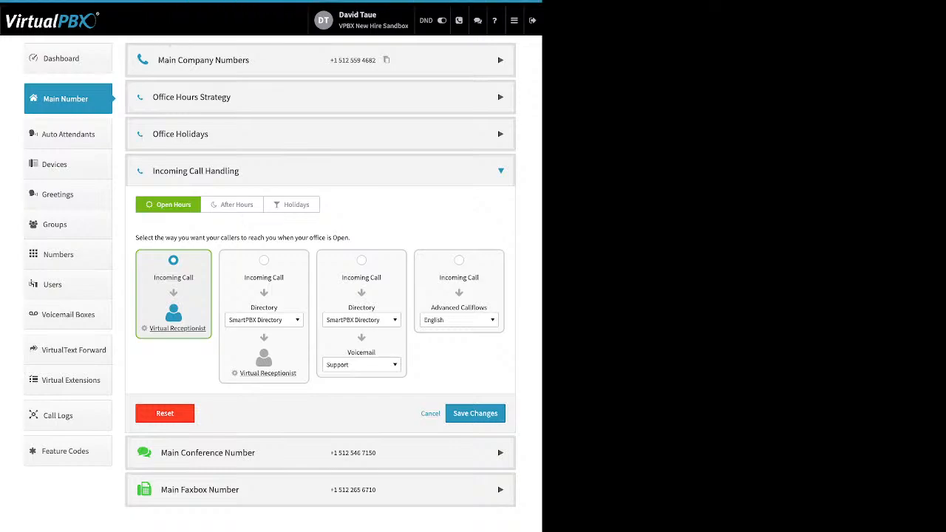
left_click(475, 413)
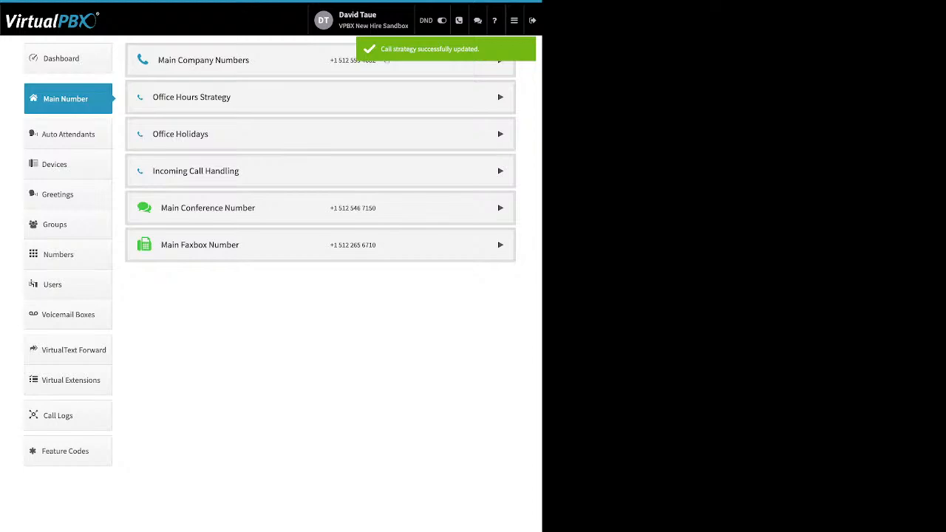
- Route After Hours calls to the Support group before the virtual receptionist and save the strategy
left_click(196, 170)
left_click(232, 204)
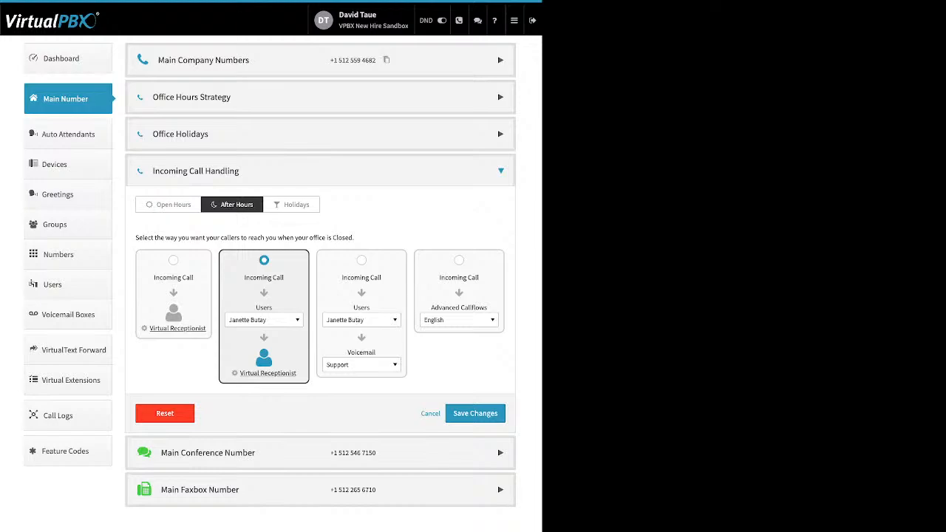
left_click(264, 319)
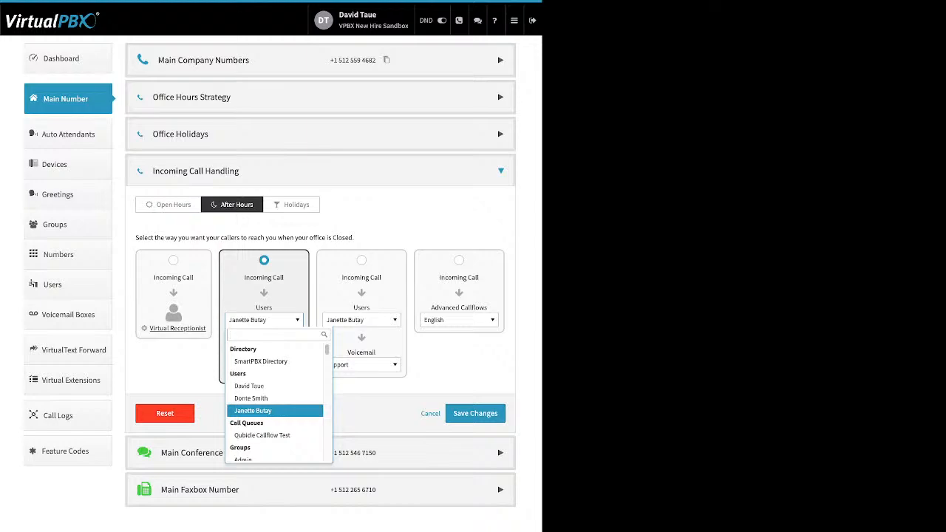
scroll(275, 360, "down", 2)
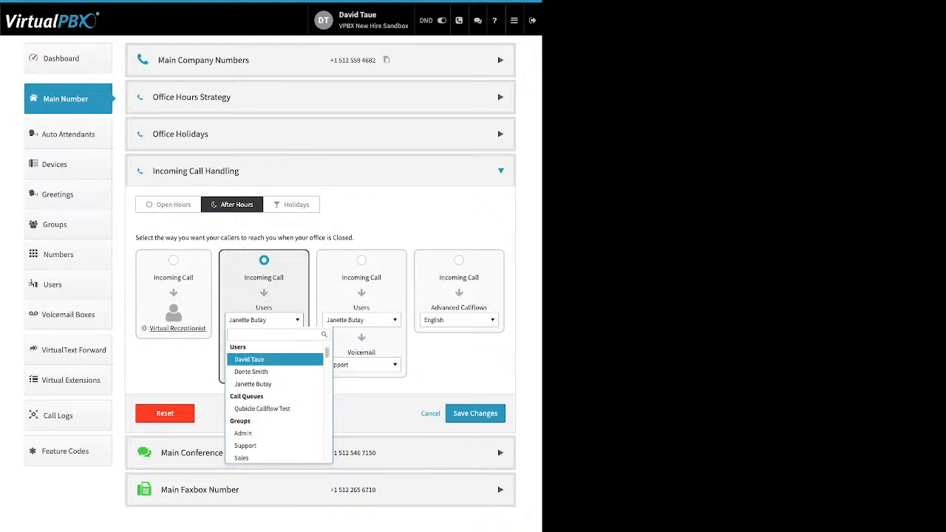
left_click(244, 430)
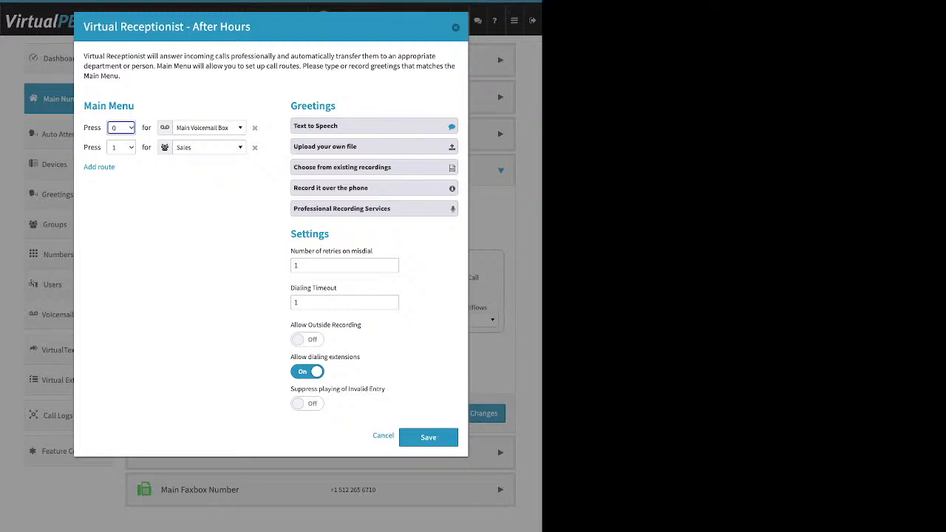
left_click(428, 436)
left_click(484, 412)
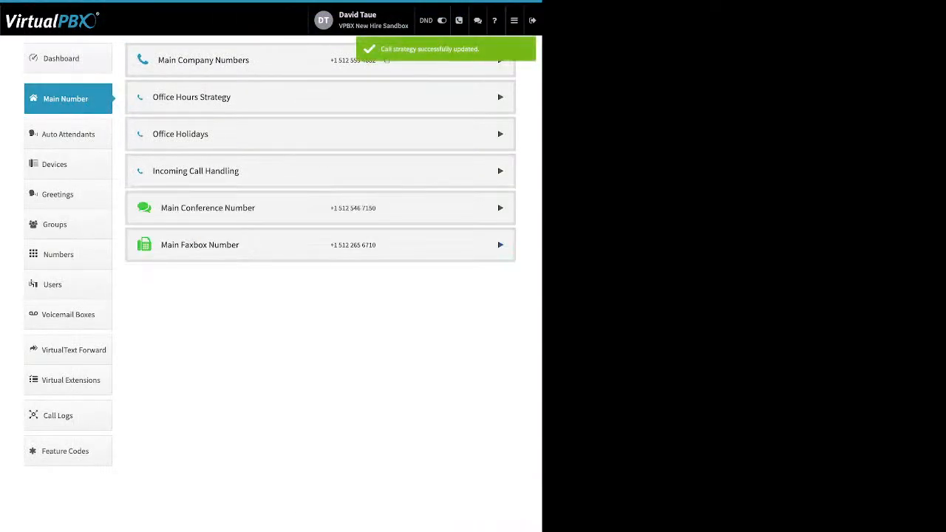
- Set Holidays call handling to Skip to Voicemail with the Main Voicemail Box and save
left_click(296, 171)
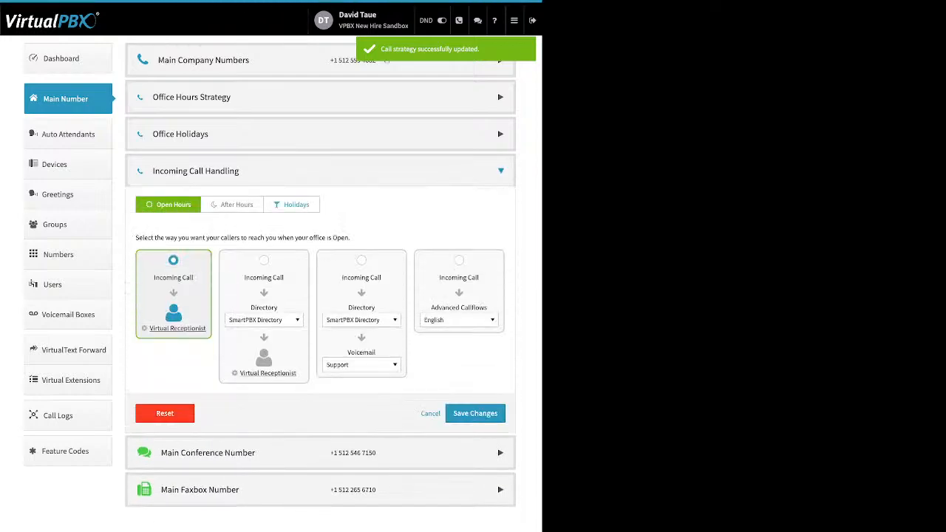
left_click(291, 205)
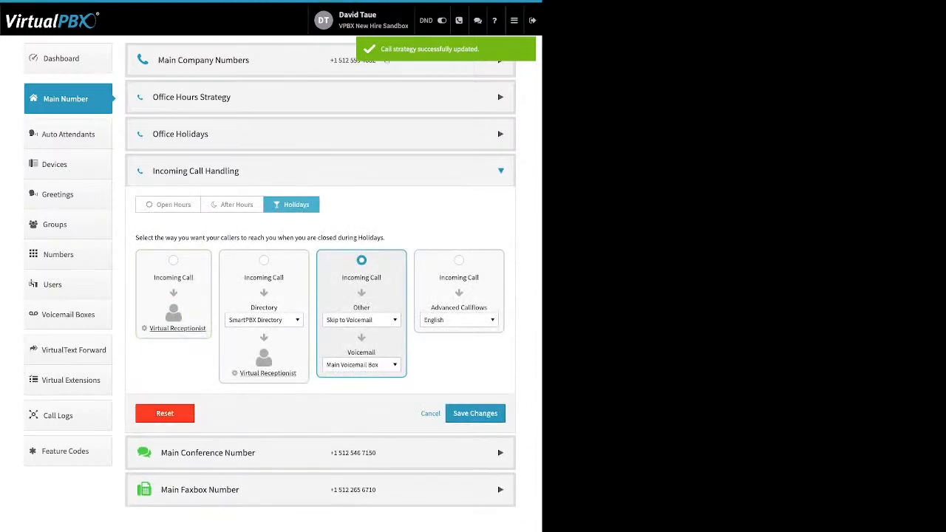
left_click(361, 319)
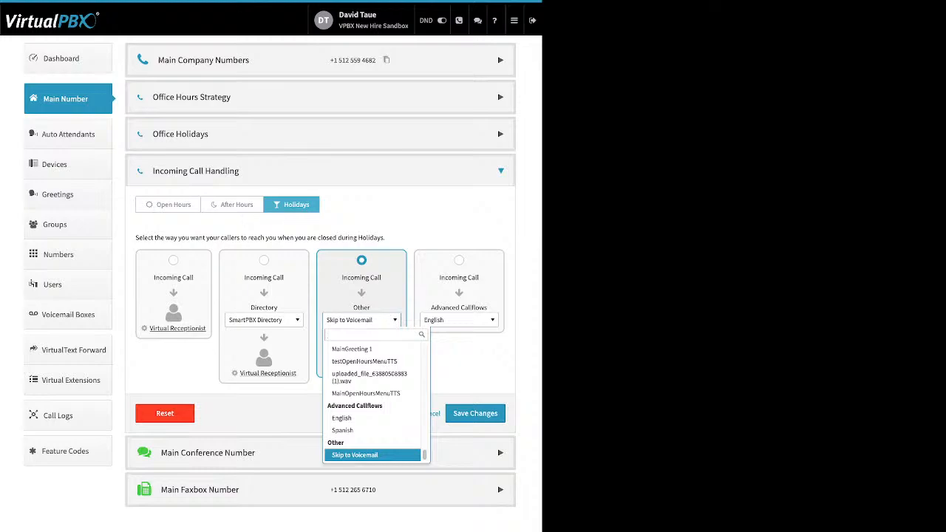
key("Return")
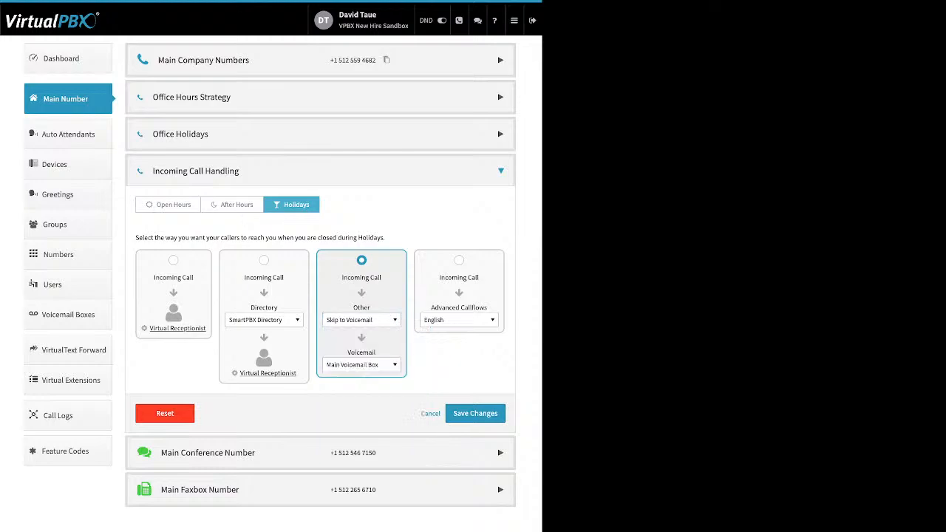
left_click(361, 364)
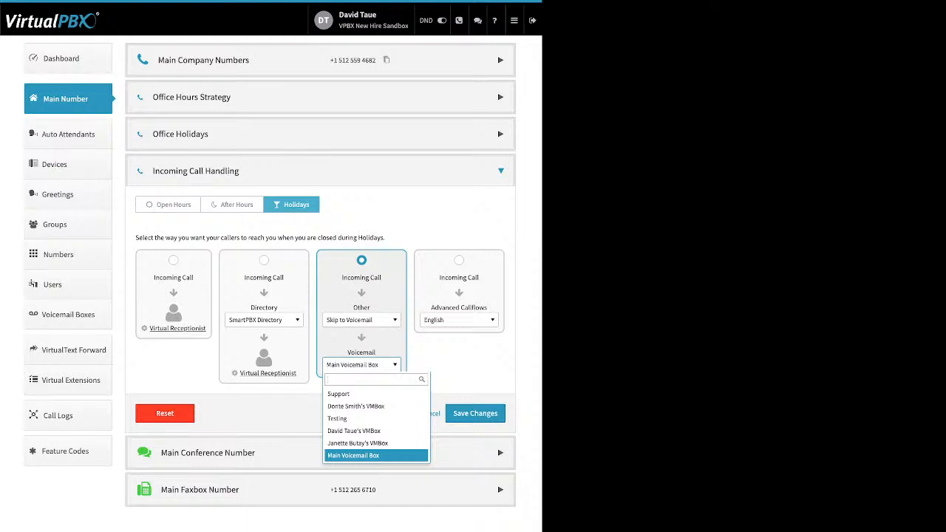
left_click(361, 364)
left_click(362, 320)
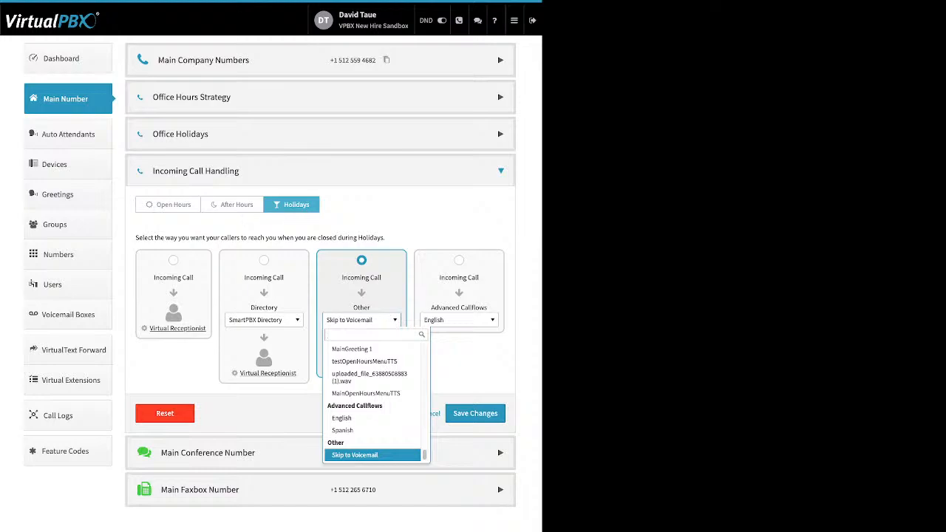
left_click(355, 454)
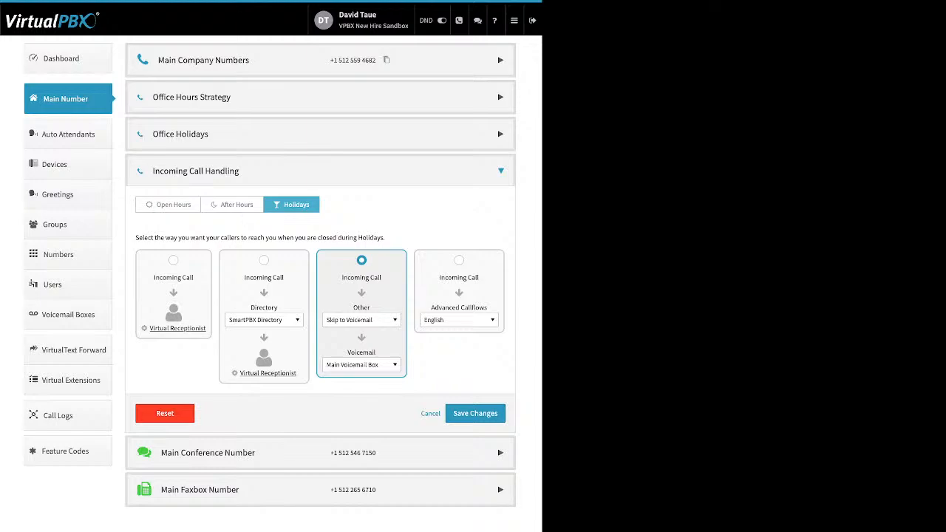
left_click(501, 171)
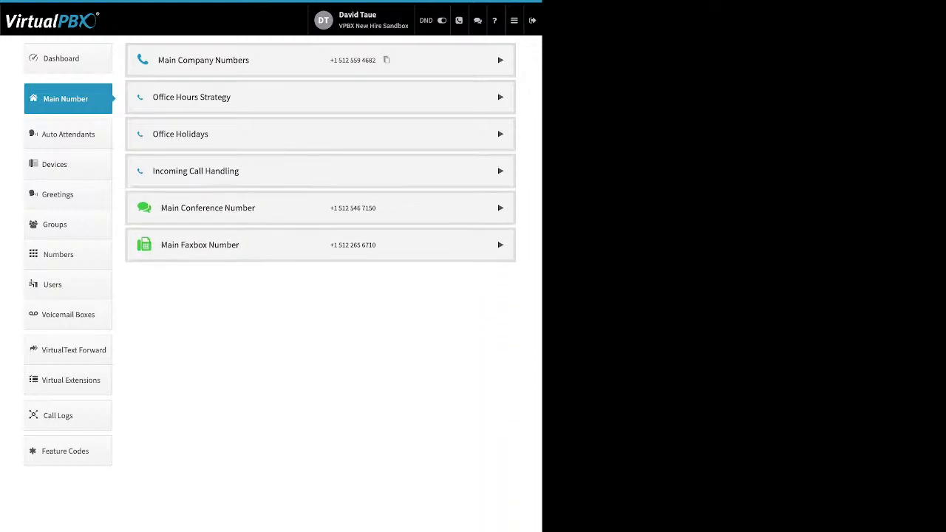
- Expand Main Conference Number and review its Custom Greeting dialog, toggling it Enabled before closing
left_click(500, 207)
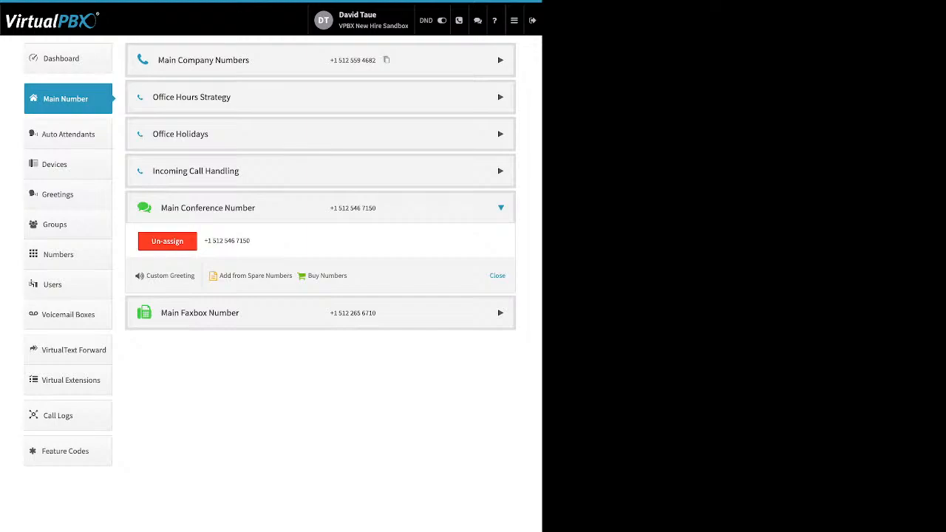
left_click_drag(353, 275, 146, 276)
left_click(148, 275)
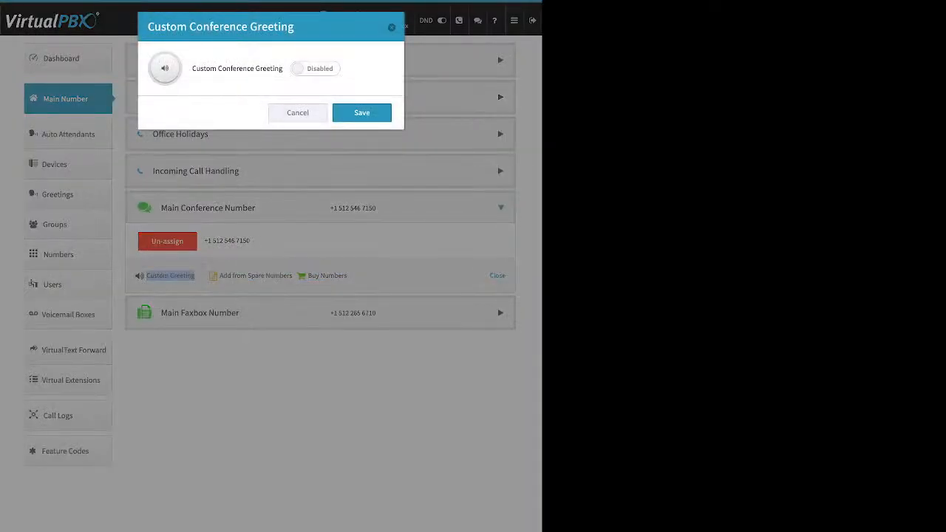
left_click(314, 68)
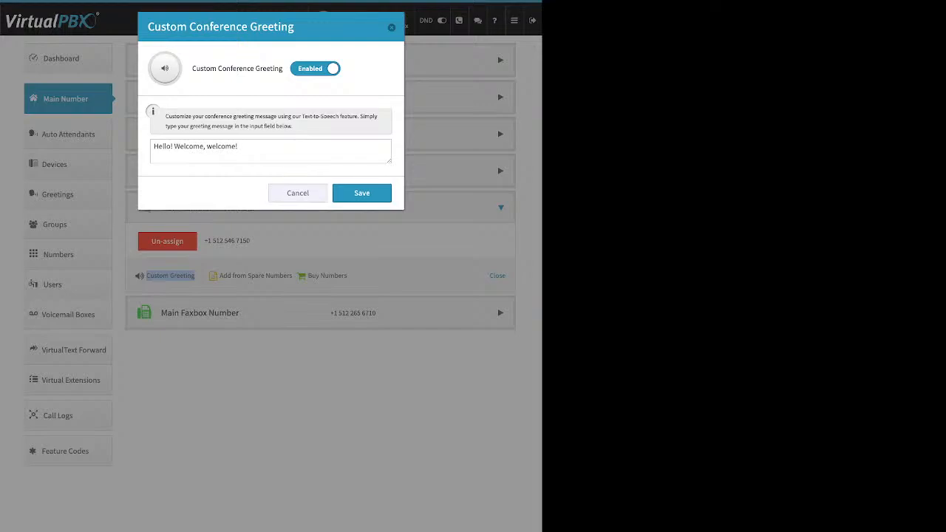
left_click(270, 150)
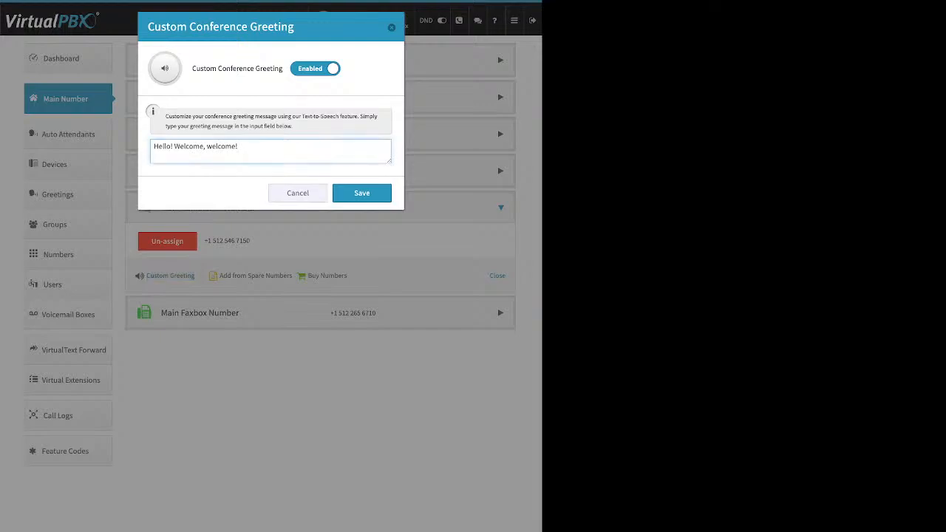
left_click(361, 193)
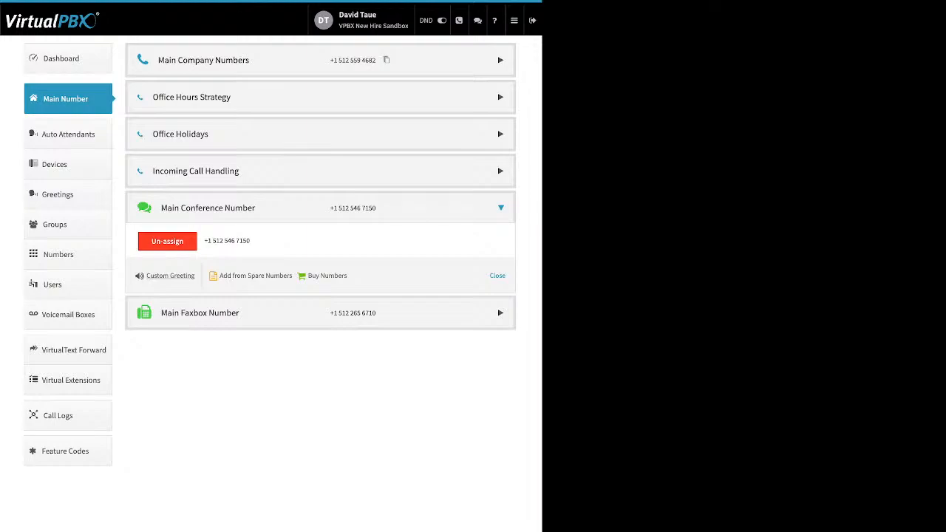
- Expand Main Faxbox Number and review its notification email, permissions and fax-by-email address without saving
left_click(199, 312)
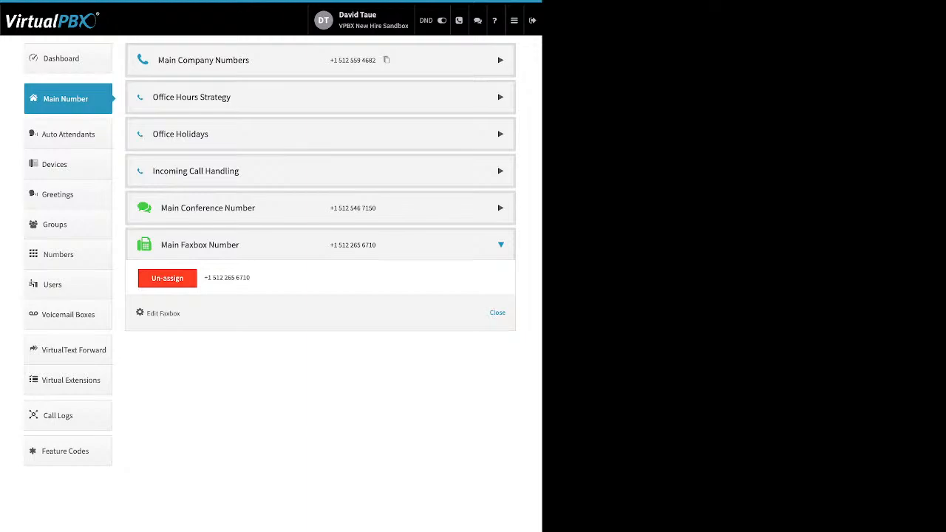
left_click_drag(180, 313, 147, 314)
left_click(155, 314)
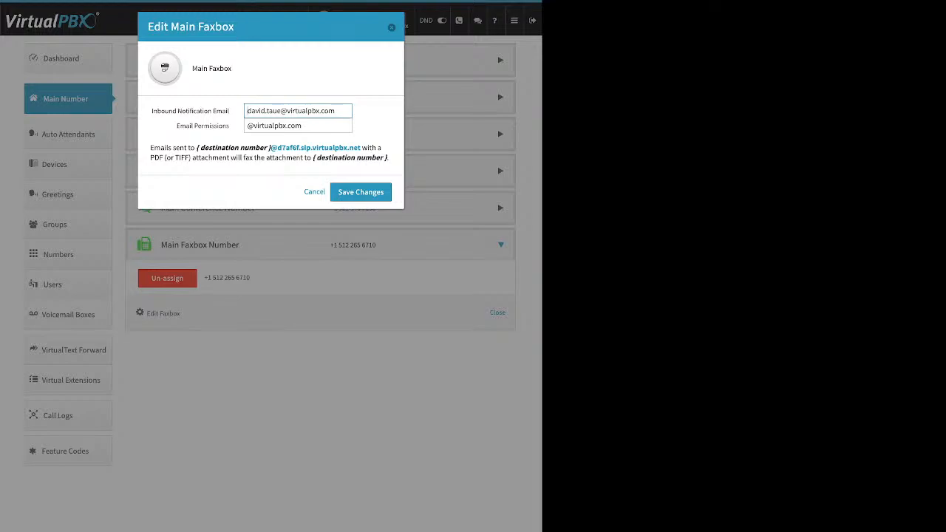
left_click_drag(152, 111, 228, 111)
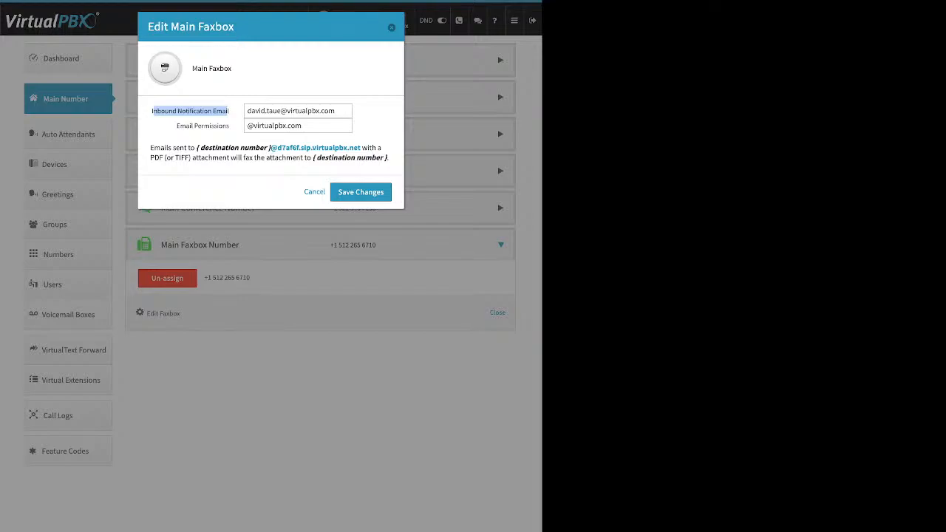
left_click_drag(175, 126, 229, 126)
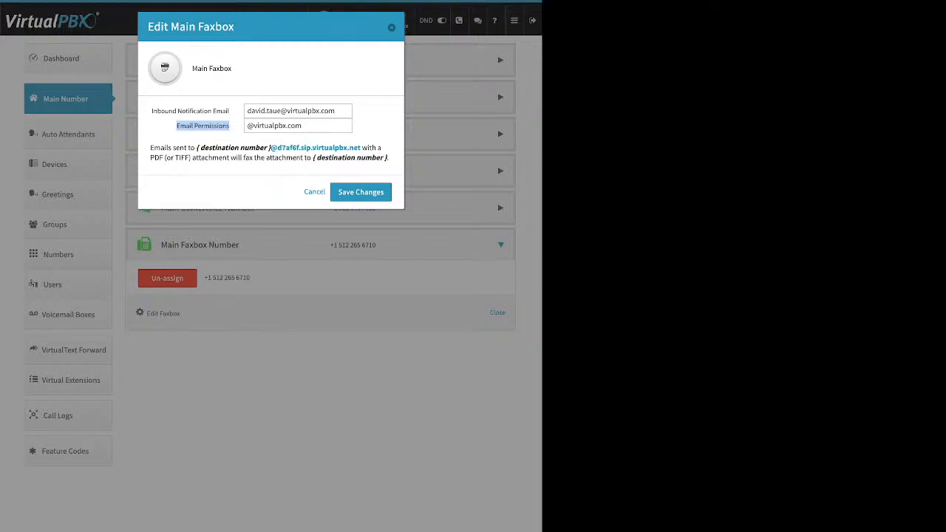
left_click_drag(196, 148, 215, 148)
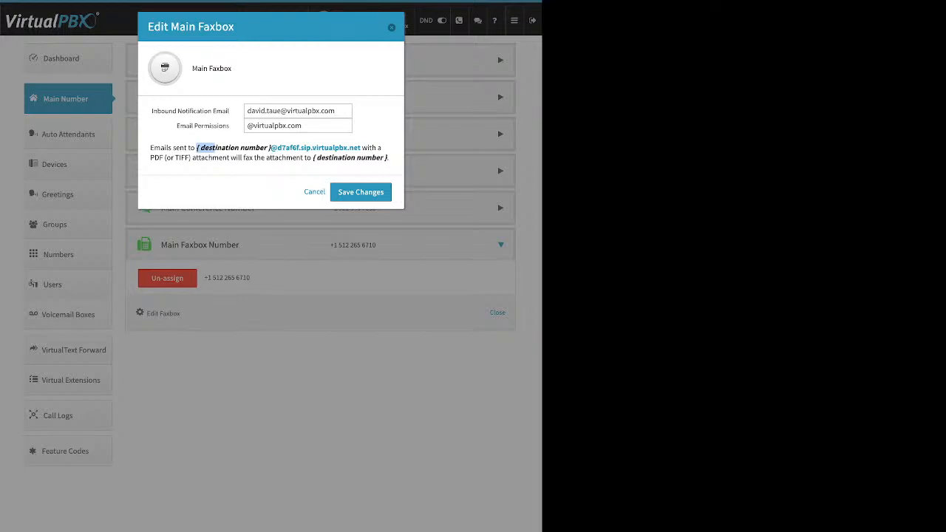
left_click(215, 148)
left_click_drag(270, 147, 360, 148)
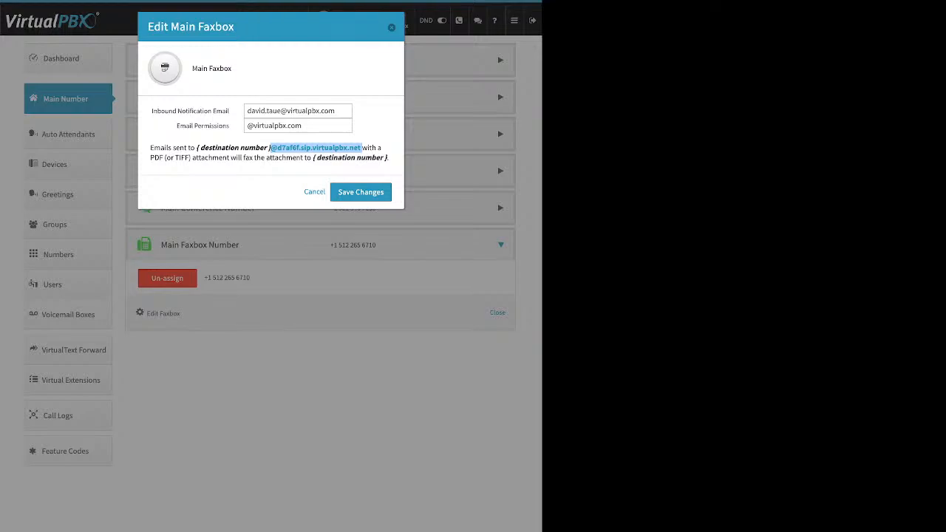
key("Escape")
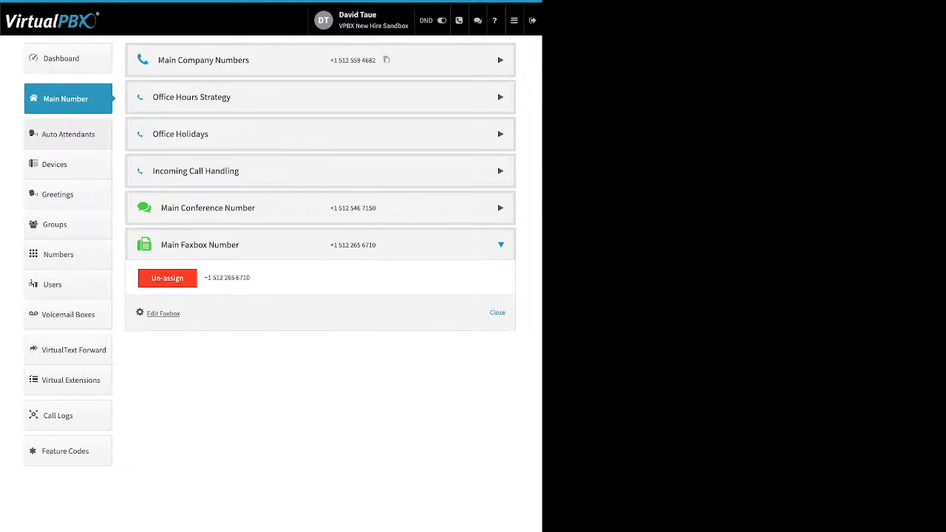
- Open the Auto Attendants page listing English 9001, Spanish 9002 and WalkintheDog 5001
left_click(68, 135)
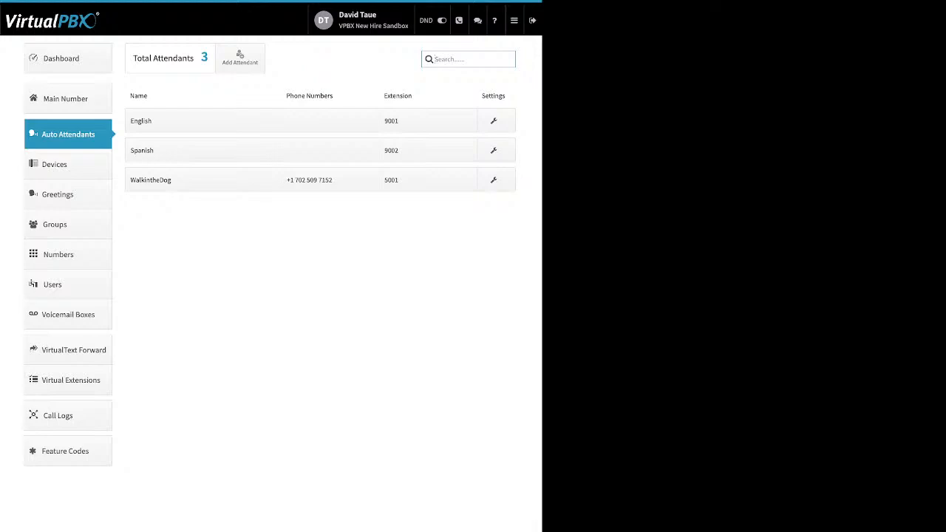
- Preview the new auto attendant form's name and extension fields, then cancel it unused
left_click(240, 58)
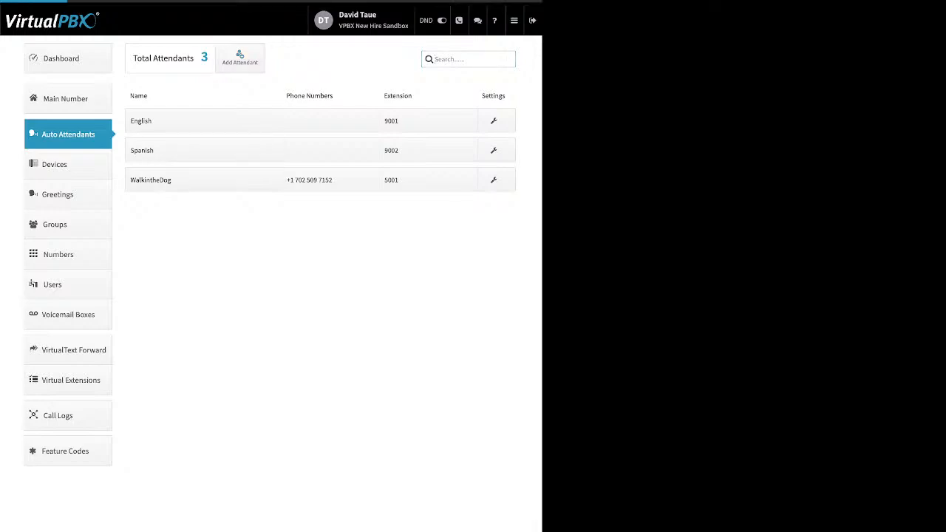
left_click_drag(131, 56, 190, 56)
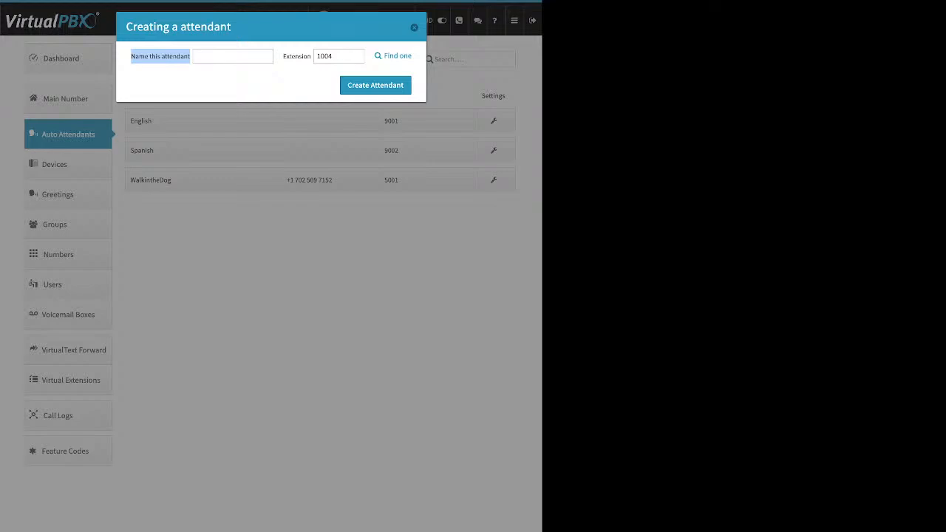
left_click_drag(283, 56, 310, 56)
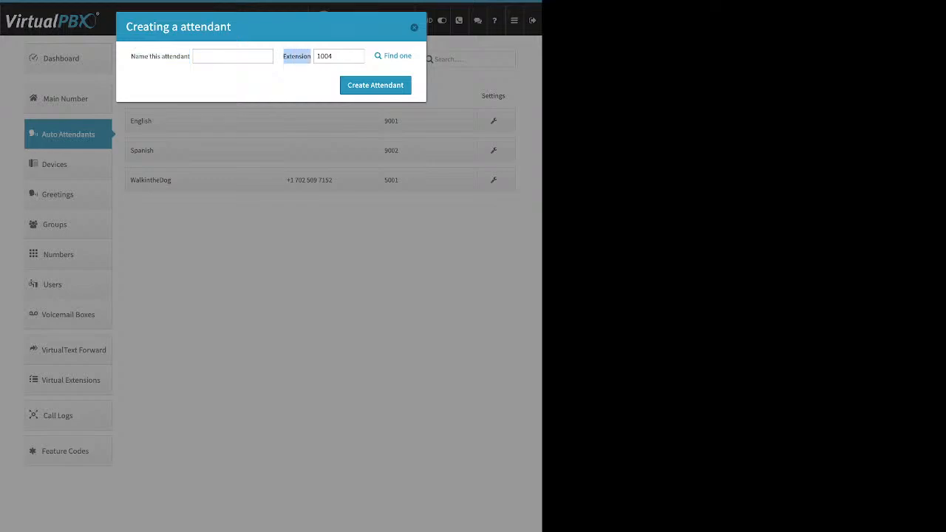
key("Escape")
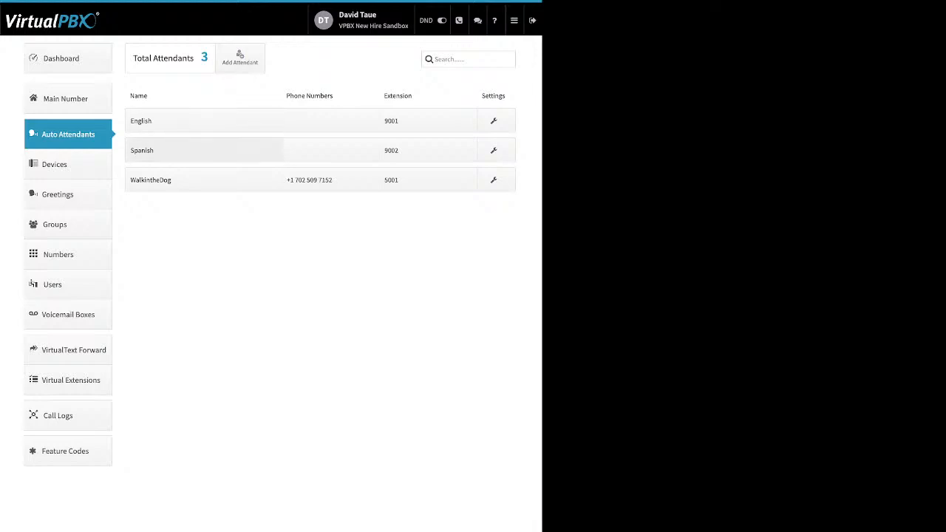
- Review WalkintheDog's main menu setting, leaving it unavailable in the main menu
left_click(170, 180)
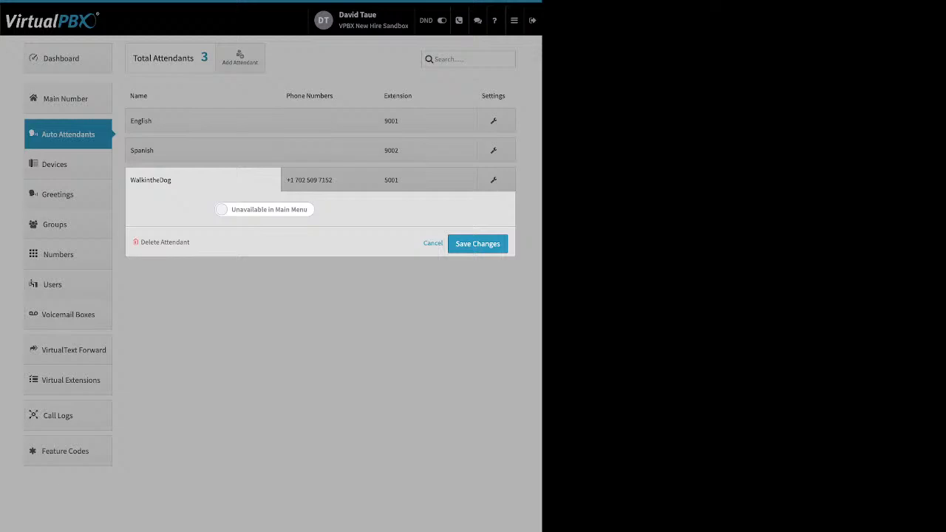
left_click(264, 210)
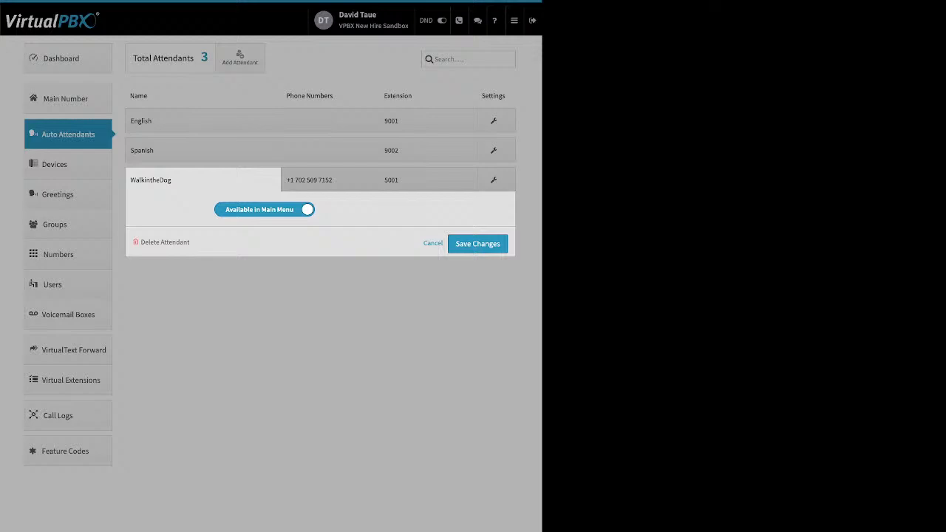
left_click(264, 210)
left_click(329, 181)
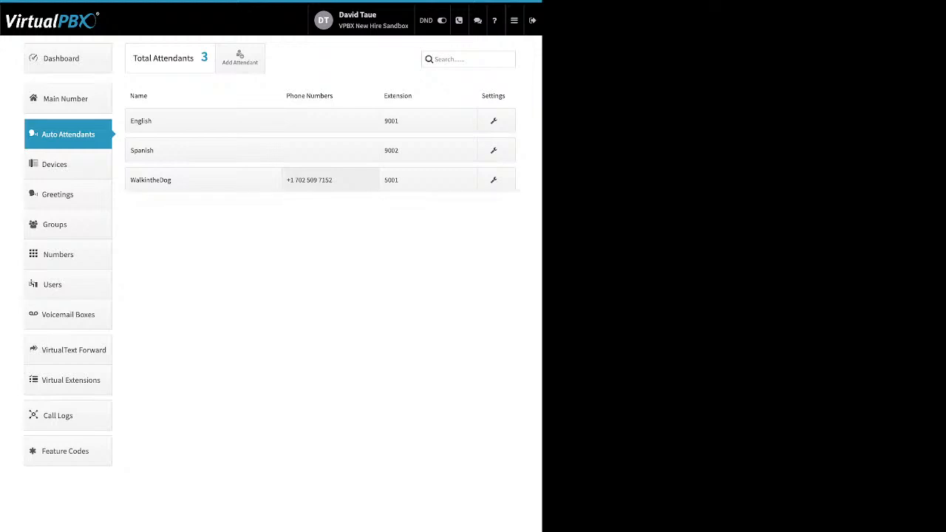
- Review WalkintheDog's phone number and extension assignments, adding then removing extension 1008
left_click(329, 180)
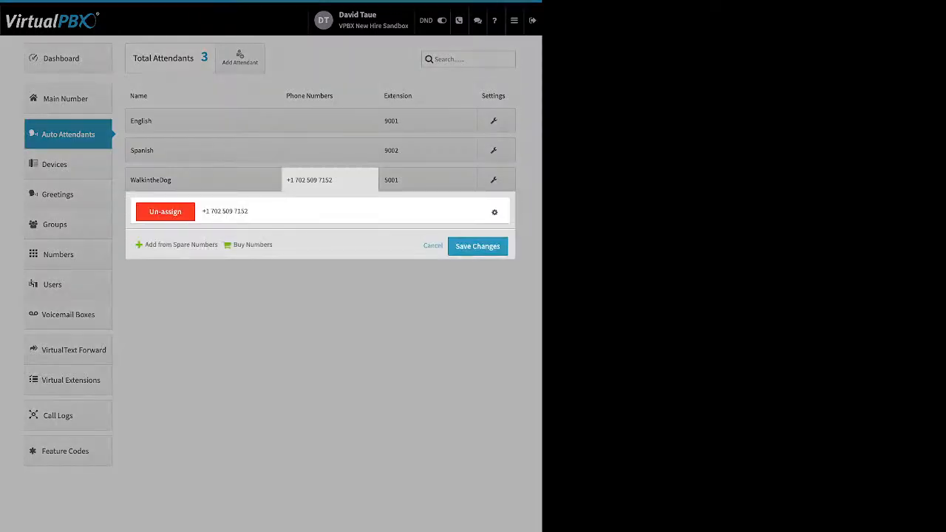
left_click_drag(145, 244, 260, 245)
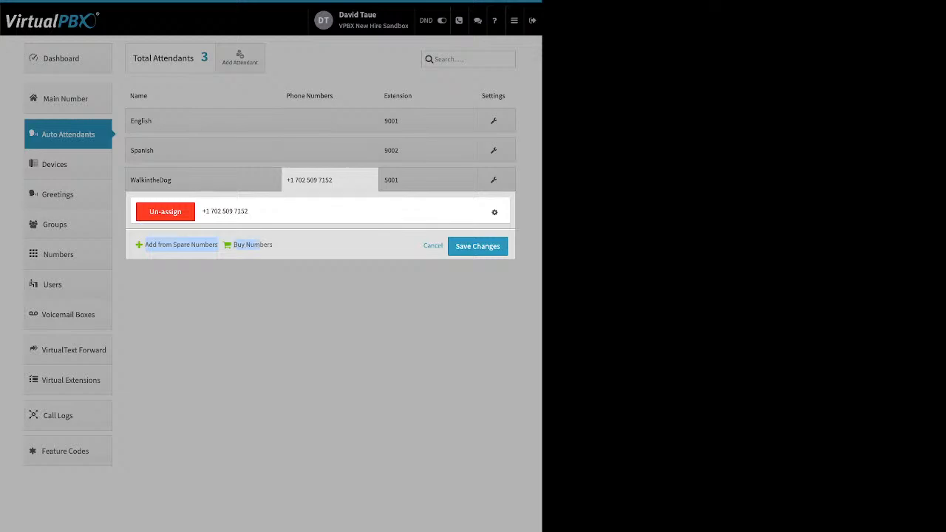
left_click(427, 180)
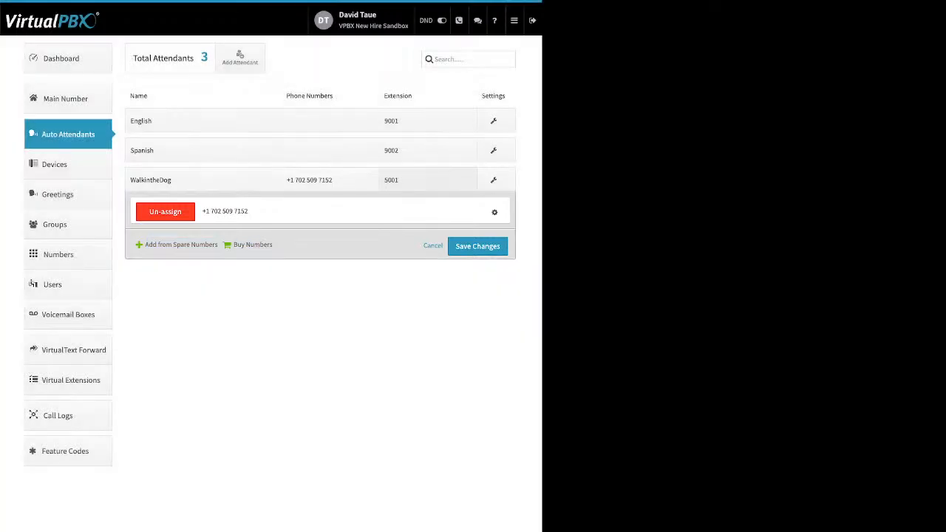
left_click(427, 179)
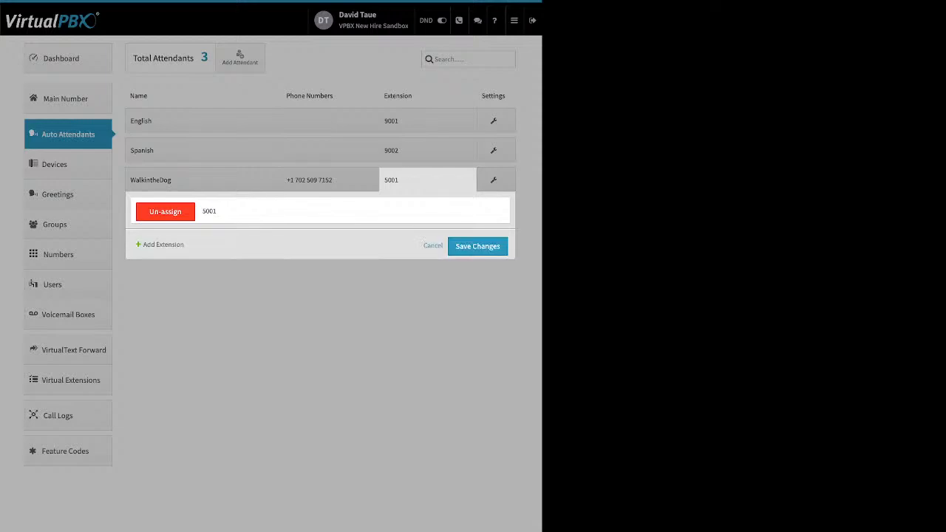
left_click(158, 244)
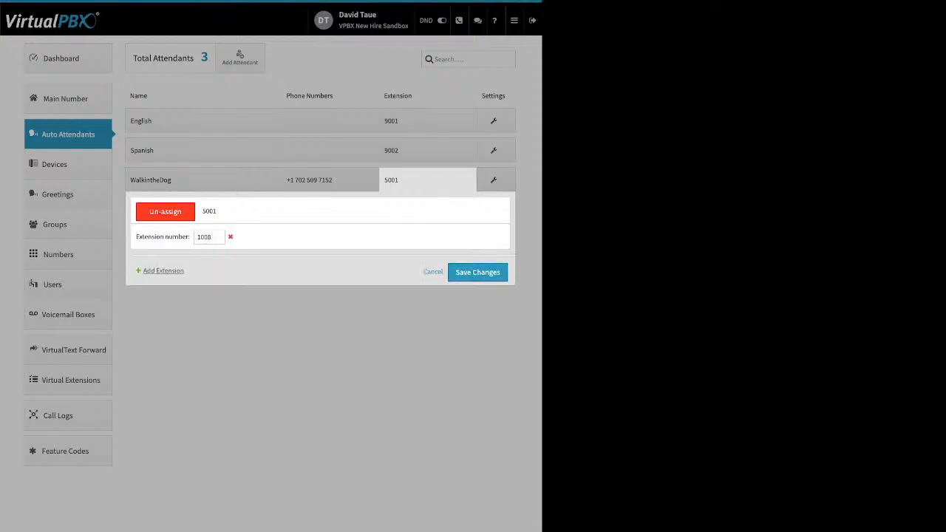
left_click(230, 237)
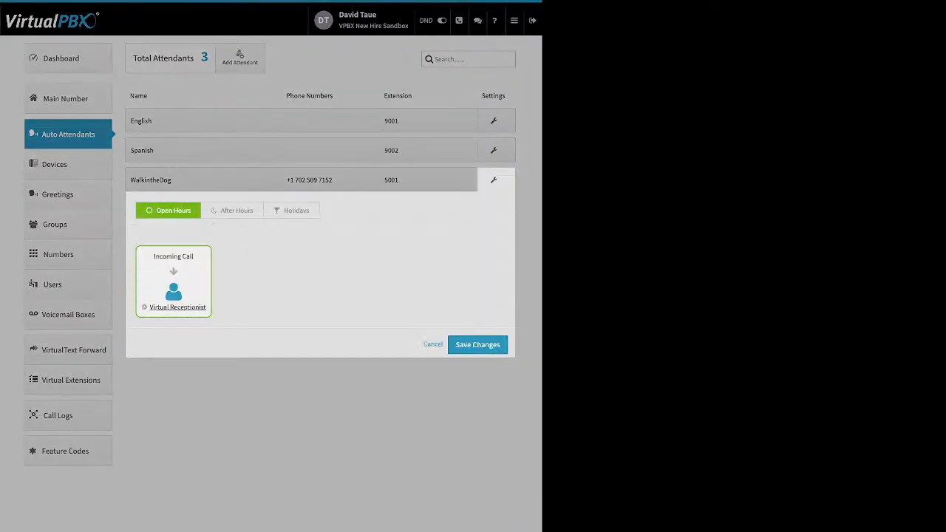
- Check WalkintheDog's after-hours and holiday call handling, returning to open-hours handling
left_click(232, 210)
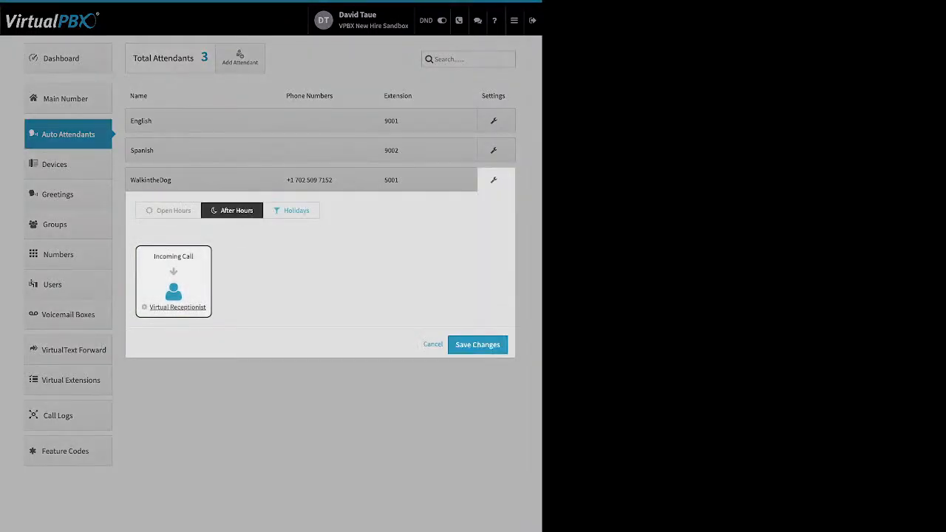
left_click(291, 211)
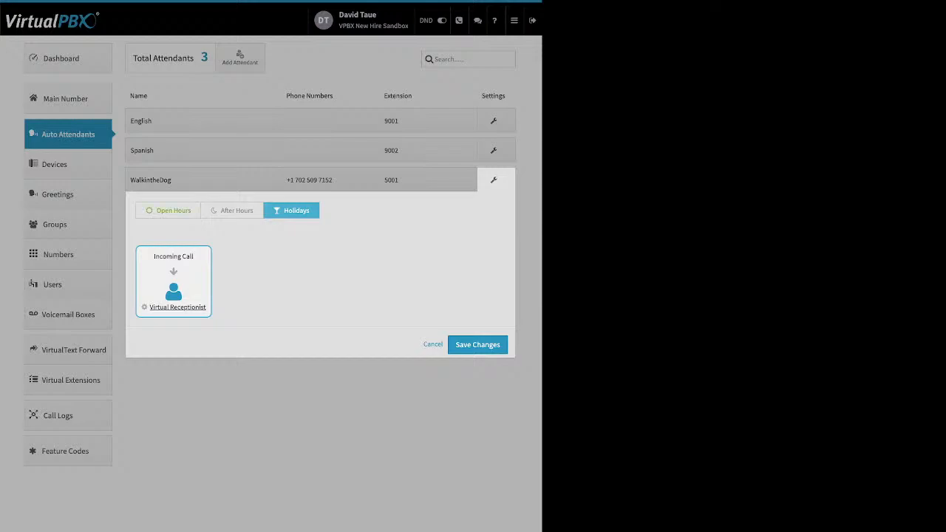
left_click(168, 211)
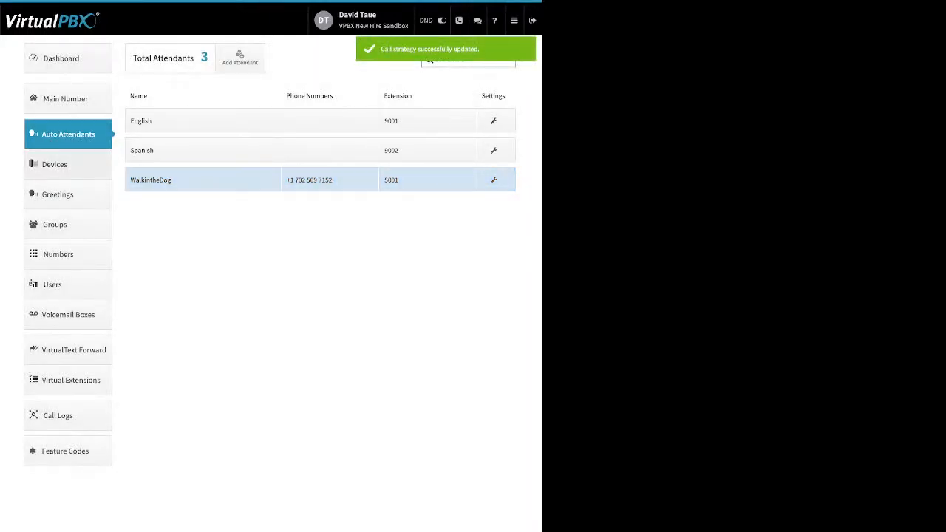
- View the 13 devices and their on/off settings, then list the device types available to add
left_click(54, 164)
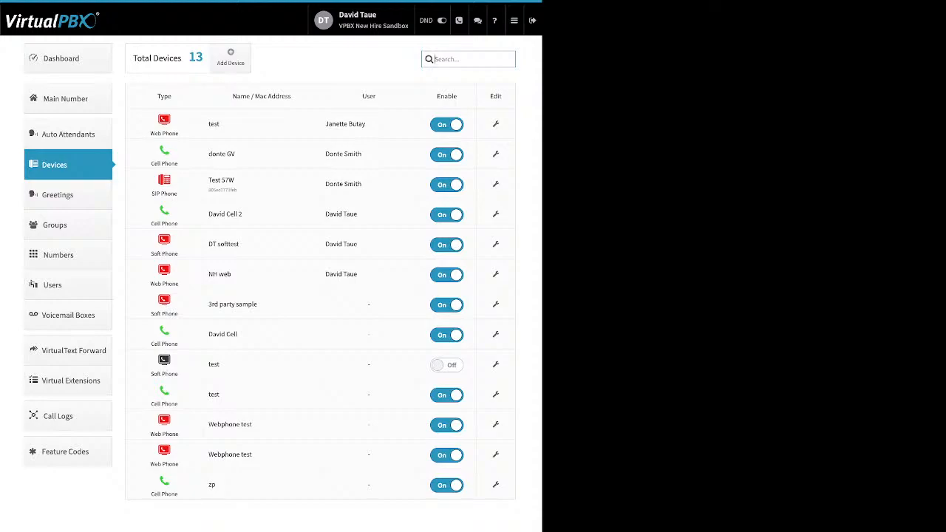
double_click(446, 96)
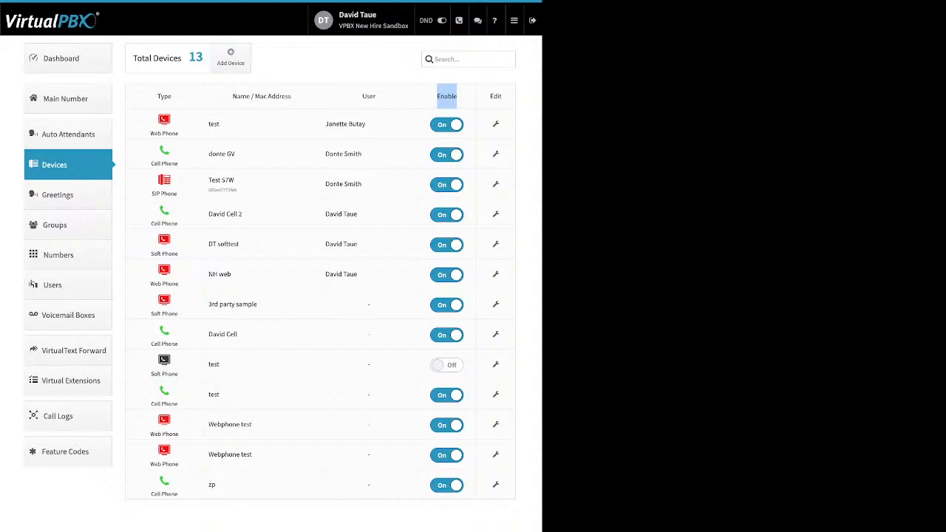
left_click(230, 57)
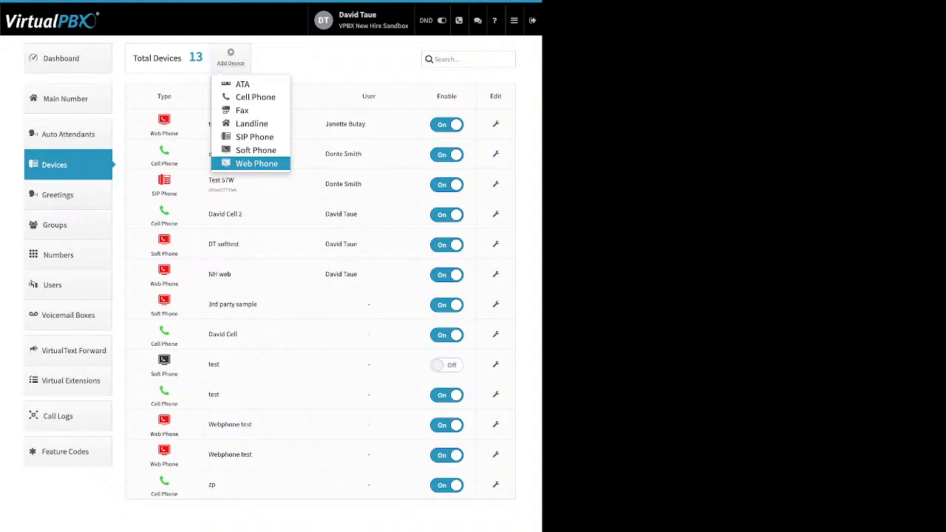
- Preview the softphone setup form, dismissing the 911 notice, cancel it, then open Greetings
left_click(255, 150)
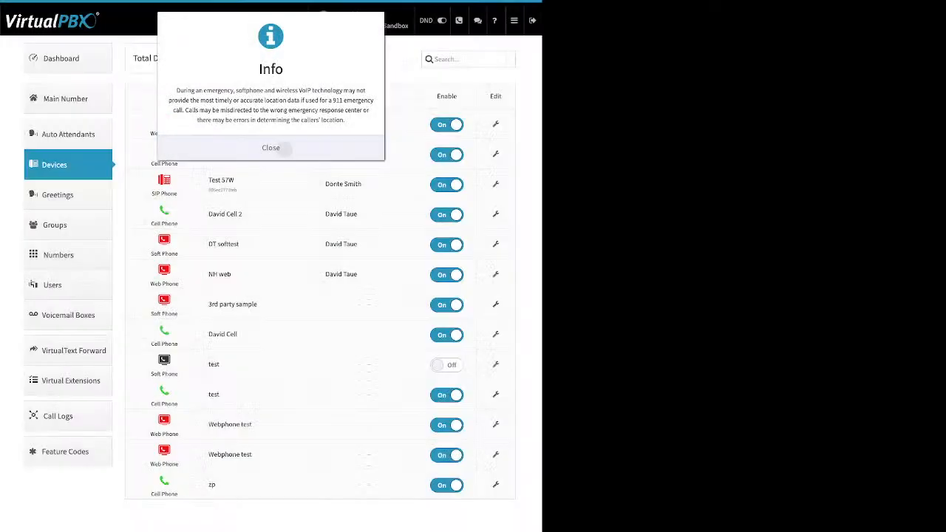
left_click(279, 149)
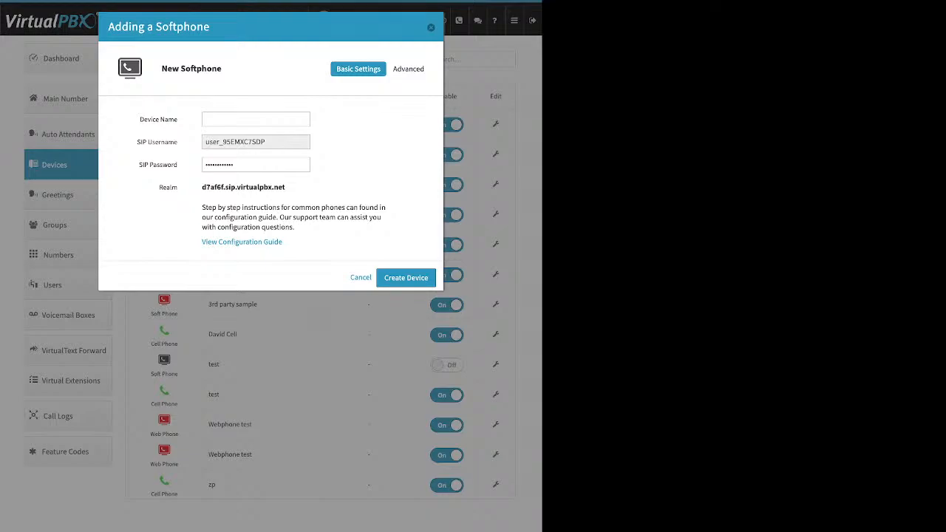
key("Escape")
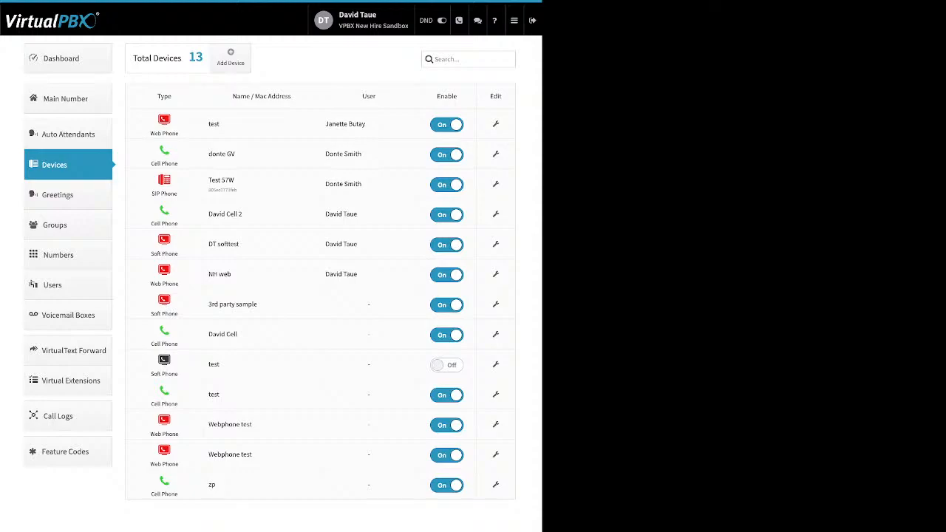
left_click(57, 194)
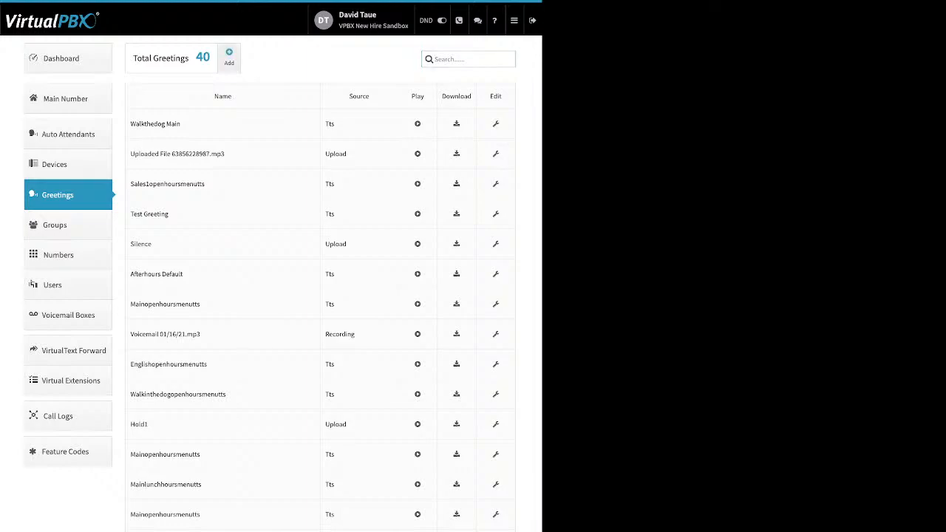
- Preview the new greeting form unsaved and review text-to-speech, uploaded and recorded greeting sources
left_click(229, 55)
left_click_drag(159, 114, 178, 114)
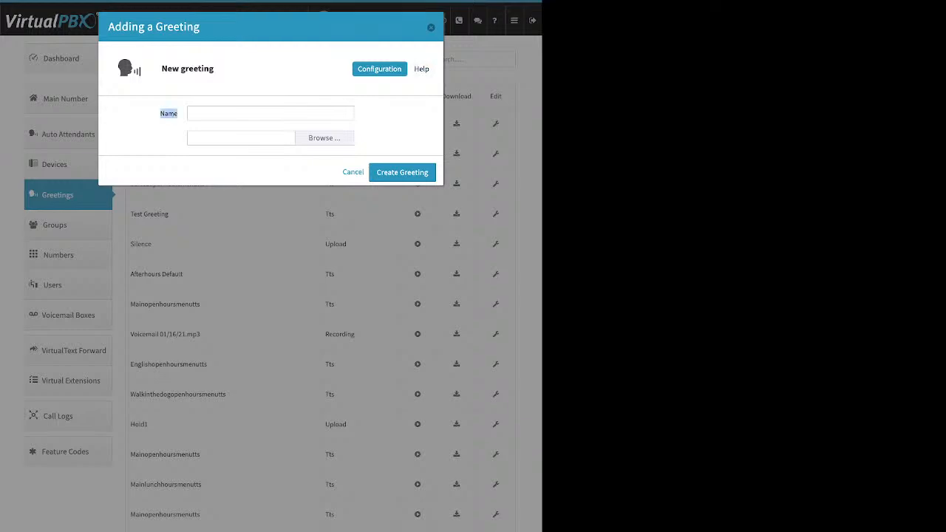
key("Escape")
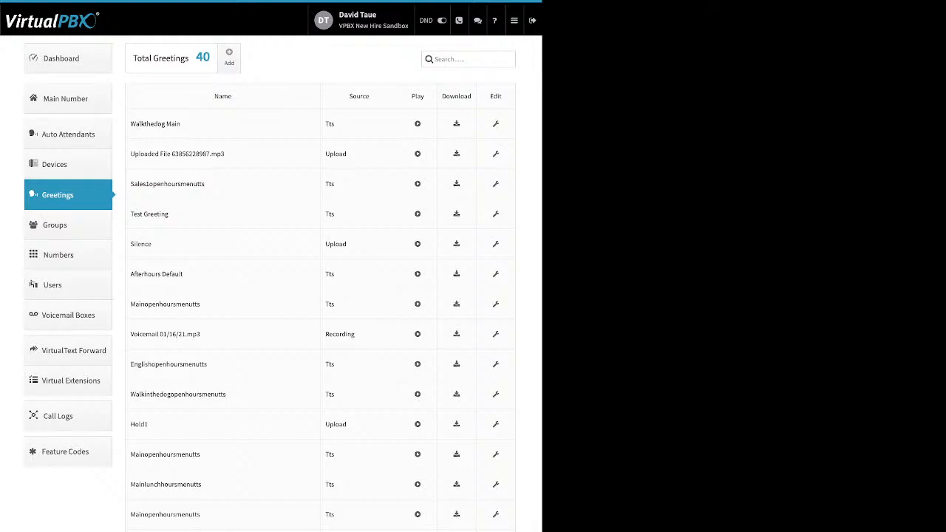
left_click_drag(180, 123, 130, 124)
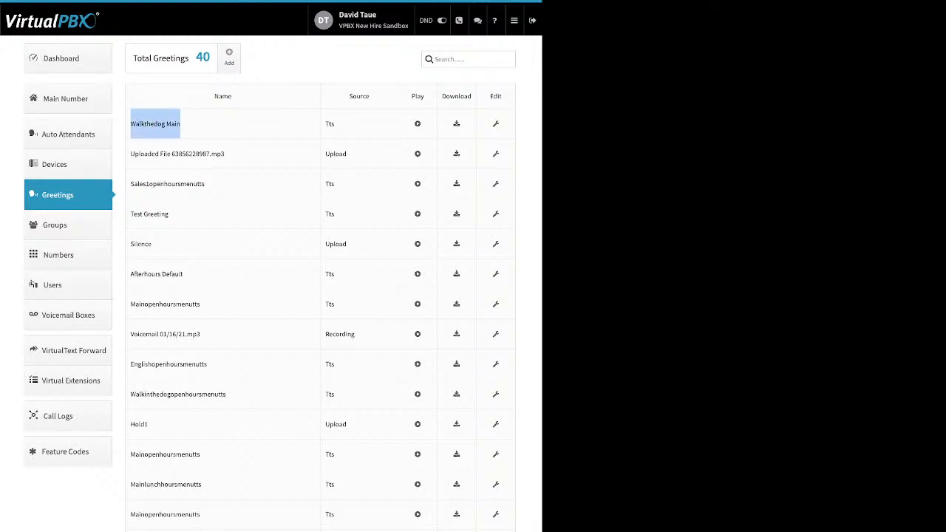
double_click(329, 123)
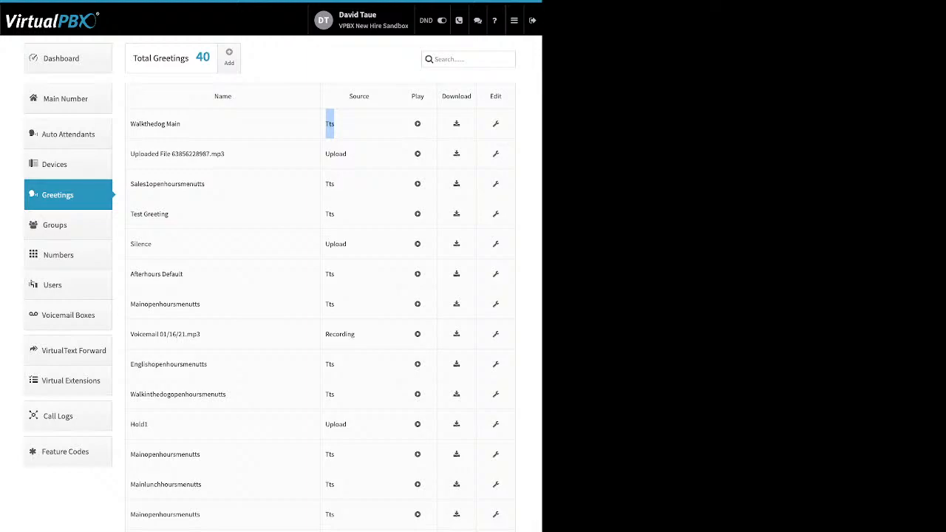
double_click(335, 154)
double_click(340, 334)
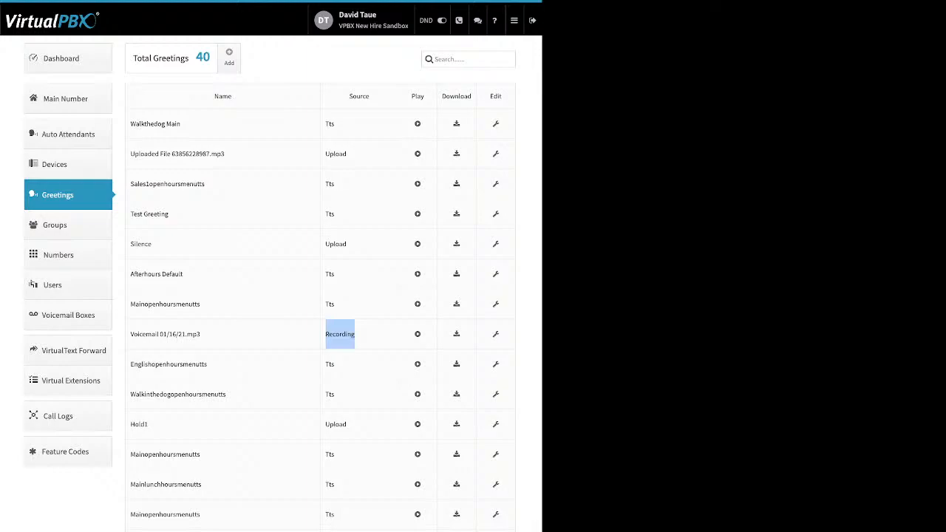
double_click(418, 96)
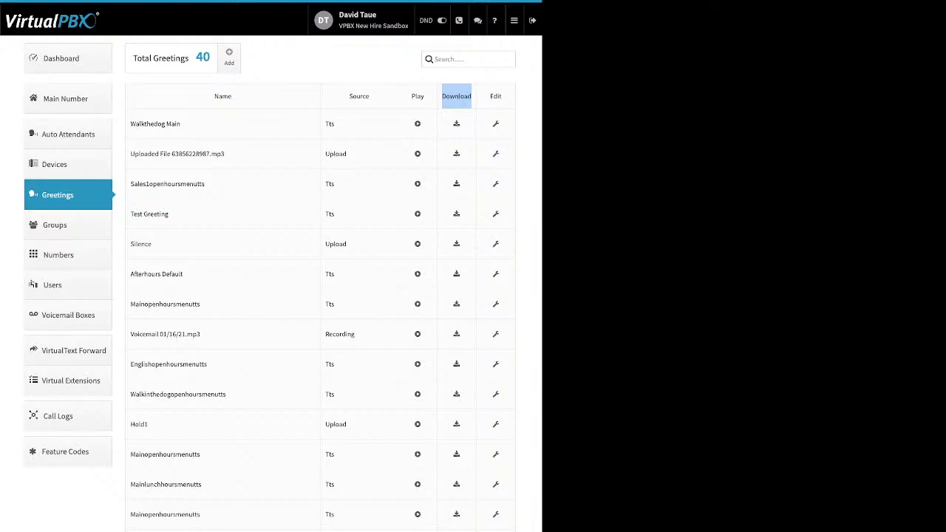
- Inspect WalktheDog Main's name and delete options without changes, then open the Numbers page
left_click(495, 123)
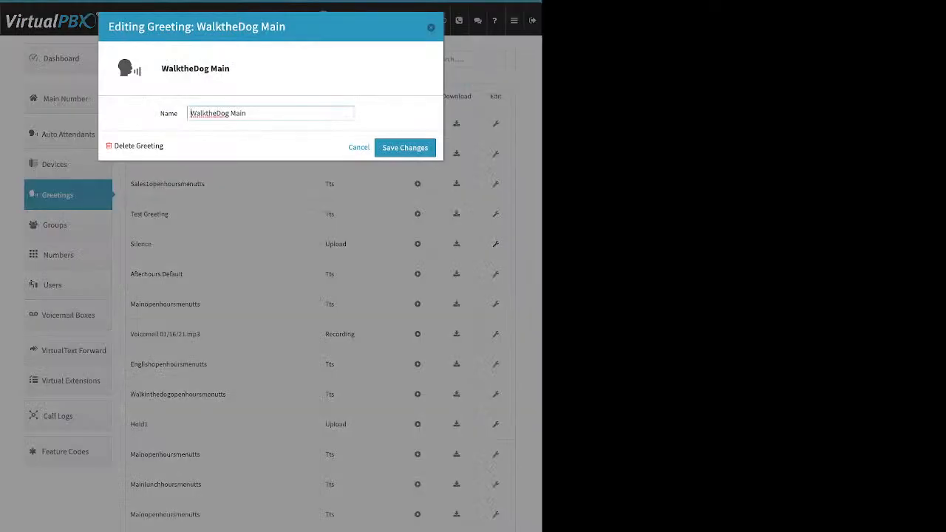
double_click(168, 113)
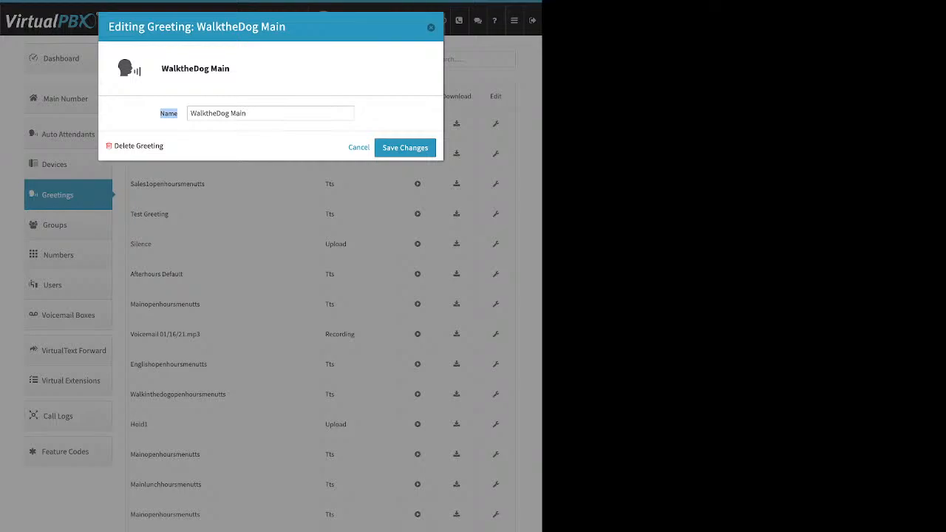
left_click_drag(164, 146, 113, 145)
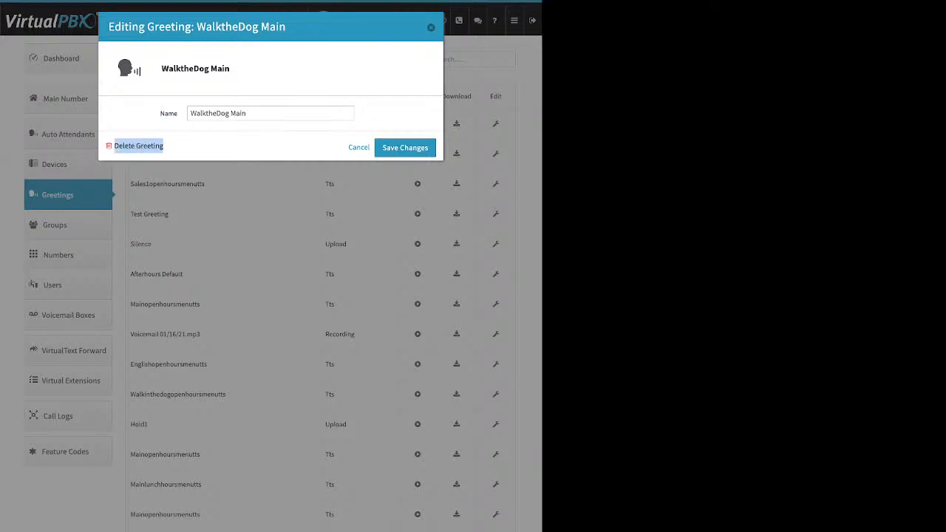
left_click(430, 27)
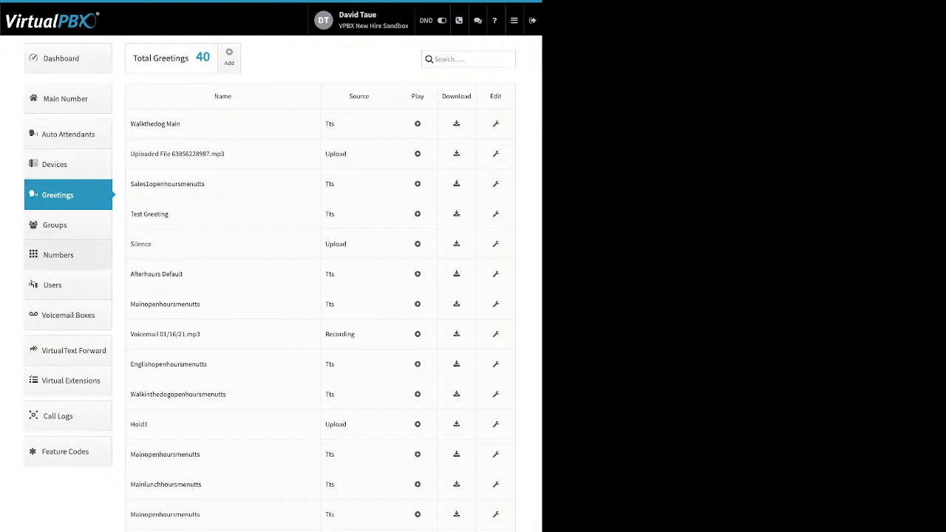
left_click(58, 255)
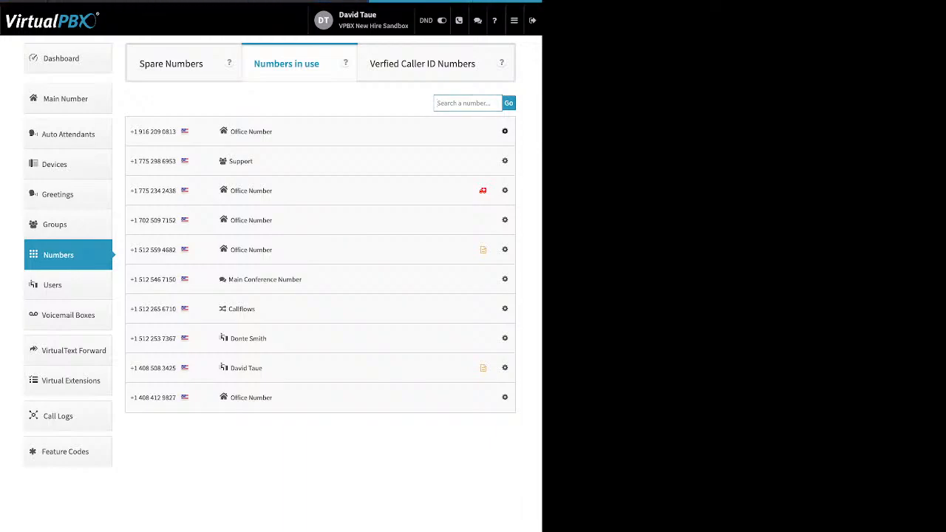
- Select and delete two numbers on the Spare Numbers tab, leaving four spare numbers
left_click(504, 131)
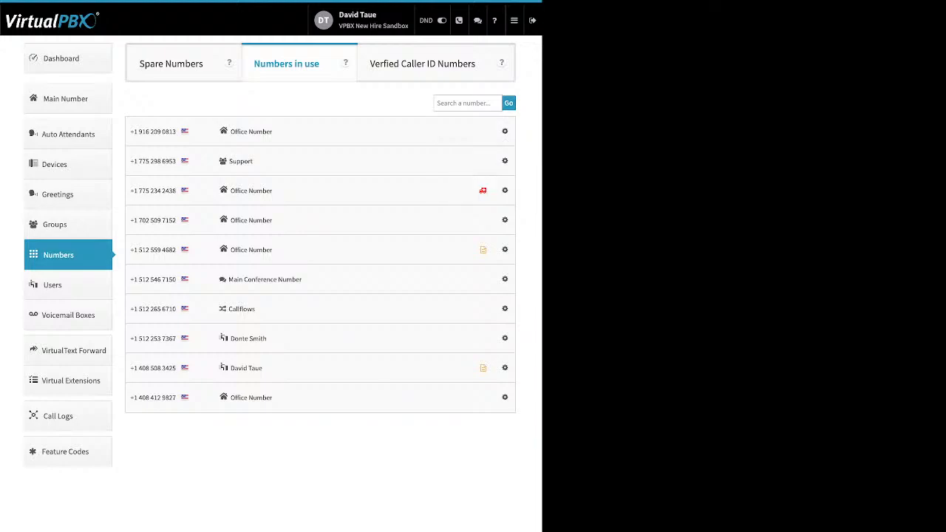
left_click(171, 64)
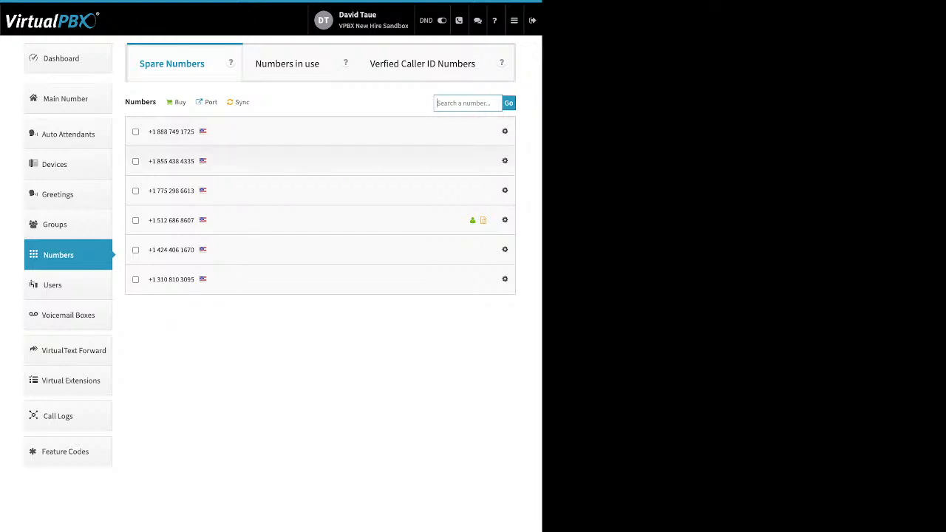
left_click(135, 161)
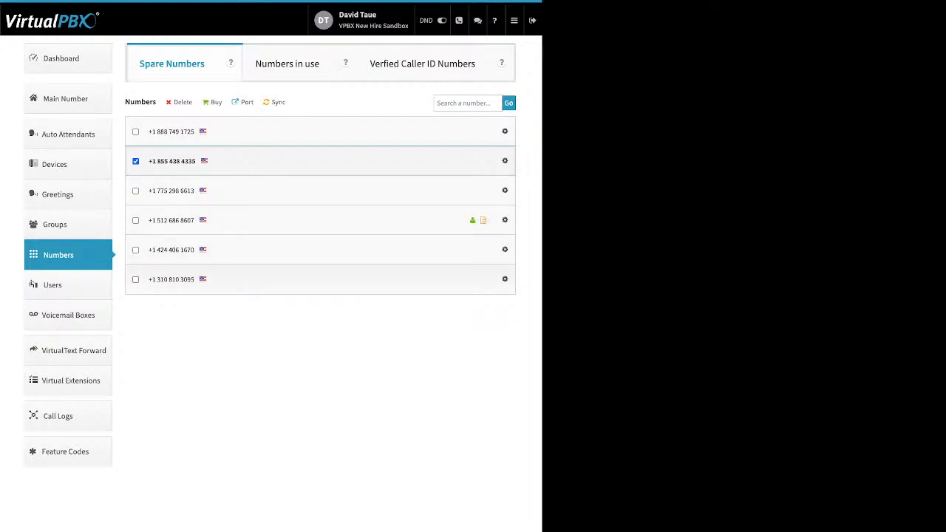
left_click(135, 279)
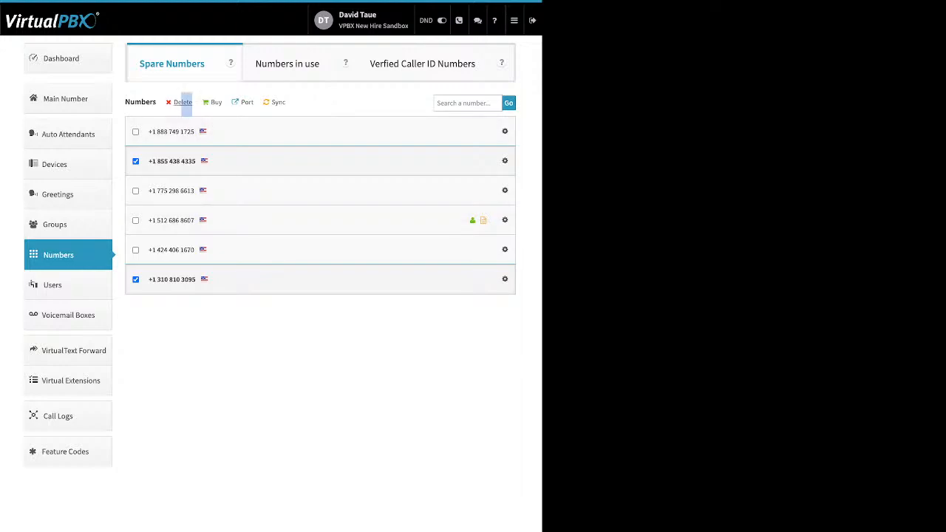
left_click_drag(190, 104, 173, 103)
left_click(182, 102)
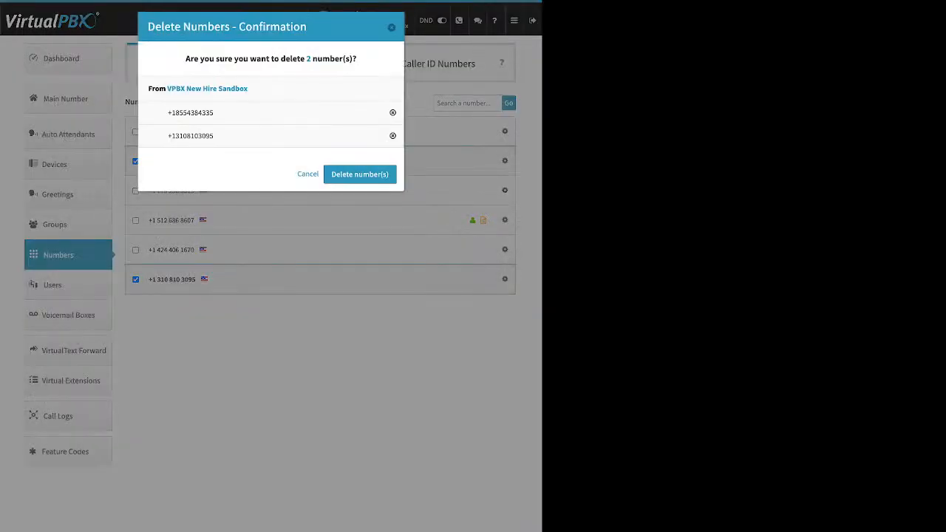
left_click(360, 173)
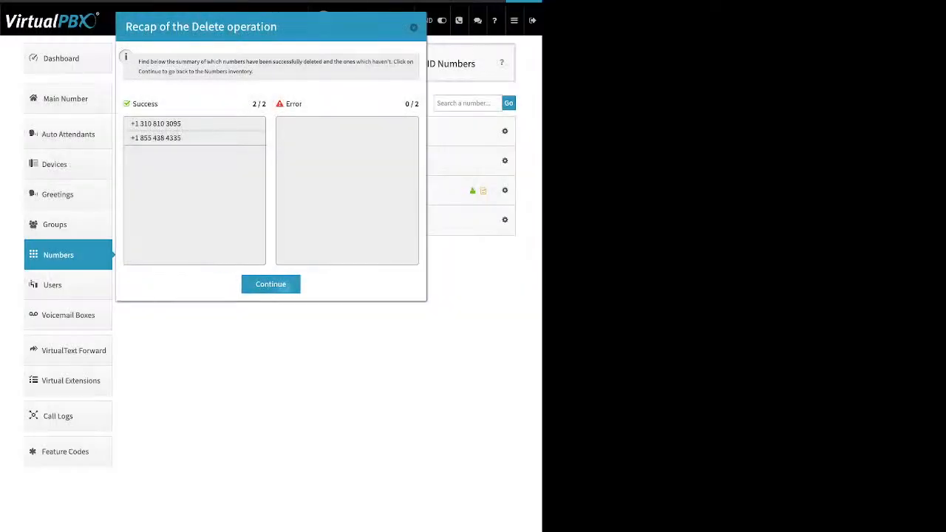
left_click(271, 283)
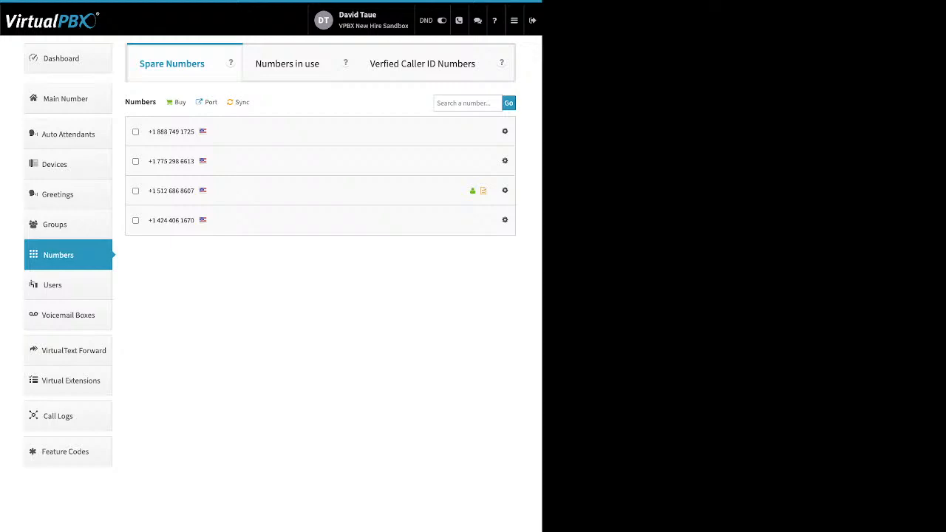
left_click(180, 102)
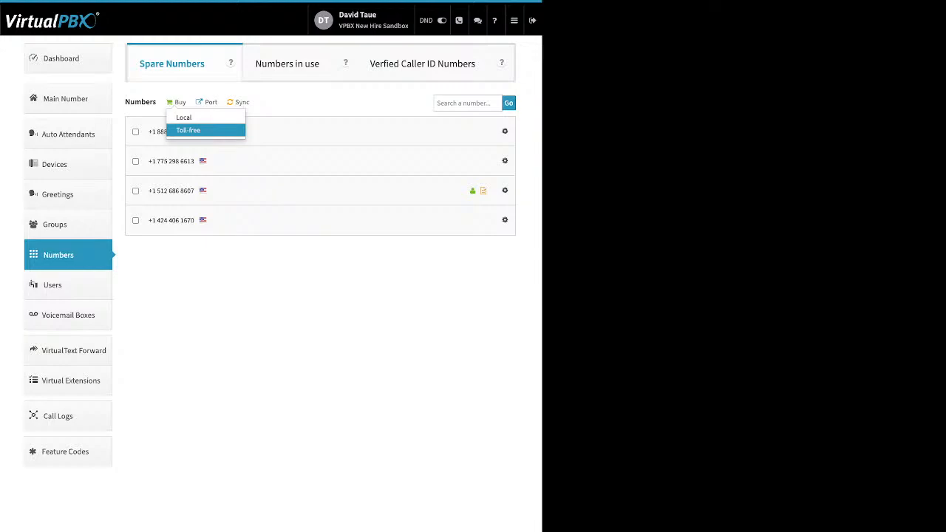
- Create a port request named 'test' for U.S. Local Numbers and advance to ownership verification
left_click(206, 102)
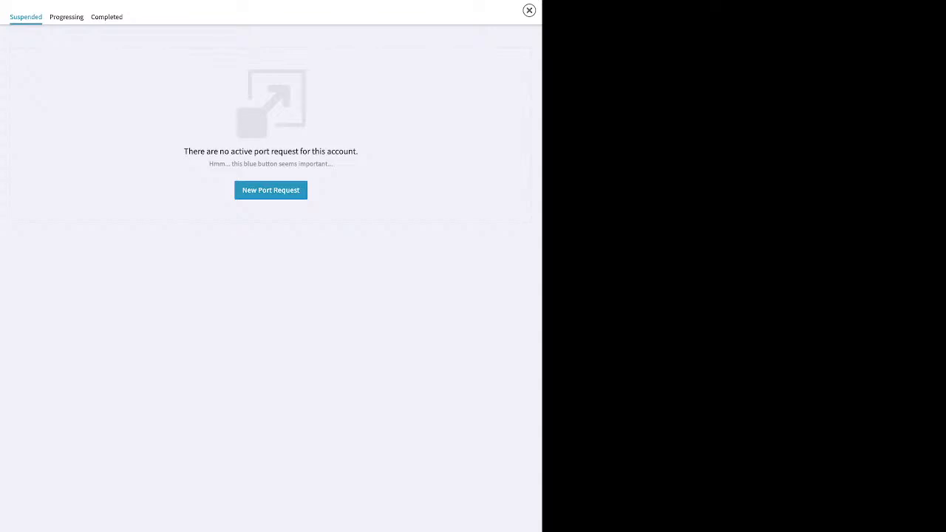
left_click(270, 189)
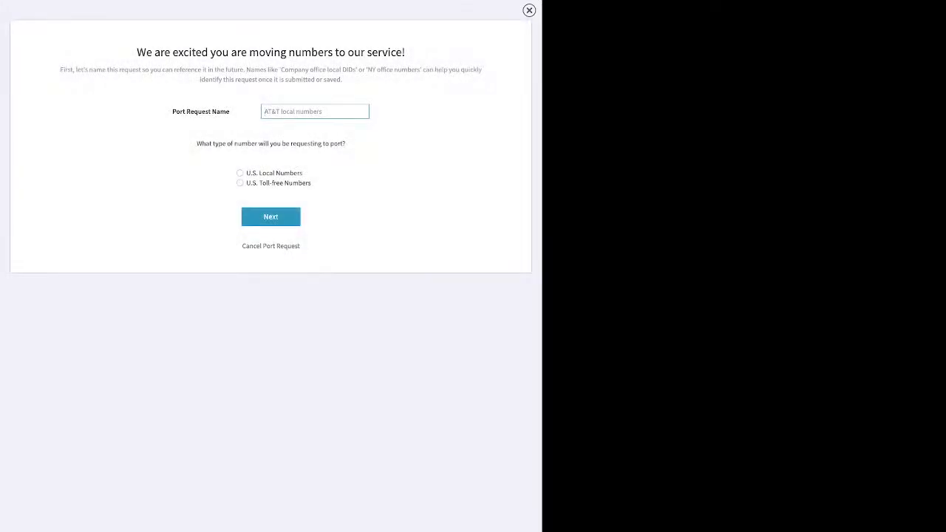
type("test")
left_click(239, 173)
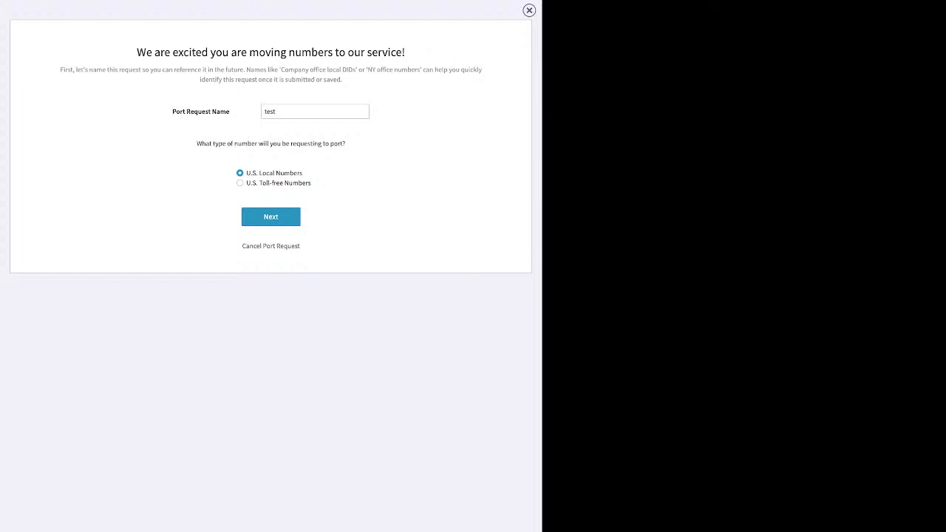
left_click(271, 217)
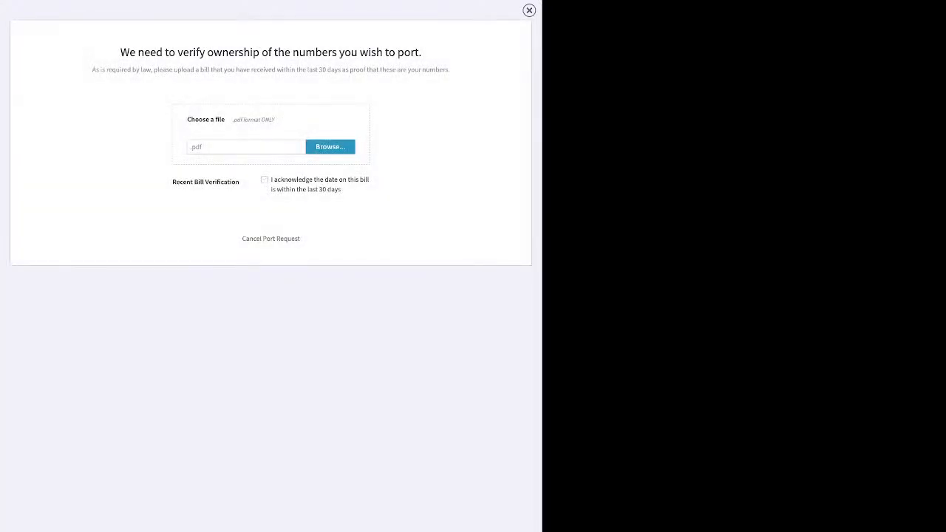
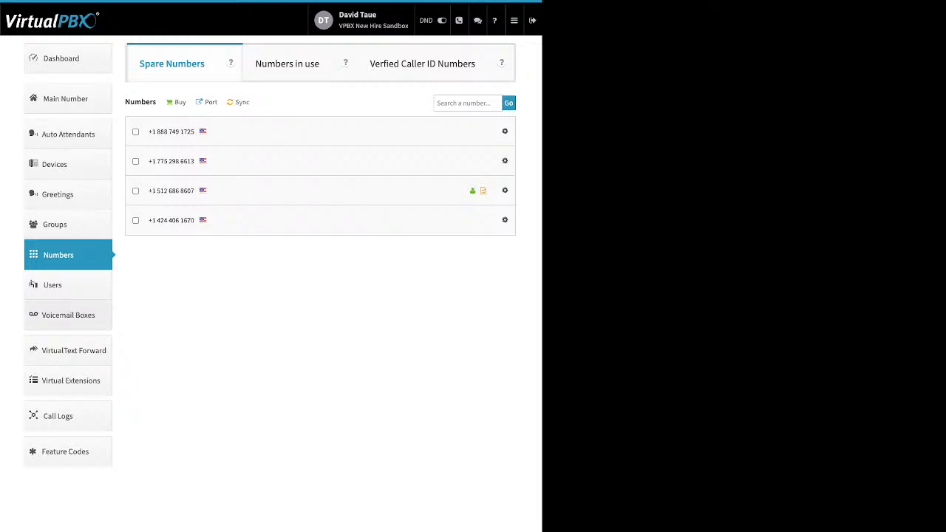
- Show the six voicemail boxes with their User column and open a blank Adding a Voicemail Box form
left_click(68, 314)
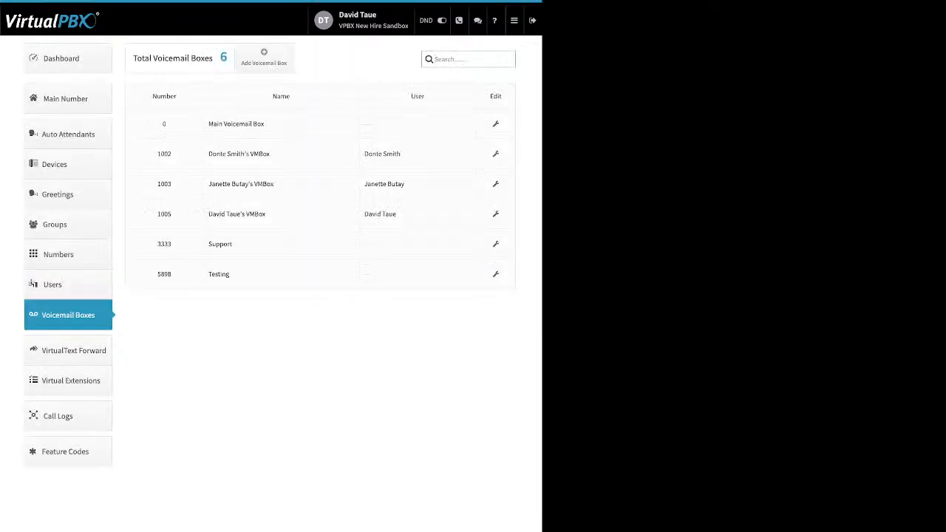
left_click_drag(426, 96, 410, 96)
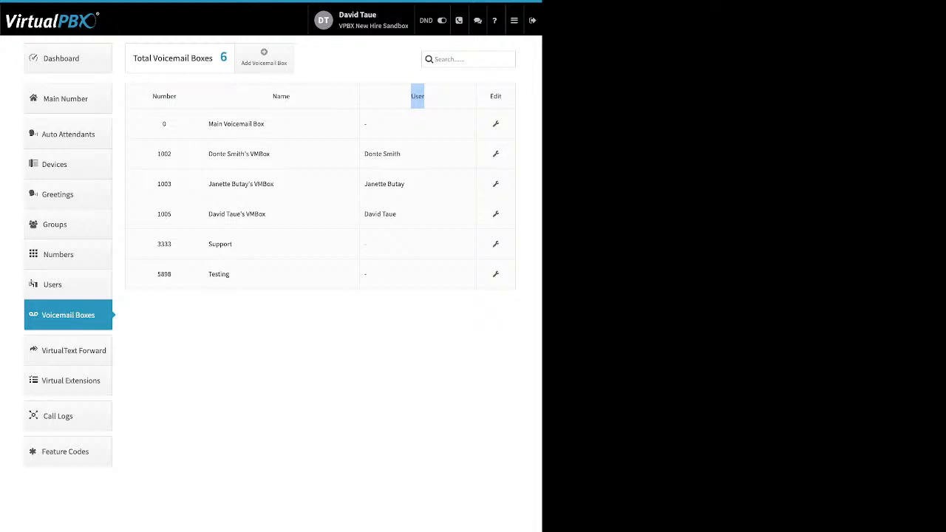
left_click(264, 57)
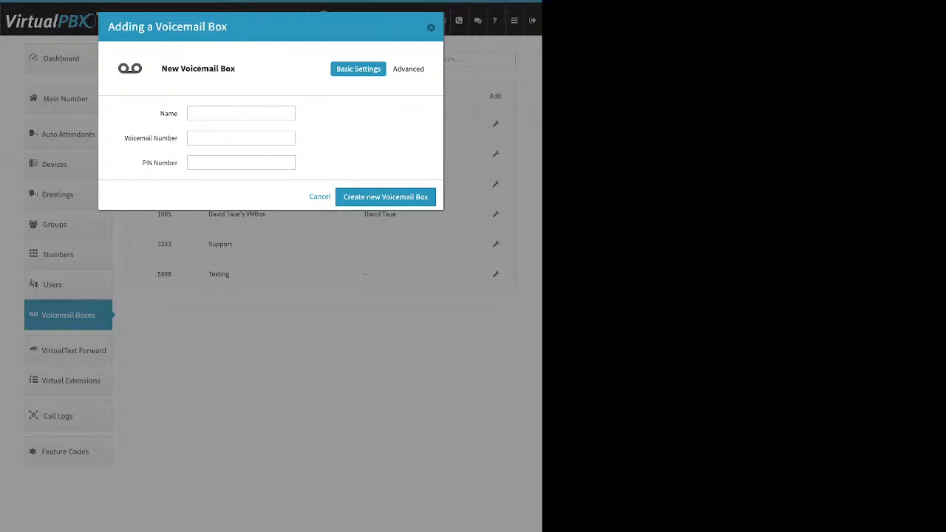
- Review the new box's Name, Voicemail Number and PIN Number fields, then close the form unsaved
double_click(169, 114)
triple_click(151, 138)
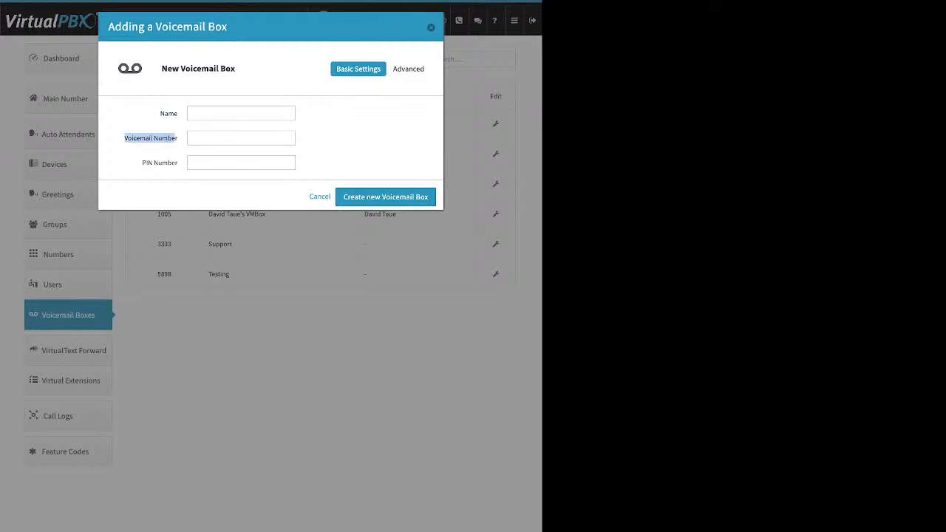
left_click_drag(142, 162, 169, 163)
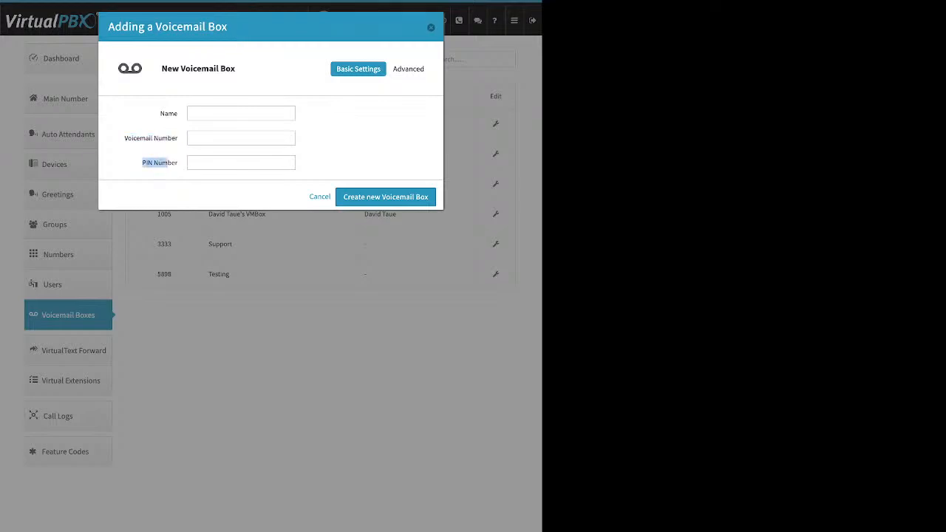
key("Escape")
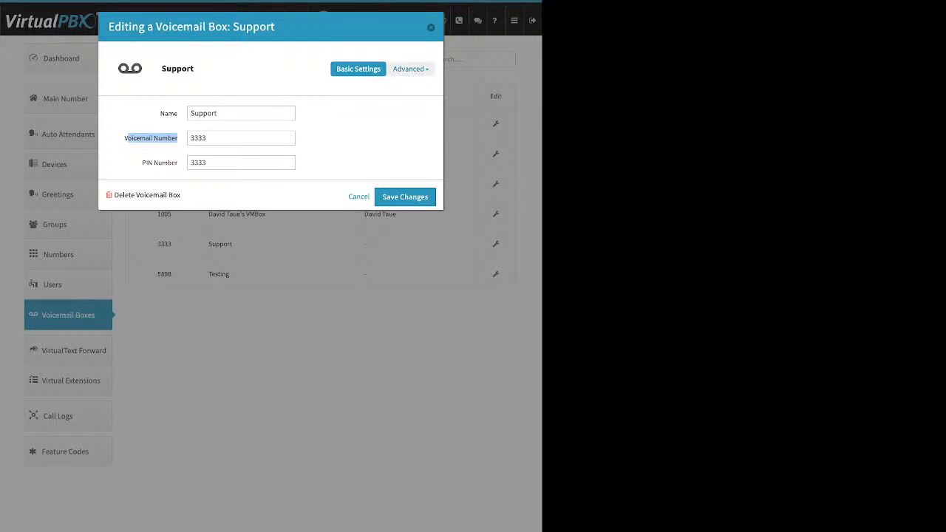
- Review Support's greeting media, cancel a greeting upload, and show its two notification recipients
left_click(408, 68)
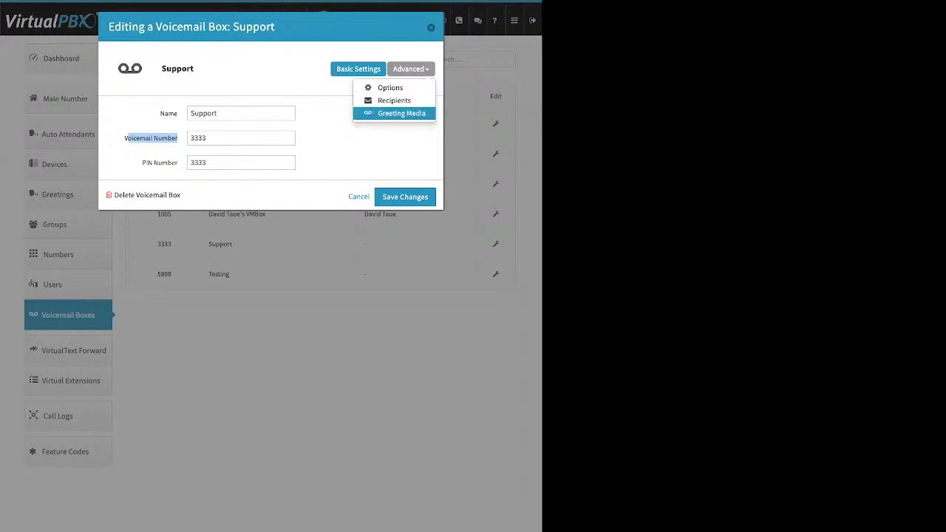
left_click(401, 114)
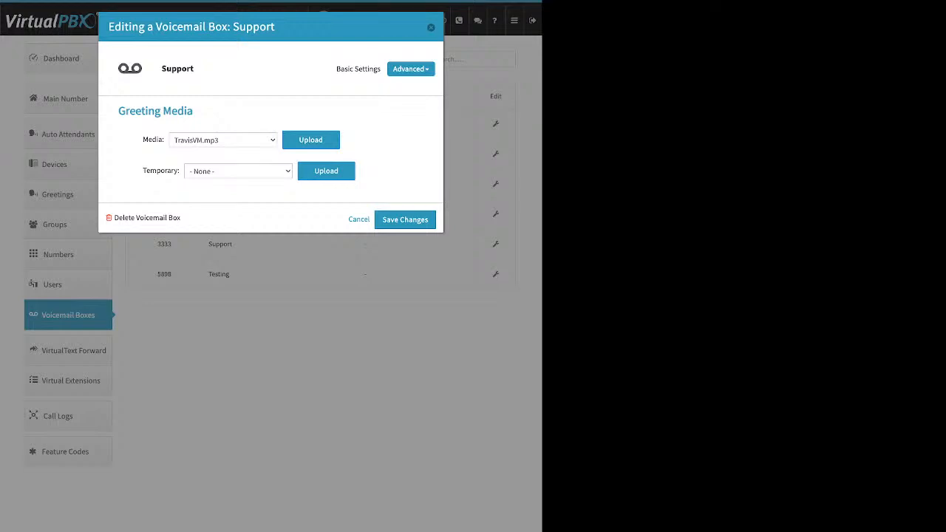
left_click_drag(142, 140, 164, 140)
left_click(311, 140)
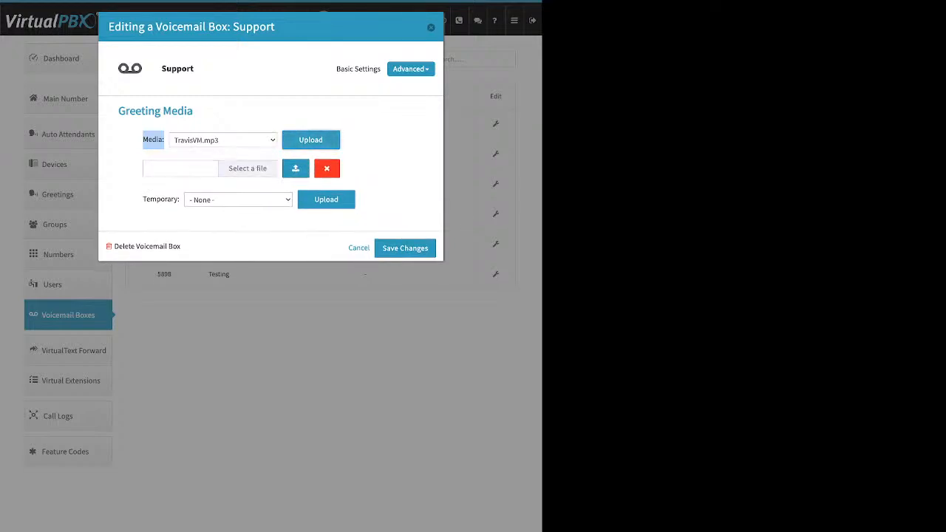
left_click(327, 169)
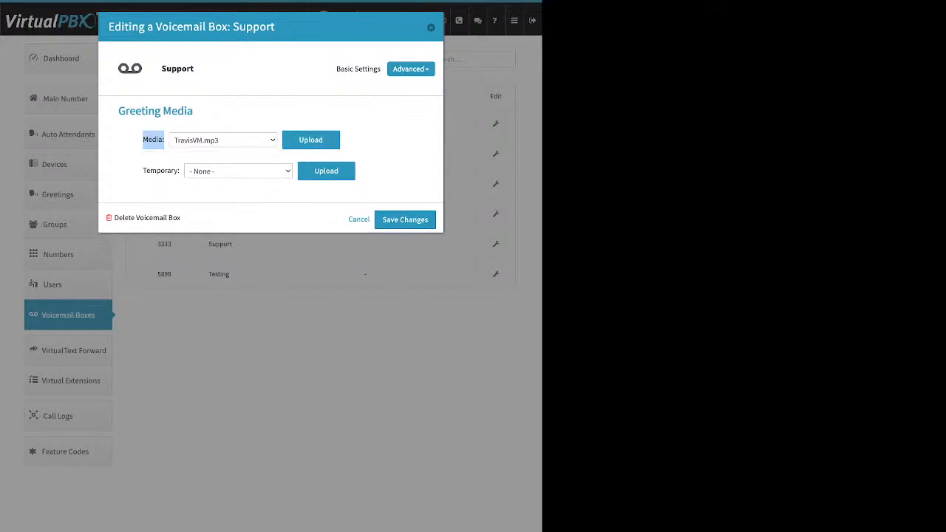
left_click_drag(144, 171, 355, 172)
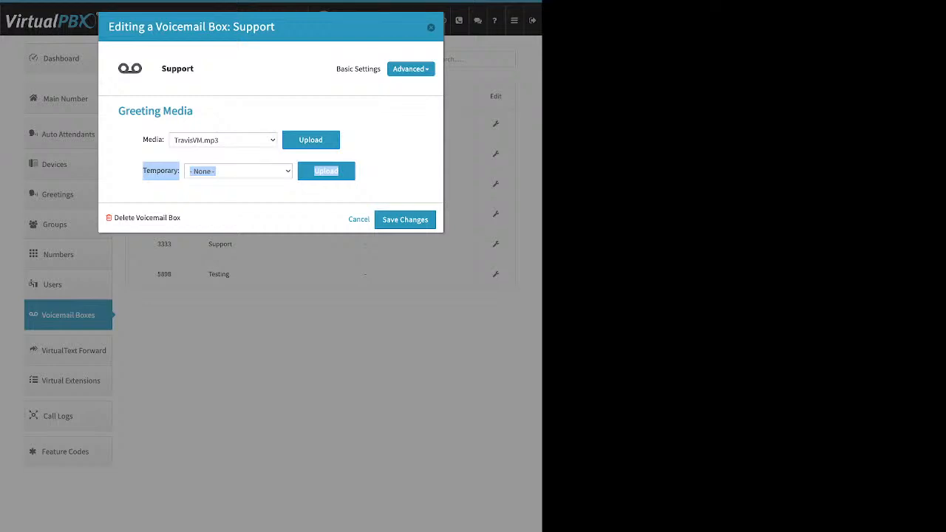
left_click(410, 69)
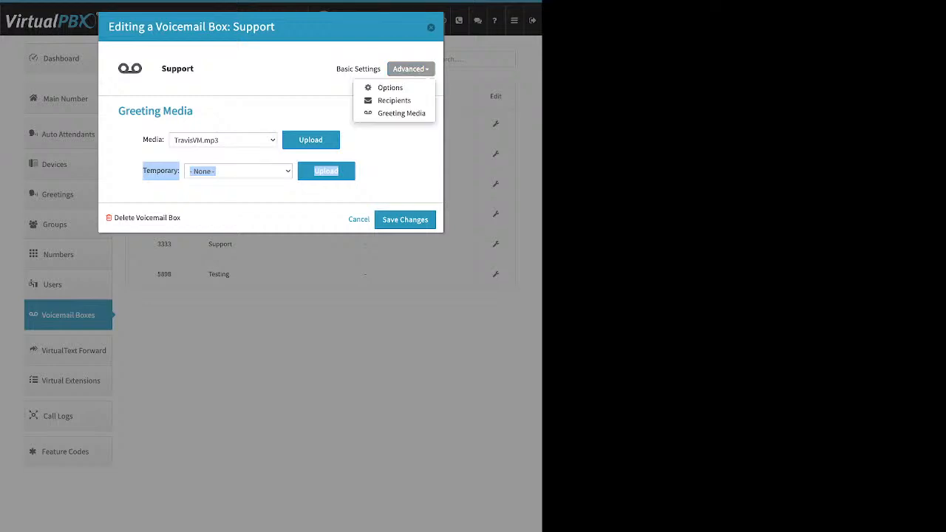
left_click(395, 98)
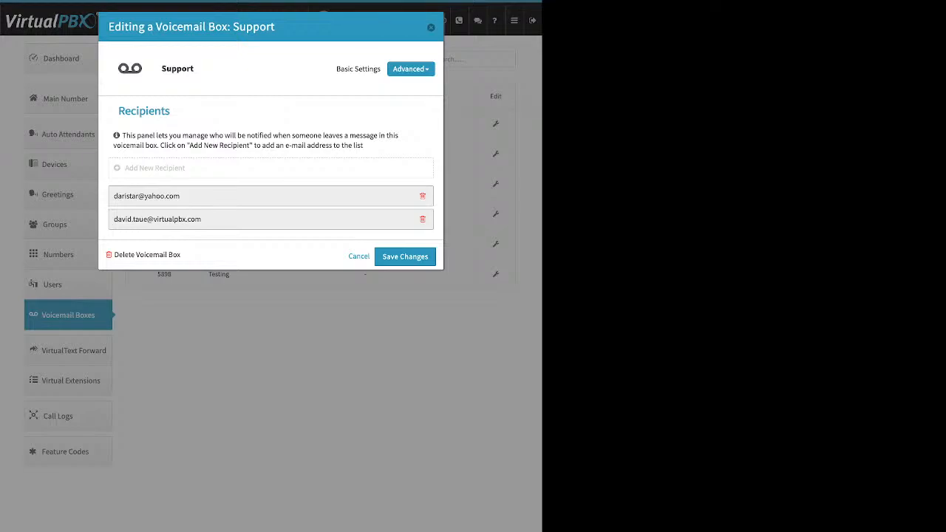
- Start and cancel a new recipient, then show Support's Options: default timezone, mp3, e-mail attachment
left_click(154, 168)
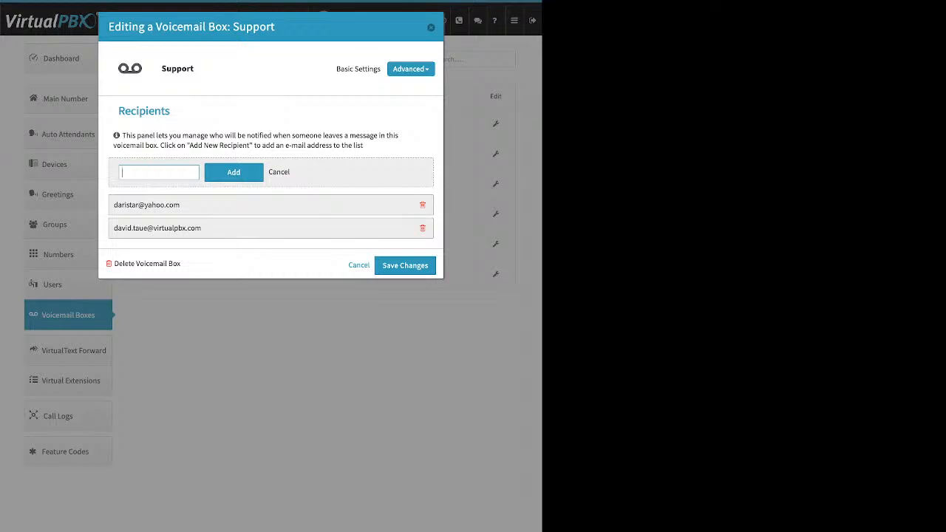
left_click(278, 171)
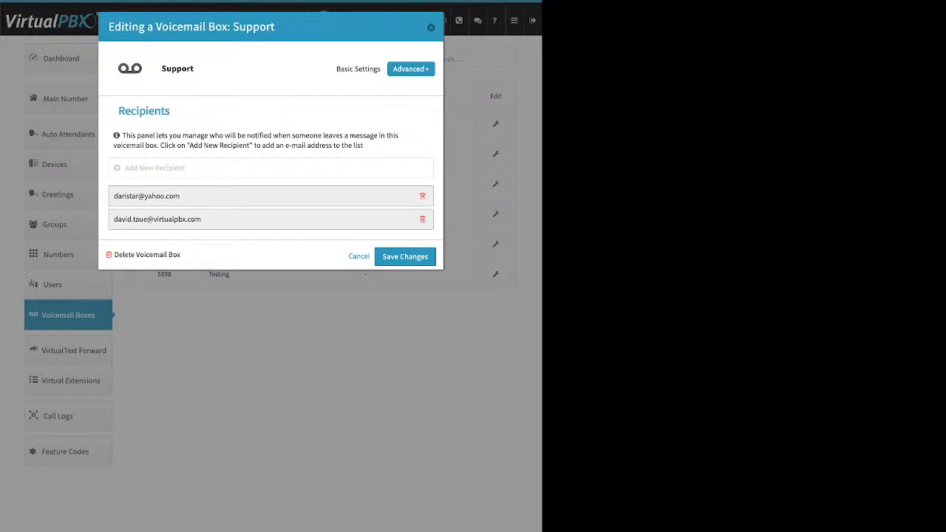
left_click(411, 69)
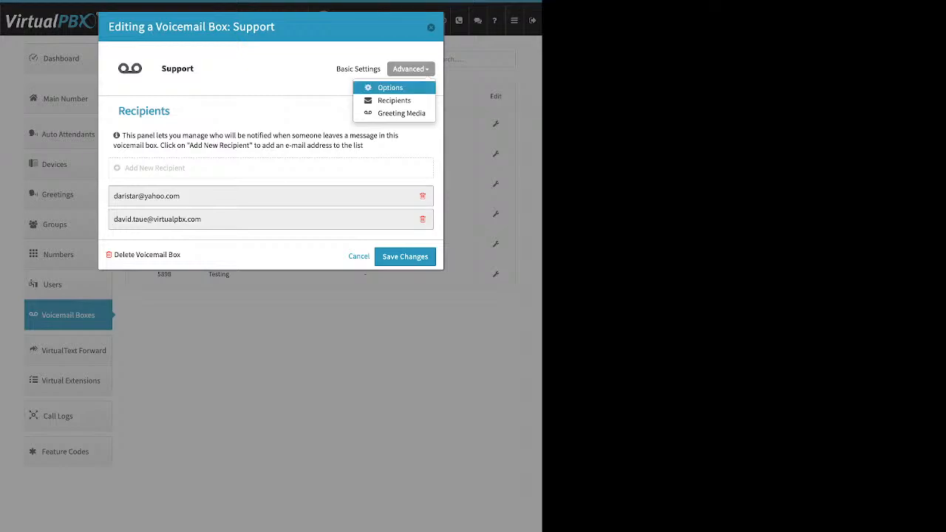
left_click(390, 87)
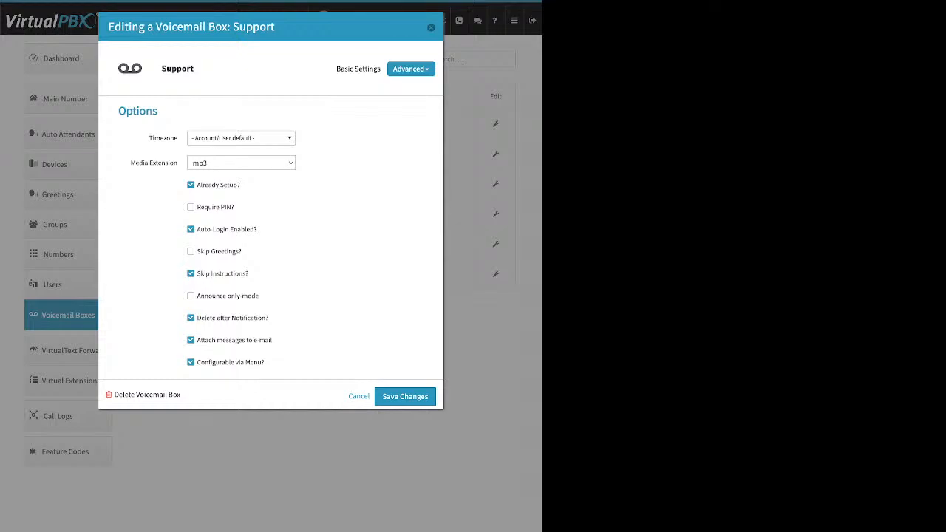
- Review Support's Already Setup, attach-to-e-mail and delete-after-notification options, close unchanged, and open VirtualText Forward
left_click_drag(240, 185, 202, 185)
left_click_drag(272, 340, 197, 339)
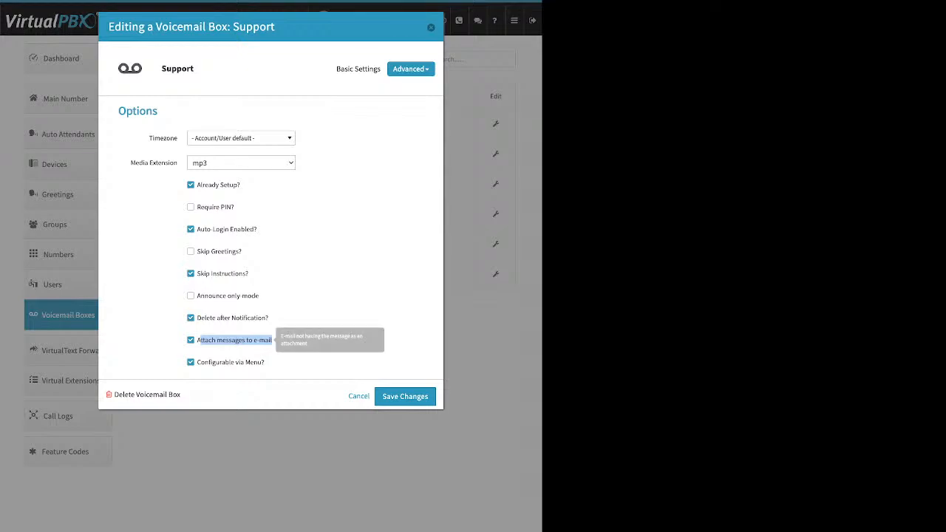
left_click_drag(268, 318, 213, 318)
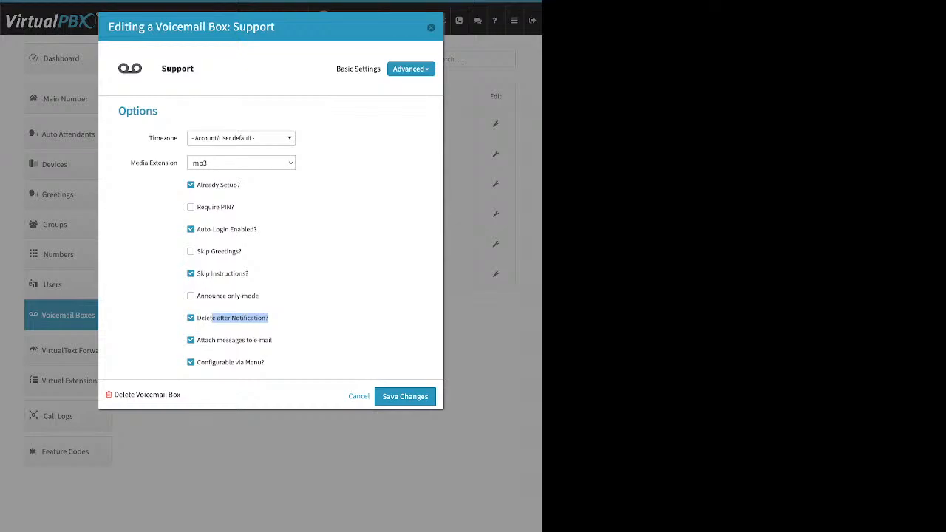
left_click(430, 27)
left_click(68, 350)
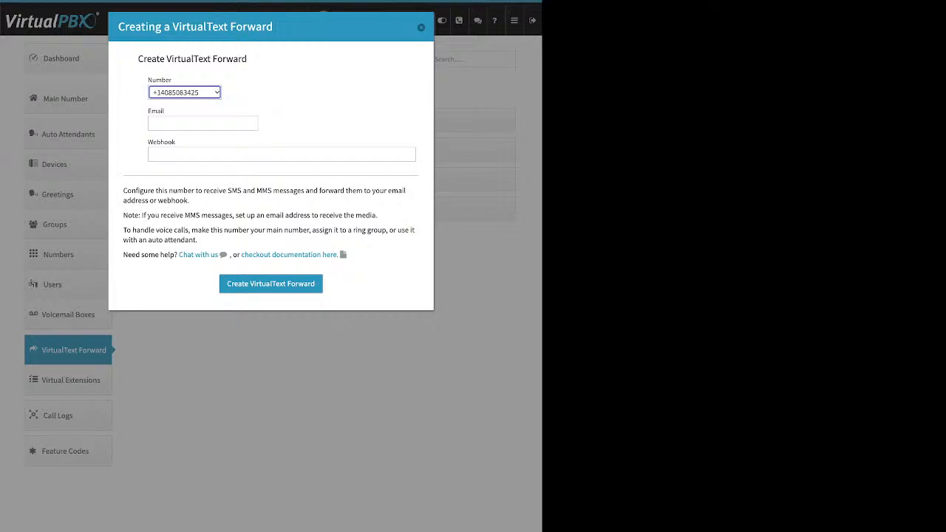
- Check the forward's Email and Webhook fields, discard the form, and open Virtual Extensions
left_click_drag(164, 111, 148, 111)
left_click(152, 124)
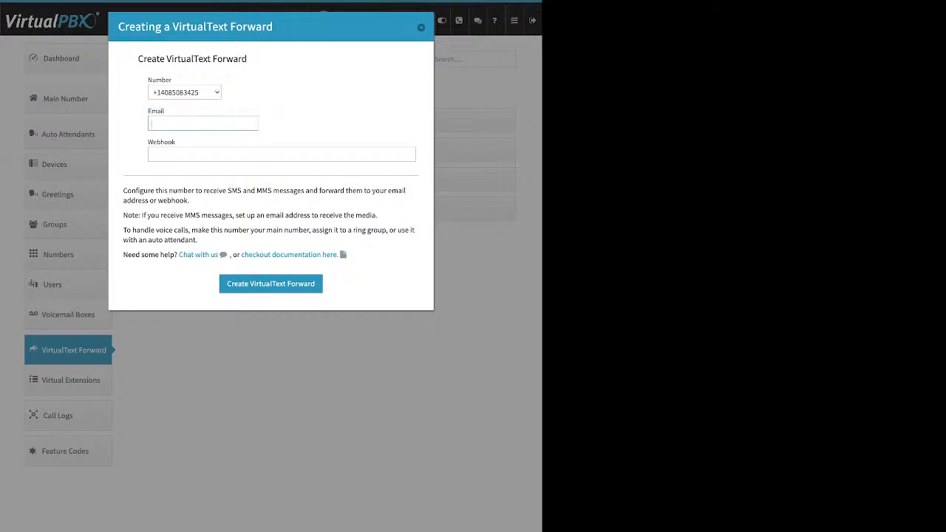
left_click_drag(172, 142, 153, 142)
left_click(152, 155)
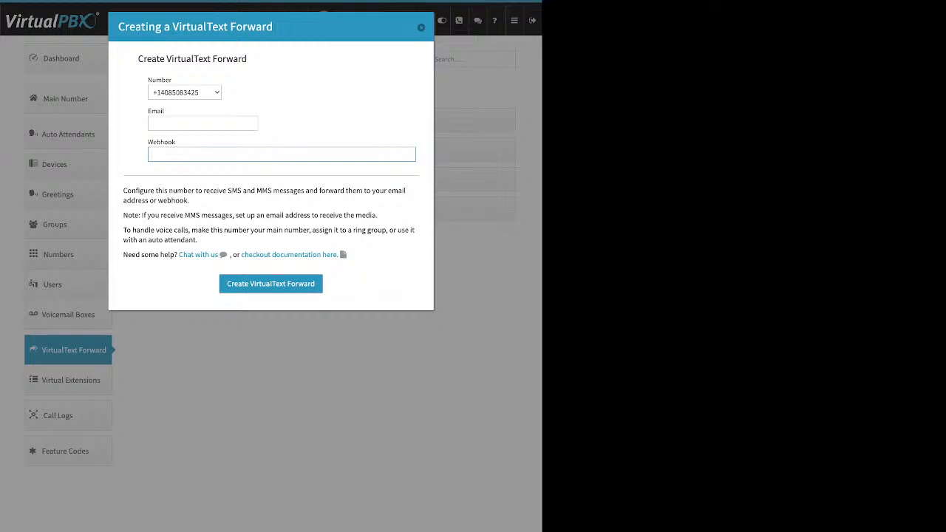
left_click(421, 28)
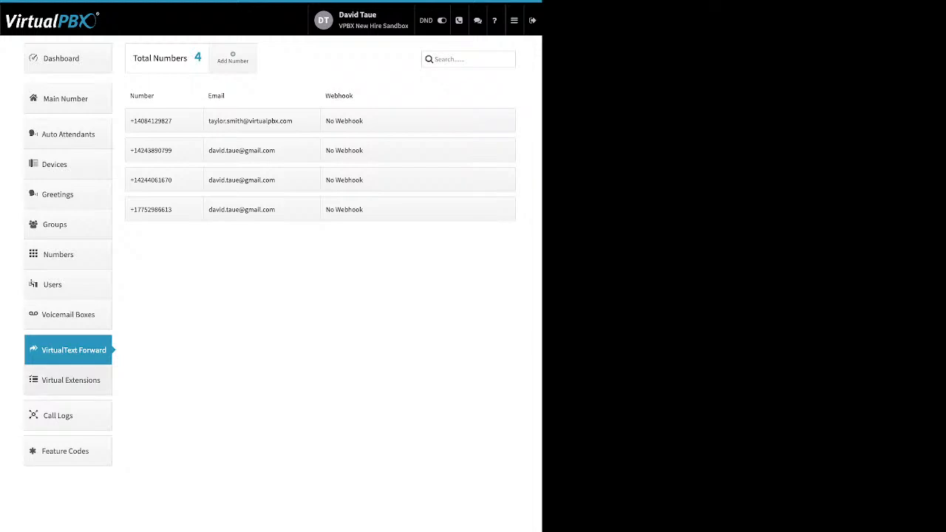
left_click(70, 379)
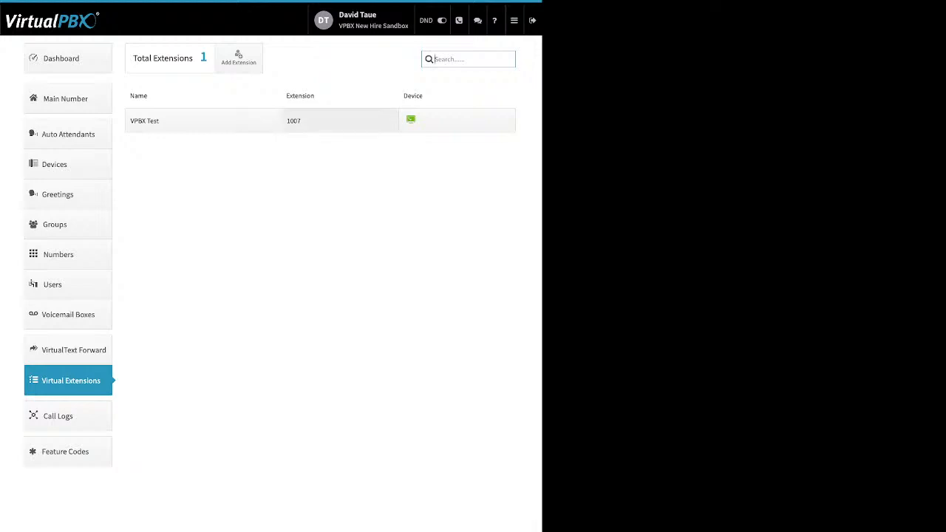
- Preview the new extension form's name and Extension Number fields, then close it unsaved
left_click(238, 58)
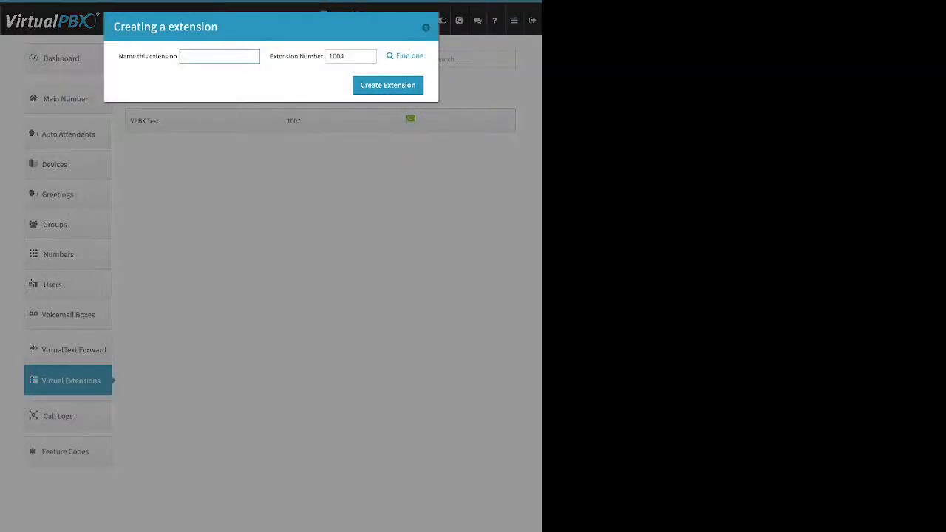
left_click_drag(118, 56, 170, 56)
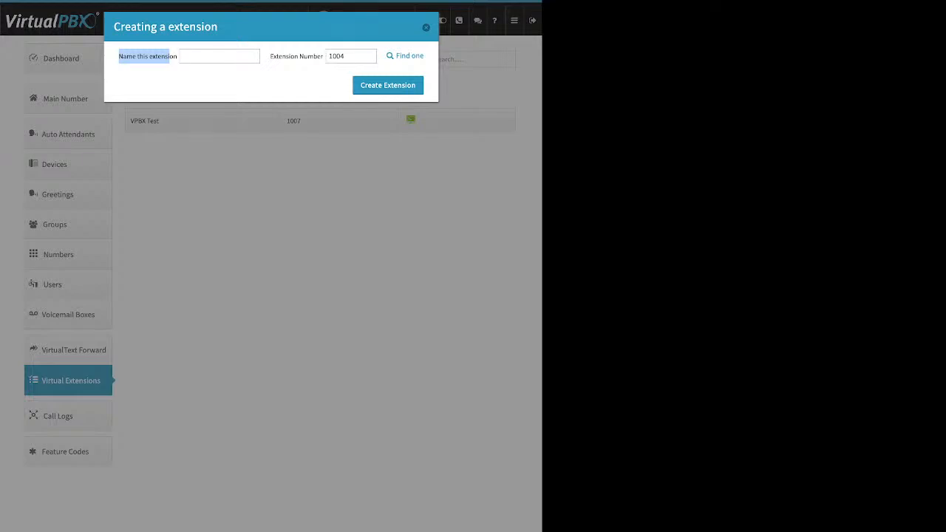
left_click_drag(270, 57, 313, 56)
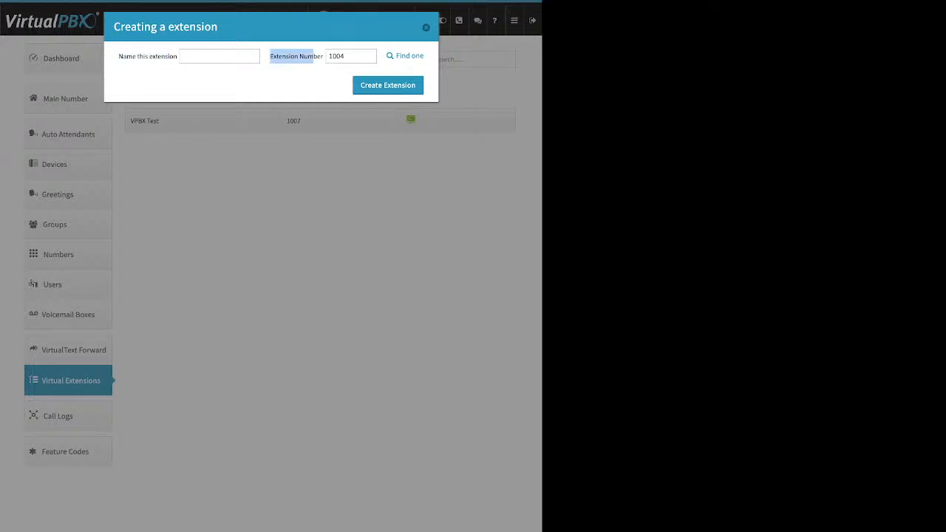
left_click(425, 27)
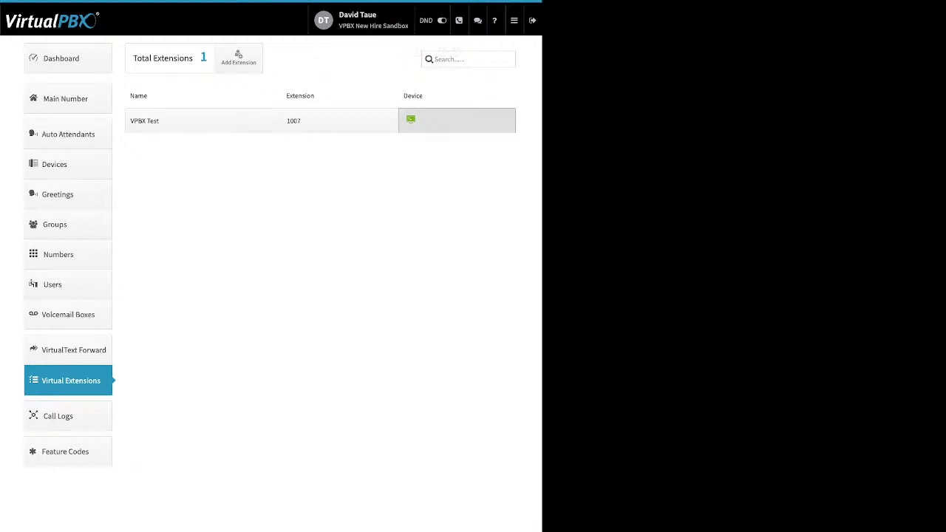
left_click(443, 121)
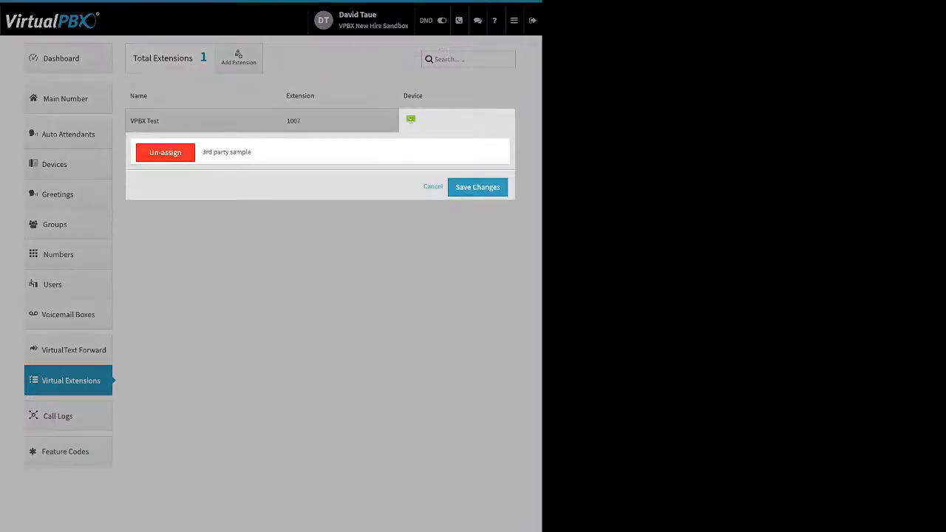
left_click(165, 152)
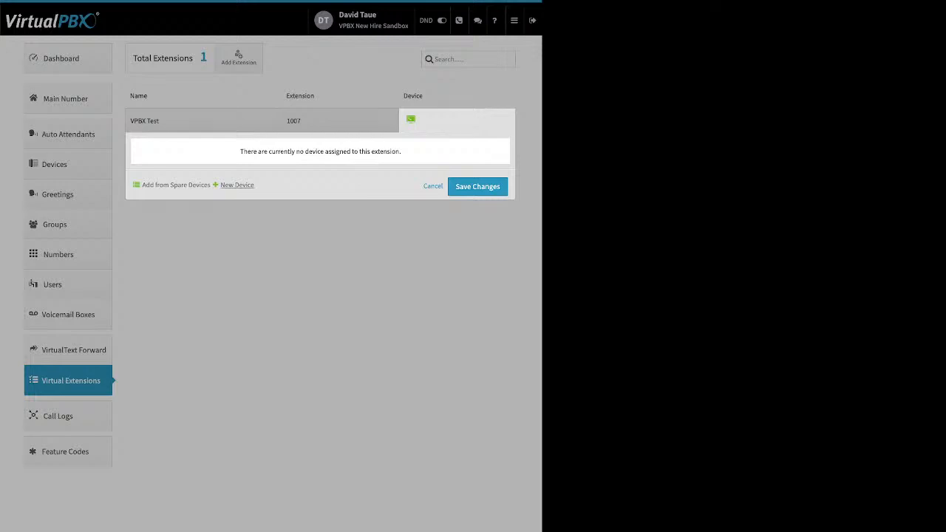
left_click(236, 184)
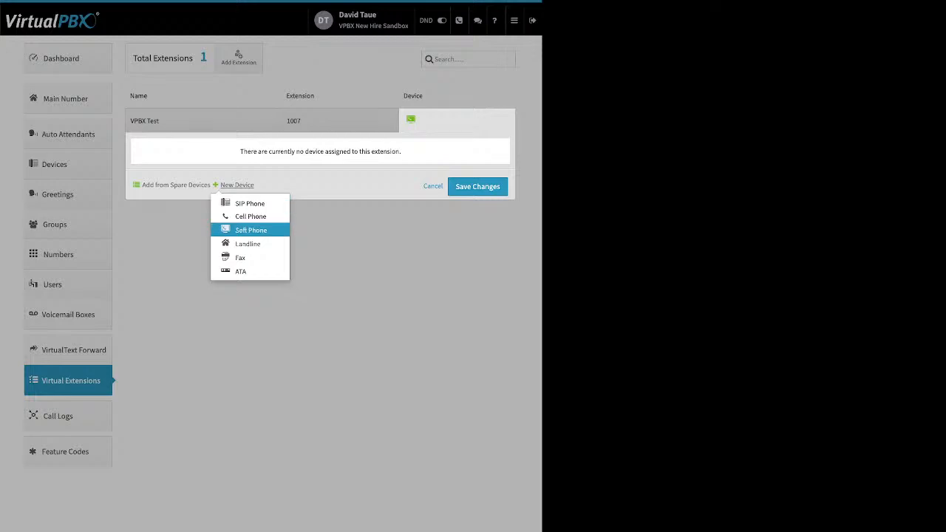
left_click(251, 230)
key("Return")
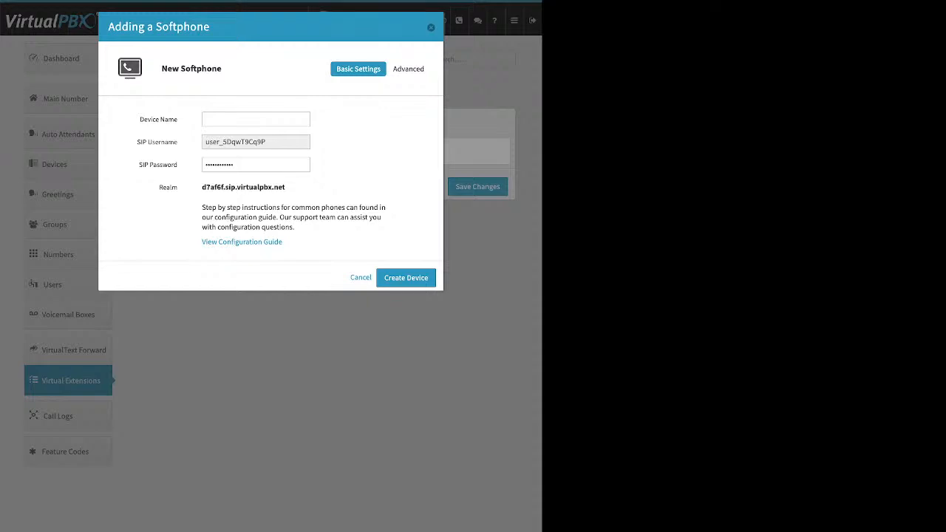
left_click(431, 28)
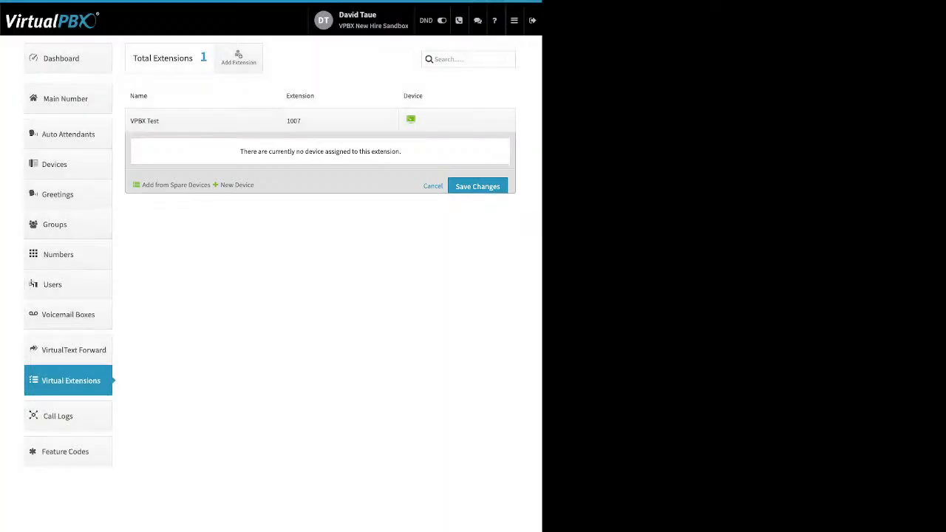
- Filter the call logs to a custom range from 02/01/2024 to 03/02/2024
left_click(58, 415)
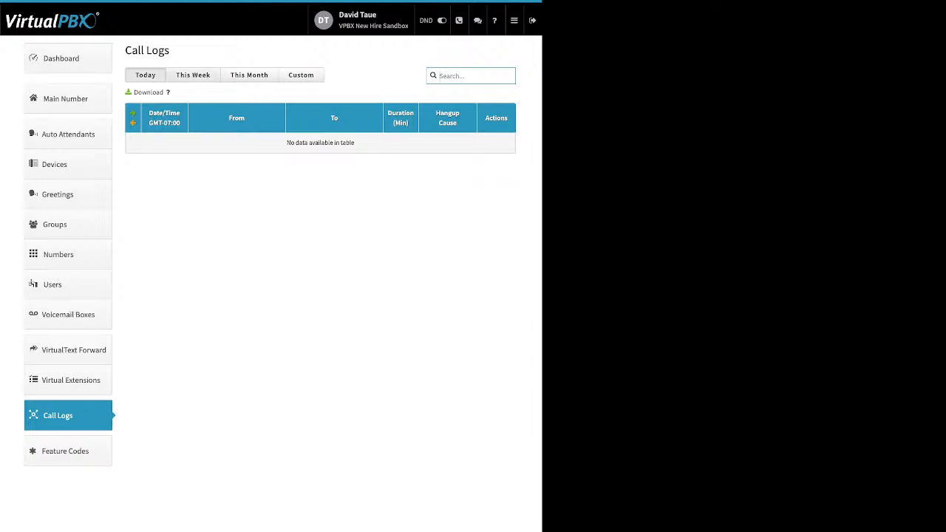
left_click(192, 74)
left_click(249, 75)
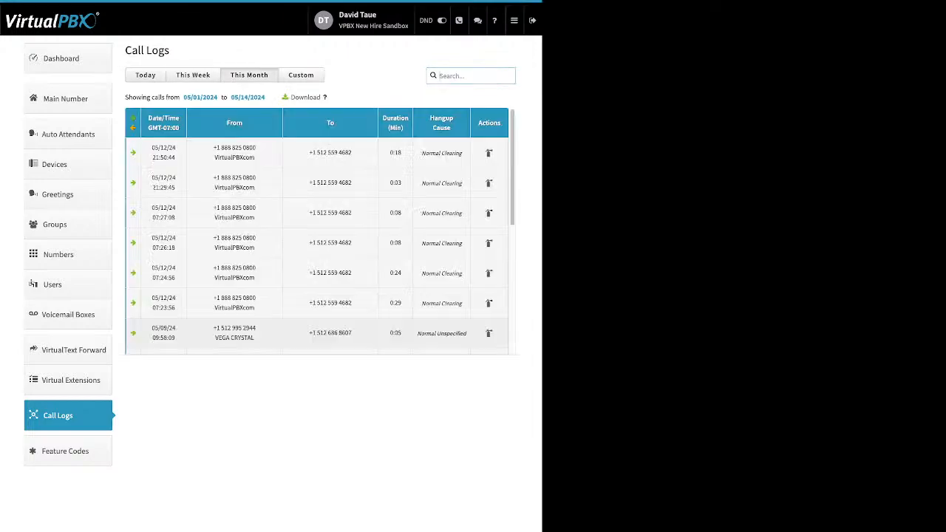
scroll(319, 229, "down", 5)
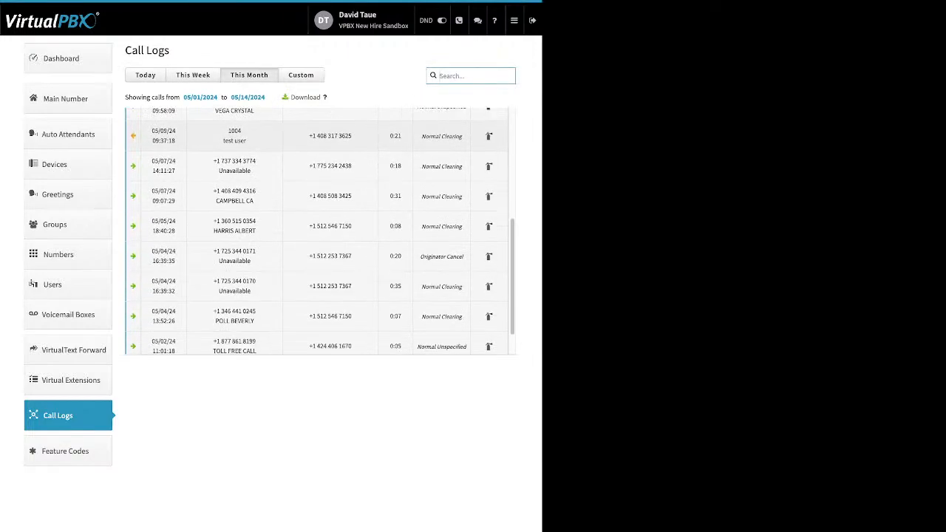
left_click(301, 75)
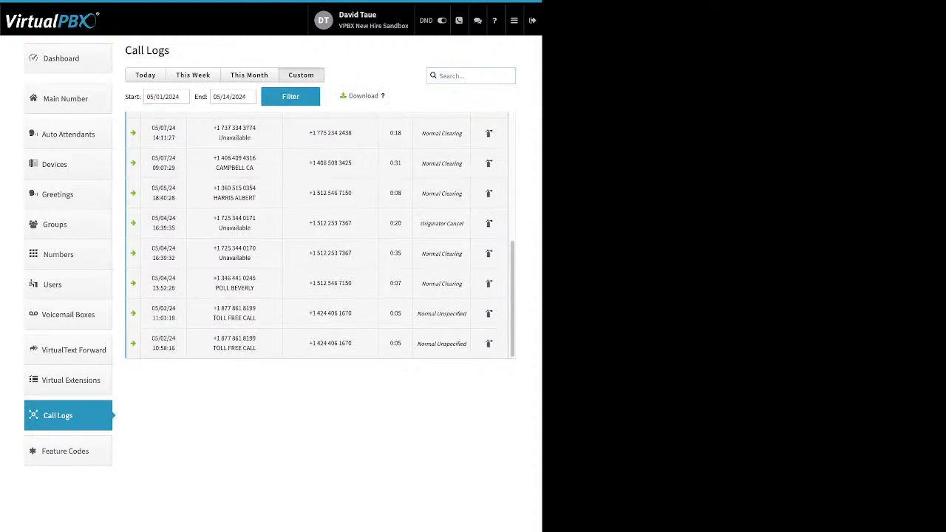
left_click(163, 96)
left_click(154, 116)
left_click(153, 116)
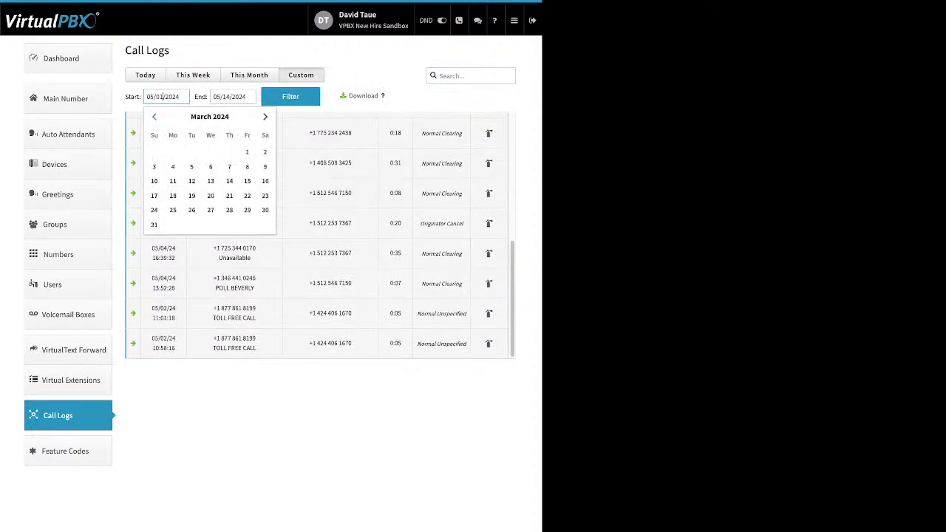
left_click(154, 116)
left_click(229, 151)
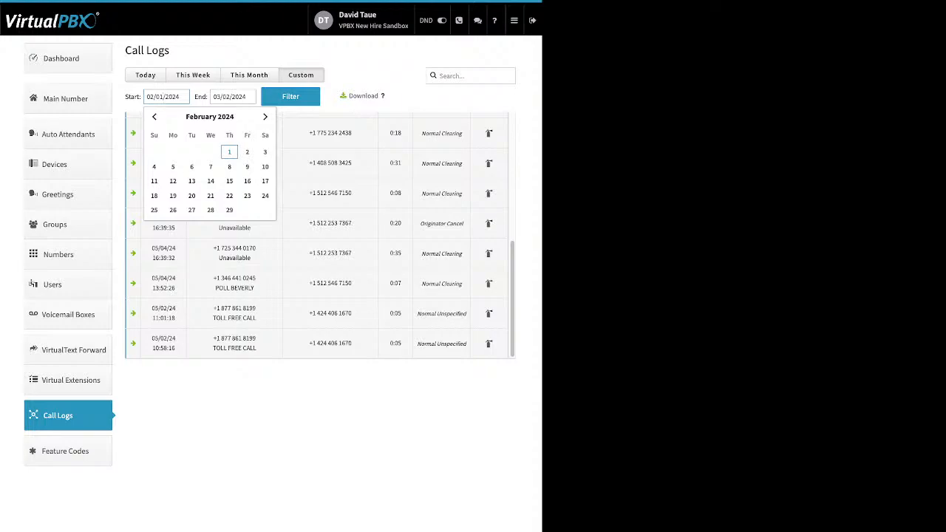
left_click(290, 96)
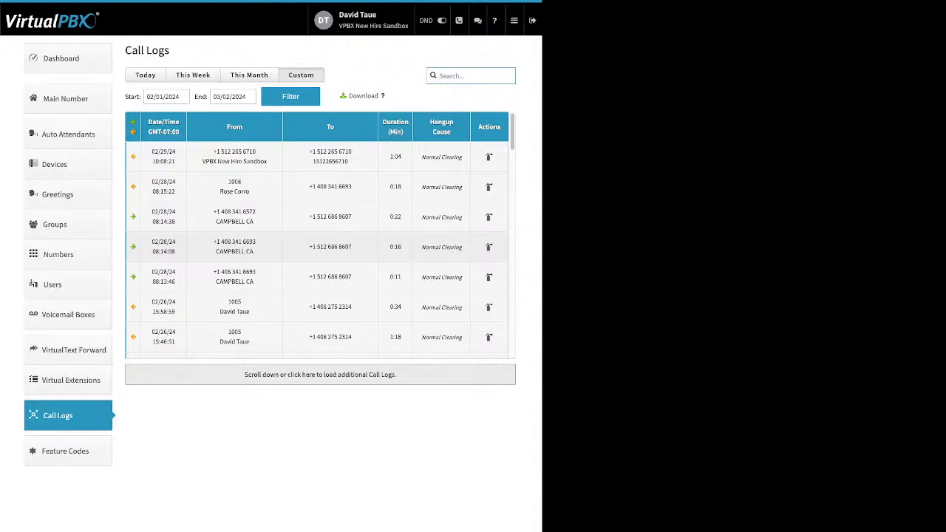
- Expand the 02/28 08:14:08, 08:15:22 and 02/29 10:08:21 calls, then open Feature Codes
left_click(317, 247)
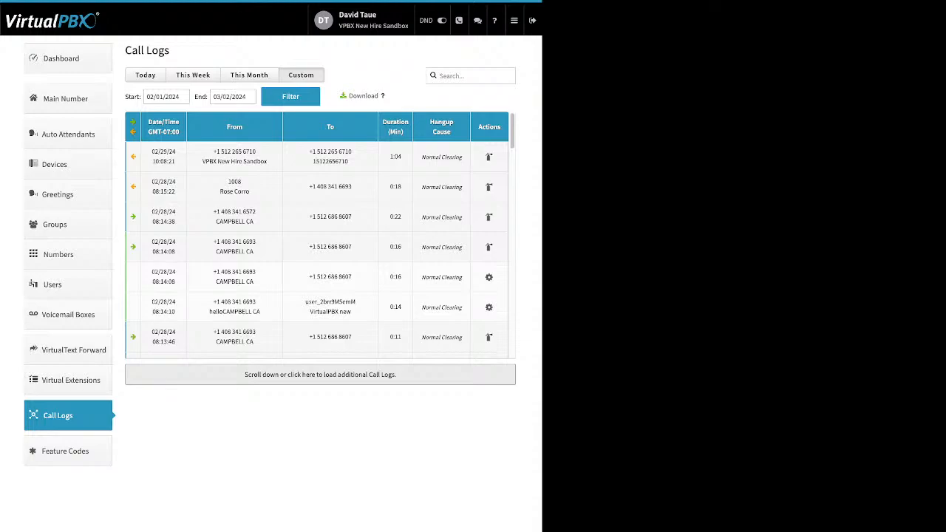
left_click_drag(210, 301, 357, 312)
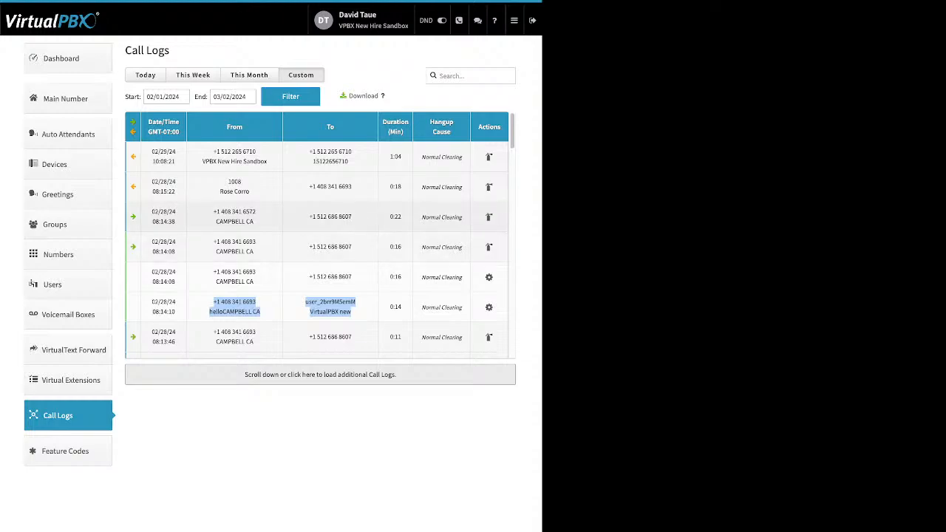
left_click(318, 187)
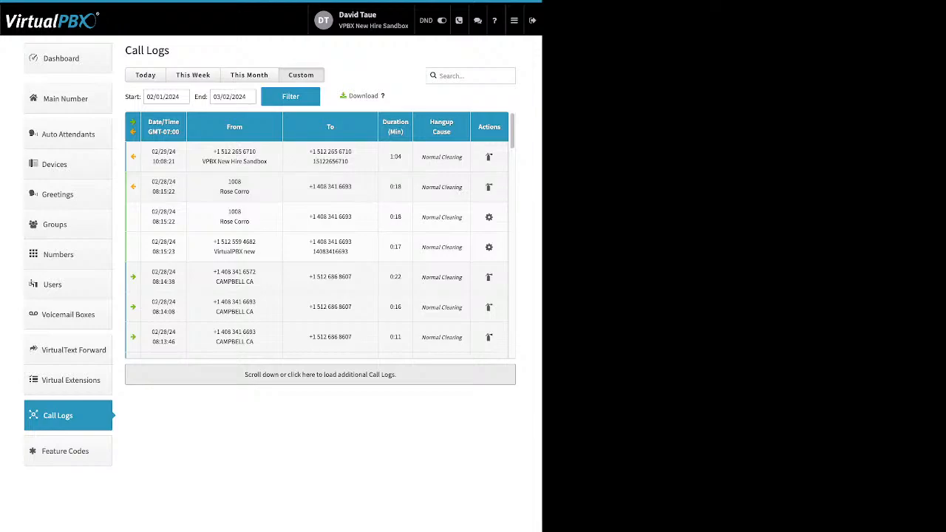
left_click(318, 156)
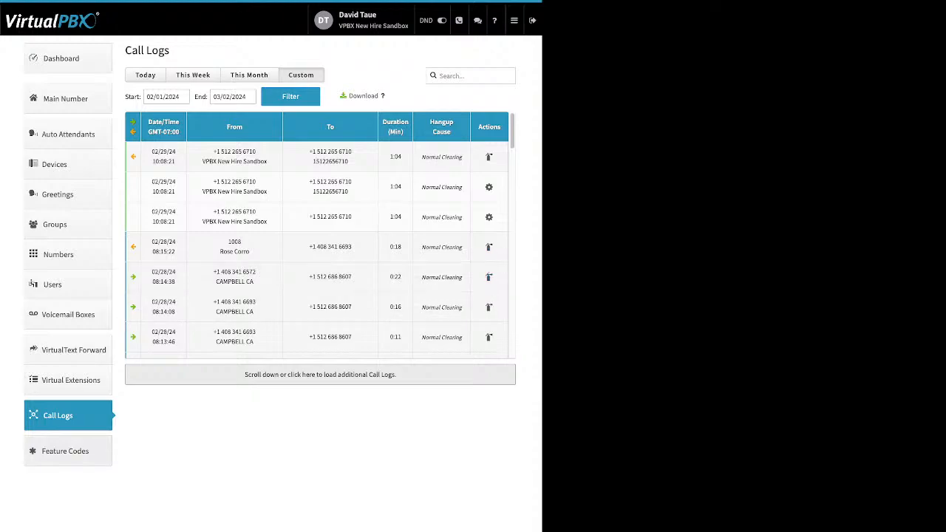
left_click(65, 451)
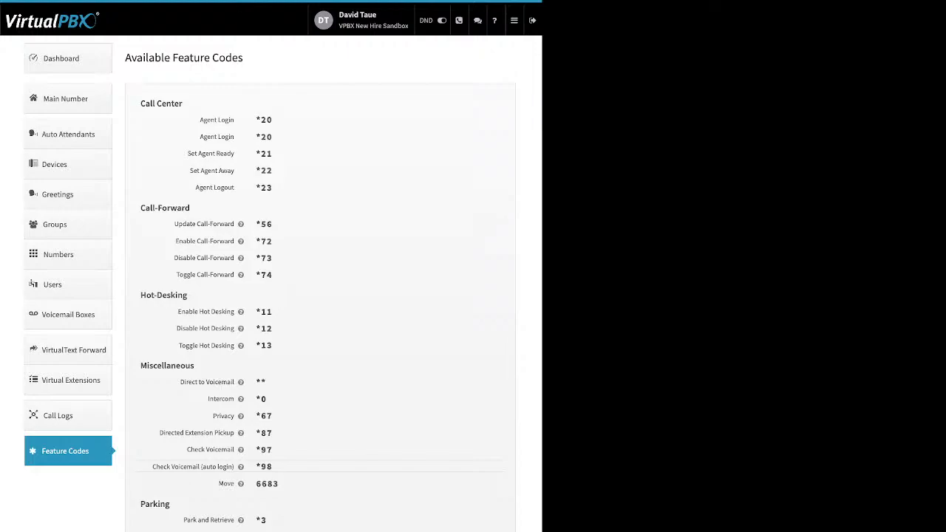
- Open Blacklists from the top-bar menu to list Scammer list, Test Blacklist and Old users
mouse_move(240, 224)
mouse_move(514, 20)
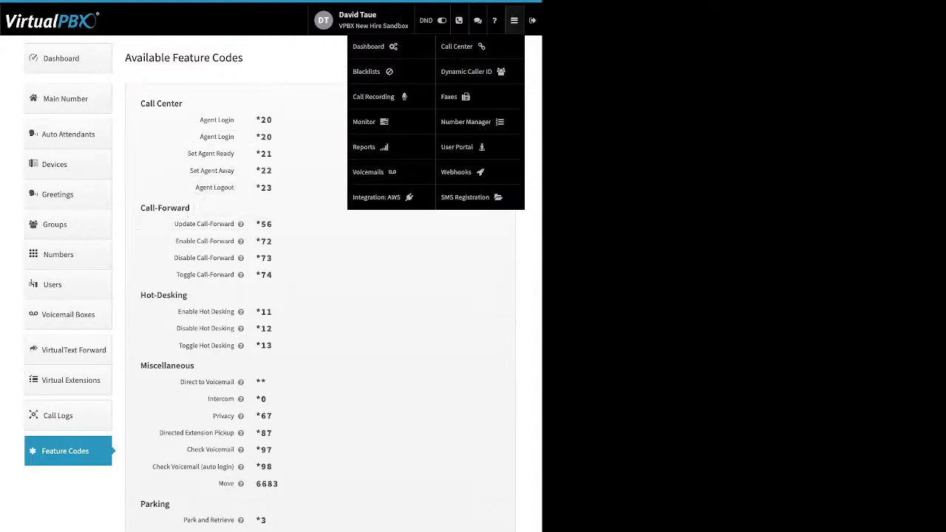
left_click(367, 71)
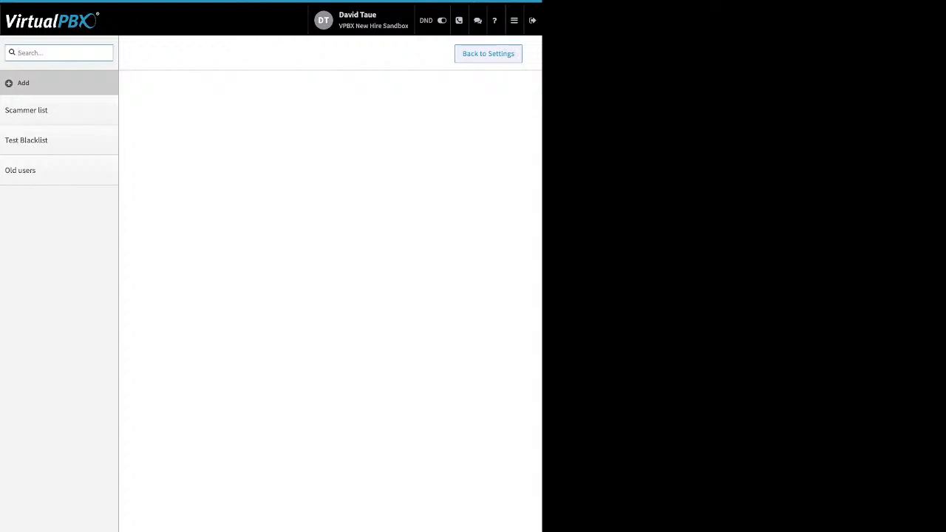
- Inspect the Scammer list's name and anonymous-block settings, save it unchanged, and return to settings
left_click(26, 110)
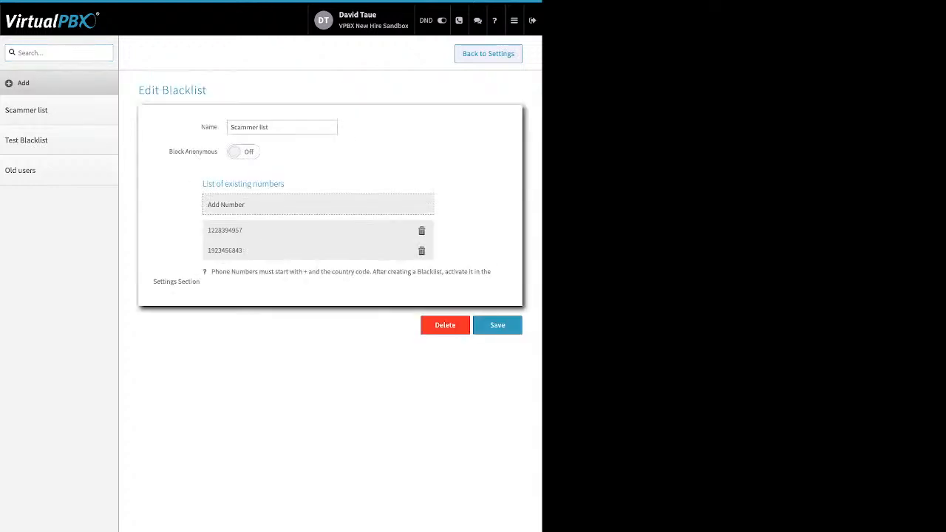
left_click_drag(201, 127, 218, 127)
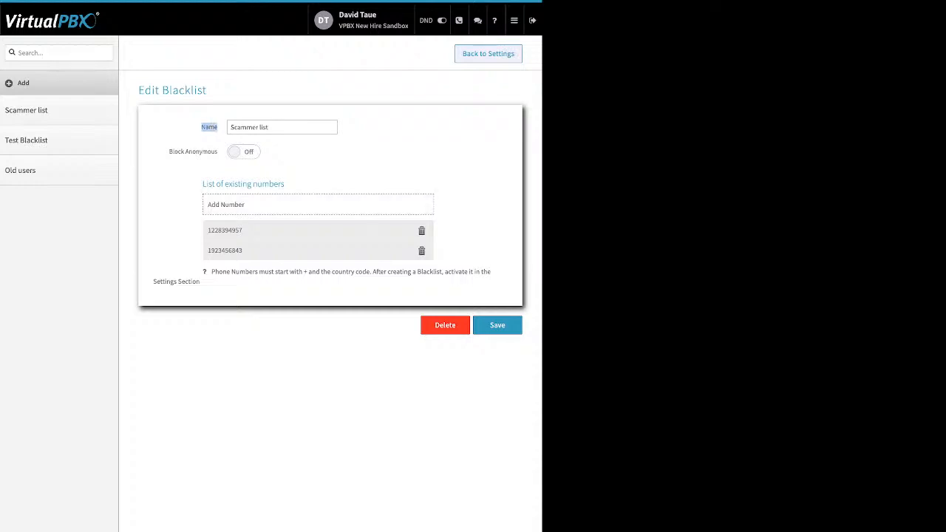
left_click_drag(169, 151, 217, 151)
left_click(296, 164)
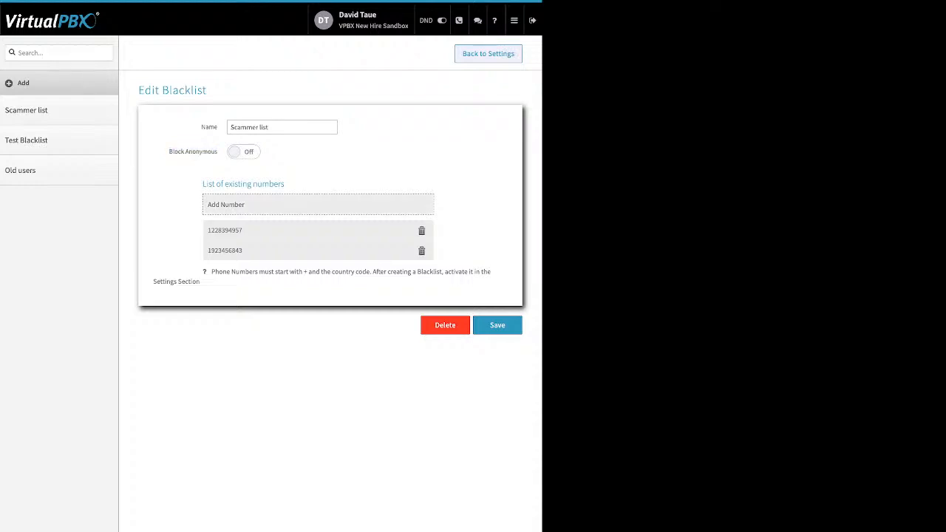
left_click(226, 204)
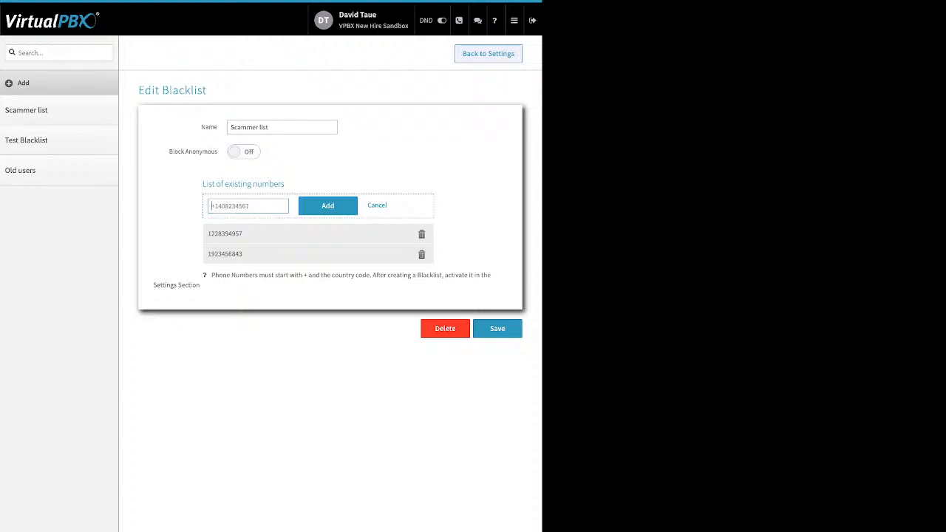
left_click(377, 205)
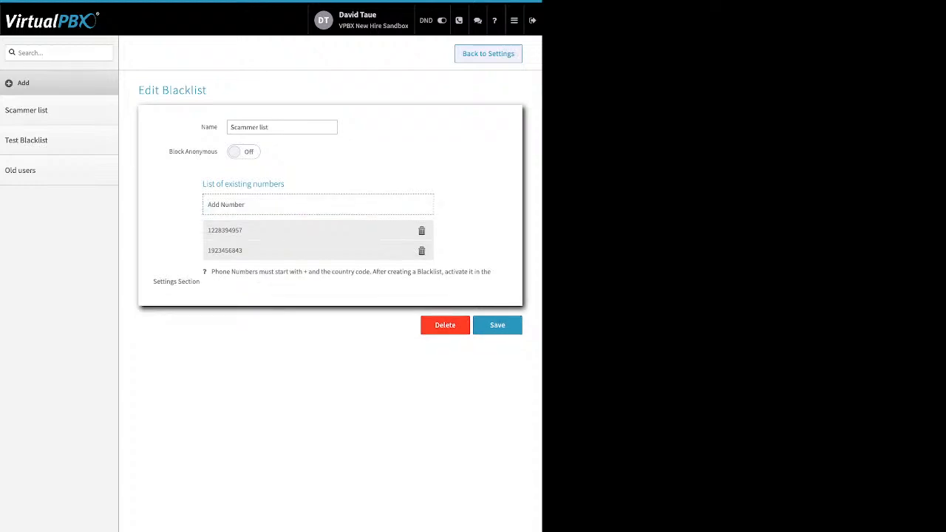
left_click(498, 325)
left_click(488, 54)
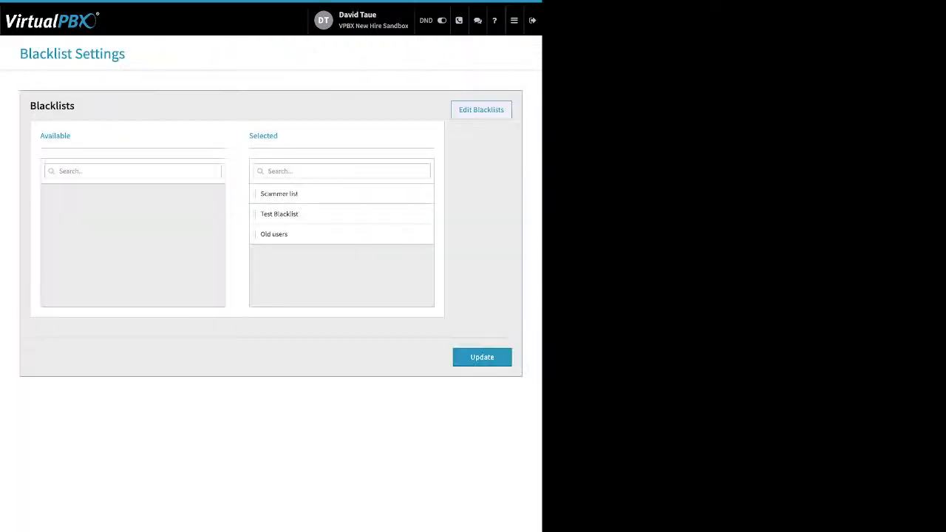
- Move Scammer list below Test Blacklist, update the blacklist selection, and open Call Recording
left_click_drag(279, 136, 253, 136)
left_click_drag(279, 194, 296, 213)
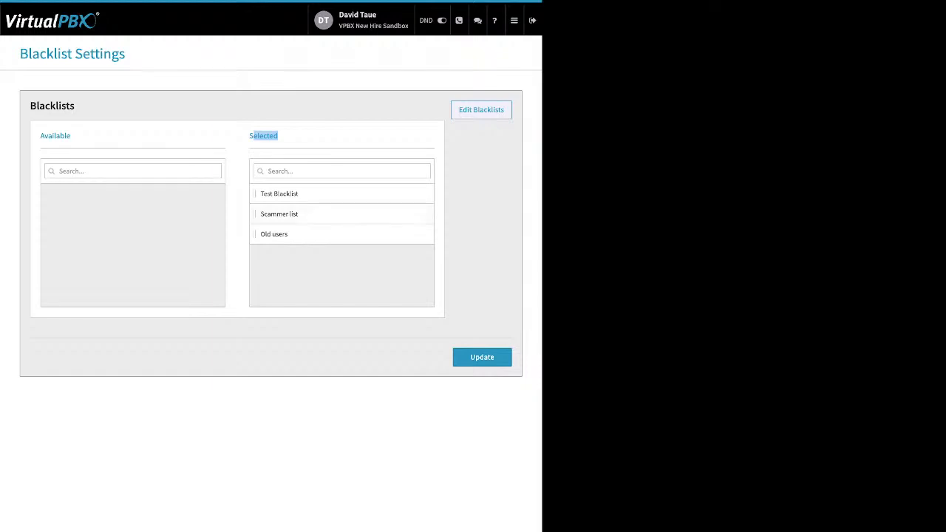
left_click(482, 357)
mouse_move(514, 20)
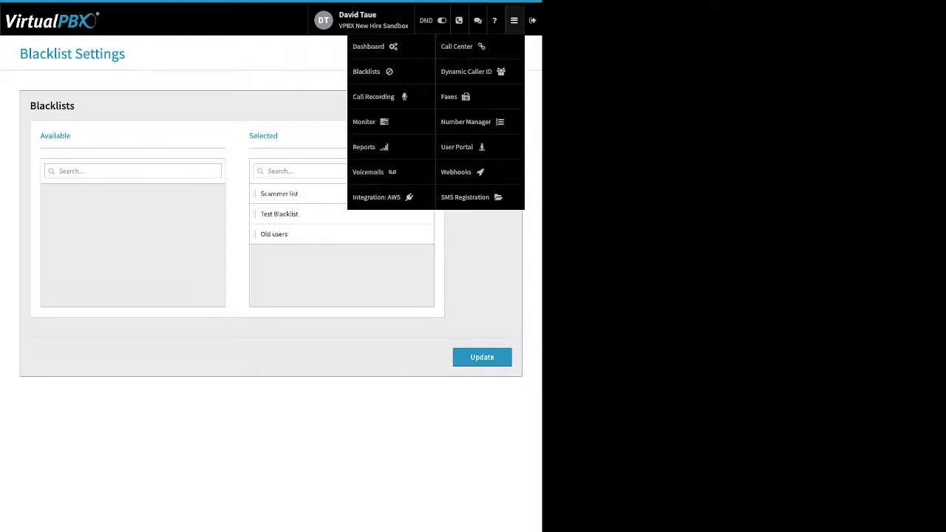
left_click(373, 97)
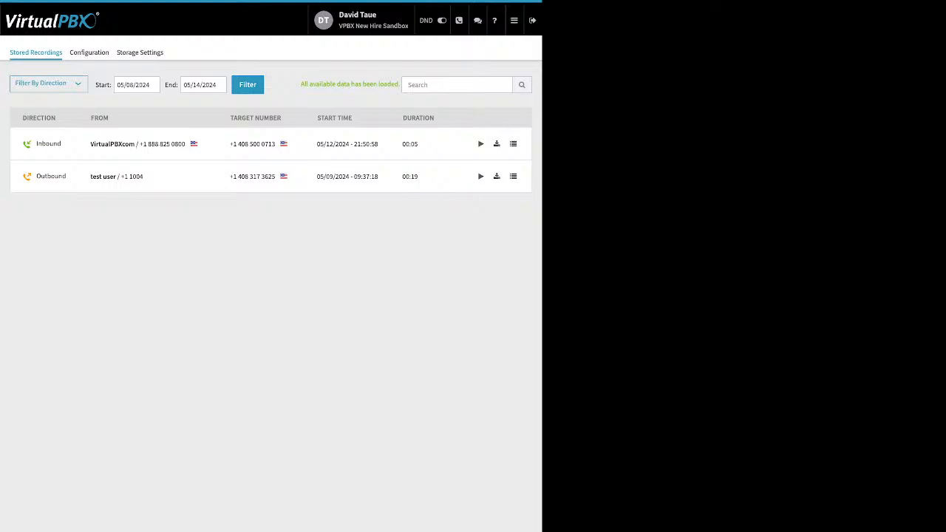
- Check the recording Filter By Direction choices, then switch to the Monitor view
left_click(48, 84)
left_click(514, 21)
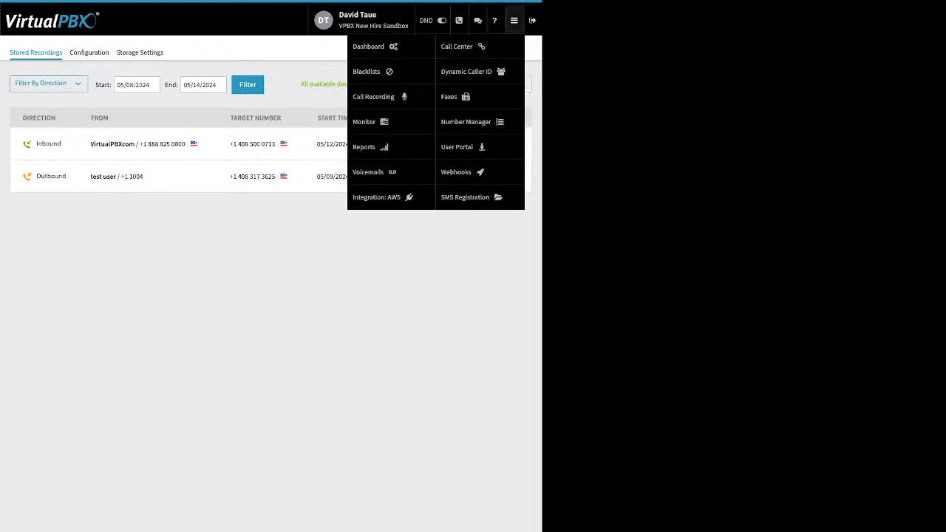
left_click(367, 121)
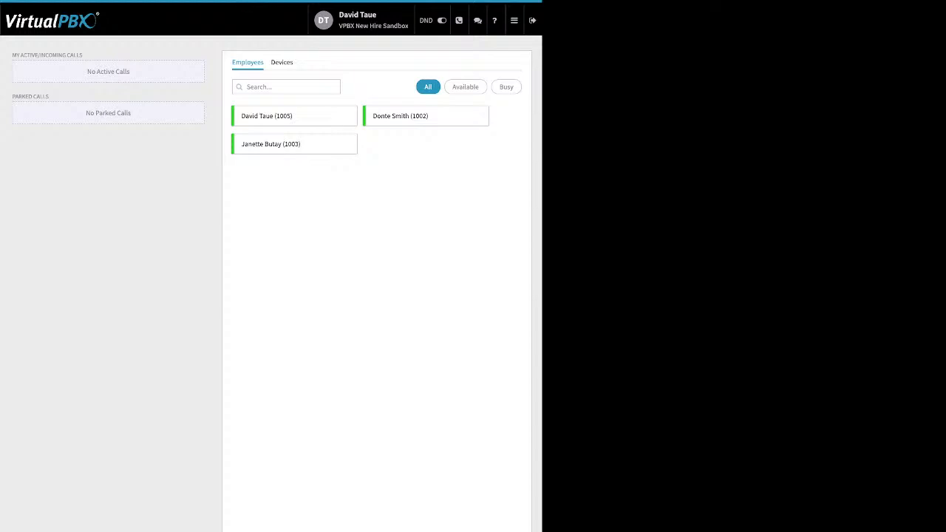
- Cycle the Monitor filters through devices, employees, available and busy, ending on All employees
left_click(281, 62)
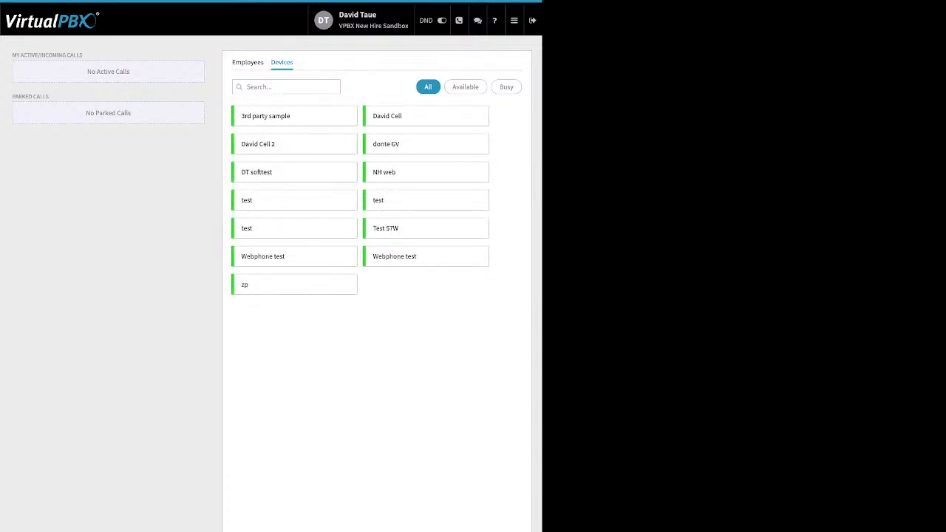
left_click(248, 62)
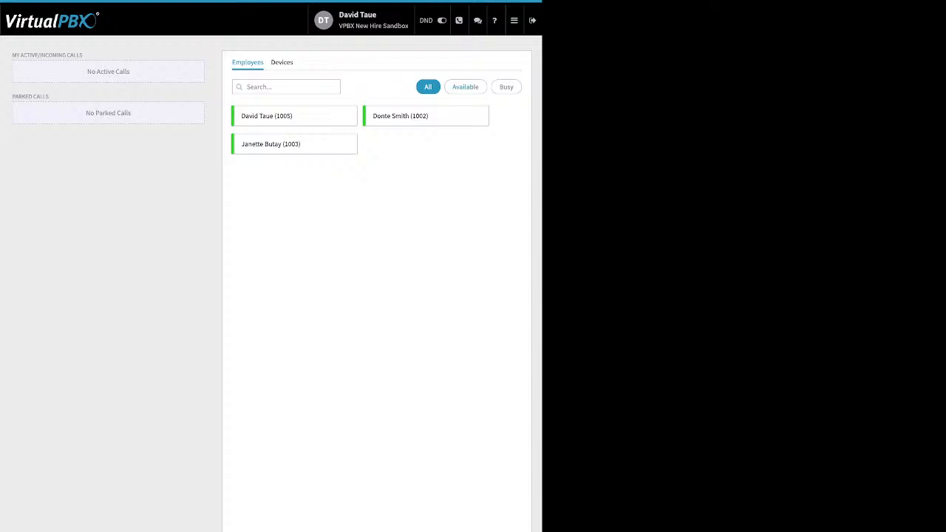
left_click(465, 87)
left_click(506, 86)
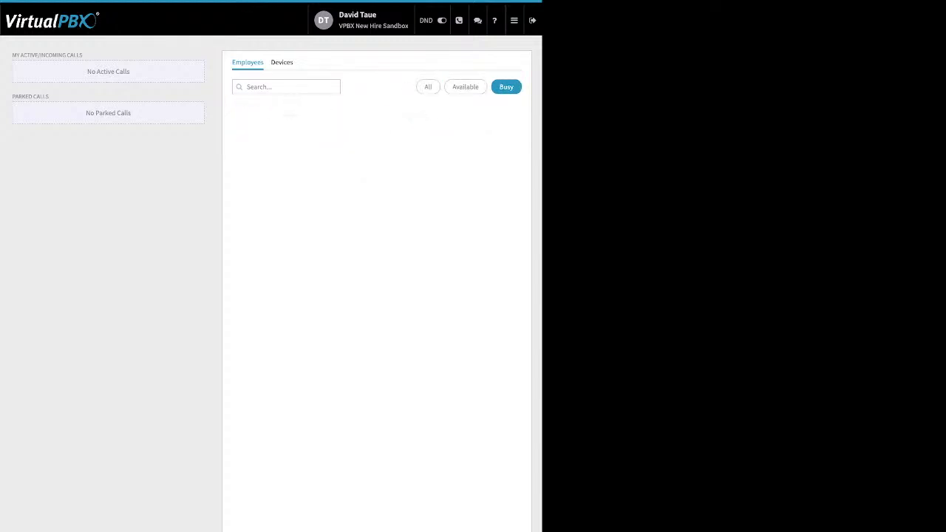
left_click(427, 87)
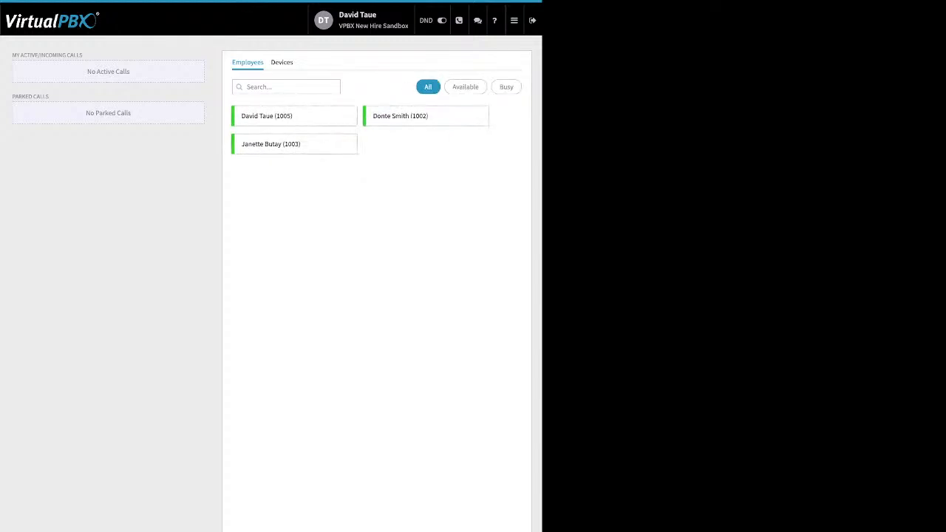
left_click_drag(83, 54, 21, 54)
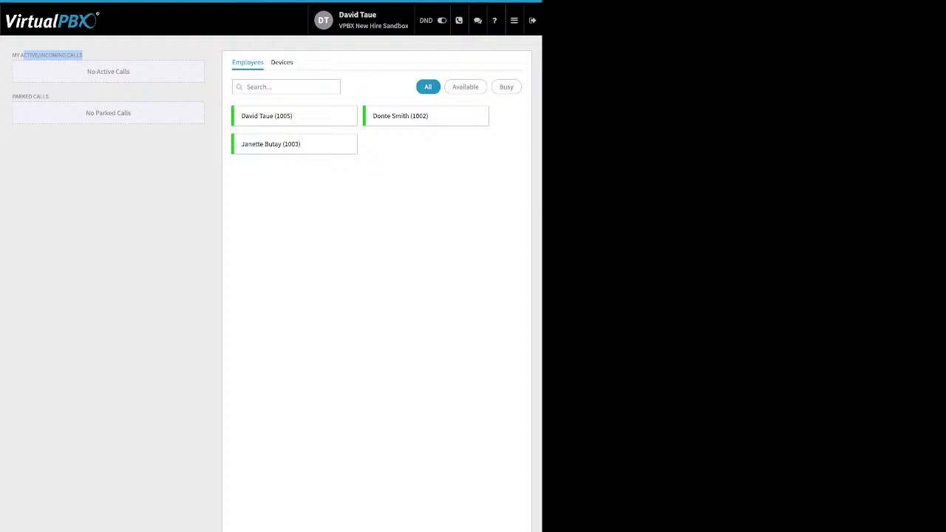
left_click_drag(48, 96, 11, 96)
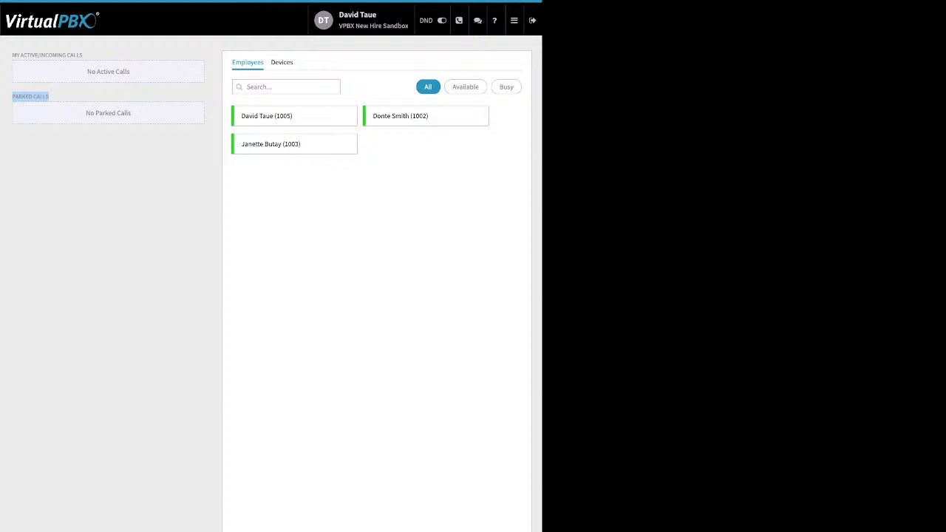
mouse_move(514, 21)
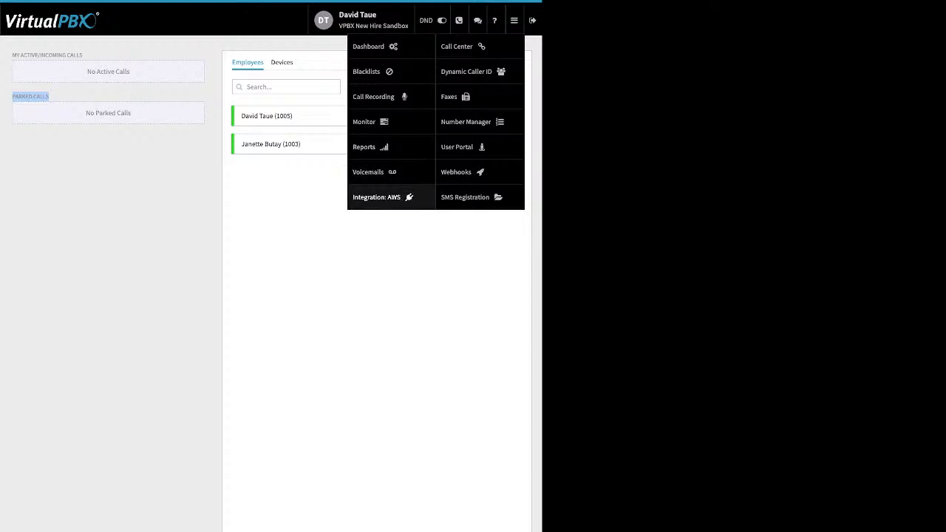
- Search for and open the employee's voicemail box, select its new voicemail, and check Forward and Mark As
left_click(368, 171)
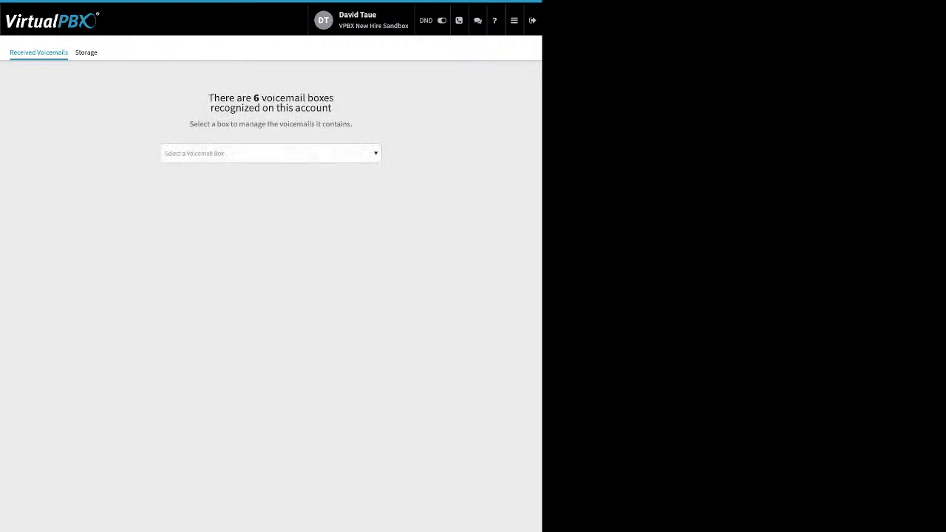
left_click(269, 152)
type("da")
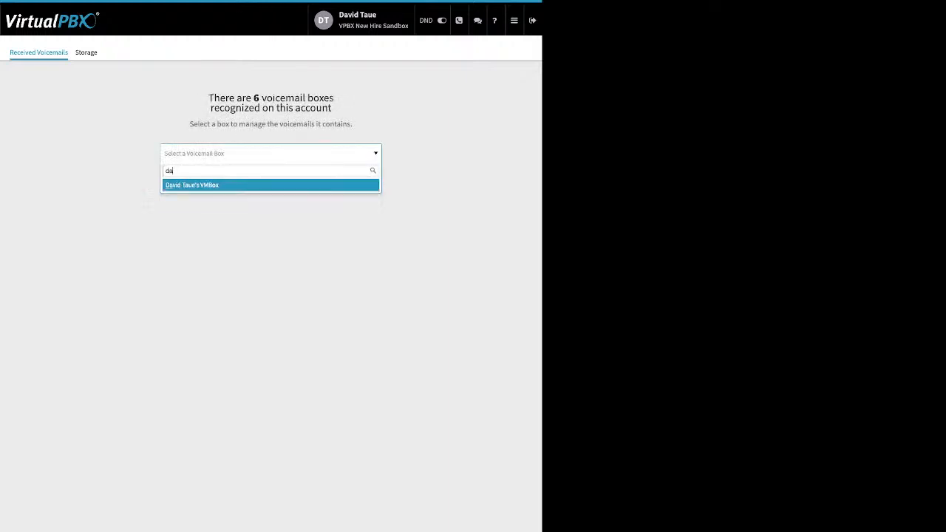
key("Return")
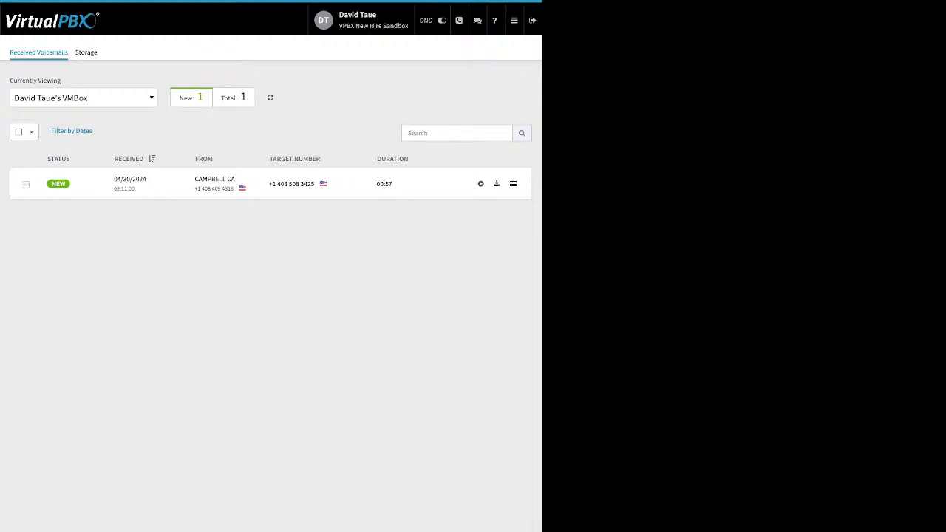
left_click(25, 185)
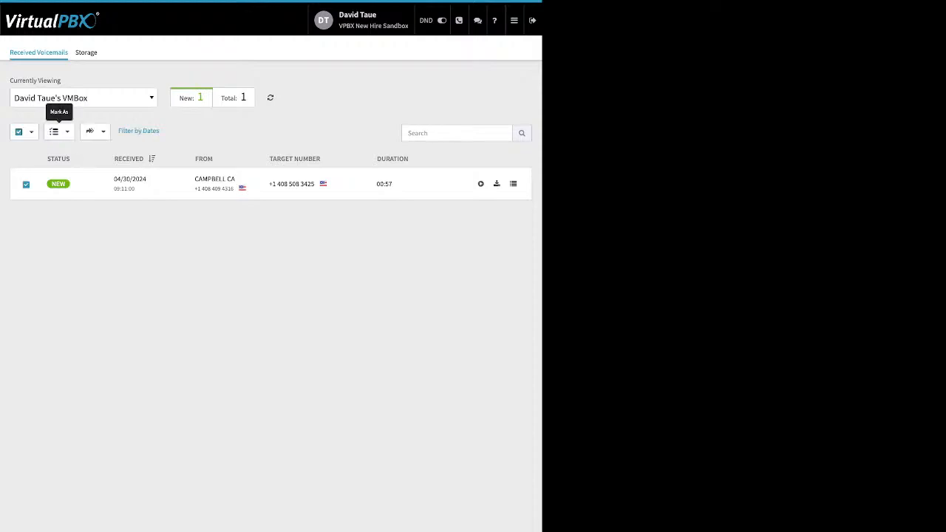
left_click(95, 132)
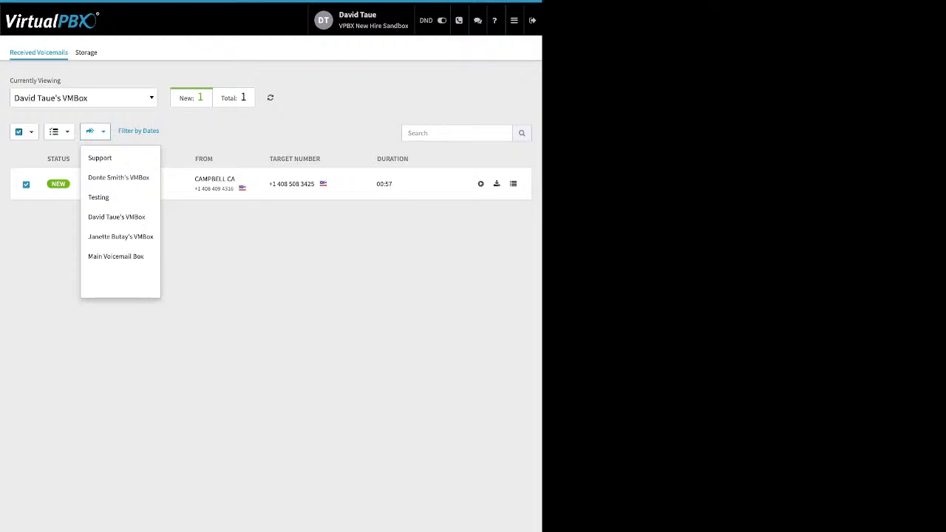
left_click(57, 132)
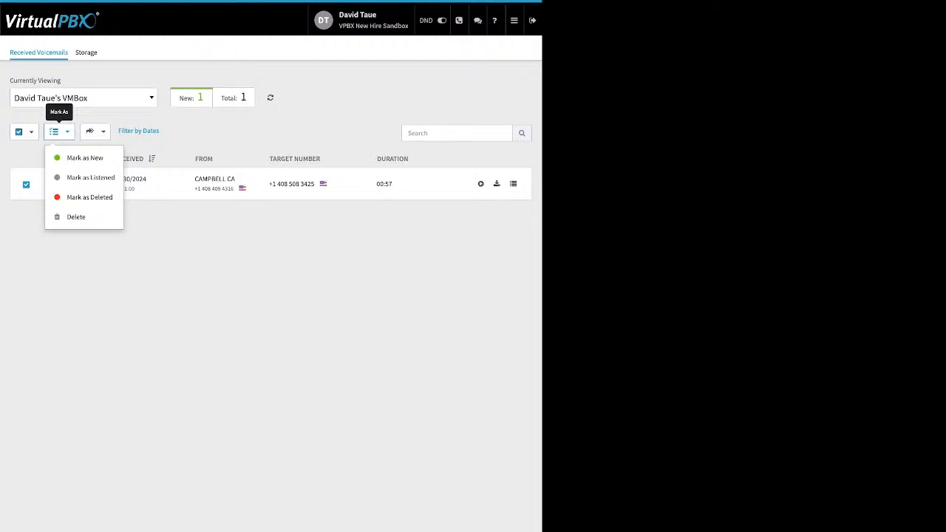
left_click(513, 20)
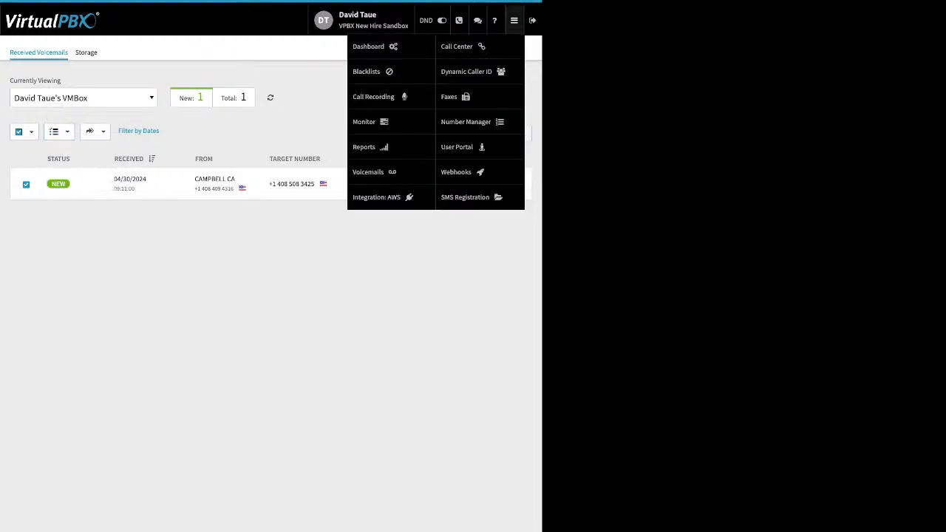
- Open the first AWS account's configuration with bucket awstestdrivebucket and review its Access Key ID field
left_click(376, 196)
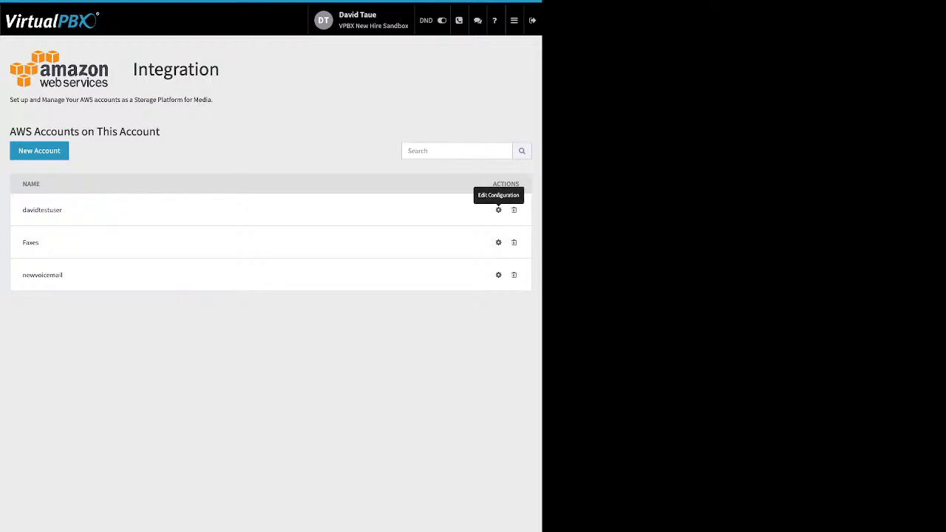
left_click(498, 210)
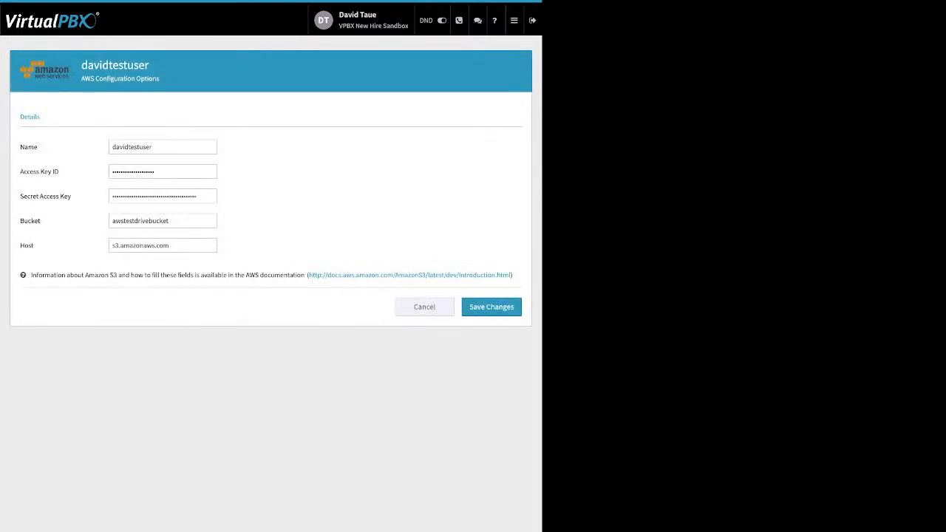
left_click_drag(59, 171, 23, 220)
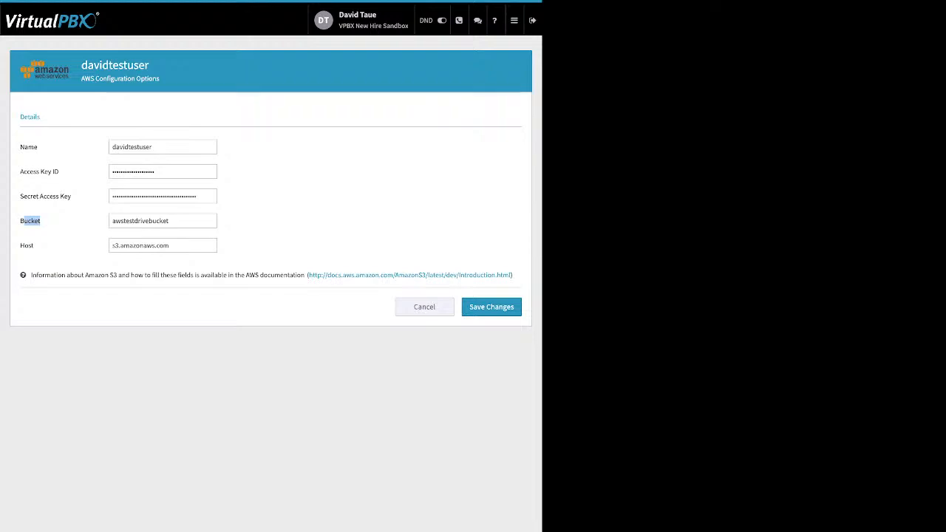
mouse_move(515, 21)
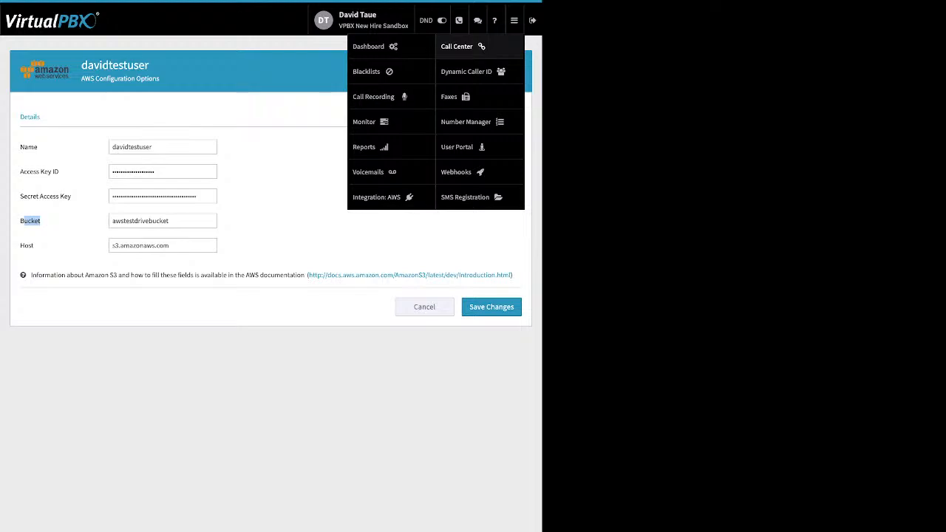
- Inspect the Vegas dynamic caller ID rule's 702 area code and close it without saving
left_click(467, 71)
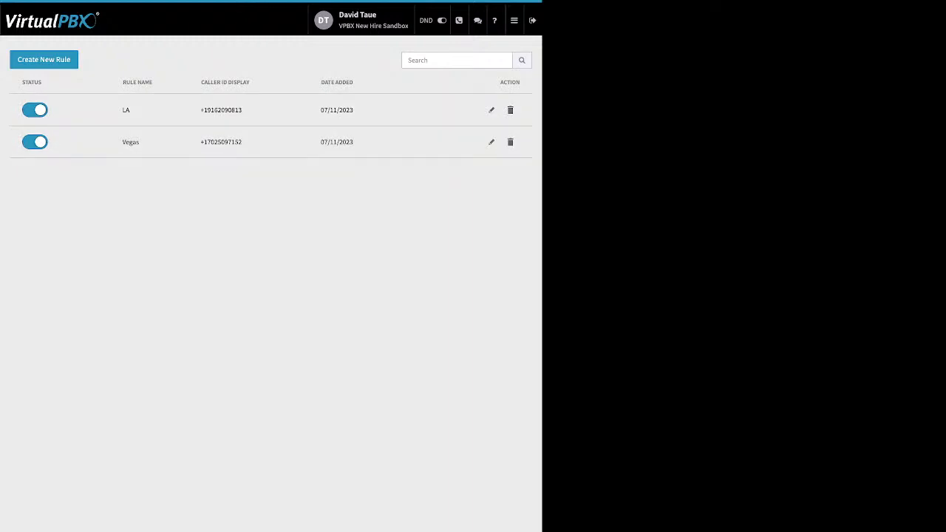
left_click(490, 142)
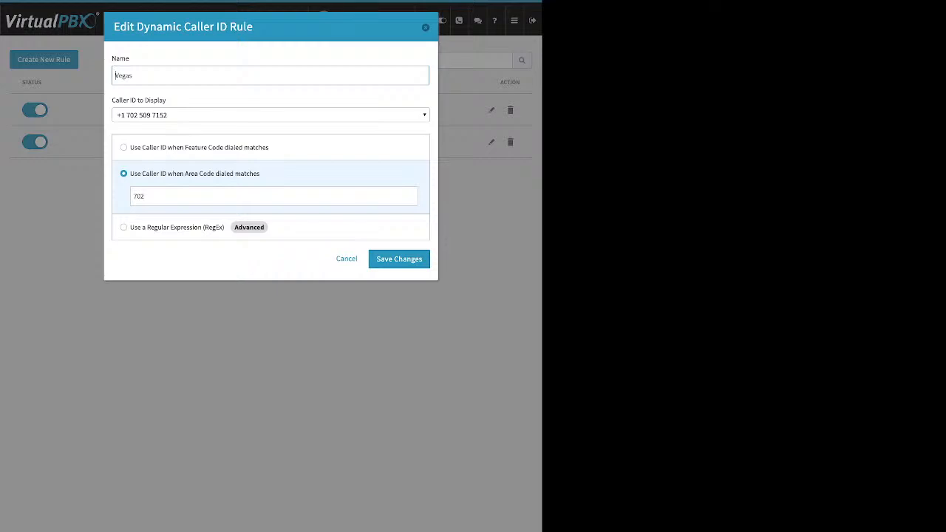
double_click(139, 196)
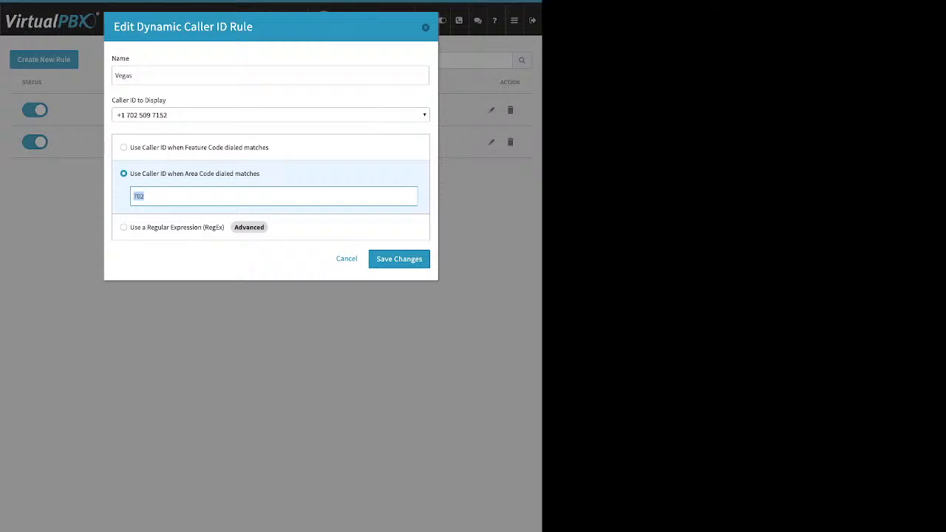
left_click(399, 259)
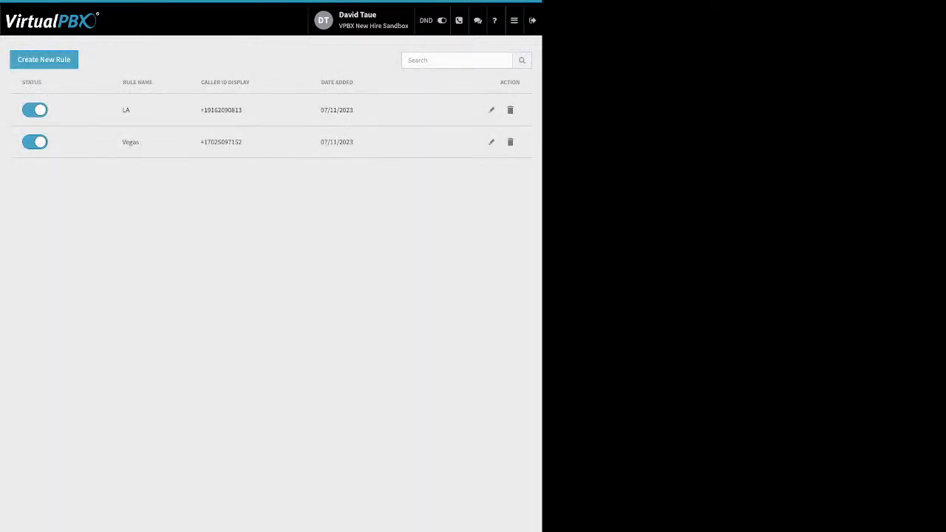
- Inspect the LA rule's *951 feature code, close it unsaved, and go to Faxes
left_click(491, 109)
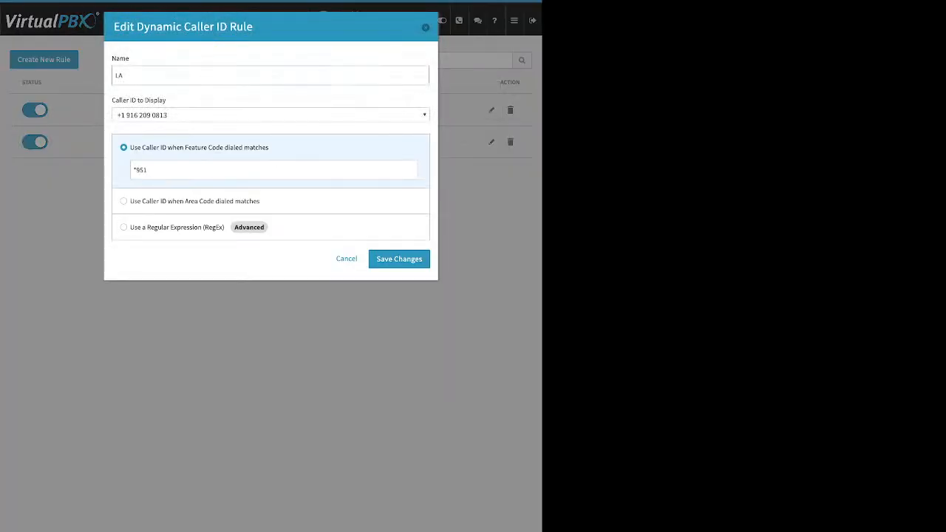
key("ctrl+a")
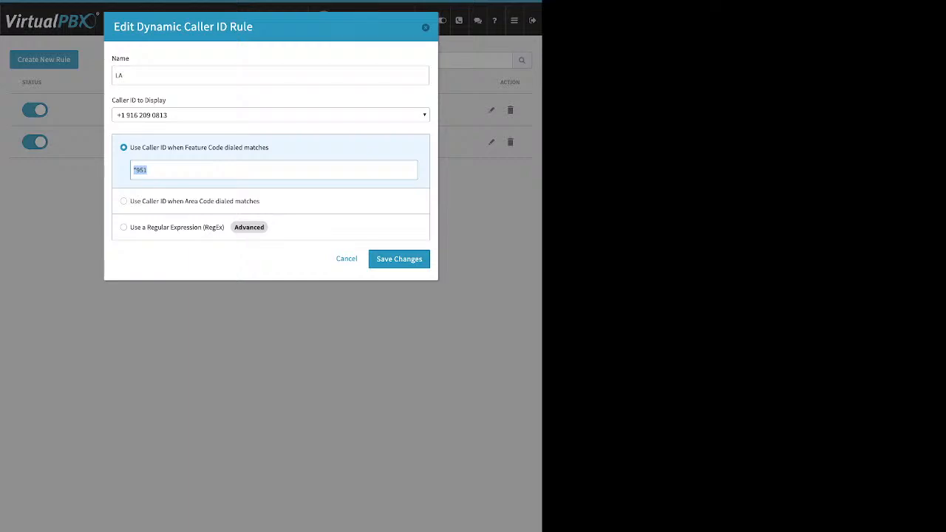
key("Escape")
left_click(513, 20)
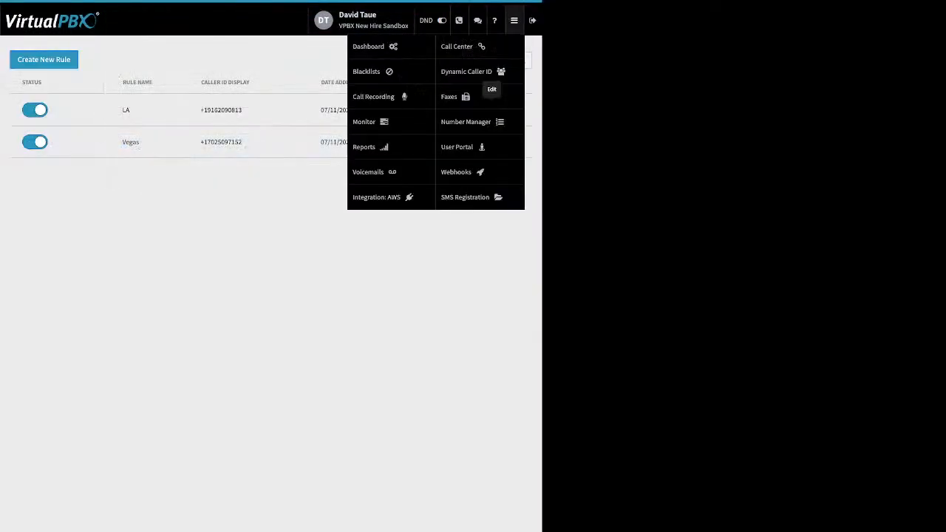
left_click(451, 97)
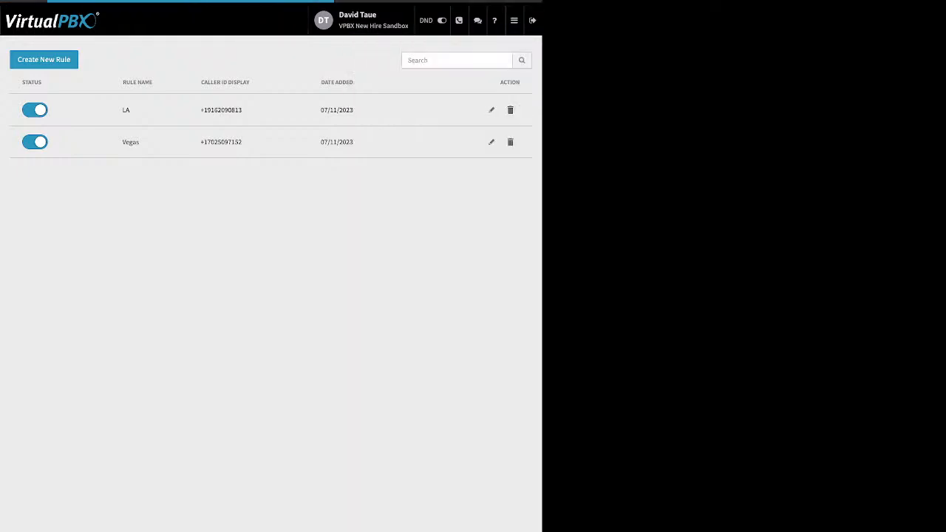
- Choose the Main Faxbox, select its newest inbound fax, then view its outbound faxes
left_click(271, 144)
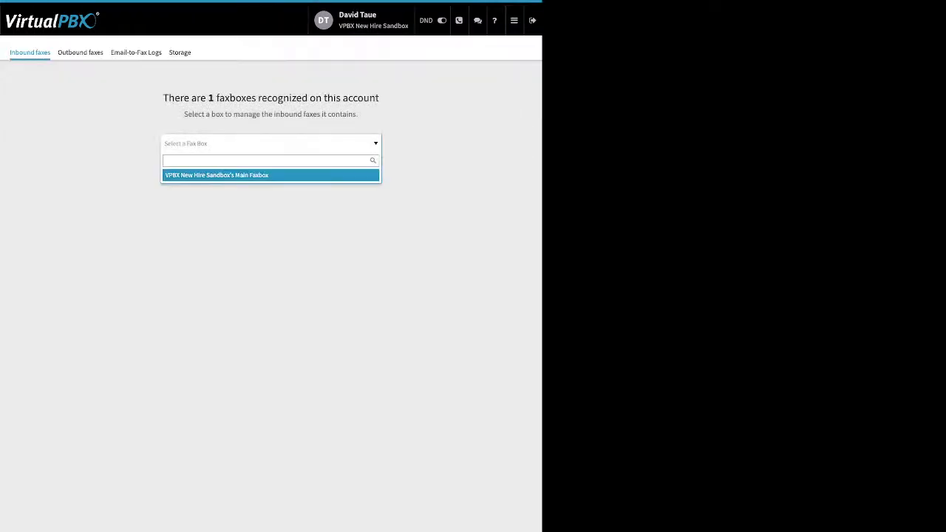
key("Return")
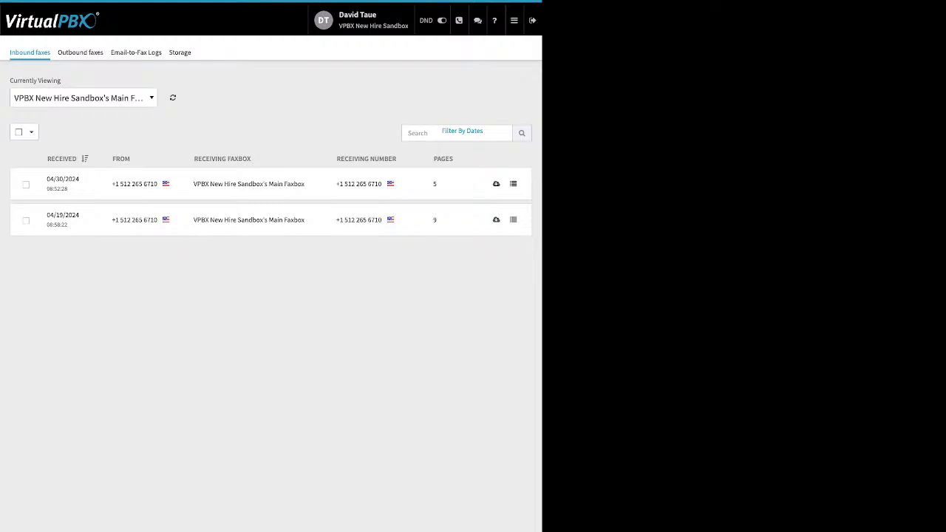
left_click(25, 184)
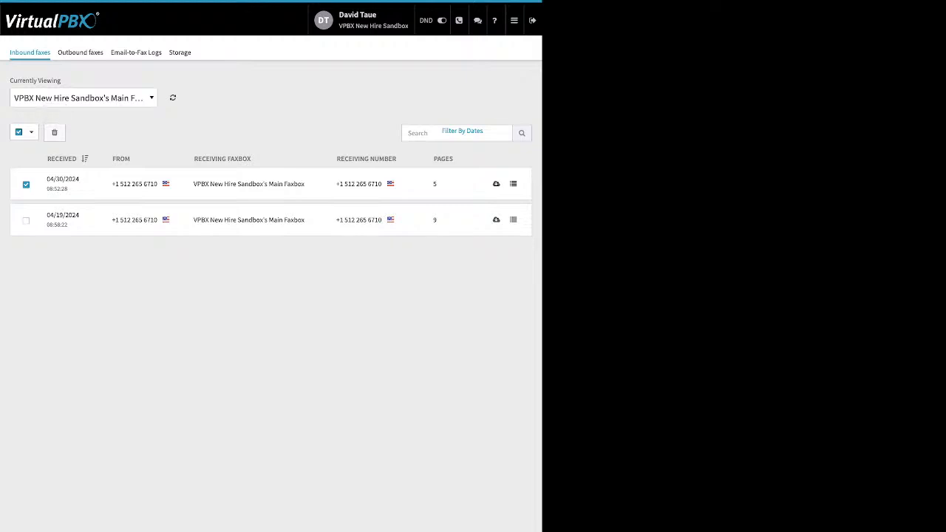
left_click(80, 52)
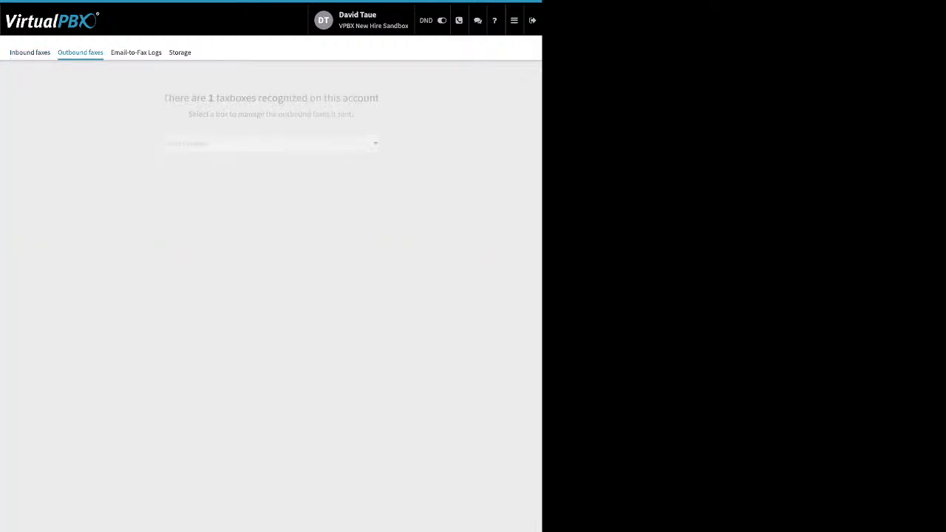
left_click(270, 143)
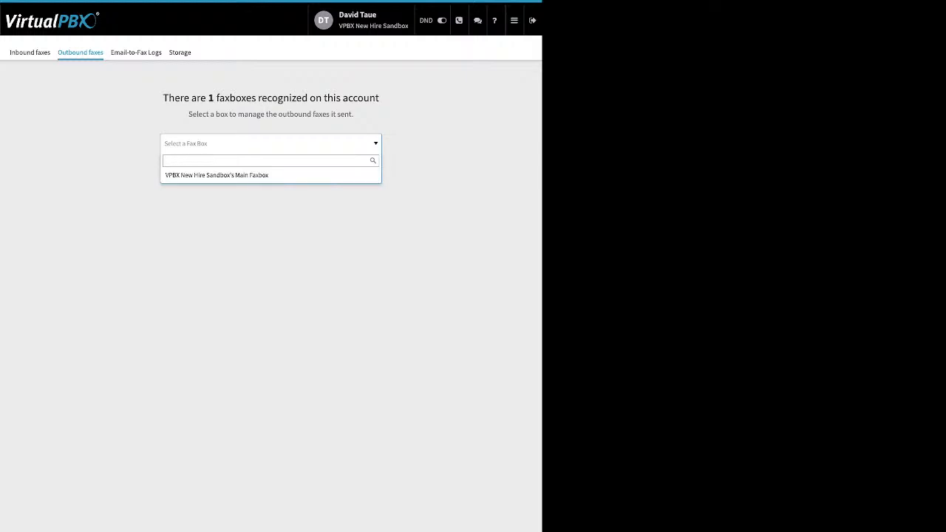
left_click(244, 173)
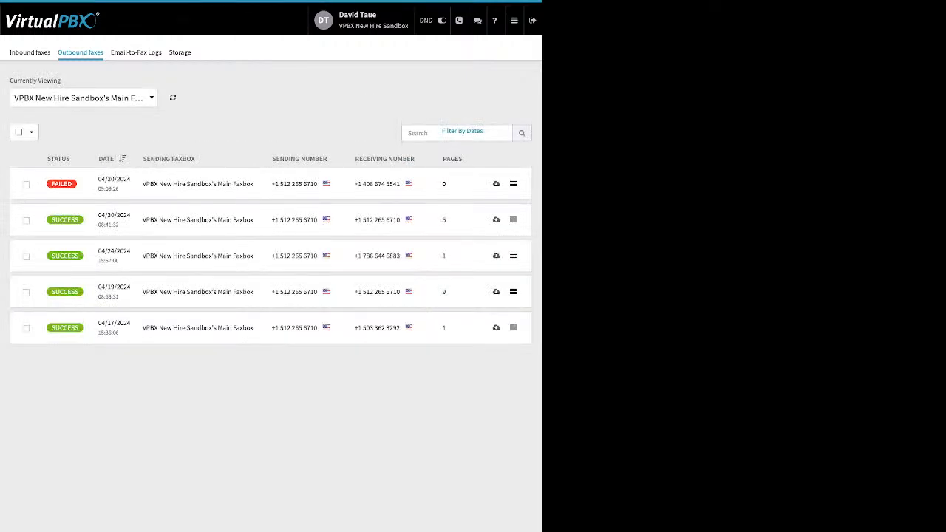
mouse_move(61, 184)
- Open the failed Email-to-Fax entry's technical details, highlight the attachment conversion error, then close them
left_click(136, 52)
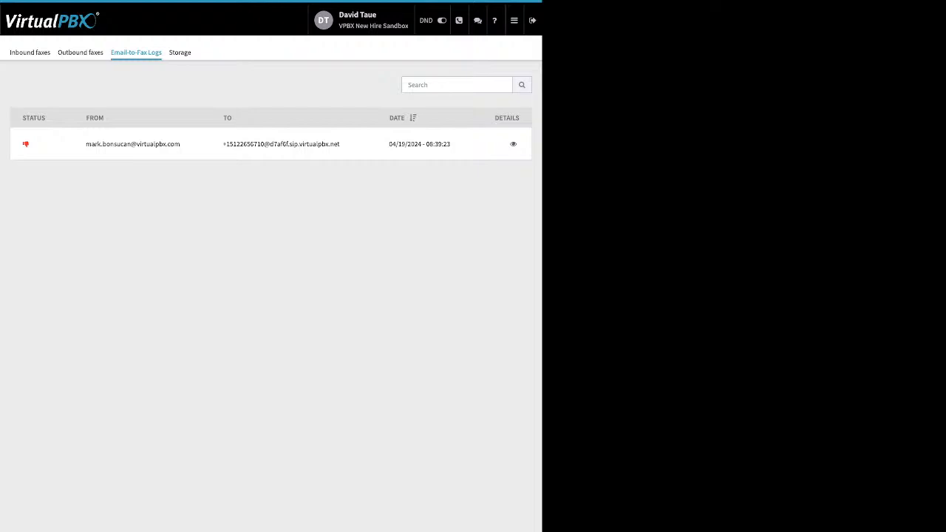
left_click(513, 144)
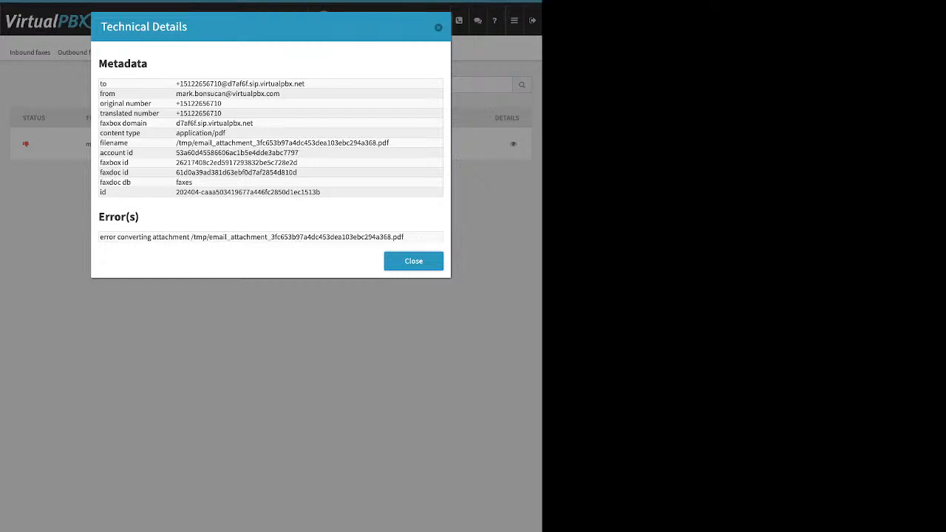
left_click_drag(100, 236, 225, 237)
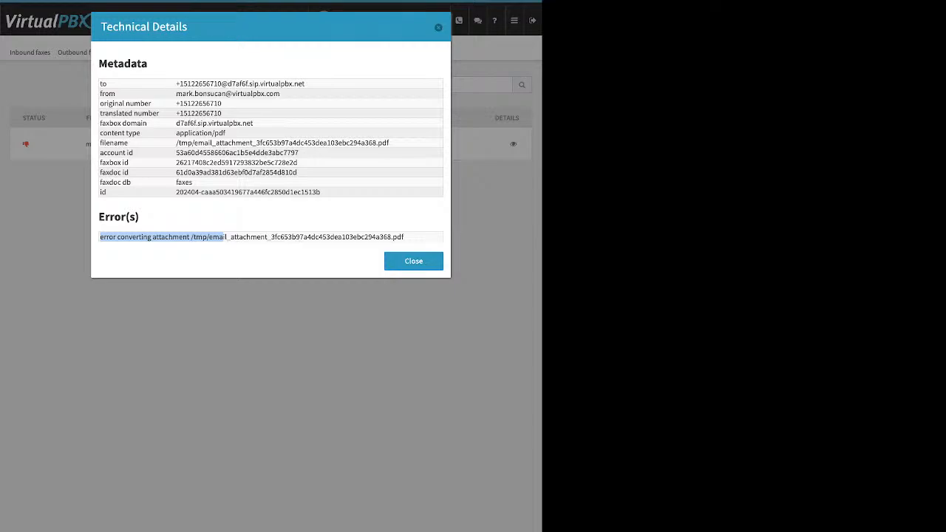
key("Escape")
- Go to SMS Registration and review its Start Registration requirements and not-submitted status
left_click(514, 21)
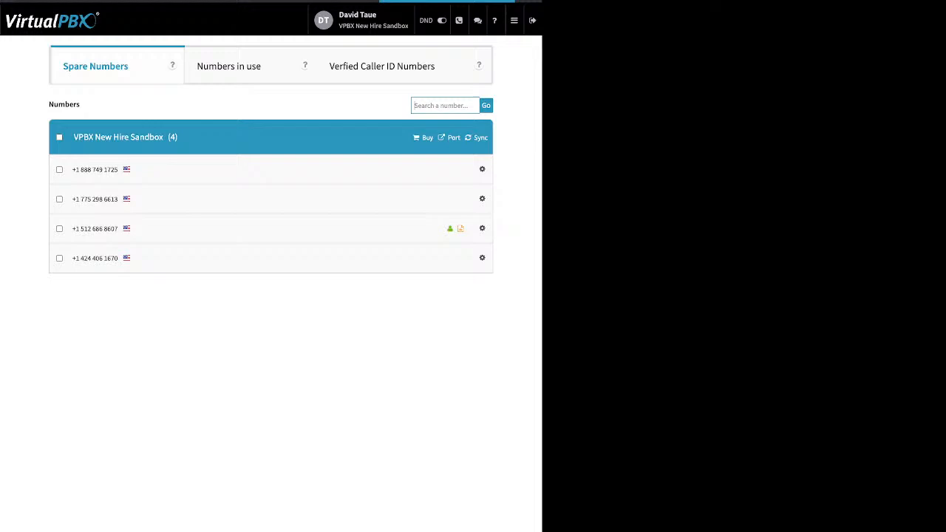
left_click(514, 20)
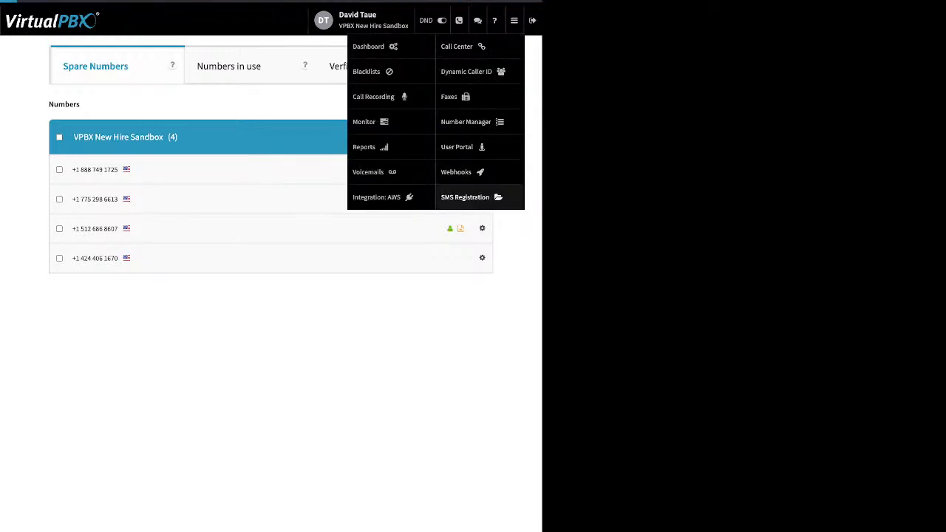
left_click(466, 197)
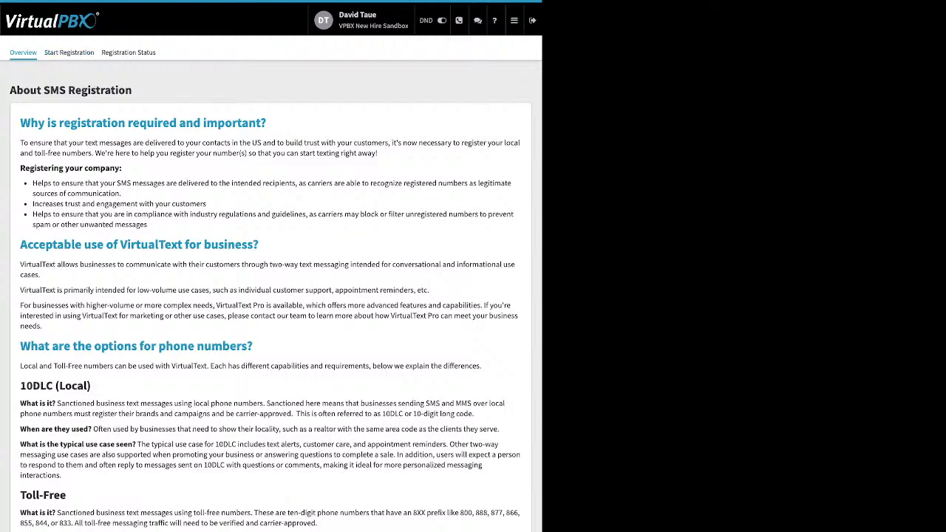
left_click(69, 52)
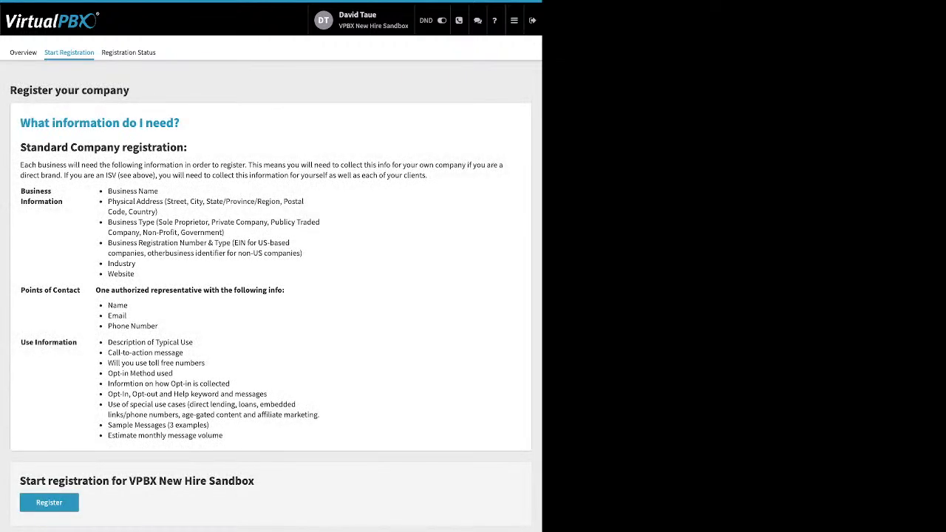
left_click(128, 53)
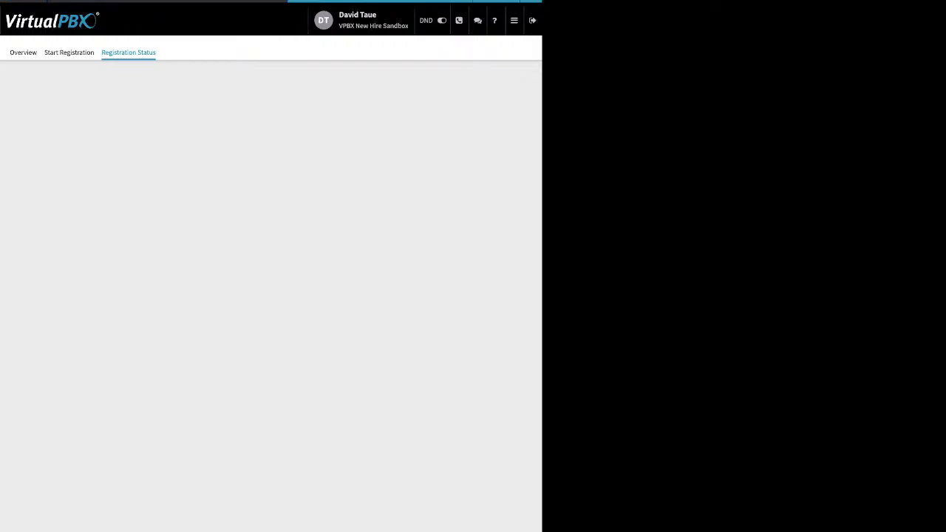
left_click(514, 20)
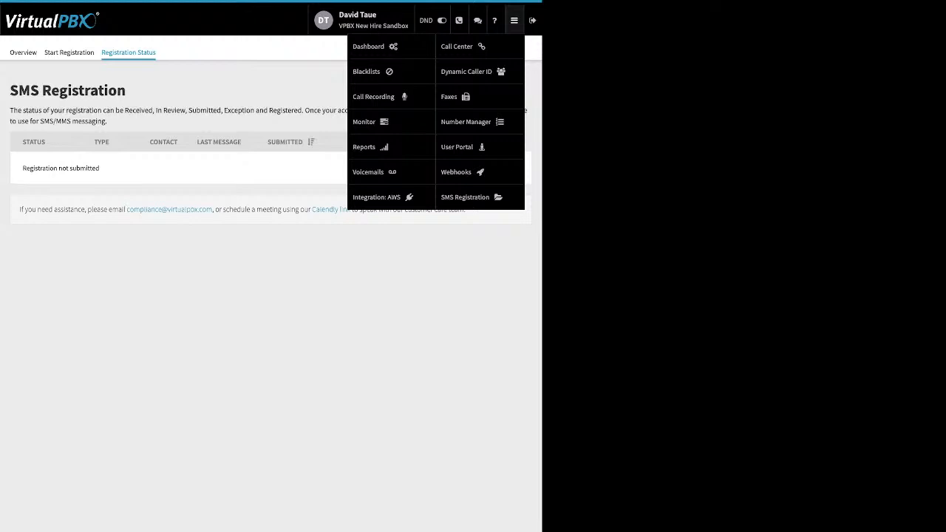
- Go to Webhooks and bring up a blank Create New Webhook form with CDR trigger and GET defaults
left_click(456, 171)
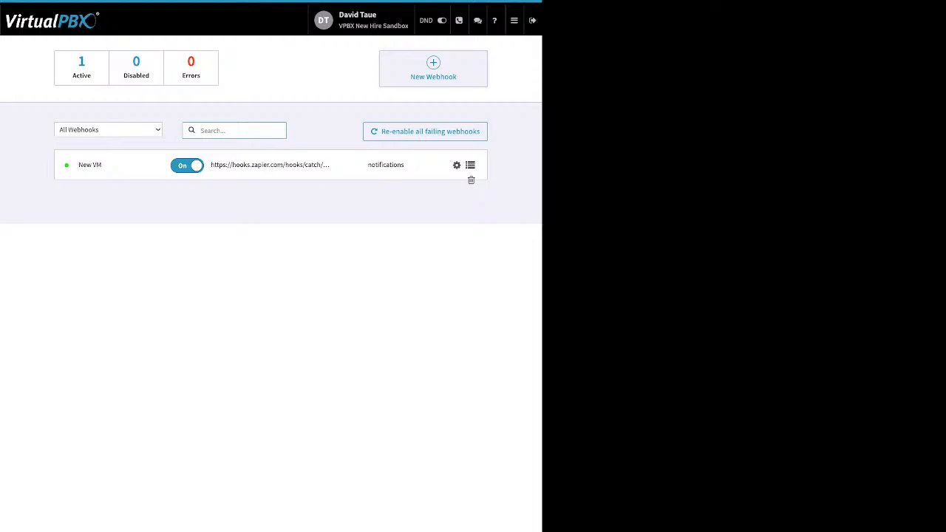
left_click(432, 67)
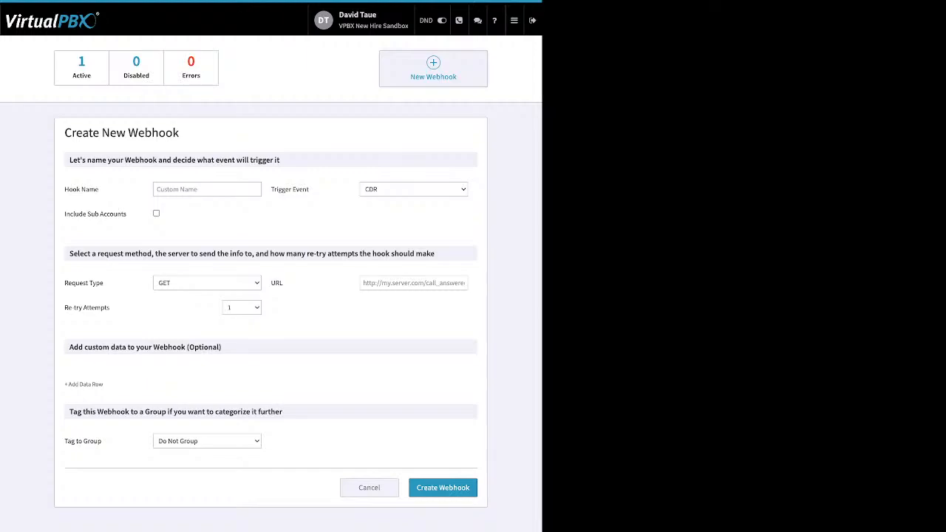
left_click(514, 20)
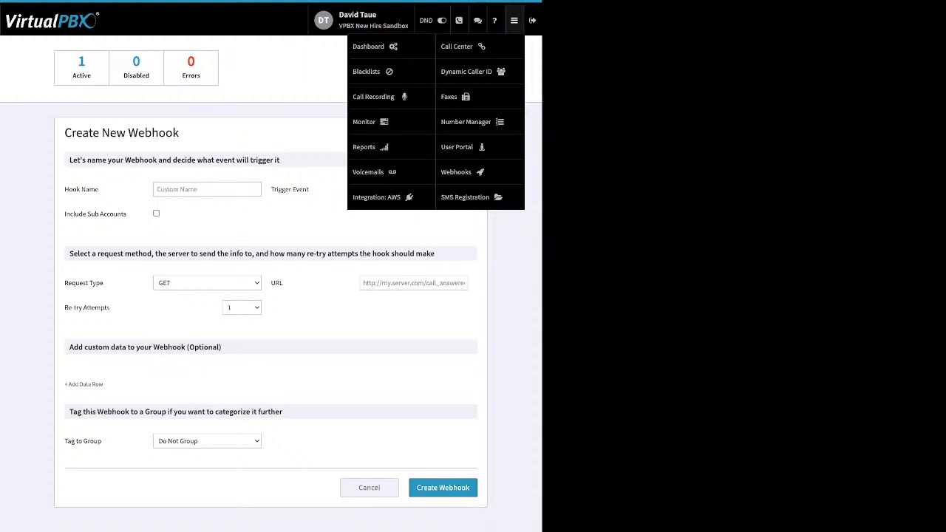
- Enter the User Portal, select a voicemail, and switch to Call History
left_click(458, 147)
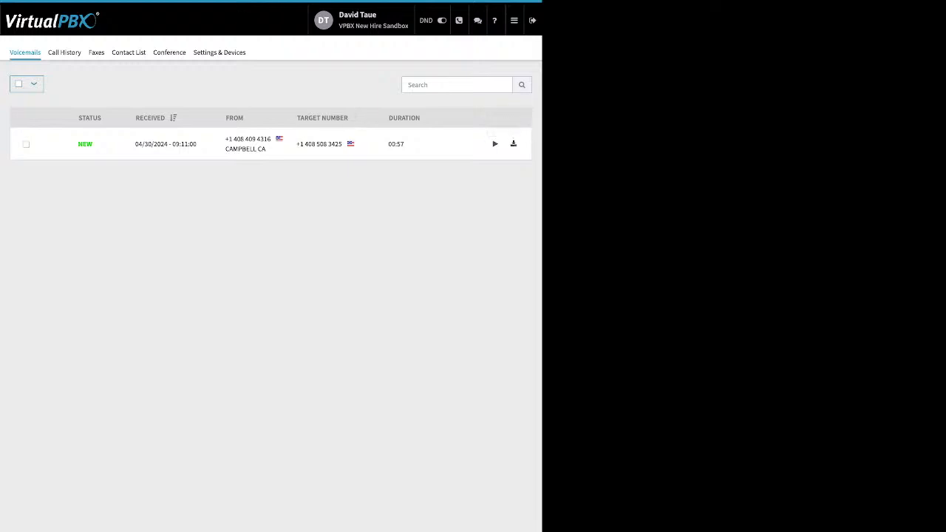
left_click(26, 145)
left_click(64, 52)
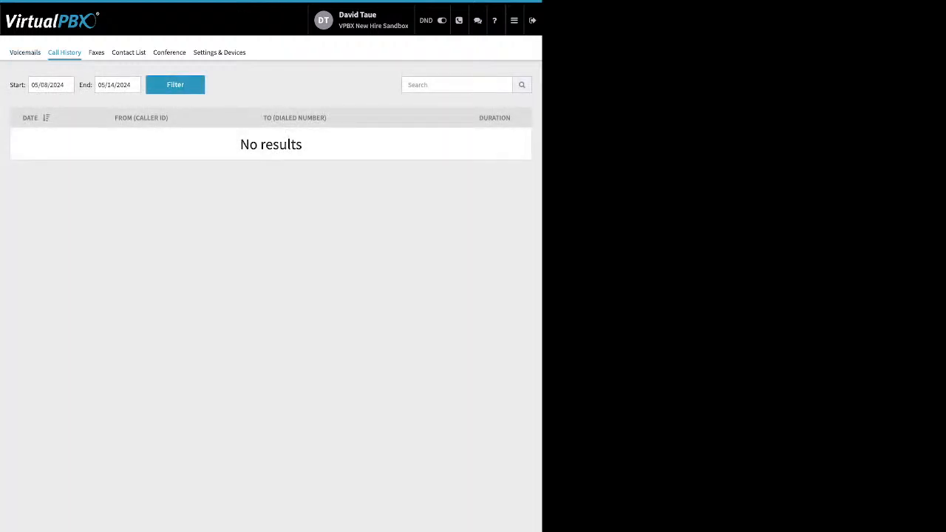
- Set the call history start date to 01/01/2024, then check Faxes, which shows no faxbox attached
left_click(51, 84)
left_click(39, 105)
left_click(39, 105)
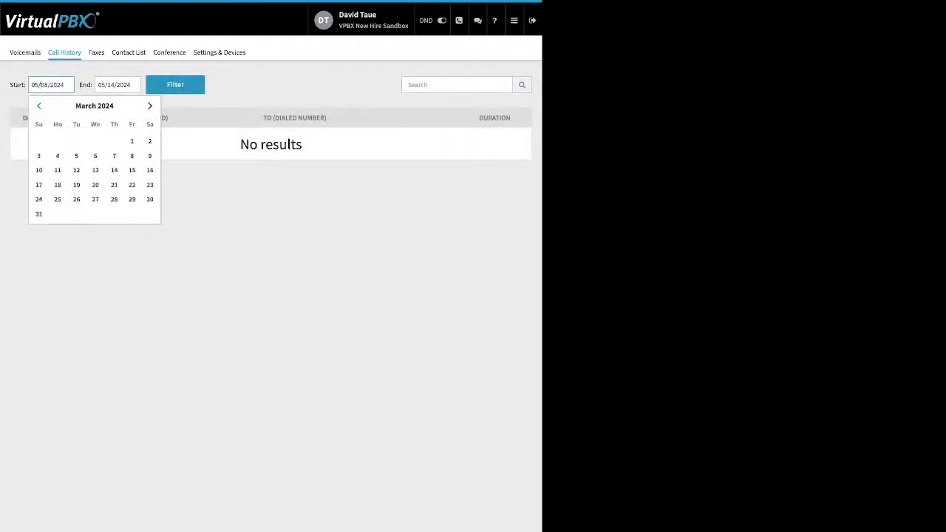
left_click(149, 140)
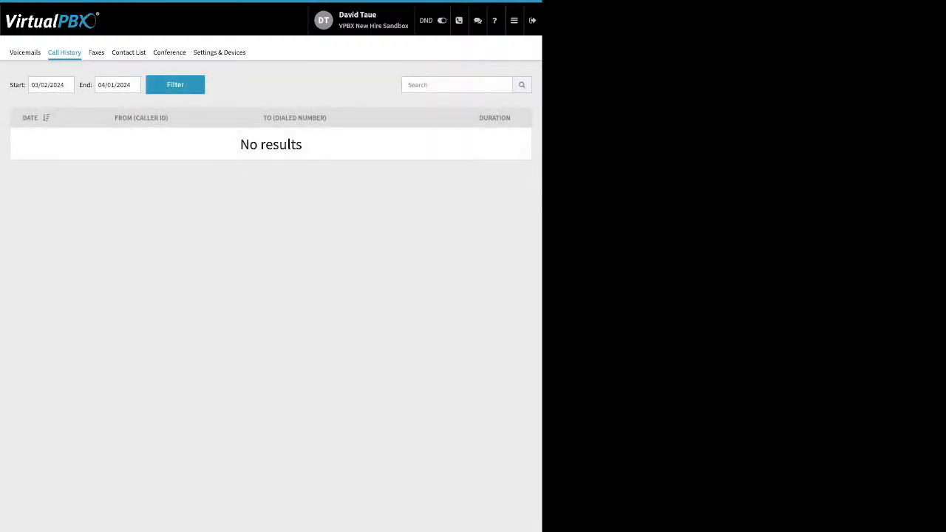
left_click(43, 85)
left_click(38, 105)
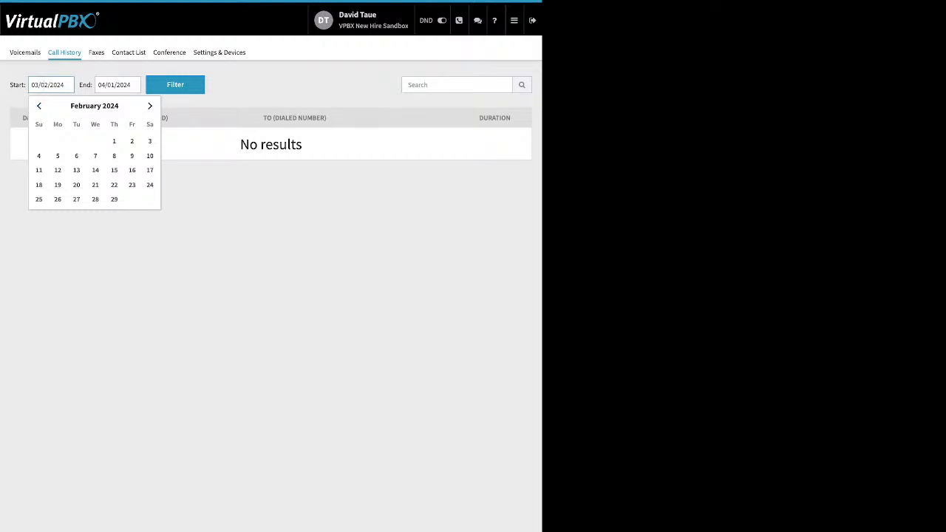
left_click(38, 106)
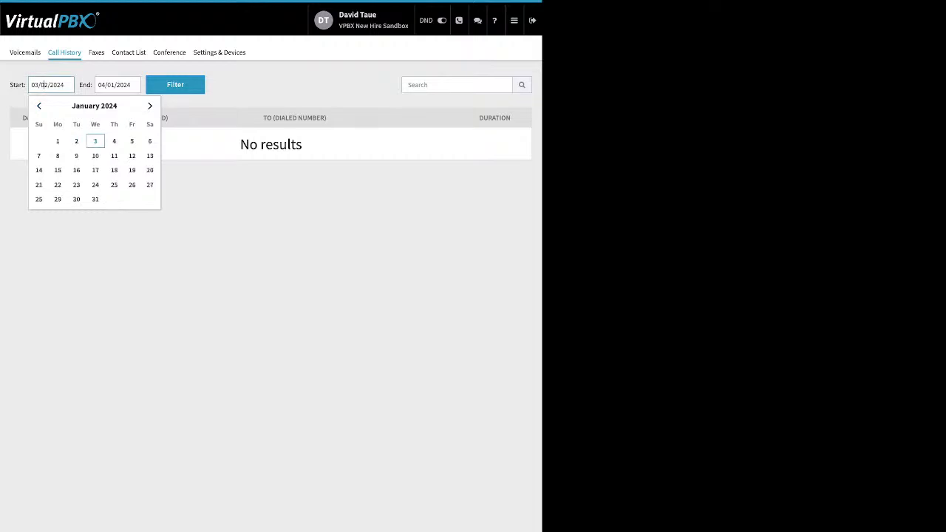
left_click(58, 140)
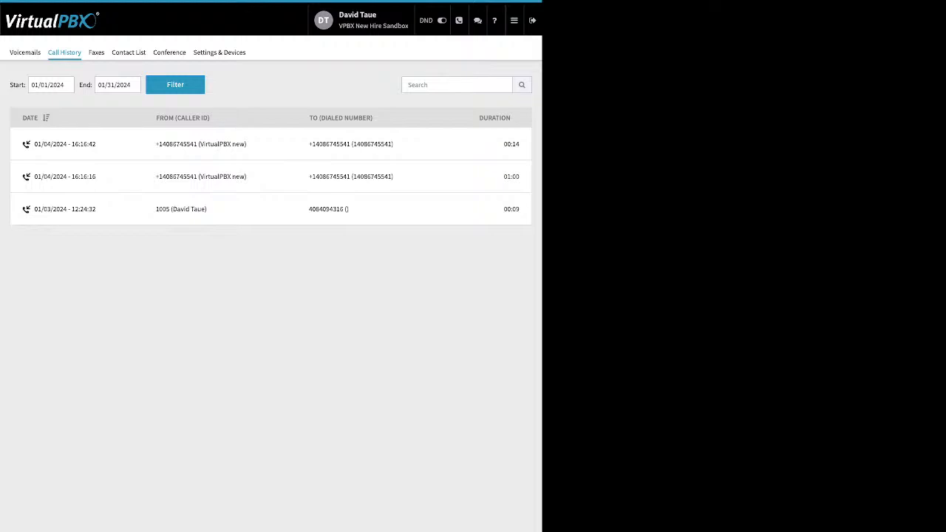
left_click(96, 53)
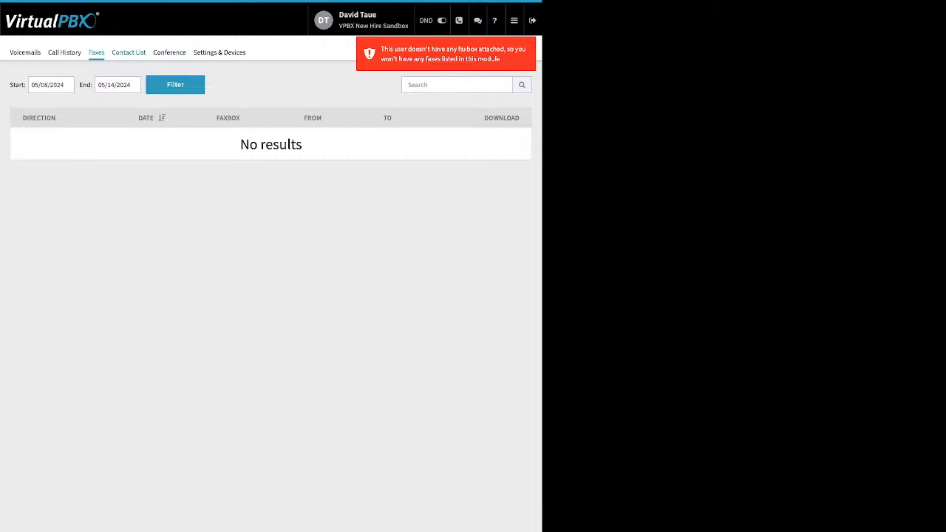
- Browse the 43-entry contact list, then view the Conference page and its tone settings
left_click(128, 52)
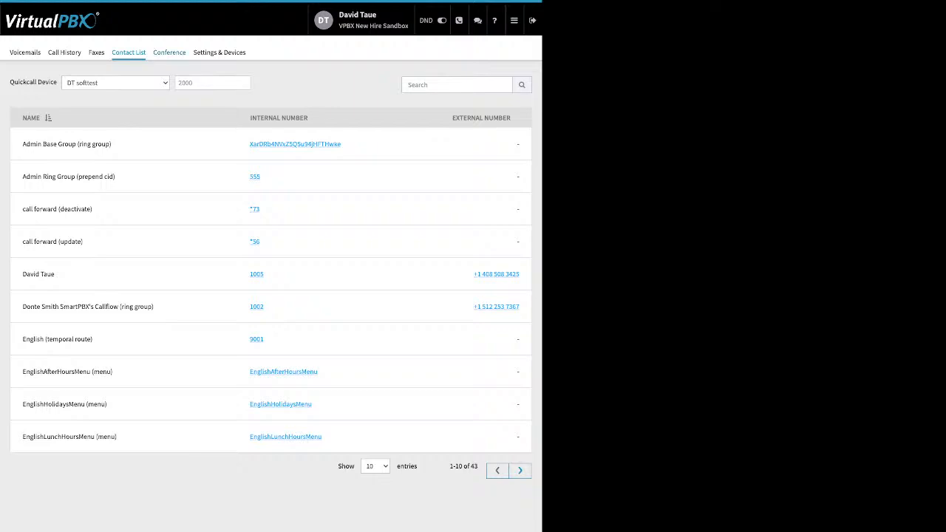
left_click(169, 52)
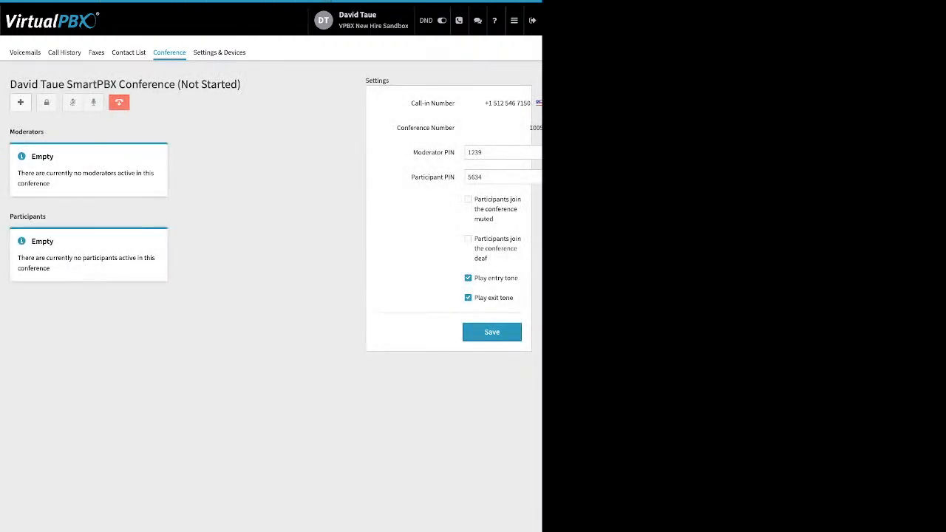
left_click_drag(412, 152, 451, 177)
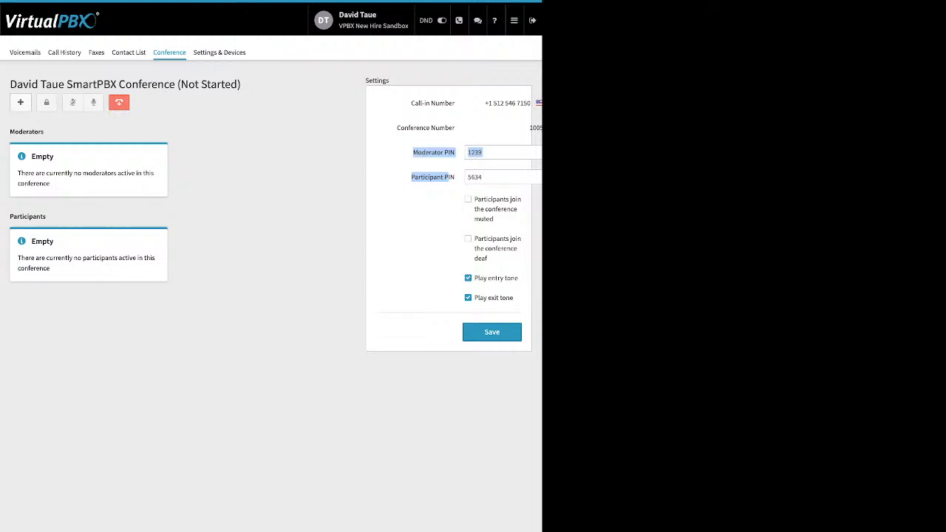
left_click_drag(478, 199, 513, 297)
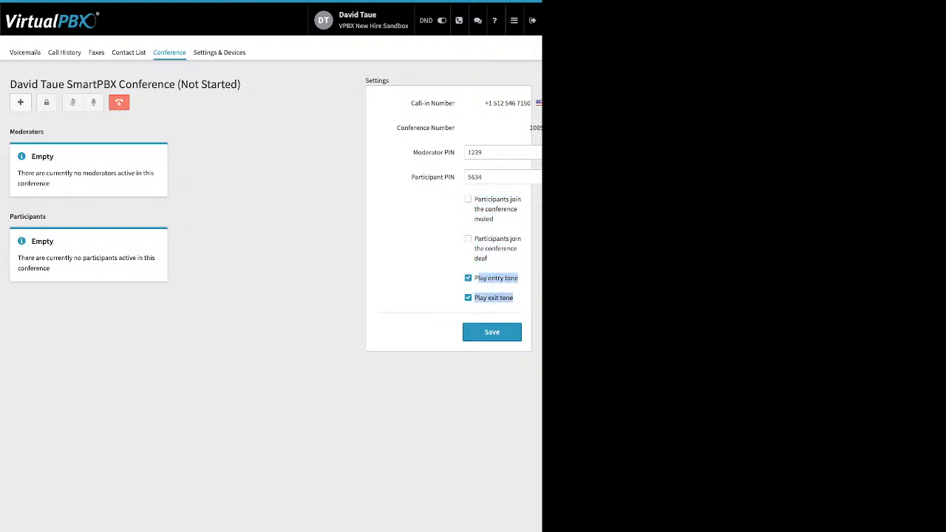
left_click(517, 304)
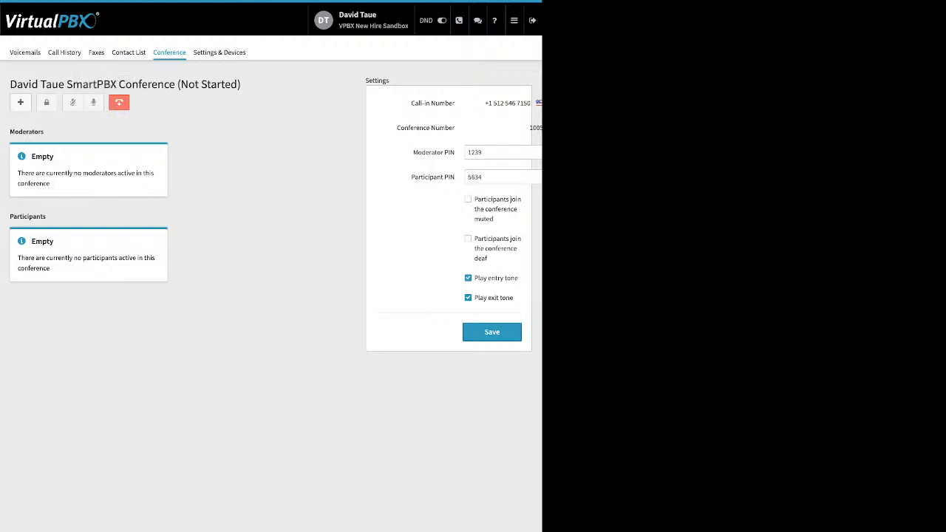
left_click_drag(44, 131, 14, 131)
left_click_drag(46, 216, 23, 216)
- In Settings & Devices, enable Call Forward to the listed phone number and save
left_click(219, 53)
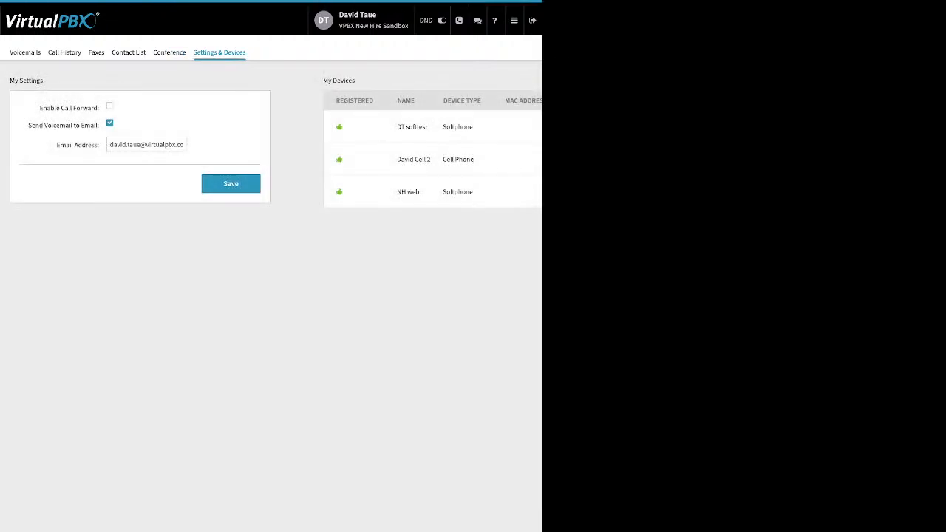
left_click_drag(39, 108, 81, 108)
left_click(110, 105)
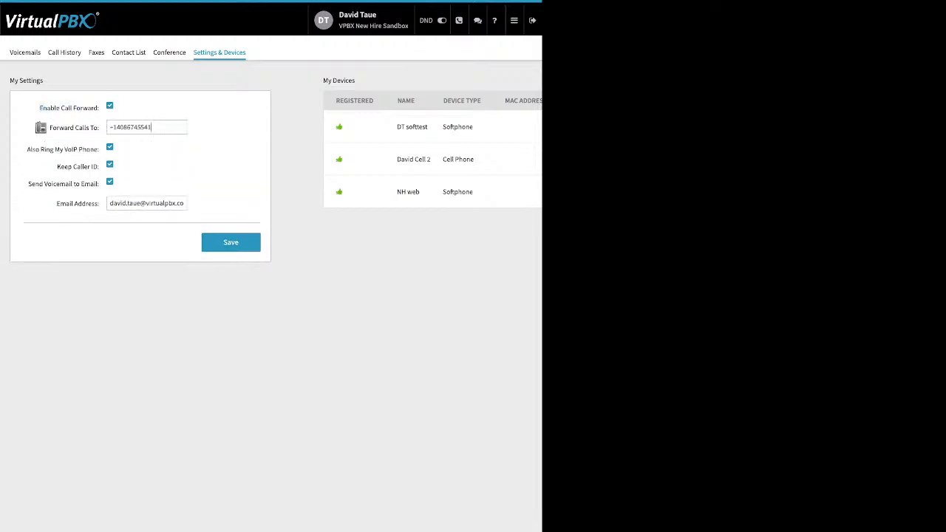
left_click_drag(152, 128, 110, 127)
left_click(230, 242)
- Disable call forwarding again, save, and return to the Dashboard
left_click(109, 105)
left_click(231, 183)
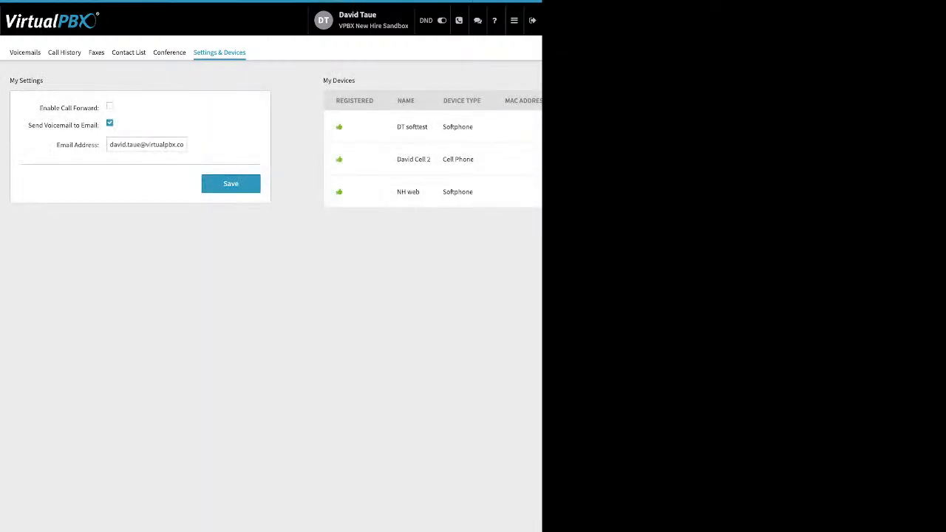
left_click(514, 21)
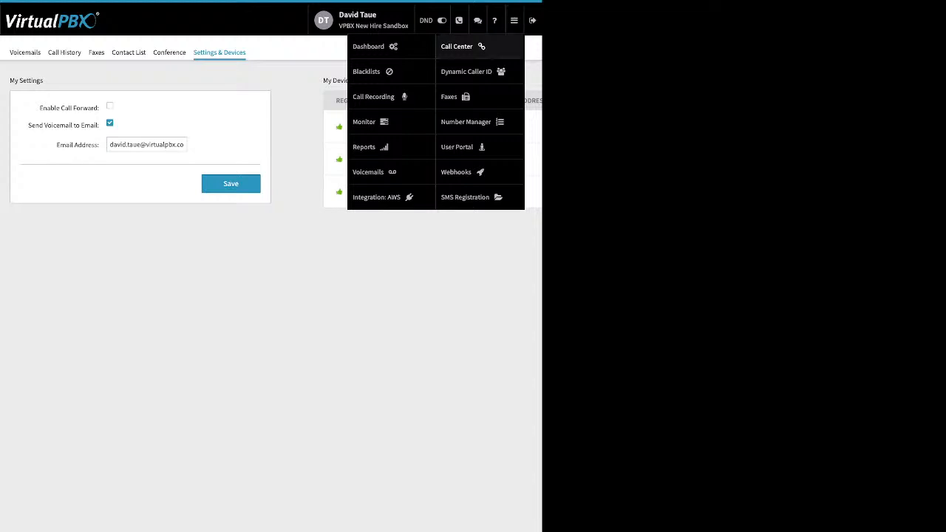
left_click(370, 45)
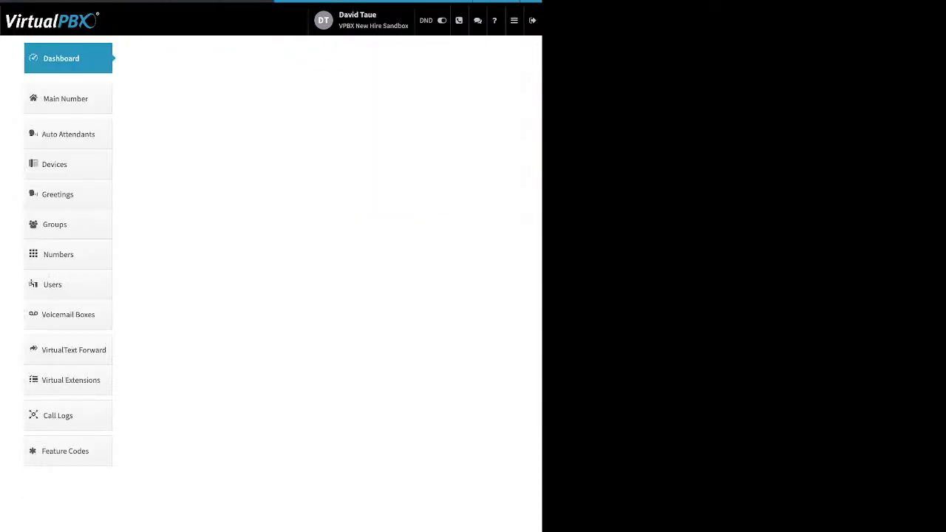